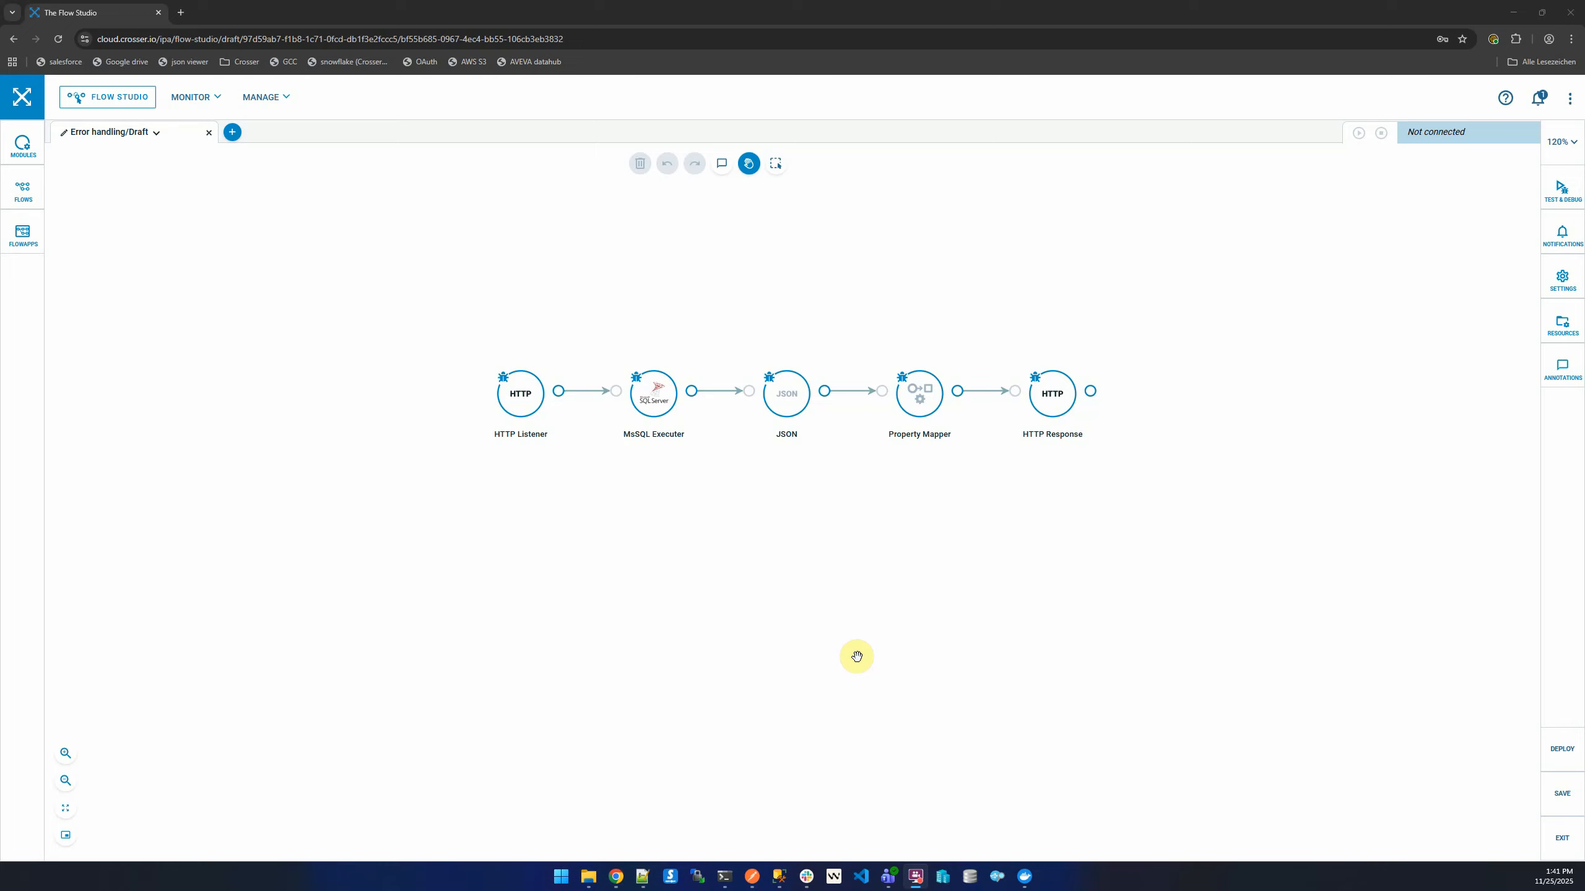
Step: Examine the HTTP Listener module's settings, including the request path, format, verb and target property
left_click_drag(746, 527, 792, 584)
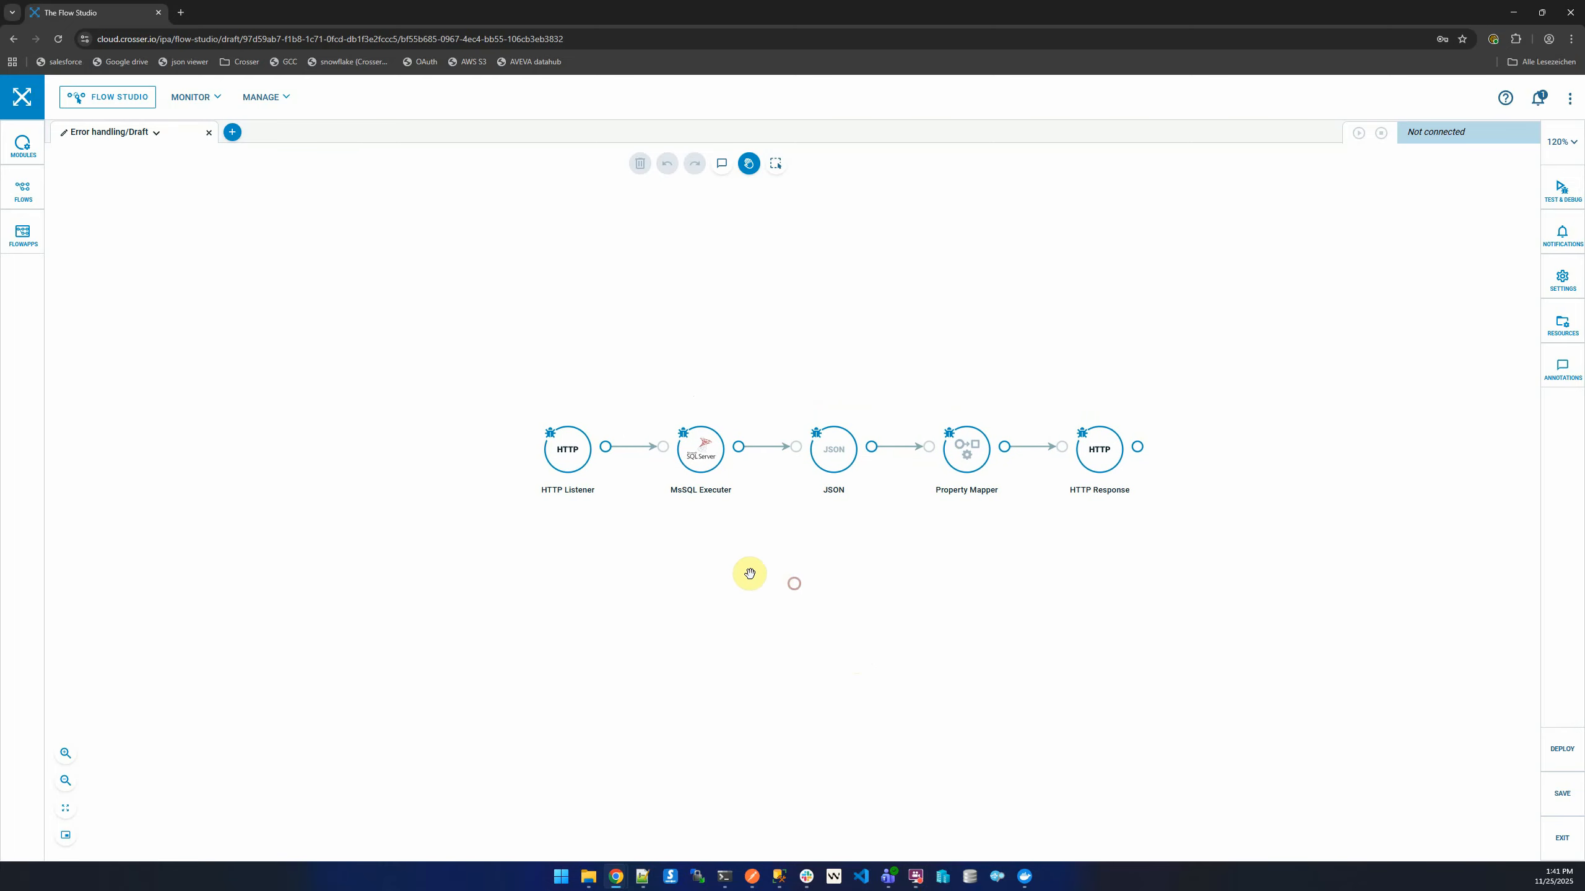
mouse_move(555, 420)
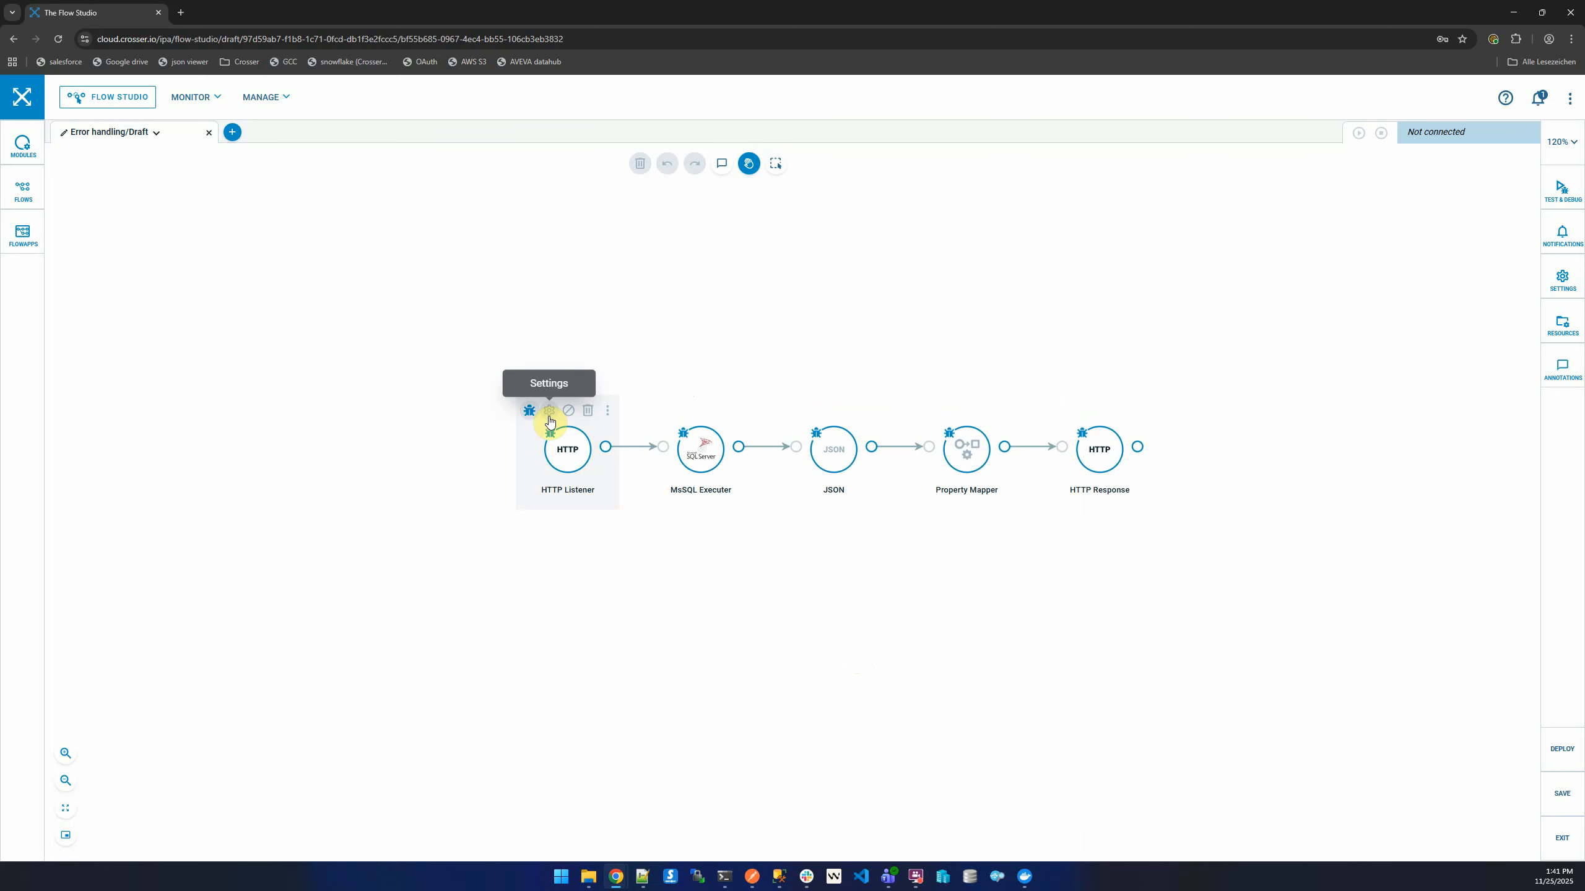
left_click(549, 412)
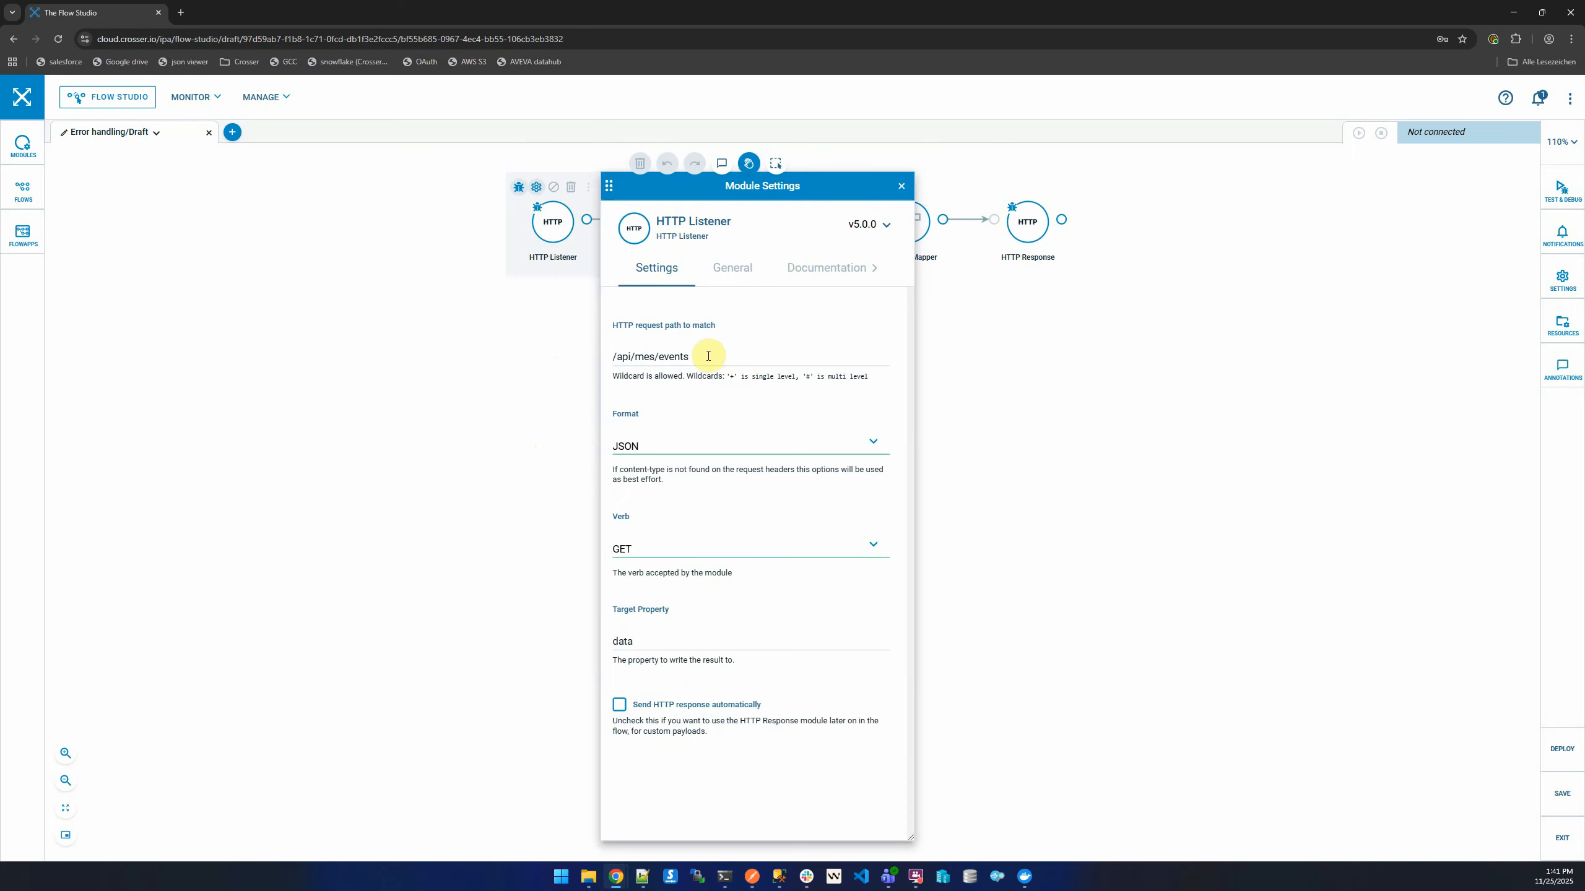
left_click_drag(708, 356, 603, 360)
left_click(714, 351)
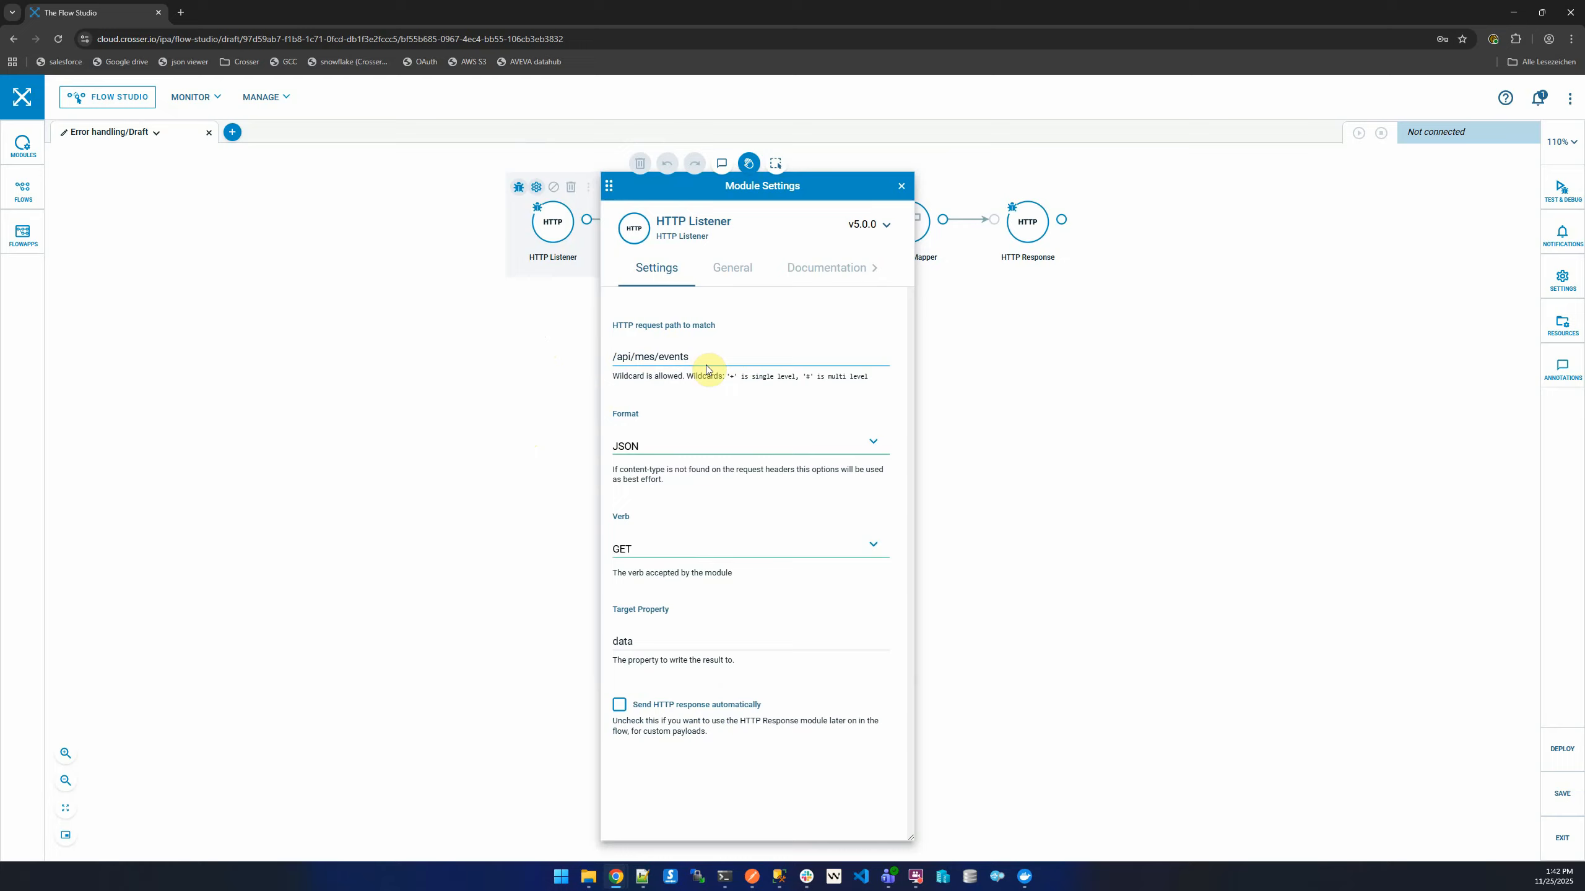
left_click(902, 187)
Step: Examine the MsSQL Executer module's settings, including the credential, target property and SQL statement
left_click_drag(743, 343, 728, 456)
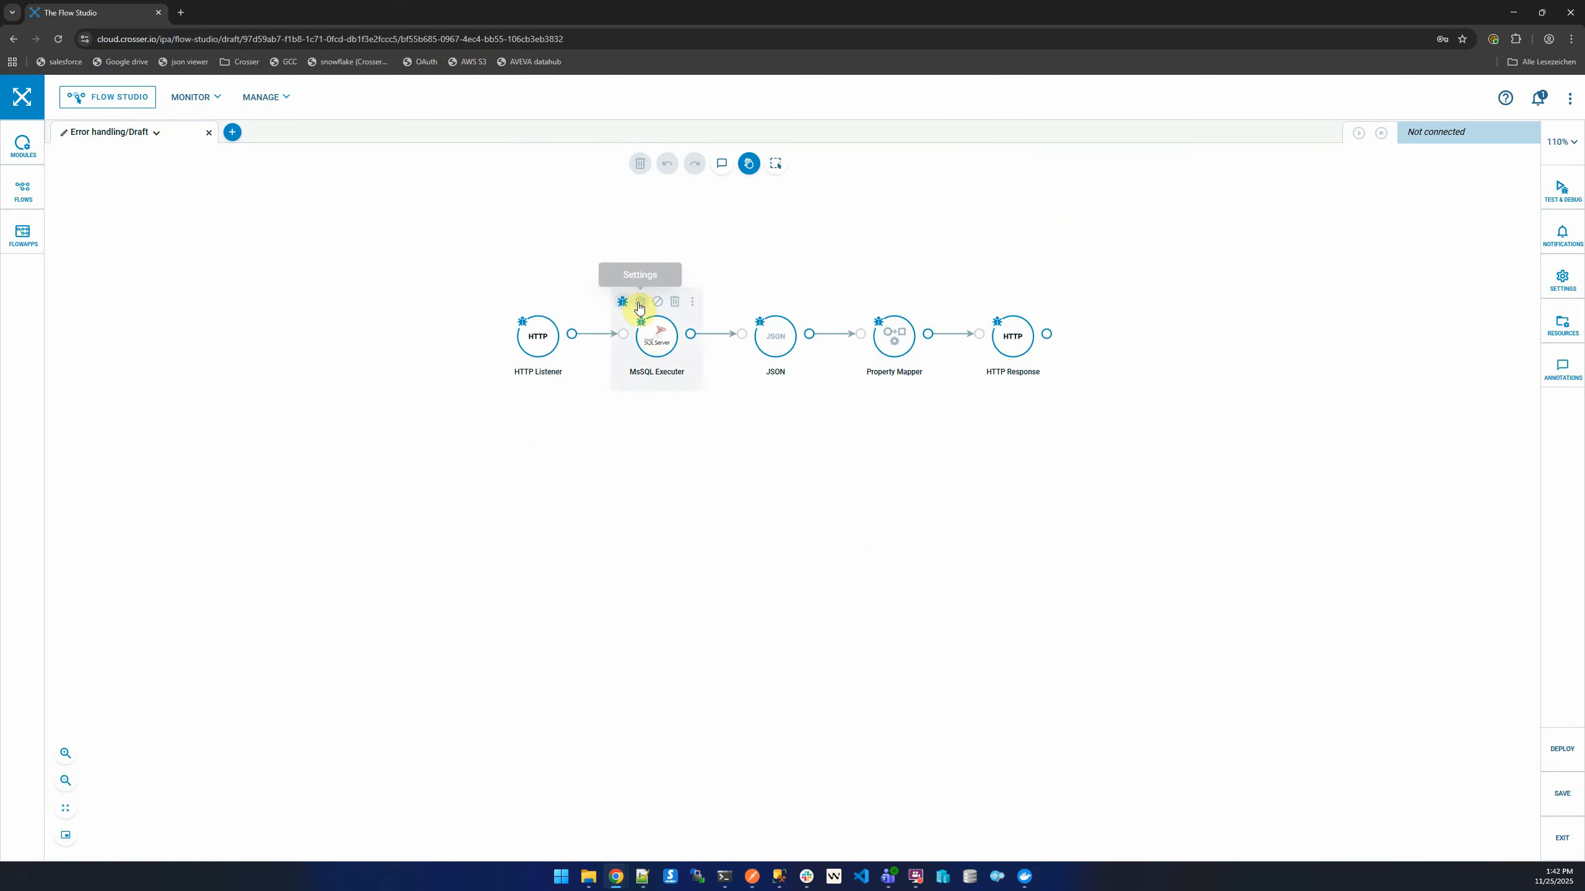
left_click(639, 302)
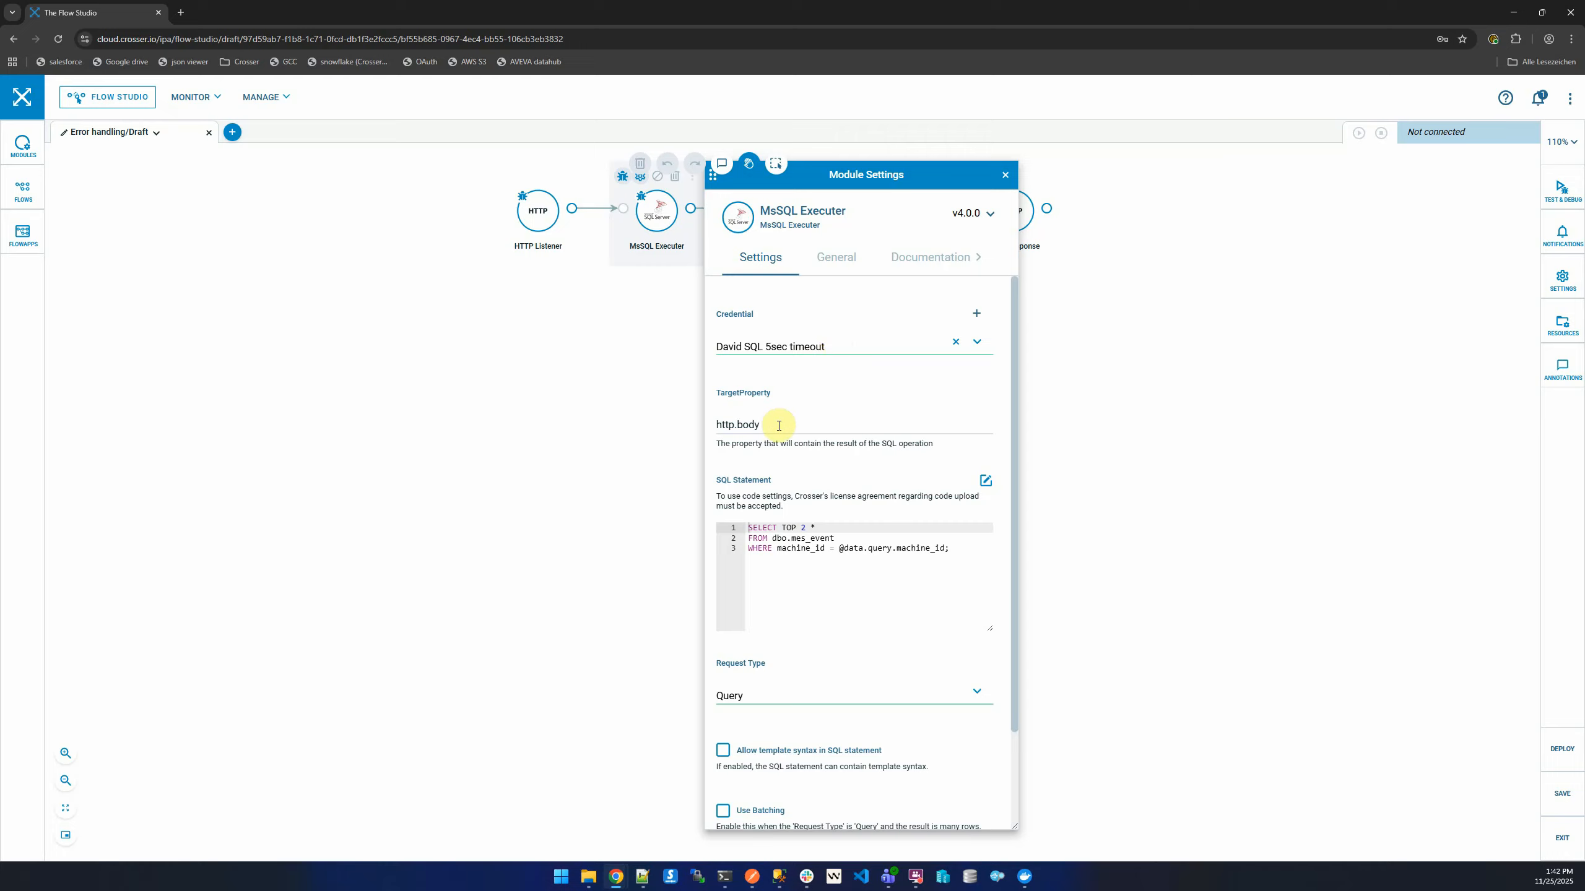
left_click(840, 549)
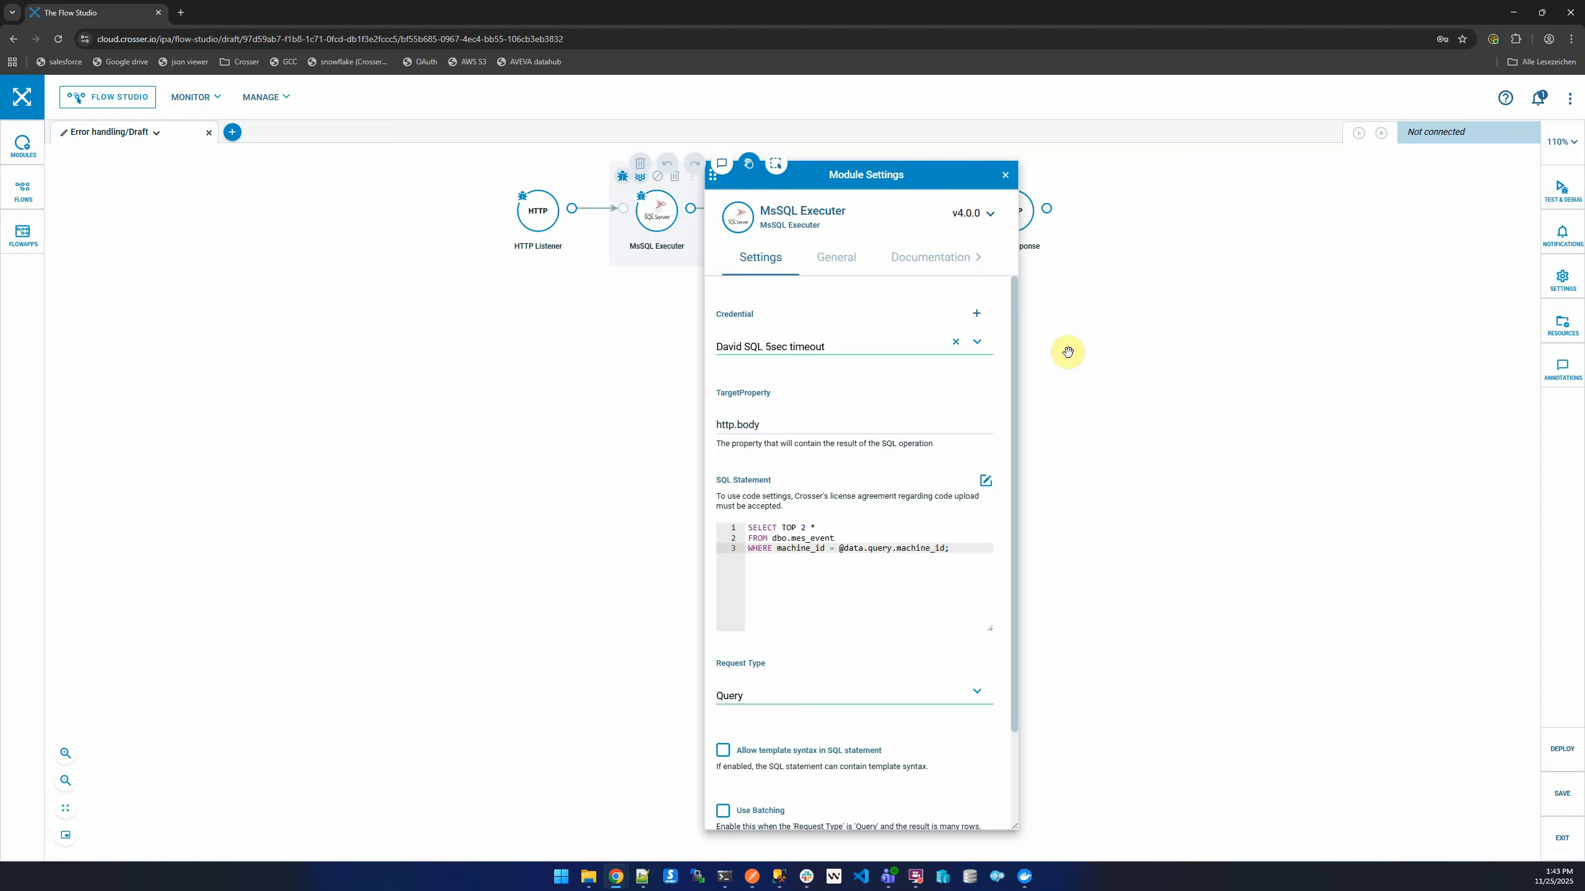
left_click(1005, 175)
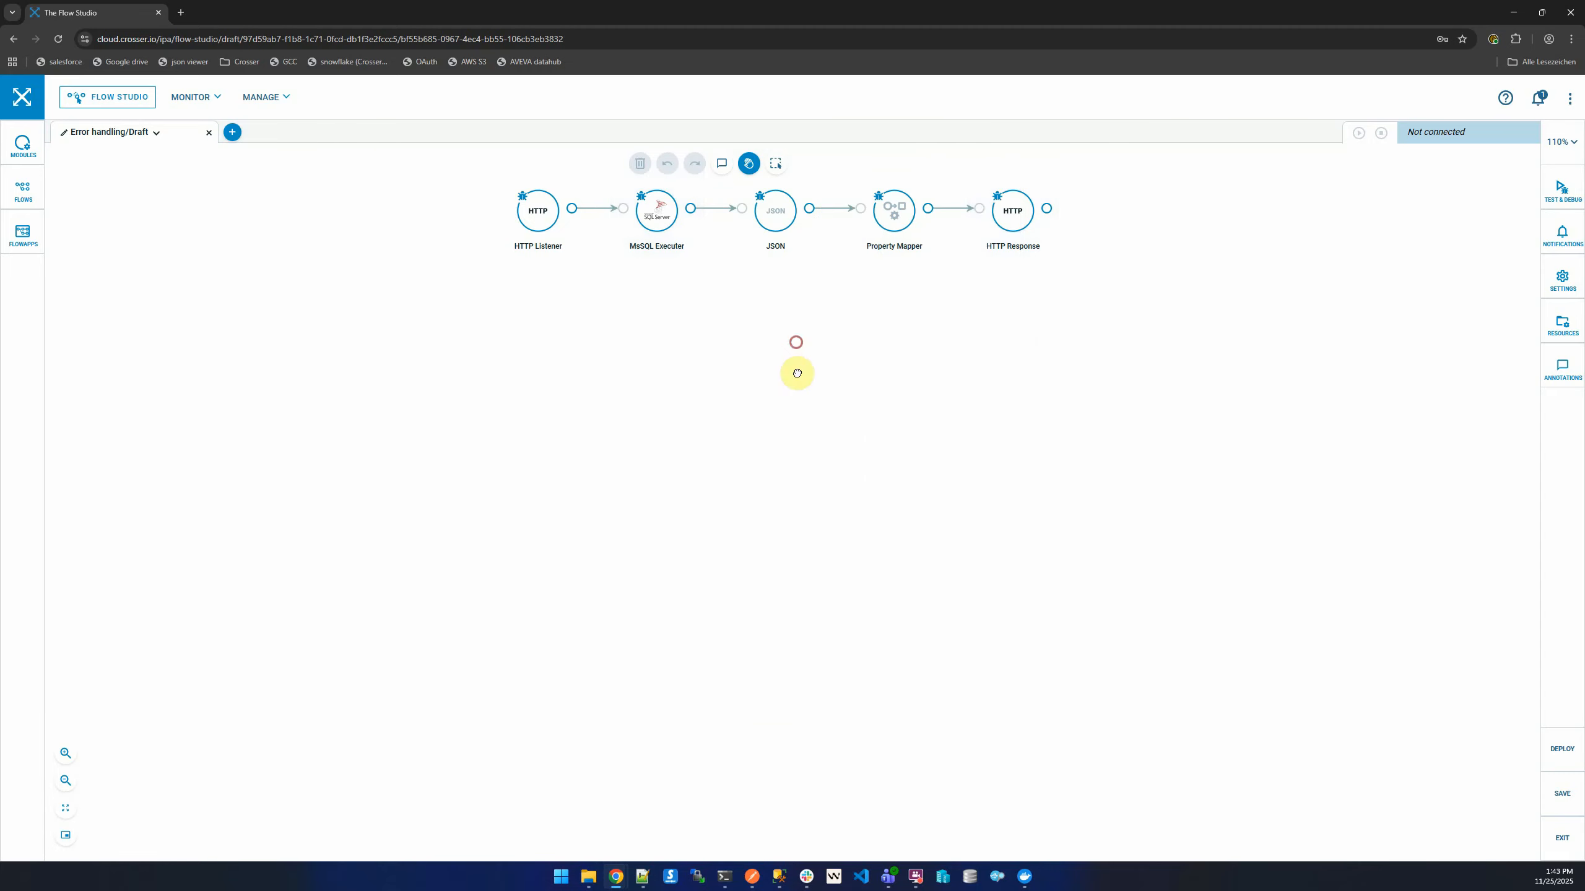
Step: Examine the JSON module's source and target names and the Property Mapper's added properties
left_click(764, 312)
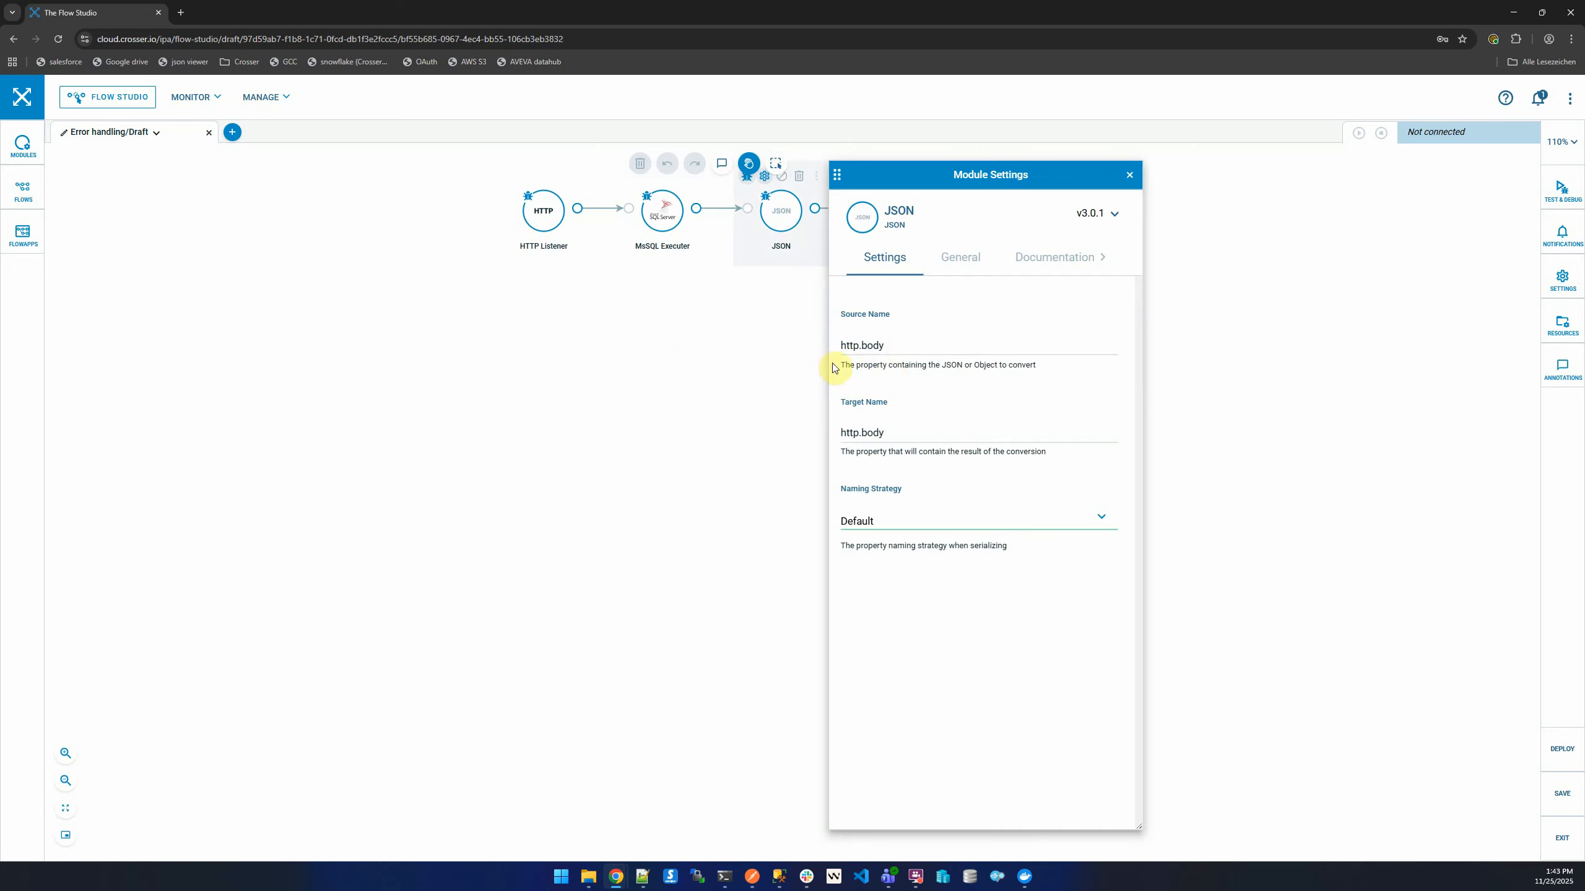
left_click(1129, 174)
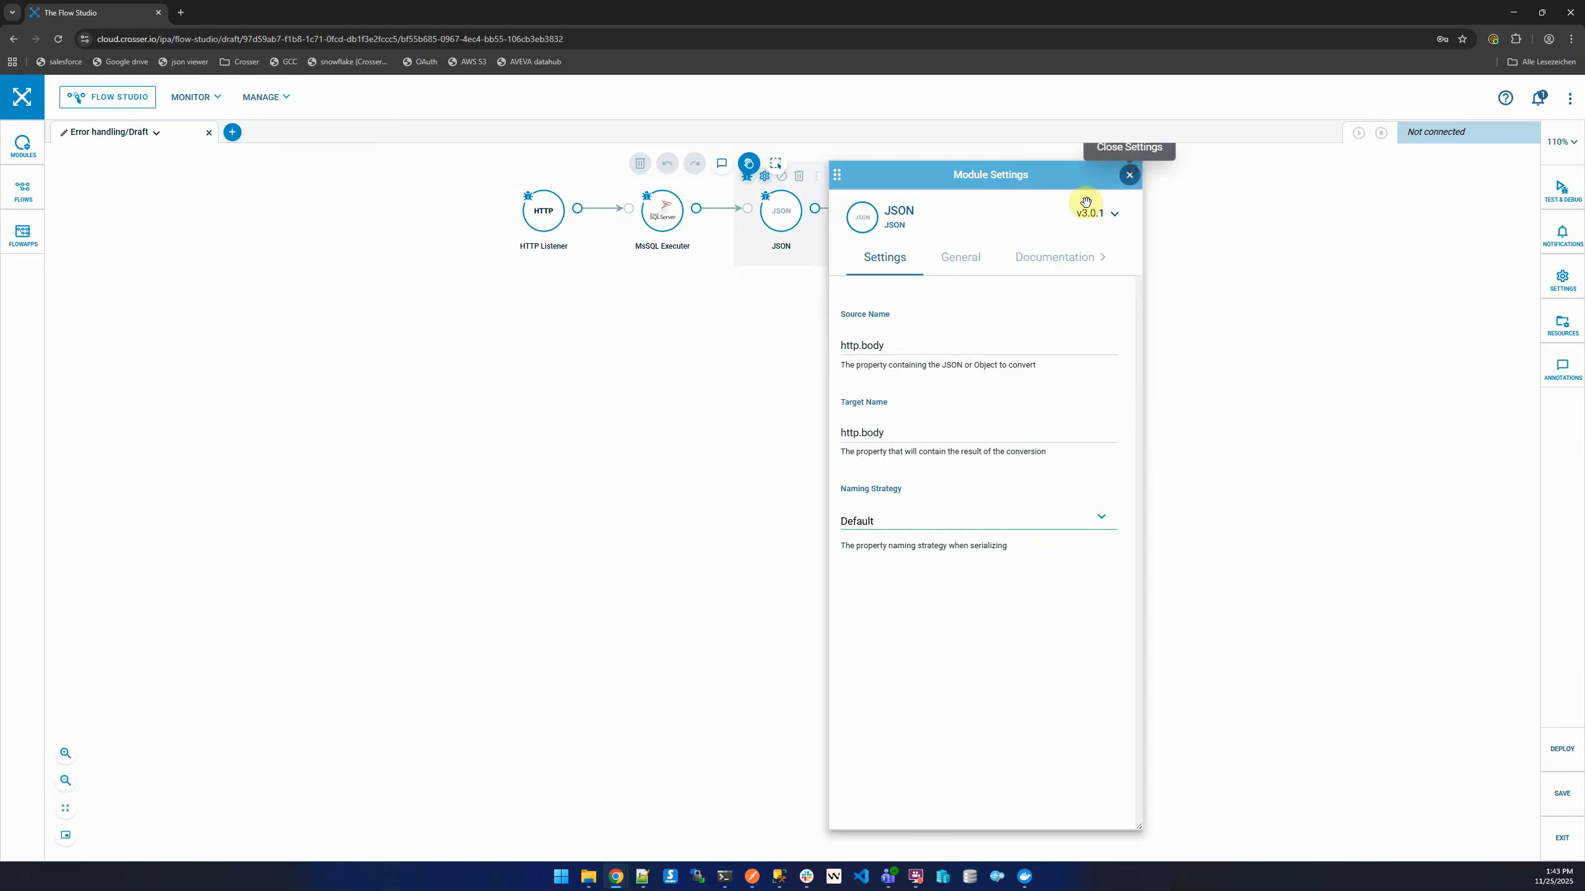
left_click(809, 290)
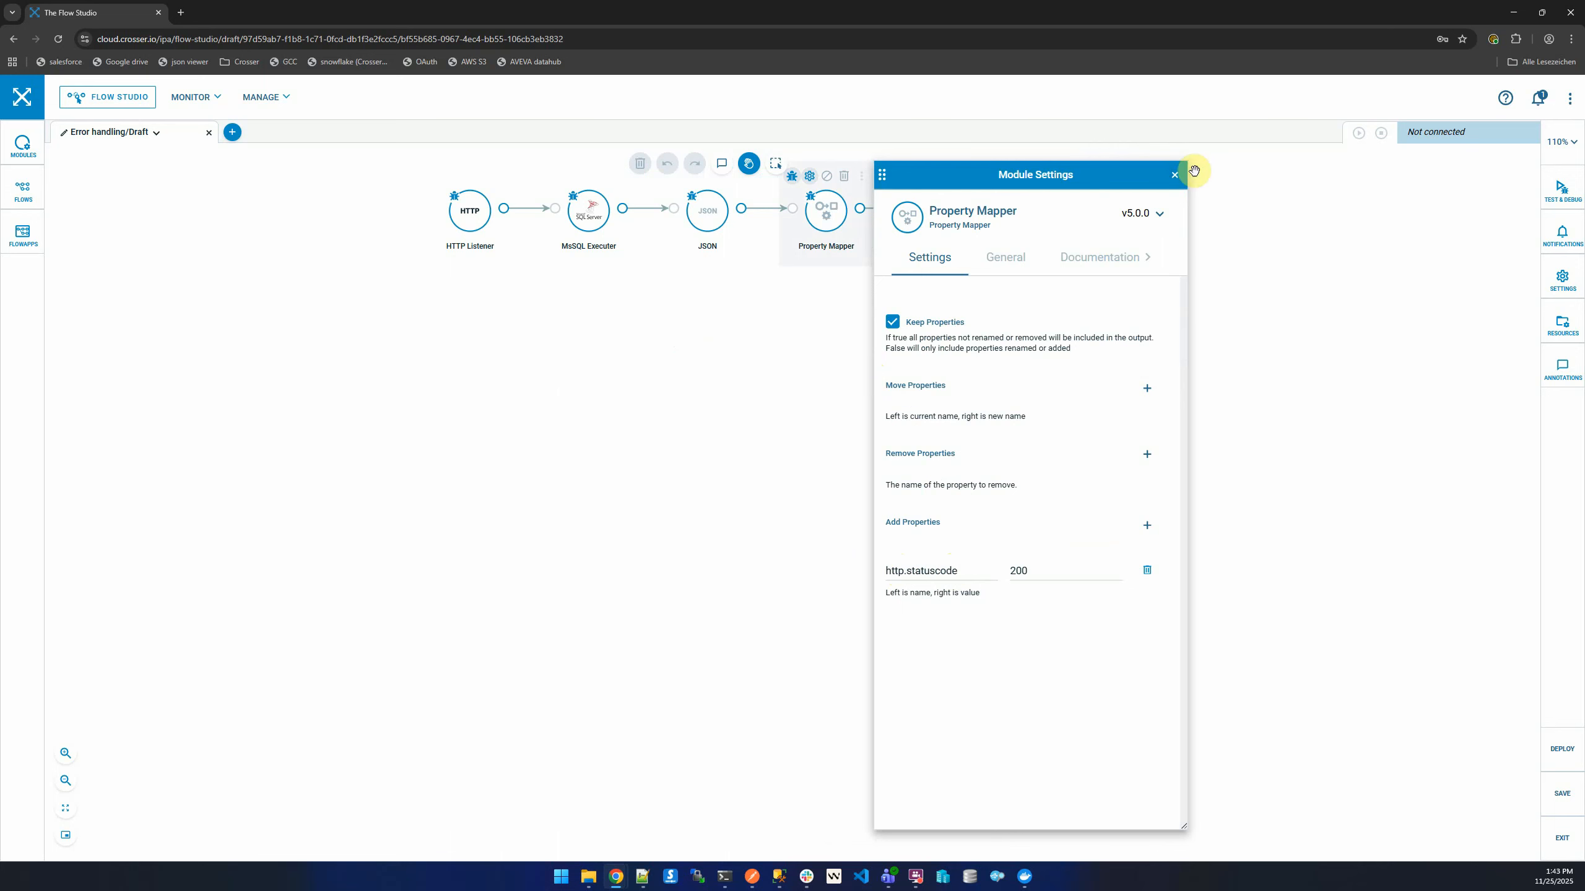
left_click(1175, 175)
Step: Examine the HTTP Response module's status code, content, header and target property settings
left_click(928, 175)
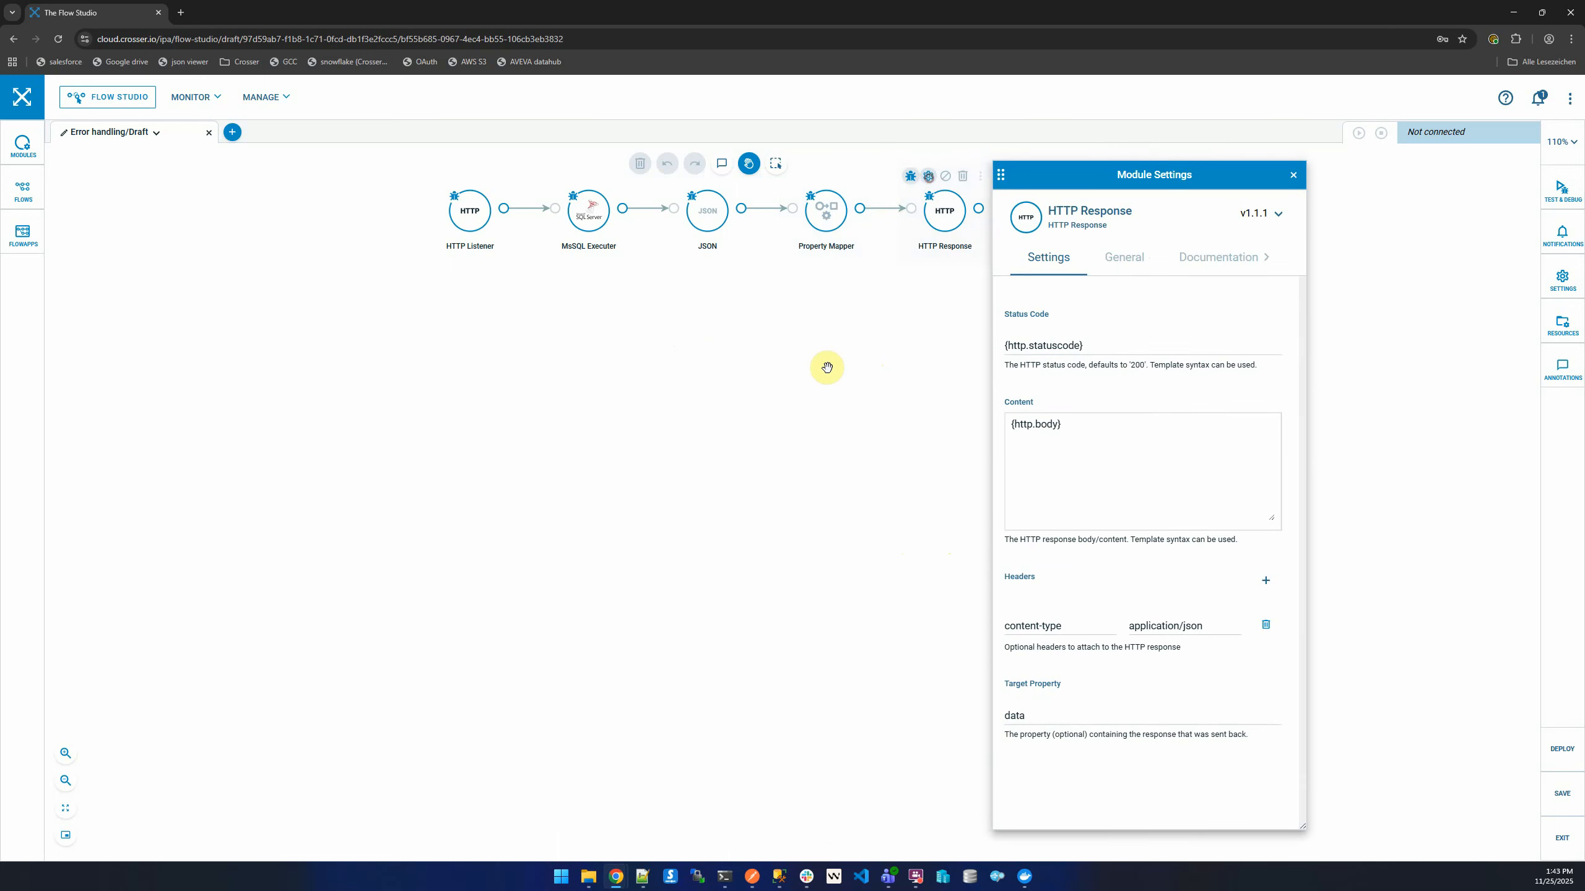
left_click_drag(824, 368, 847, 445)
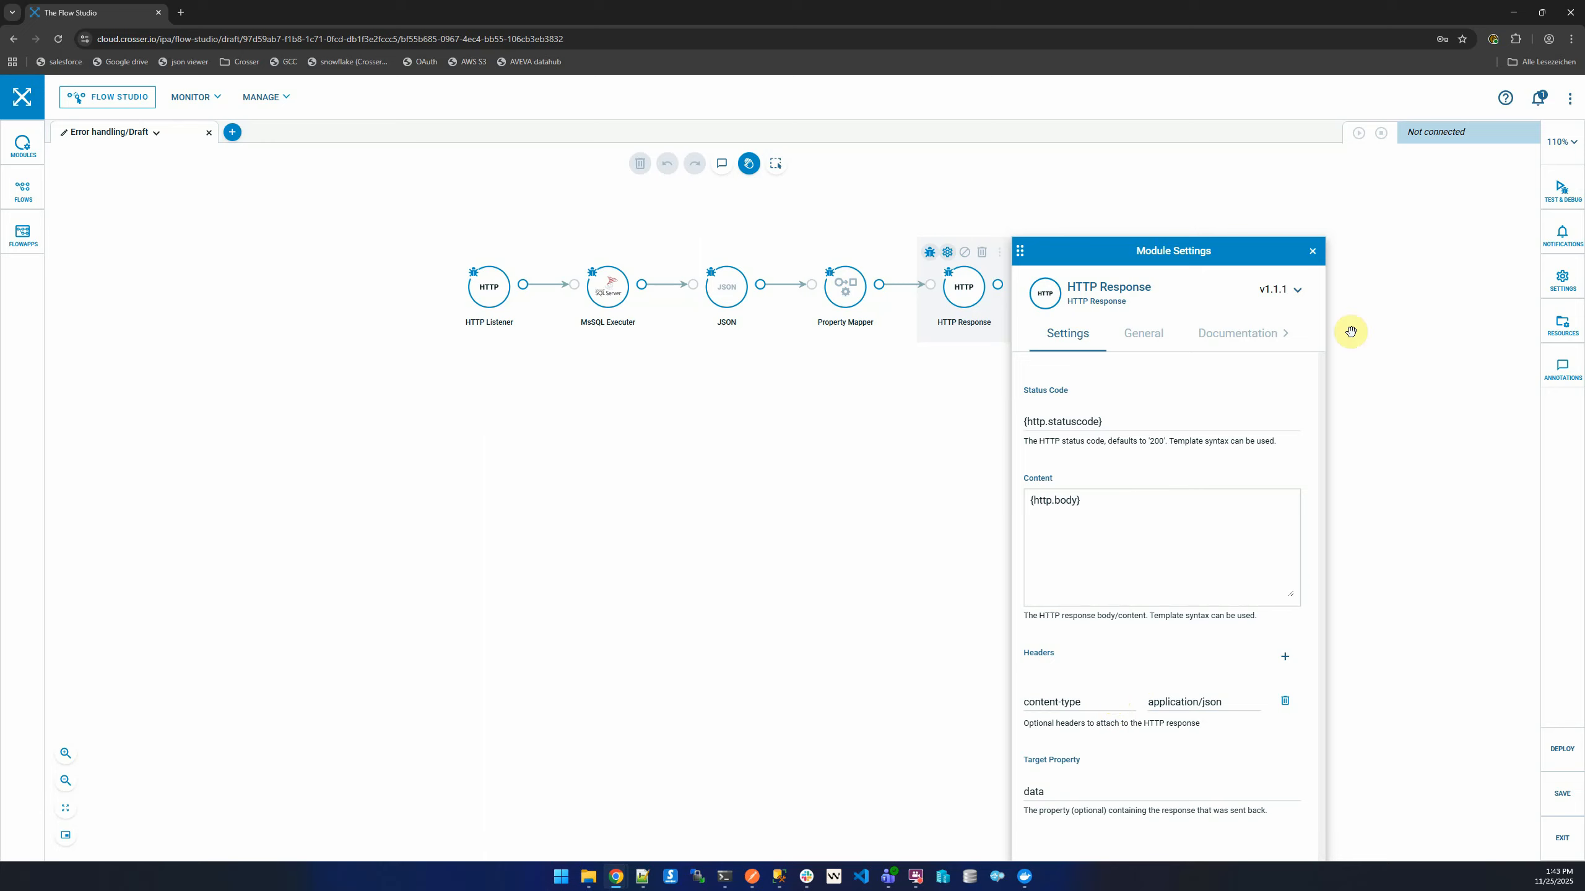
left_click(1312, 254)
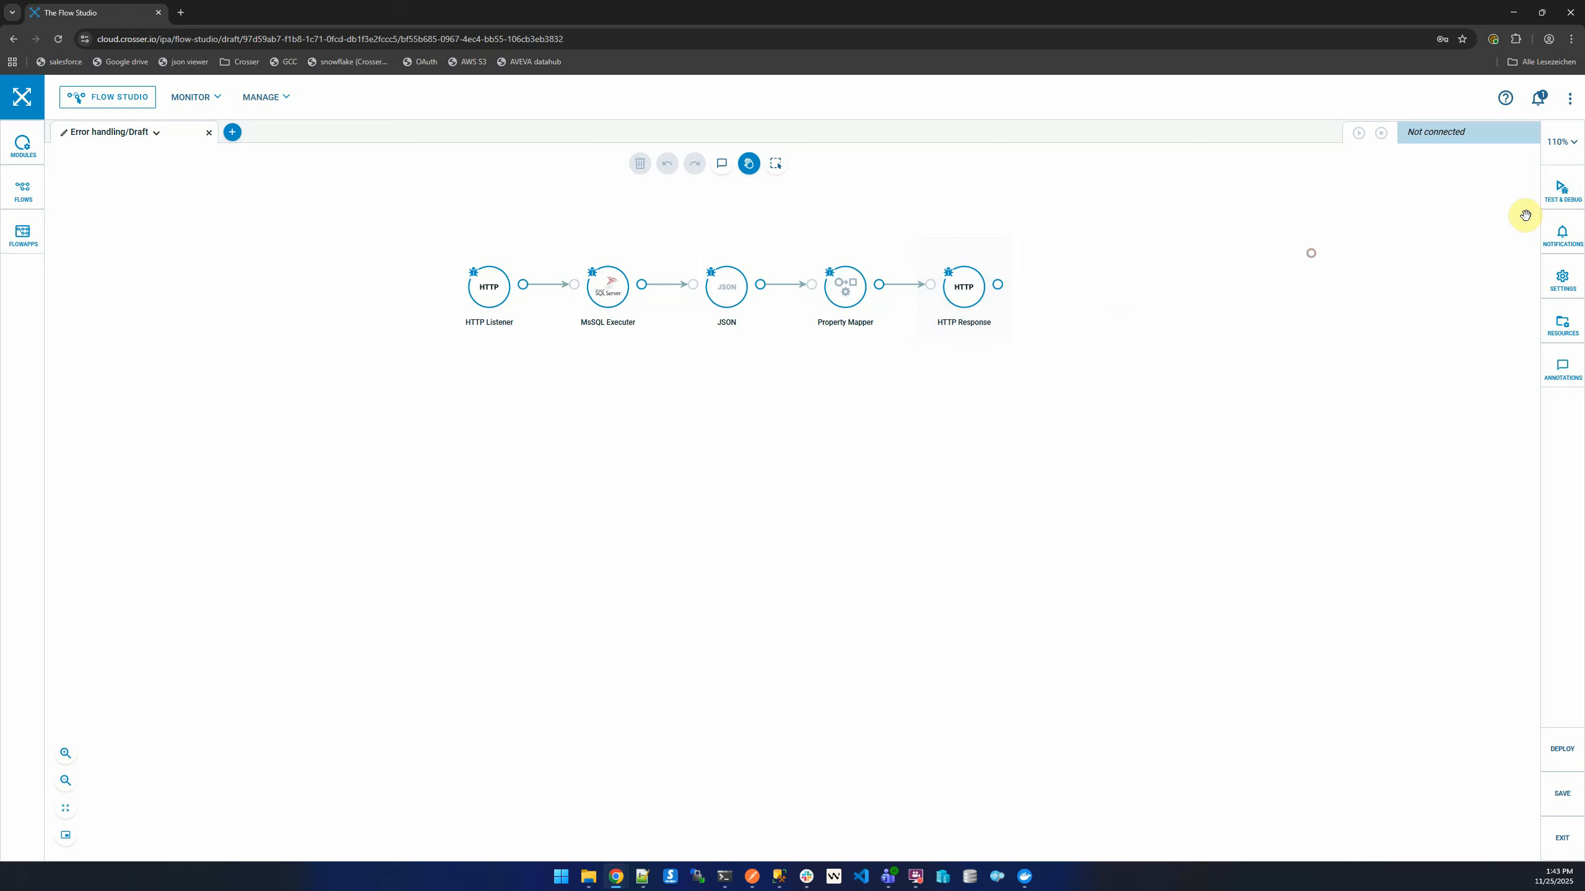
Step: Connect the flow to the available laptop node for testing and show the debug output
left_click(1562, 190)
left_click(1385, 393)
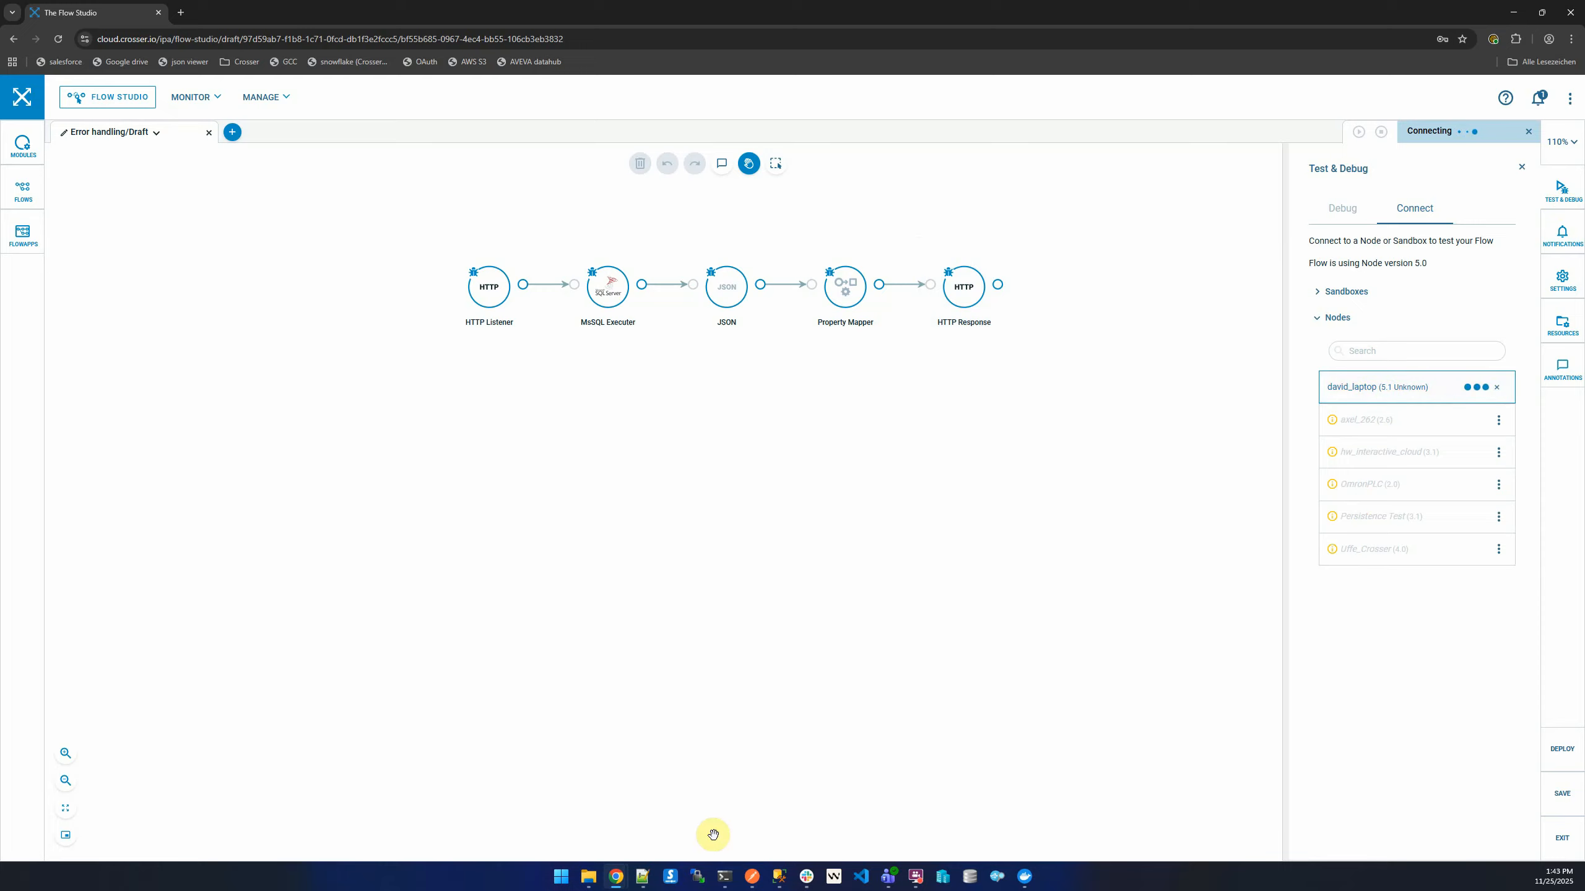
mouse_move(728, 877)
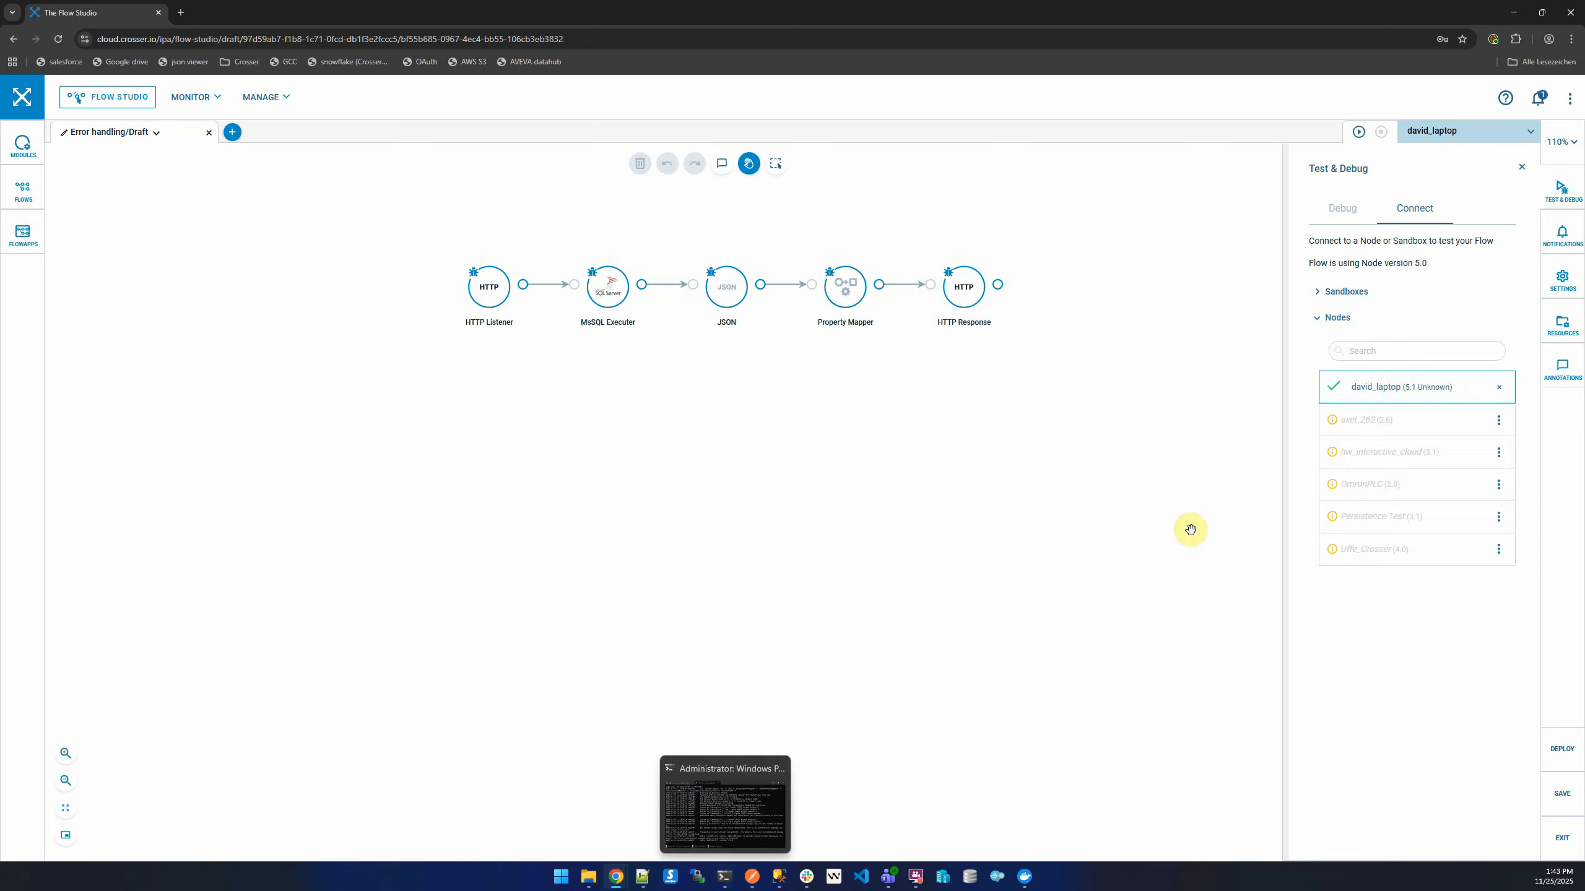
left_click(1355, 215)
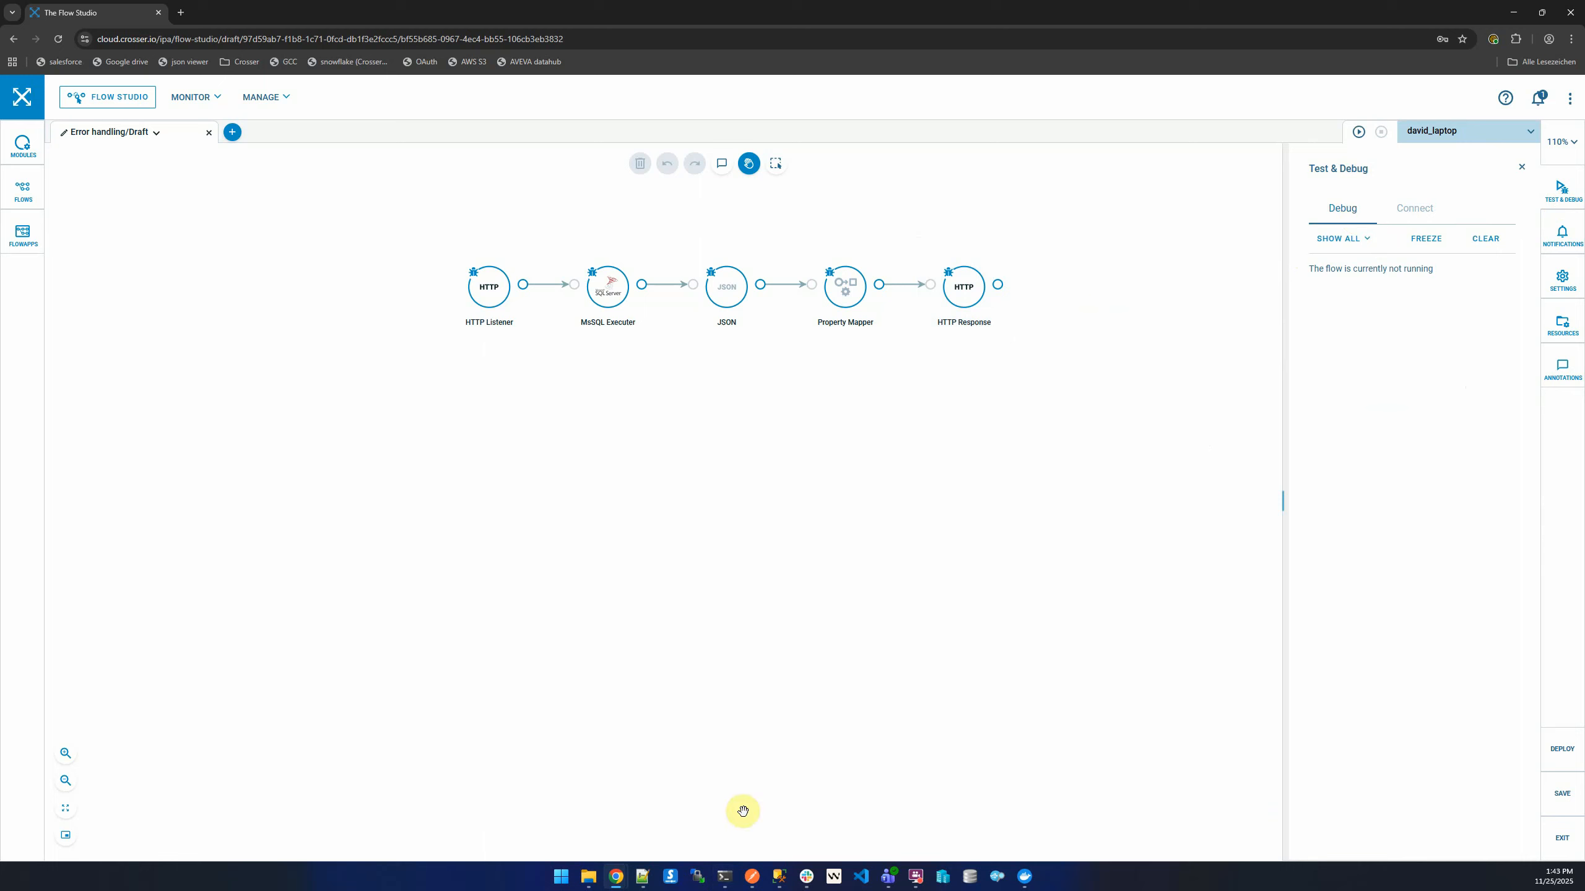
Step: Switch to Postman, make its window smaller and place it just beneath the flow's modules
left_click(726, 877)
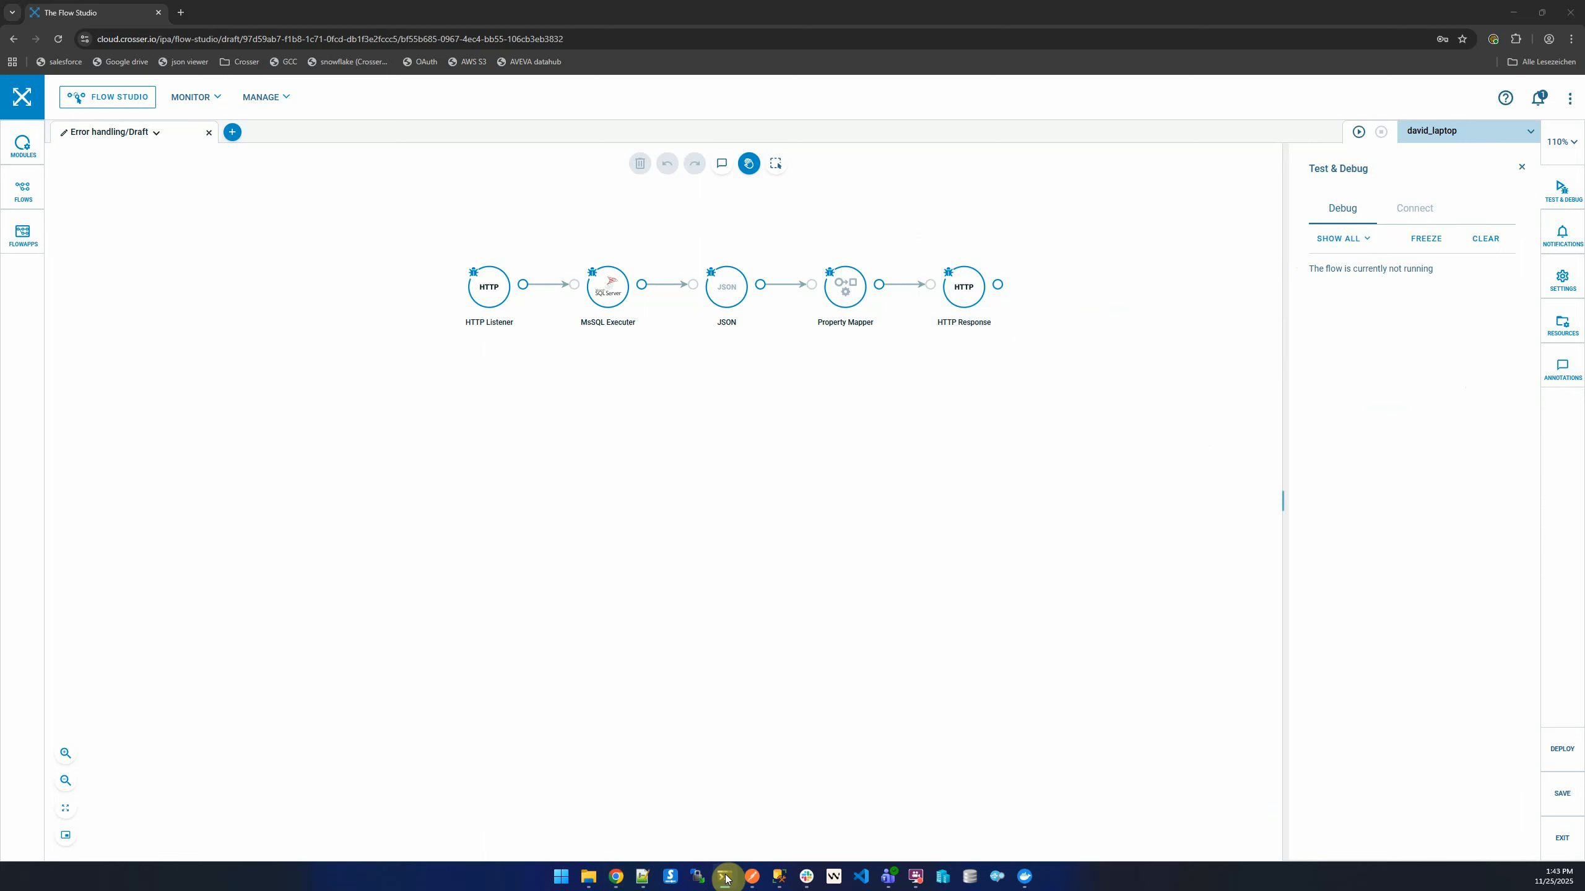
left_click(726, 877)
left_click_drag(890, 493, 1061, 431)
left_click(752, 877)
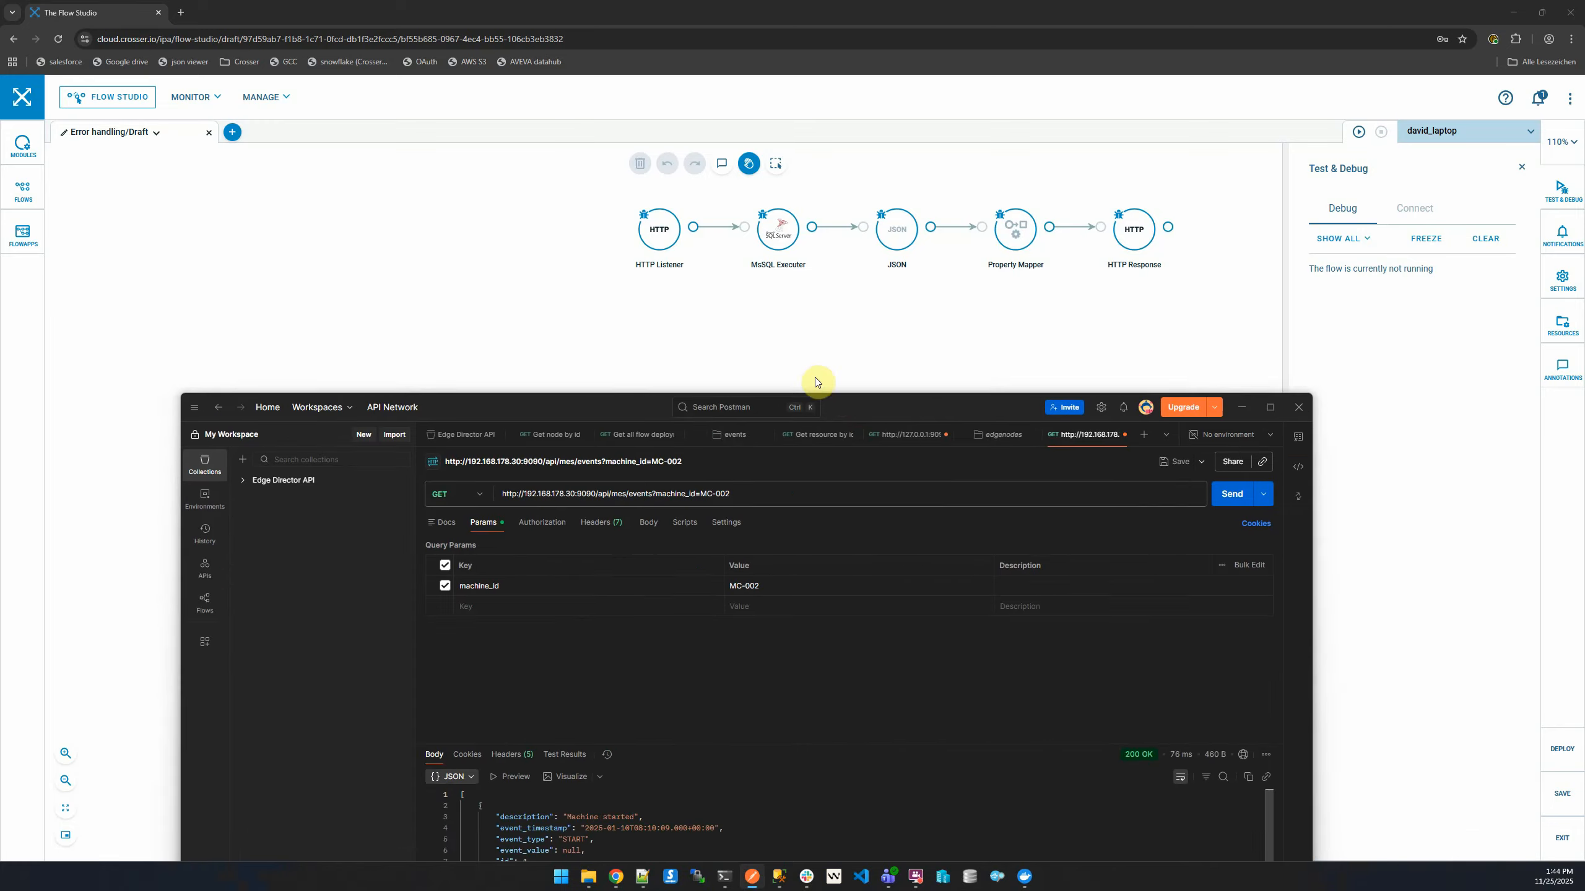
left_click_drag(817, 405, 767, 276)
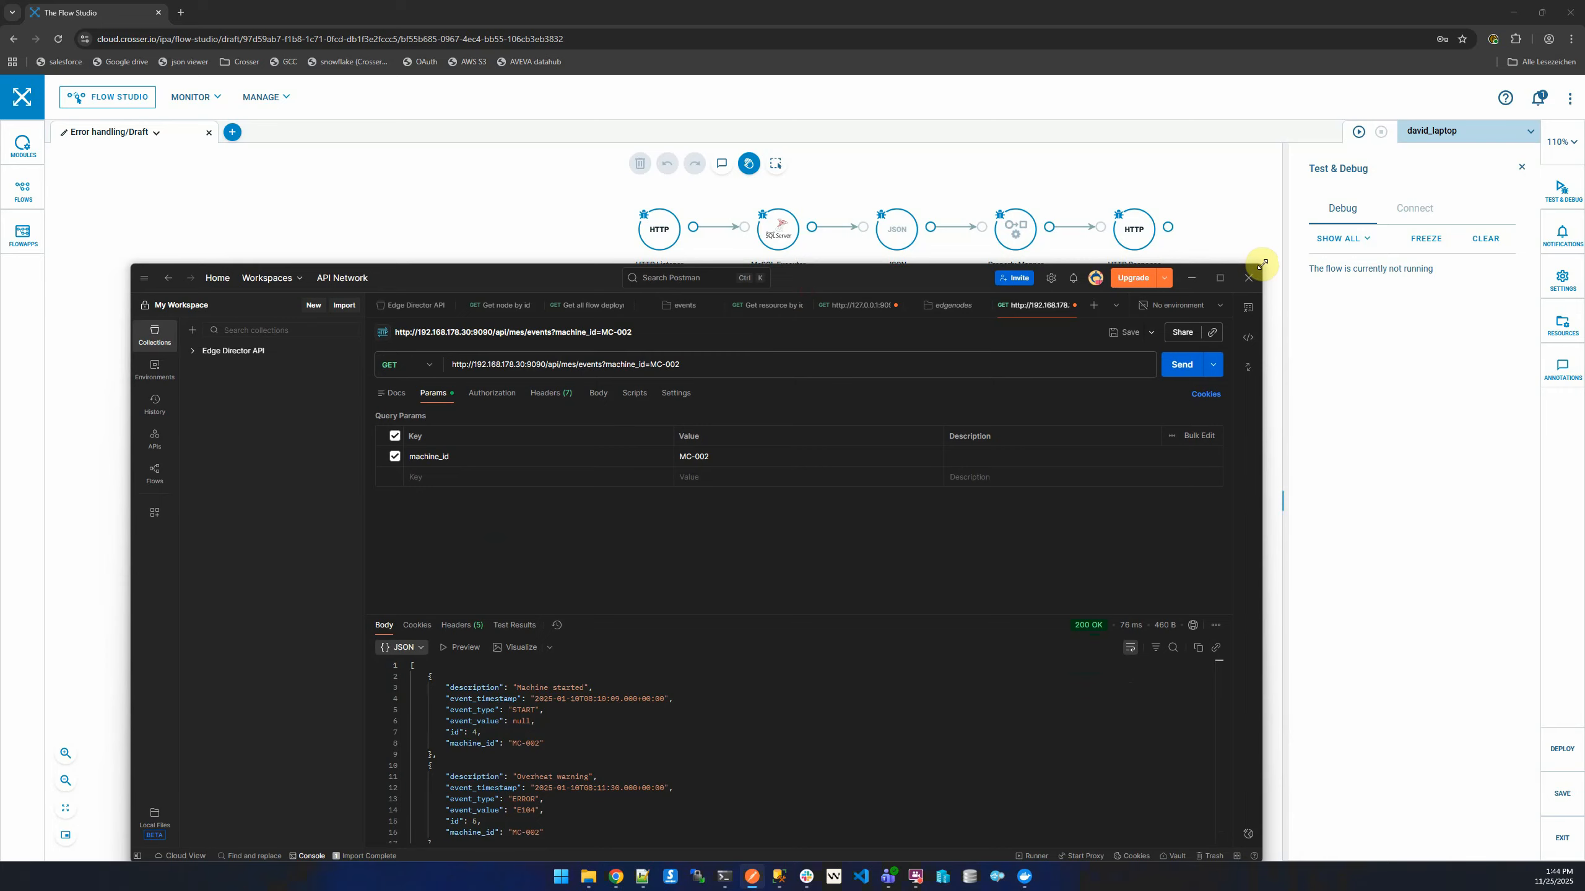
left_click_drag(1261, 264, 1142, 371)
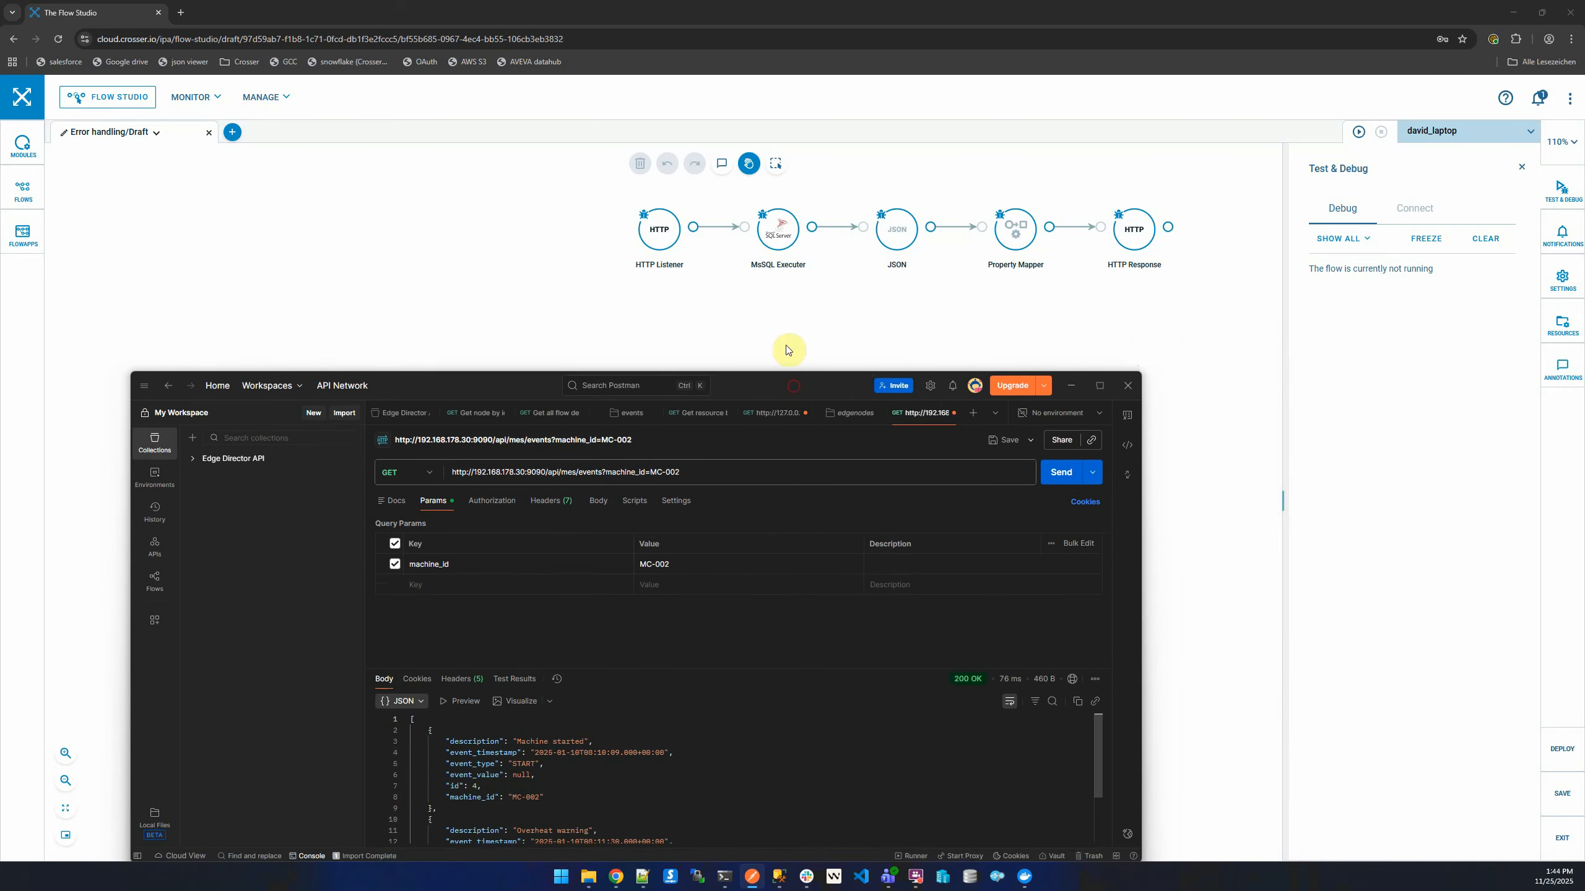
left_click_drag(795, 390, 761, 315)
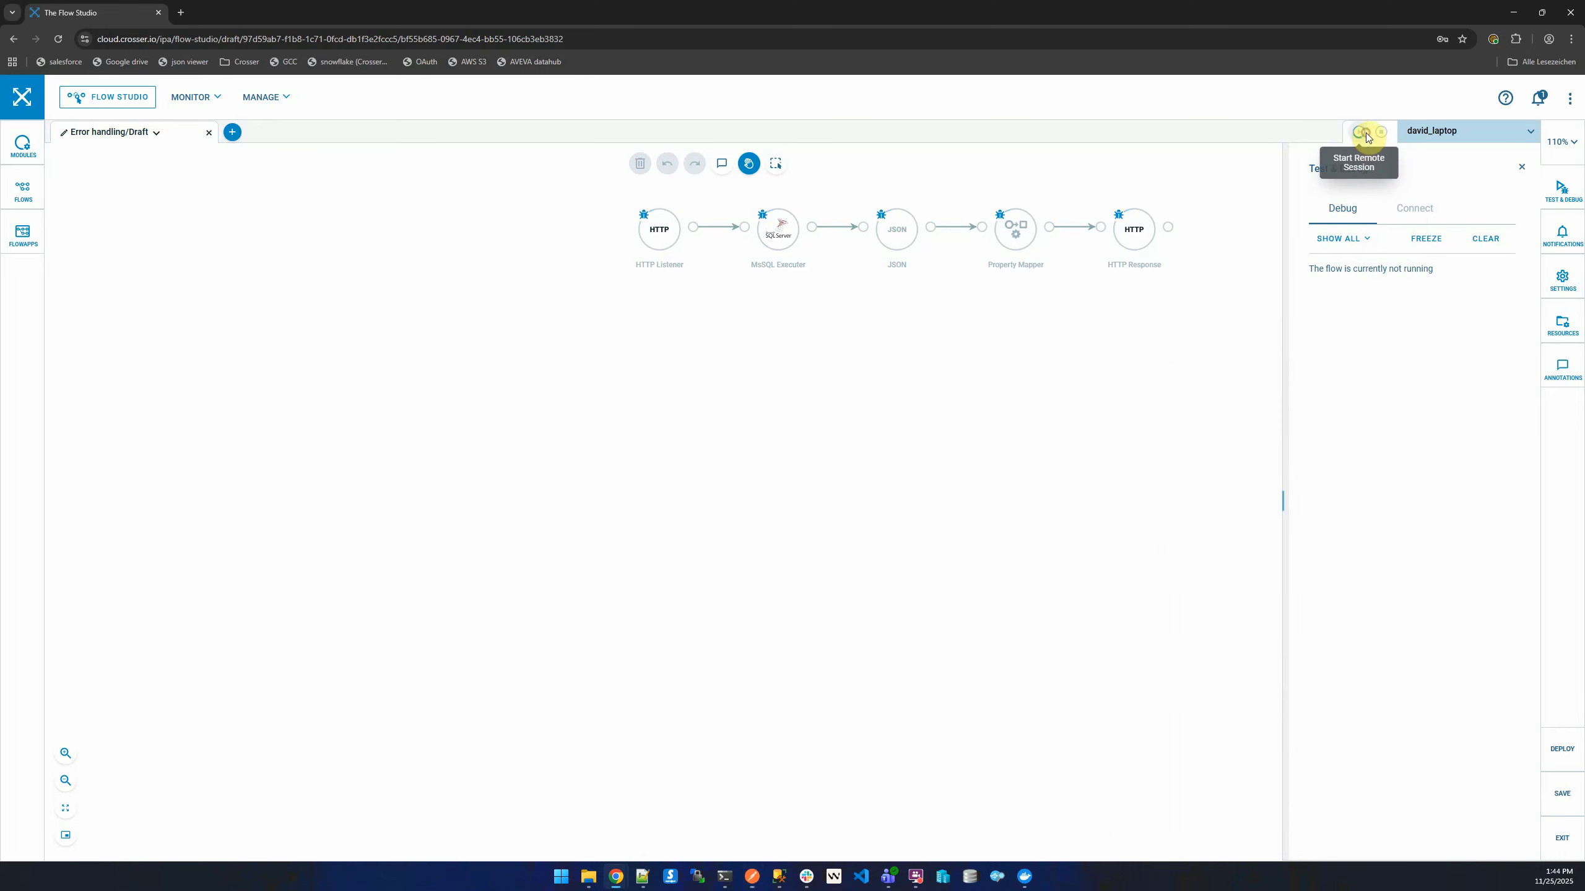
Step: Start the flow's remote session and send the Postman GET request to /api/mes/events with machine_id MC-002
left_click(1372, 139)
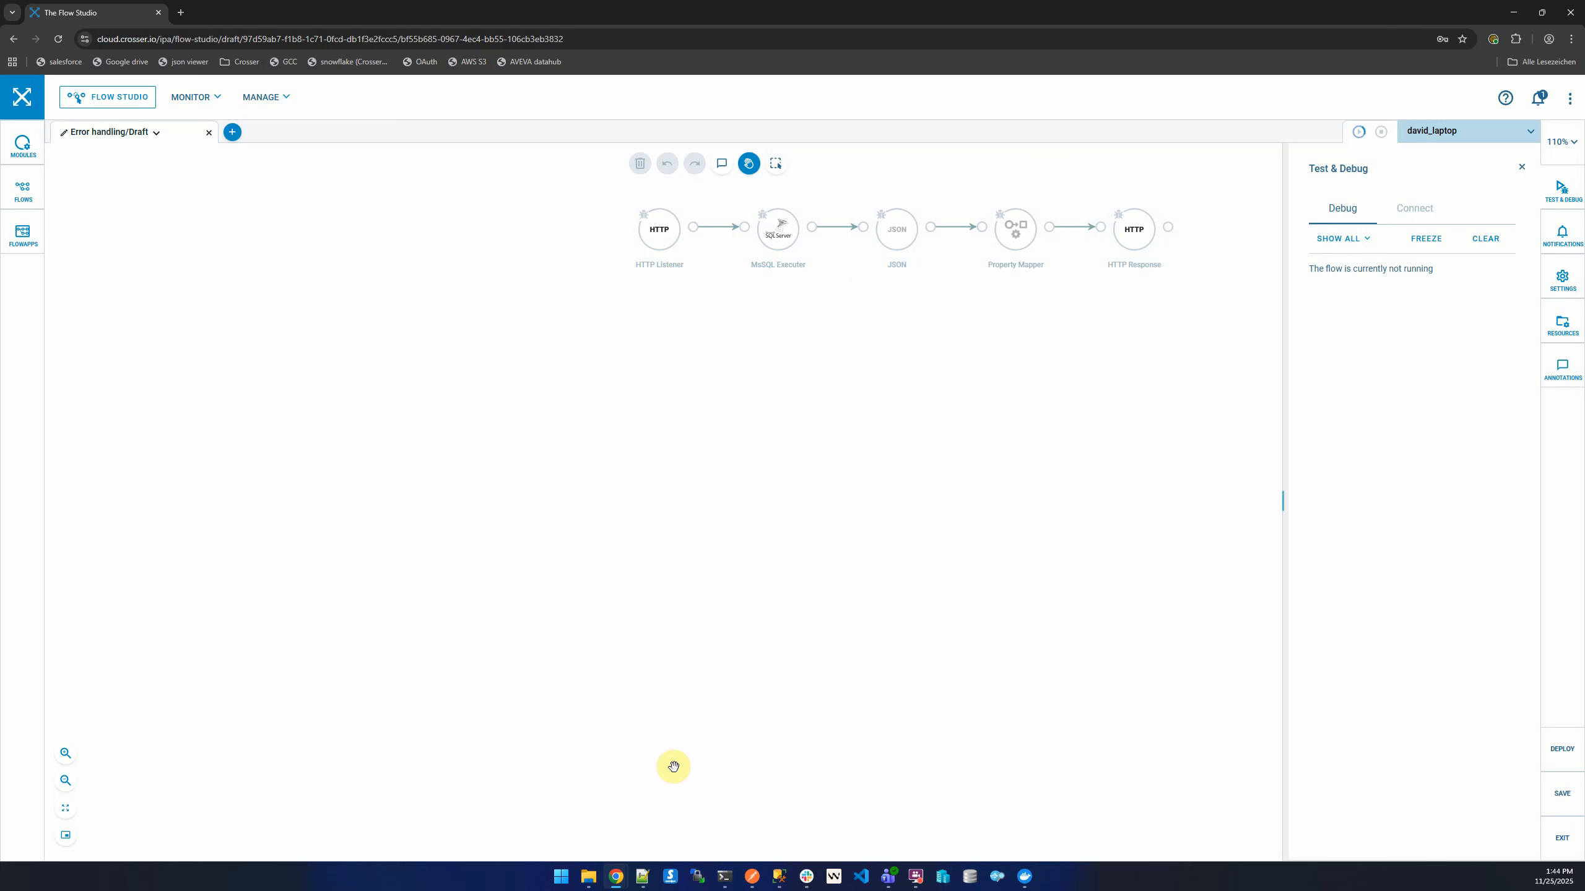
left_click(755, 881)
left_click(638, 716)
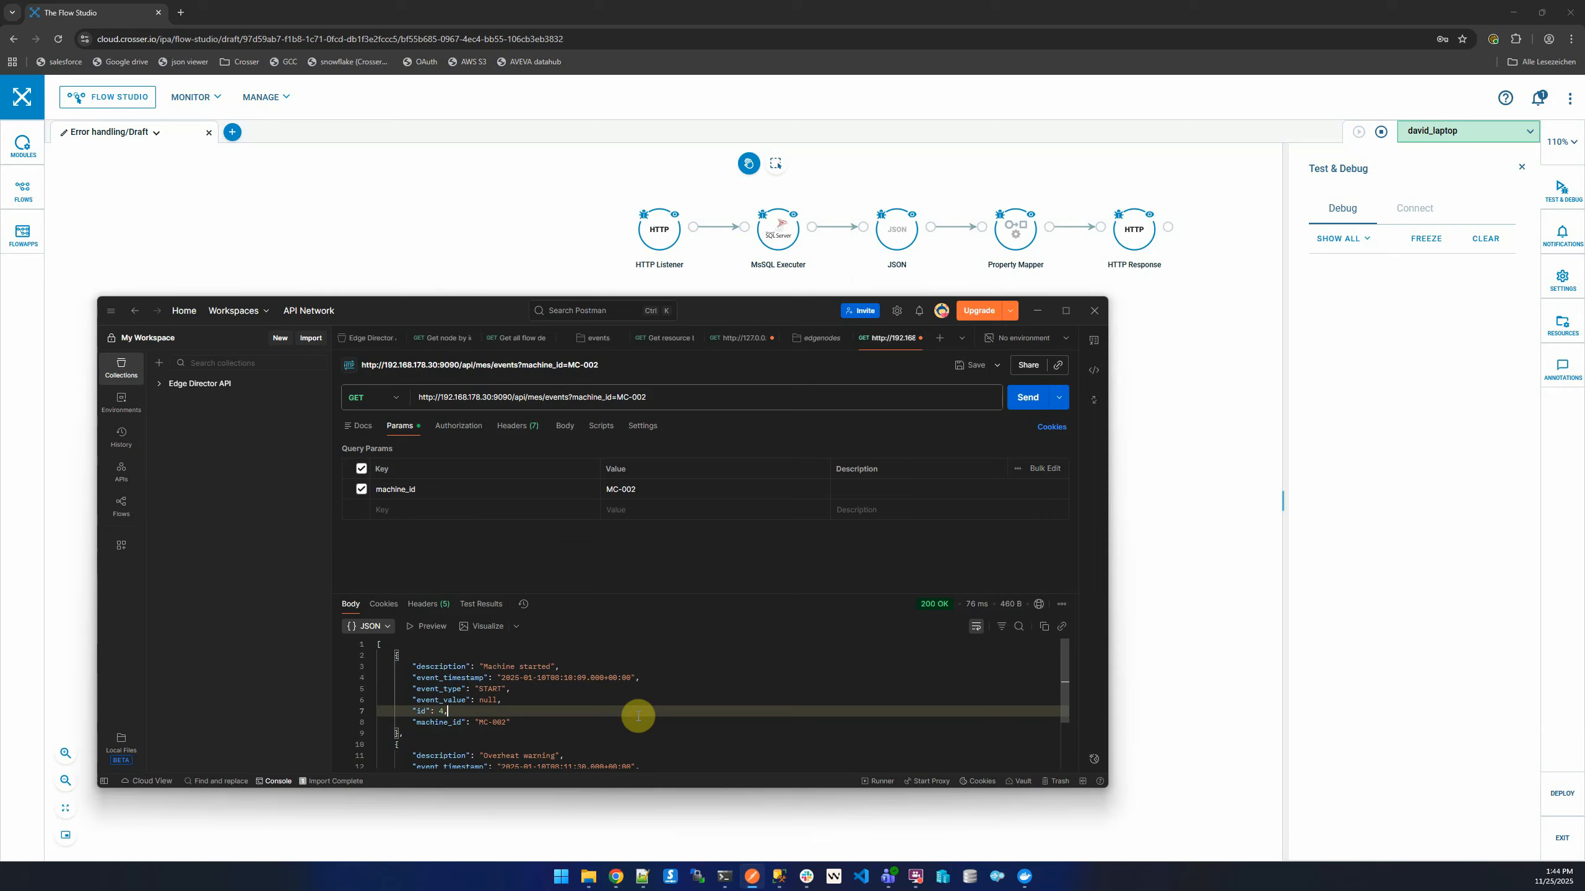
key("ctrl+a")
left_click(703, 575)
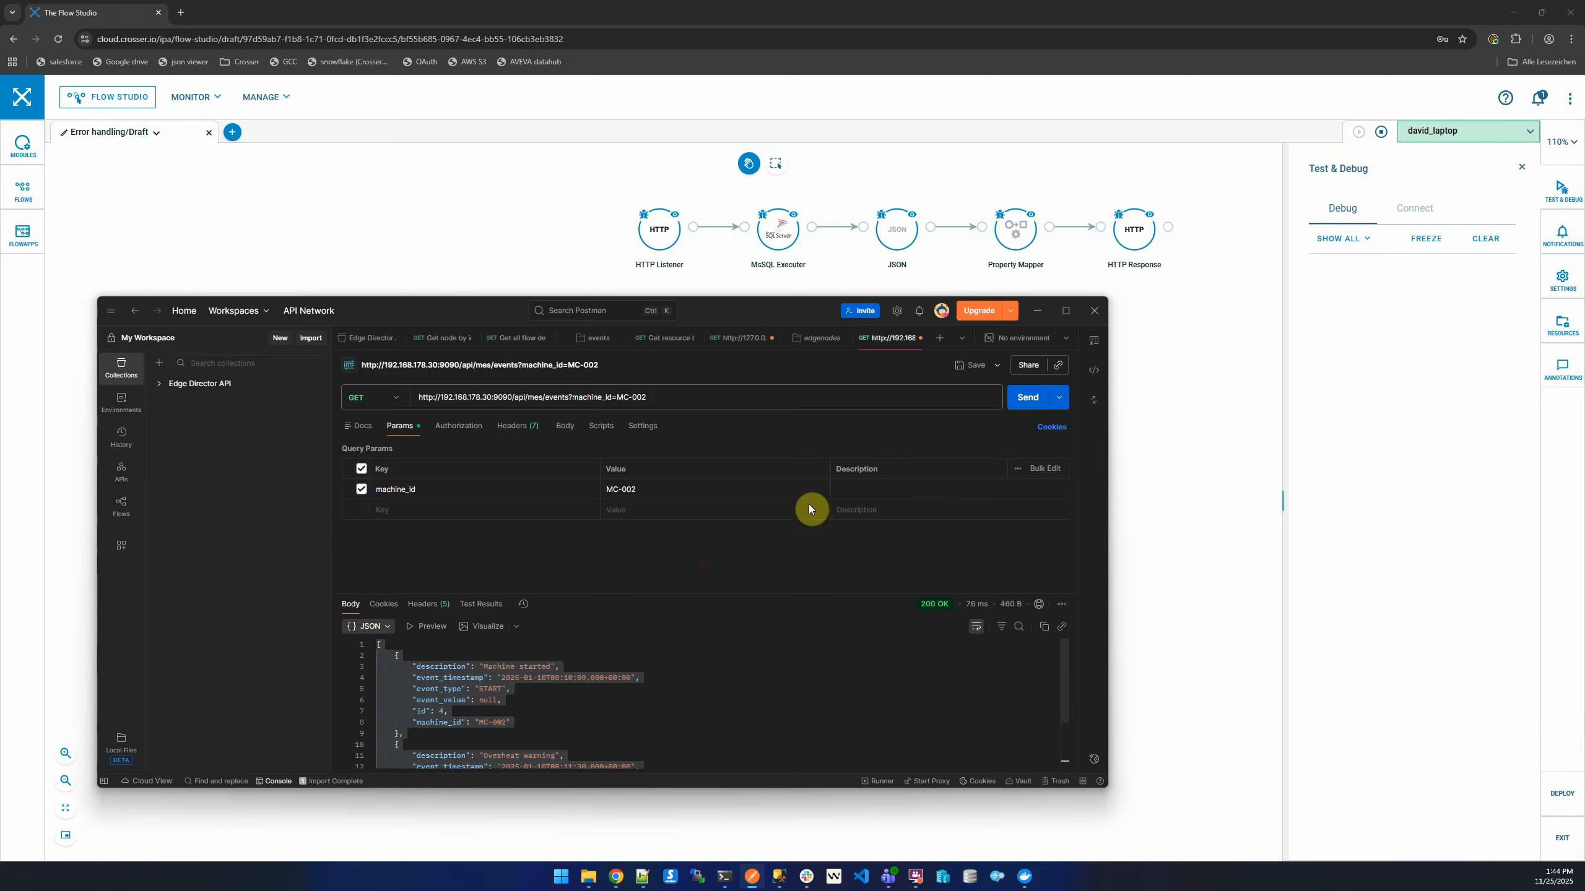
left_click(1014, 408)
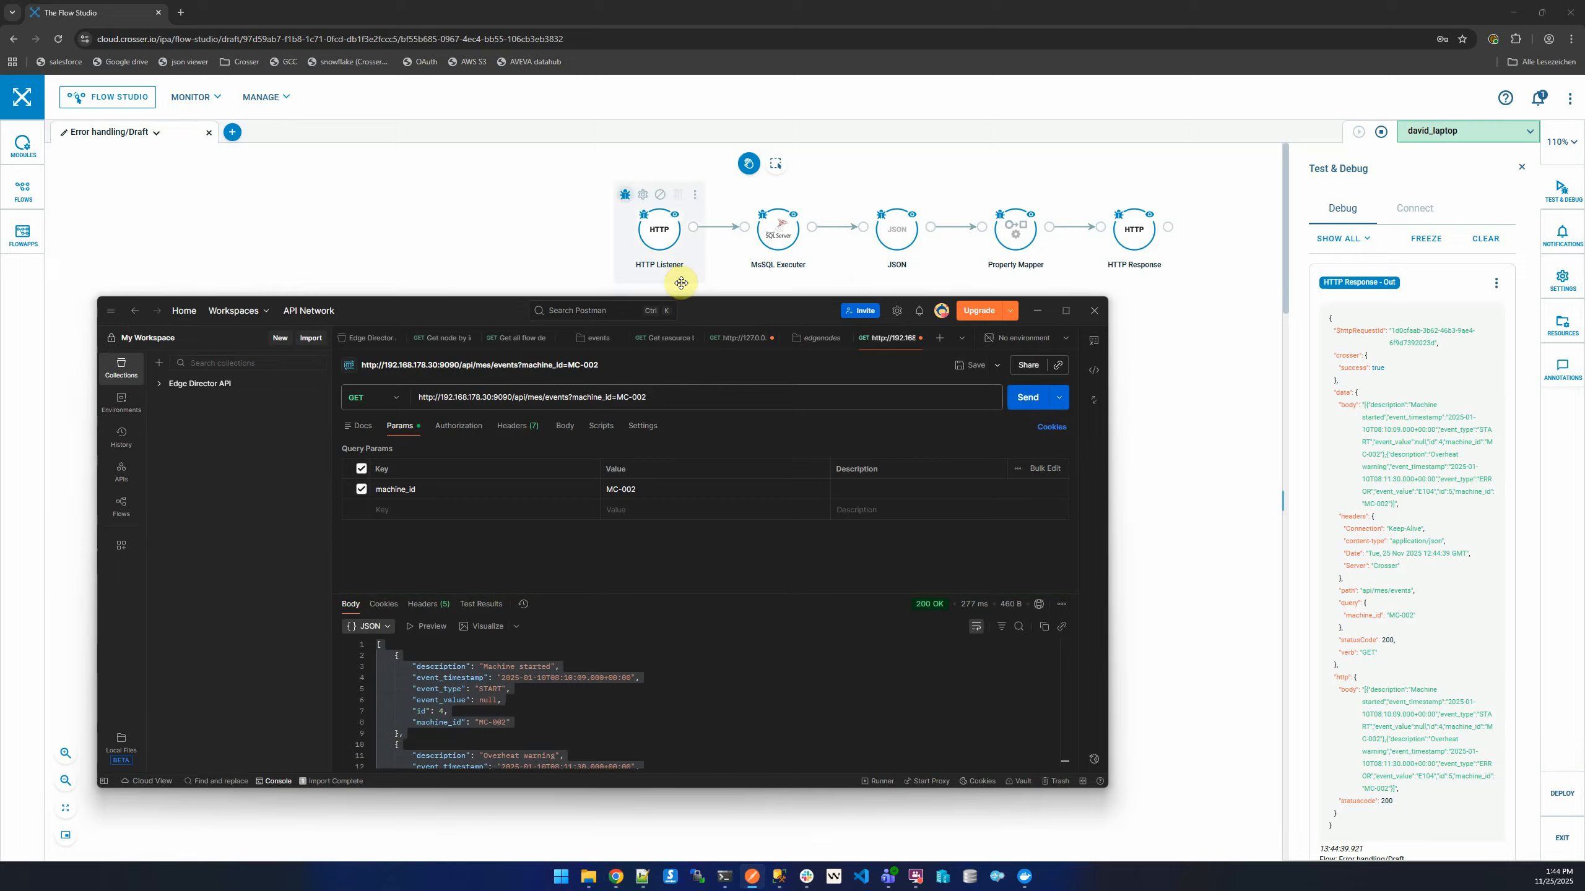
Step: Set the machine_id query parameter to MC-001, resend the request and check the machine_id in the response
left_click(621, 694)
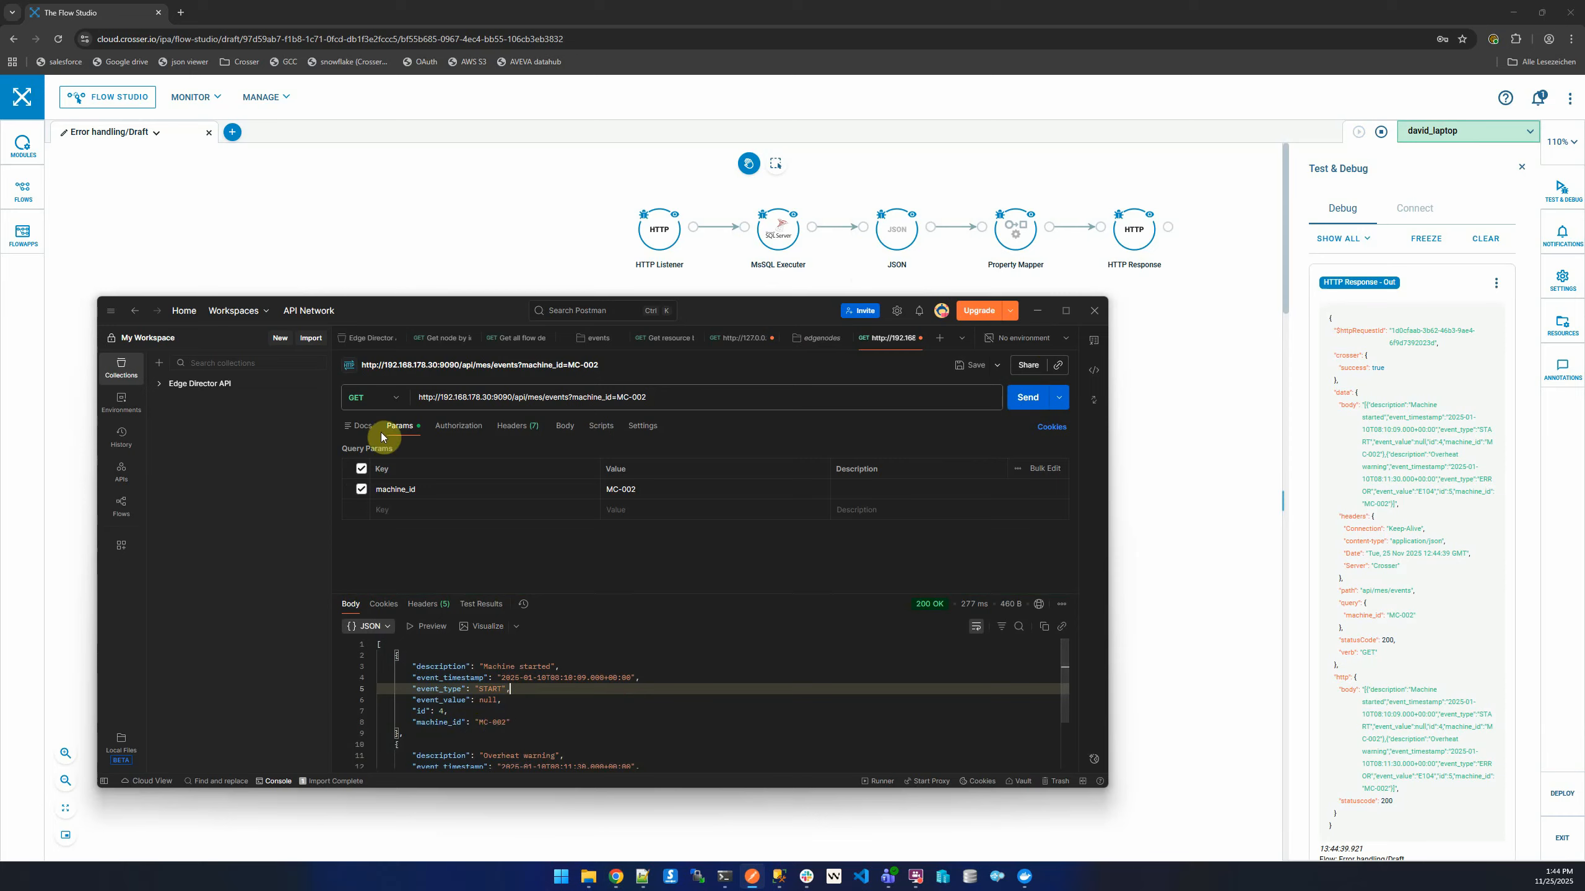
left_click(648, 492)
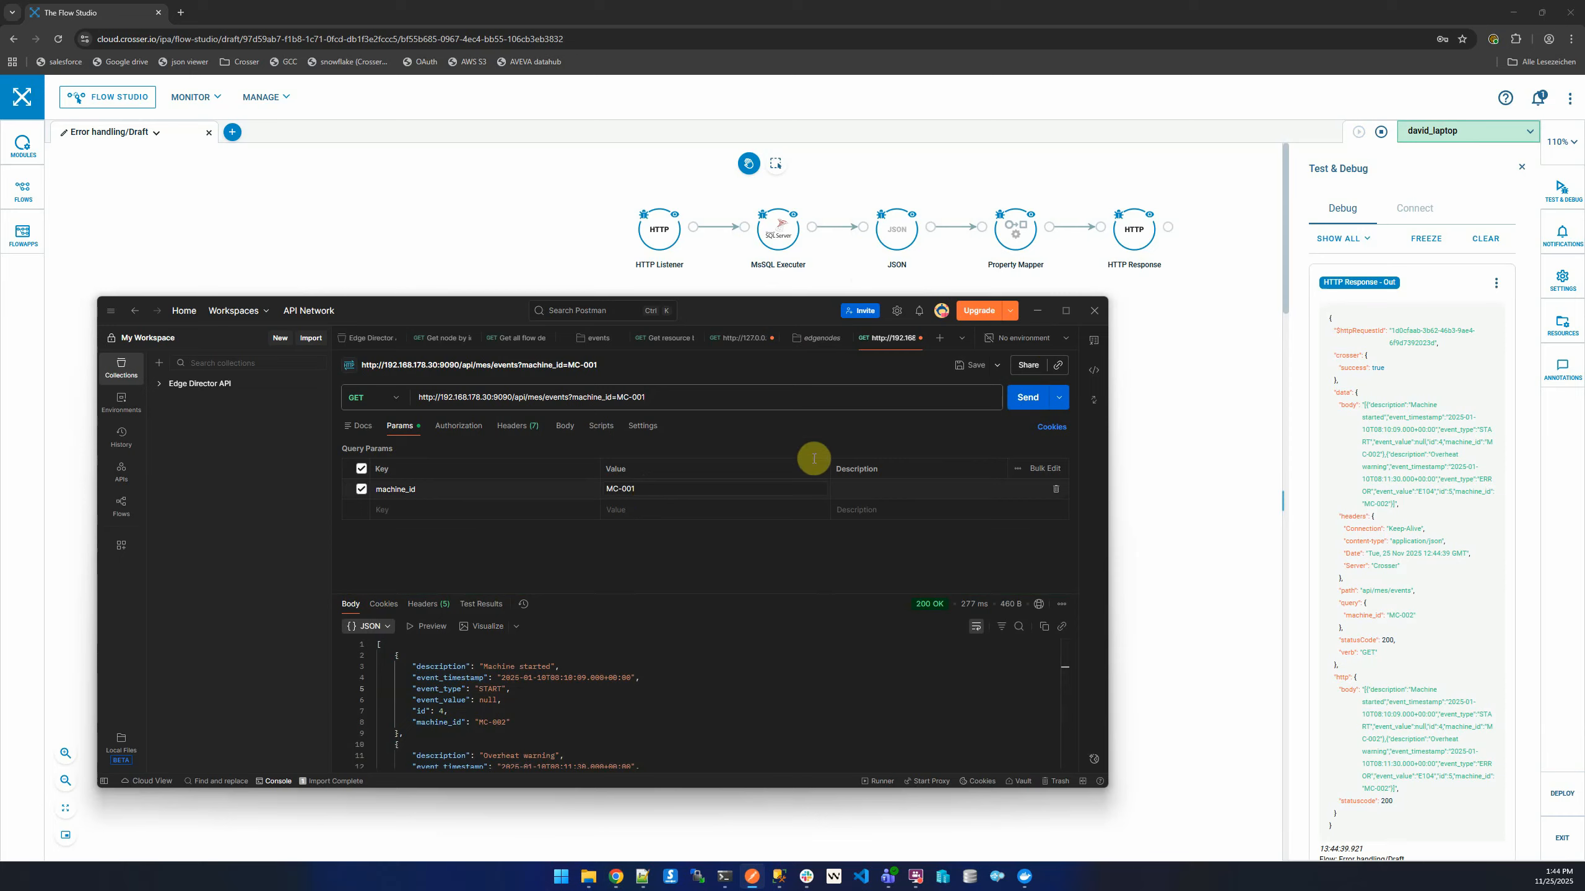
left_click(1021, 397)
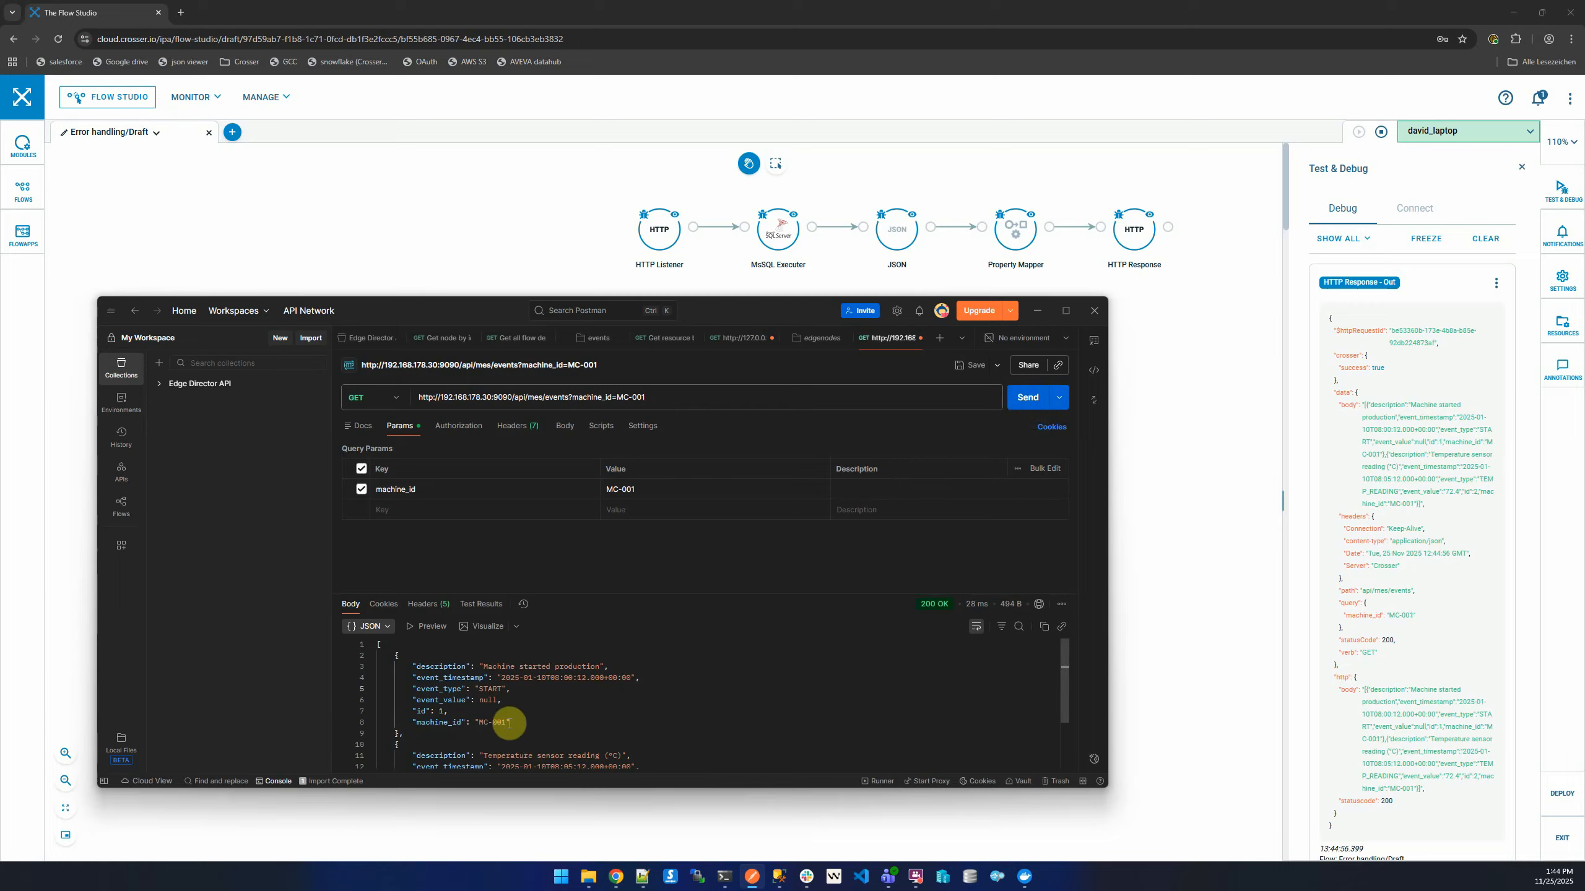
left_click_drag(510, 723, 478, 725)
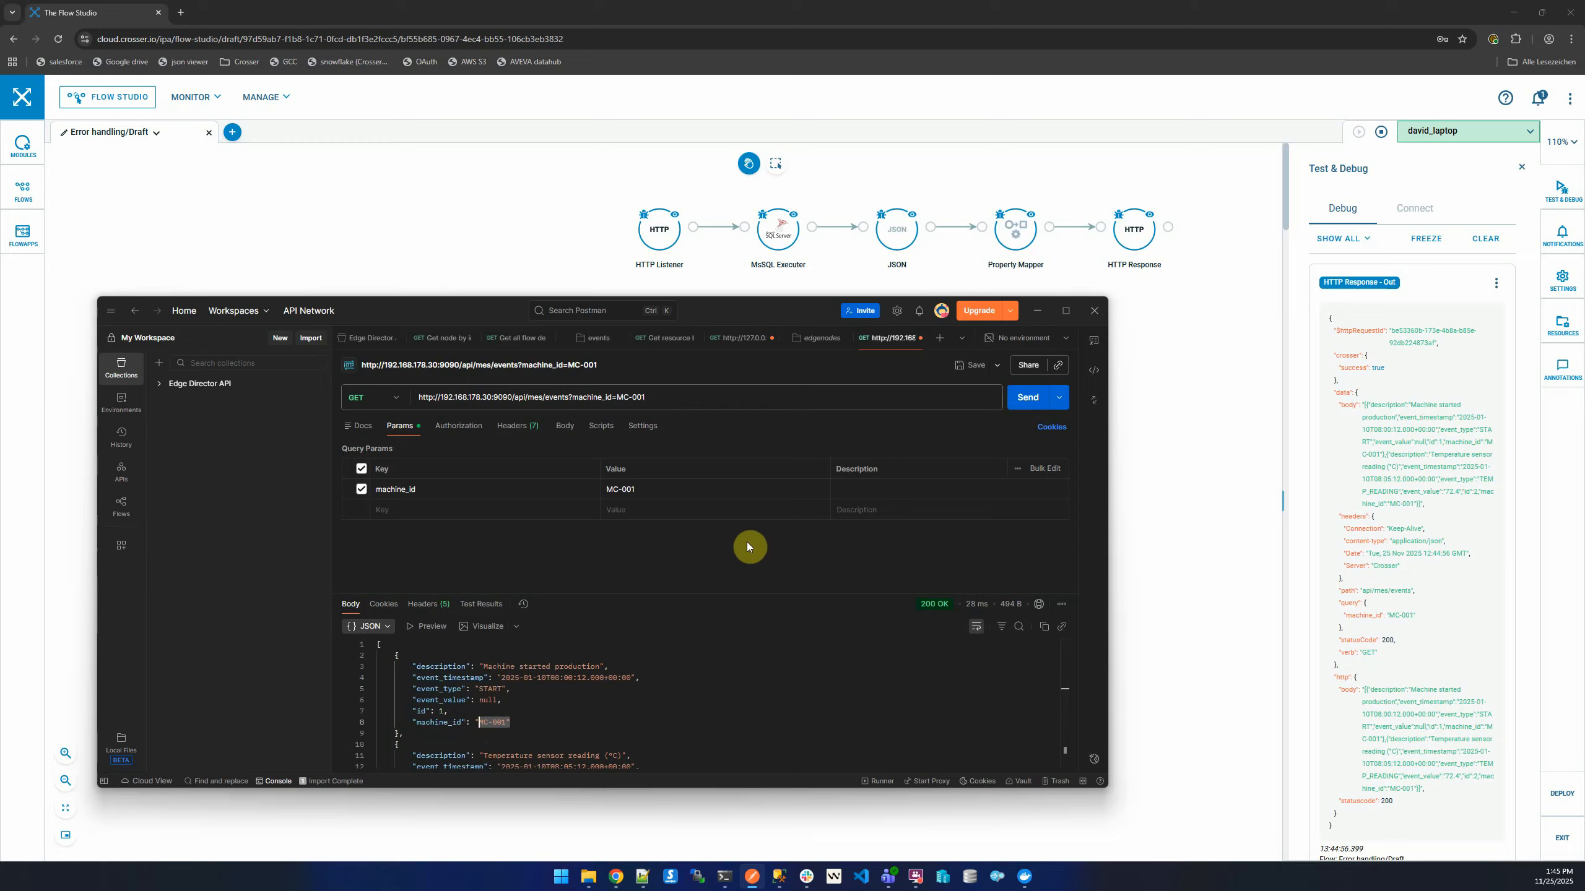
Step: Clear the running flow's debug messages and leave the Postman window hidden
left_click(1485, 239)
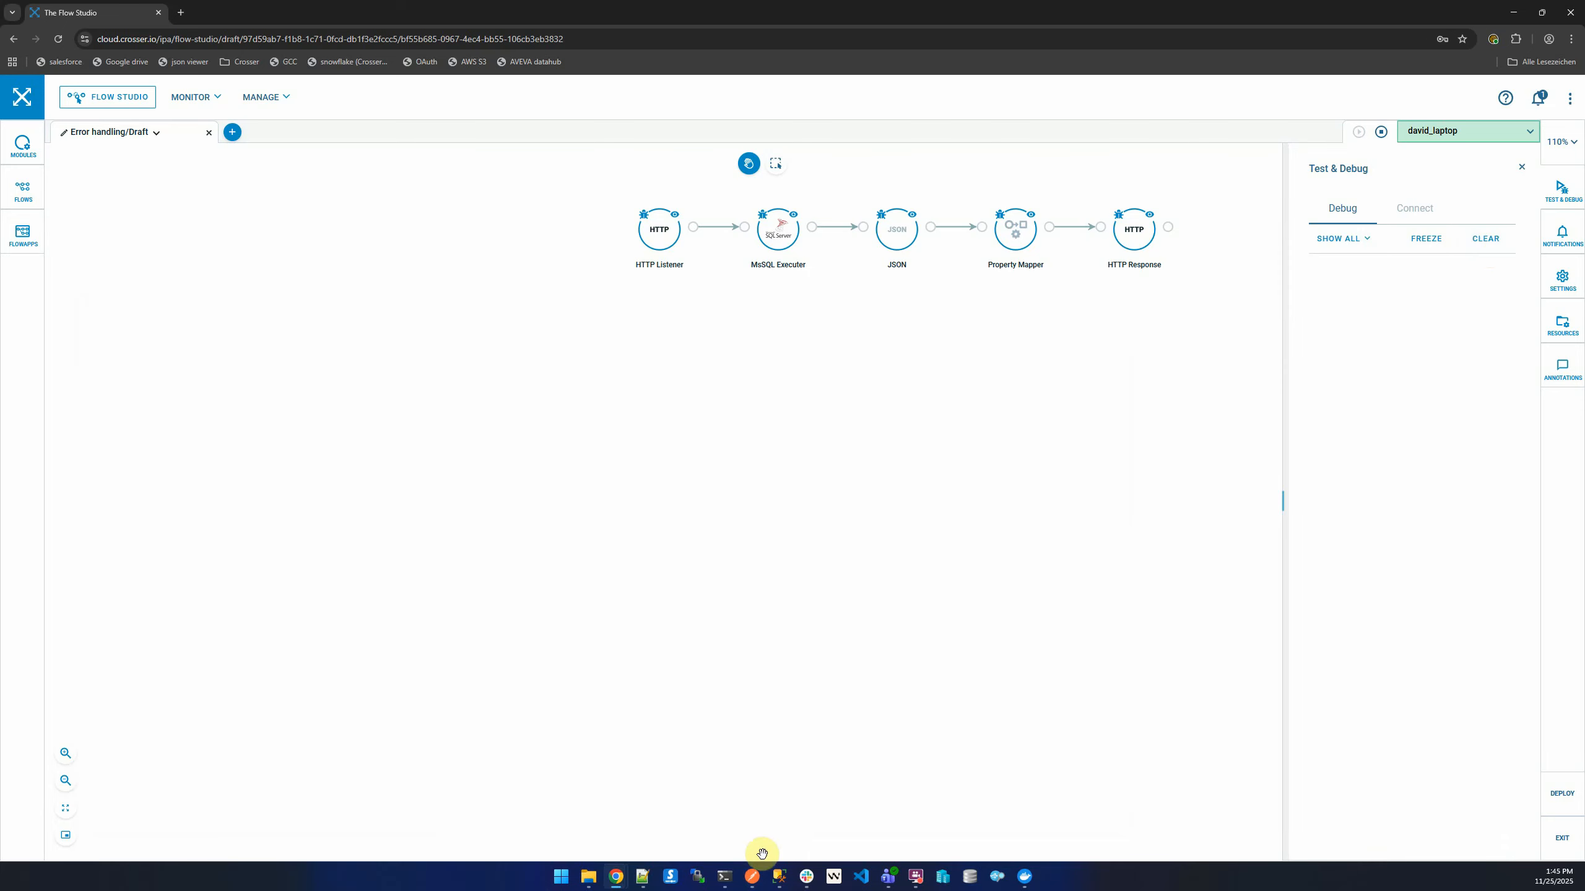
left_click(762, 878)
left_click(1130, 407)
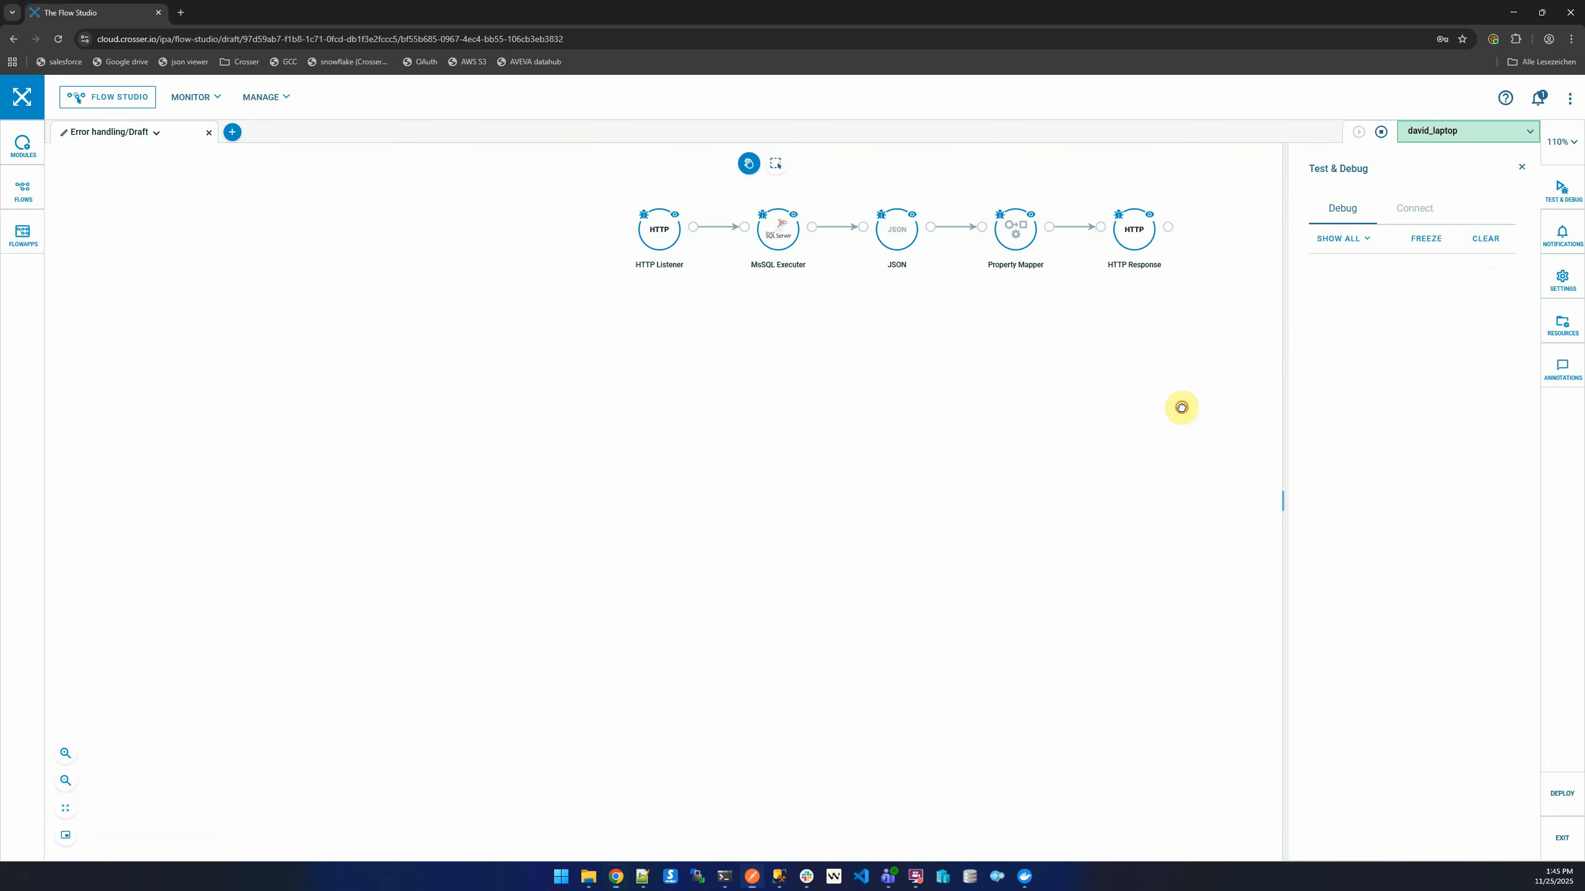
Step: Review the HTTP Listener module's settings again while the flow is running
left_click_drag(895, 369, 807, 537)
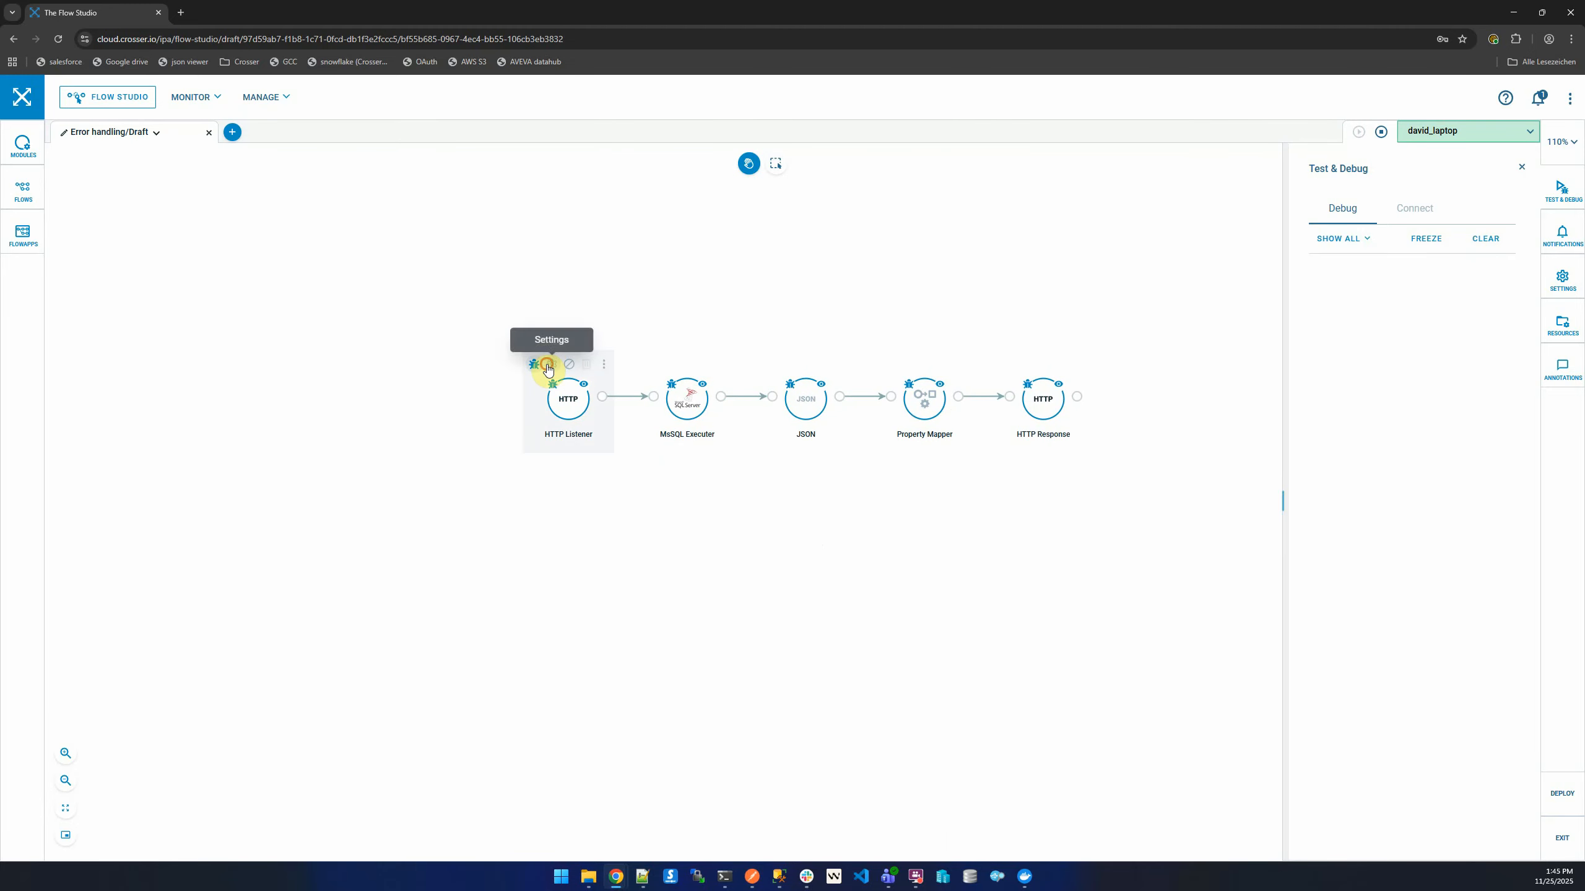
left_click(549, 364)
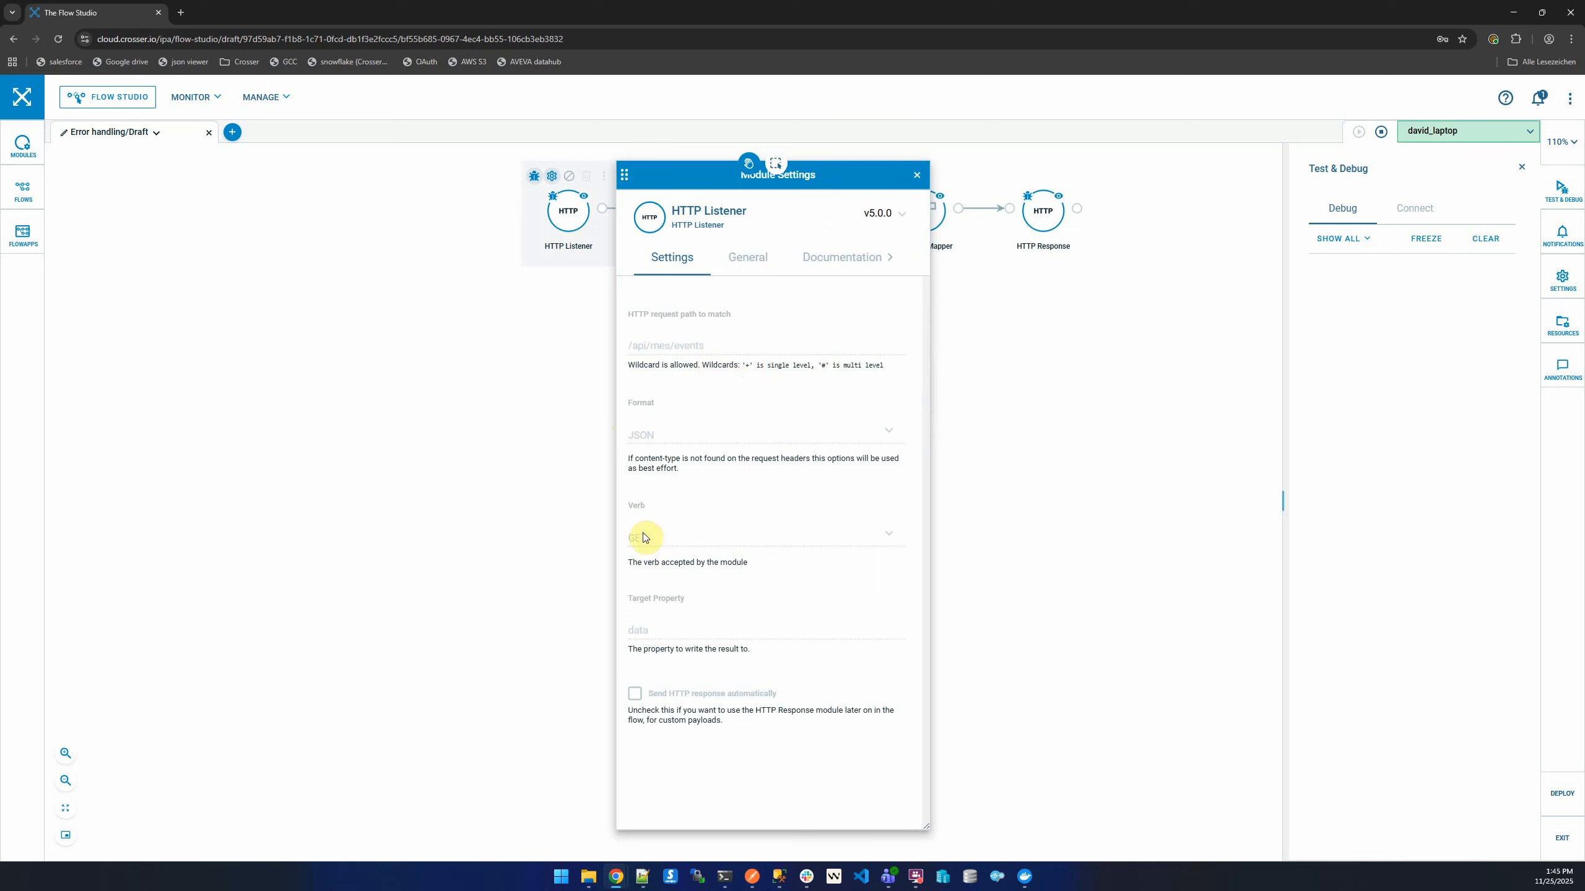
left_click(918, 177)
left_click_drag(754, 337, 764, 413)
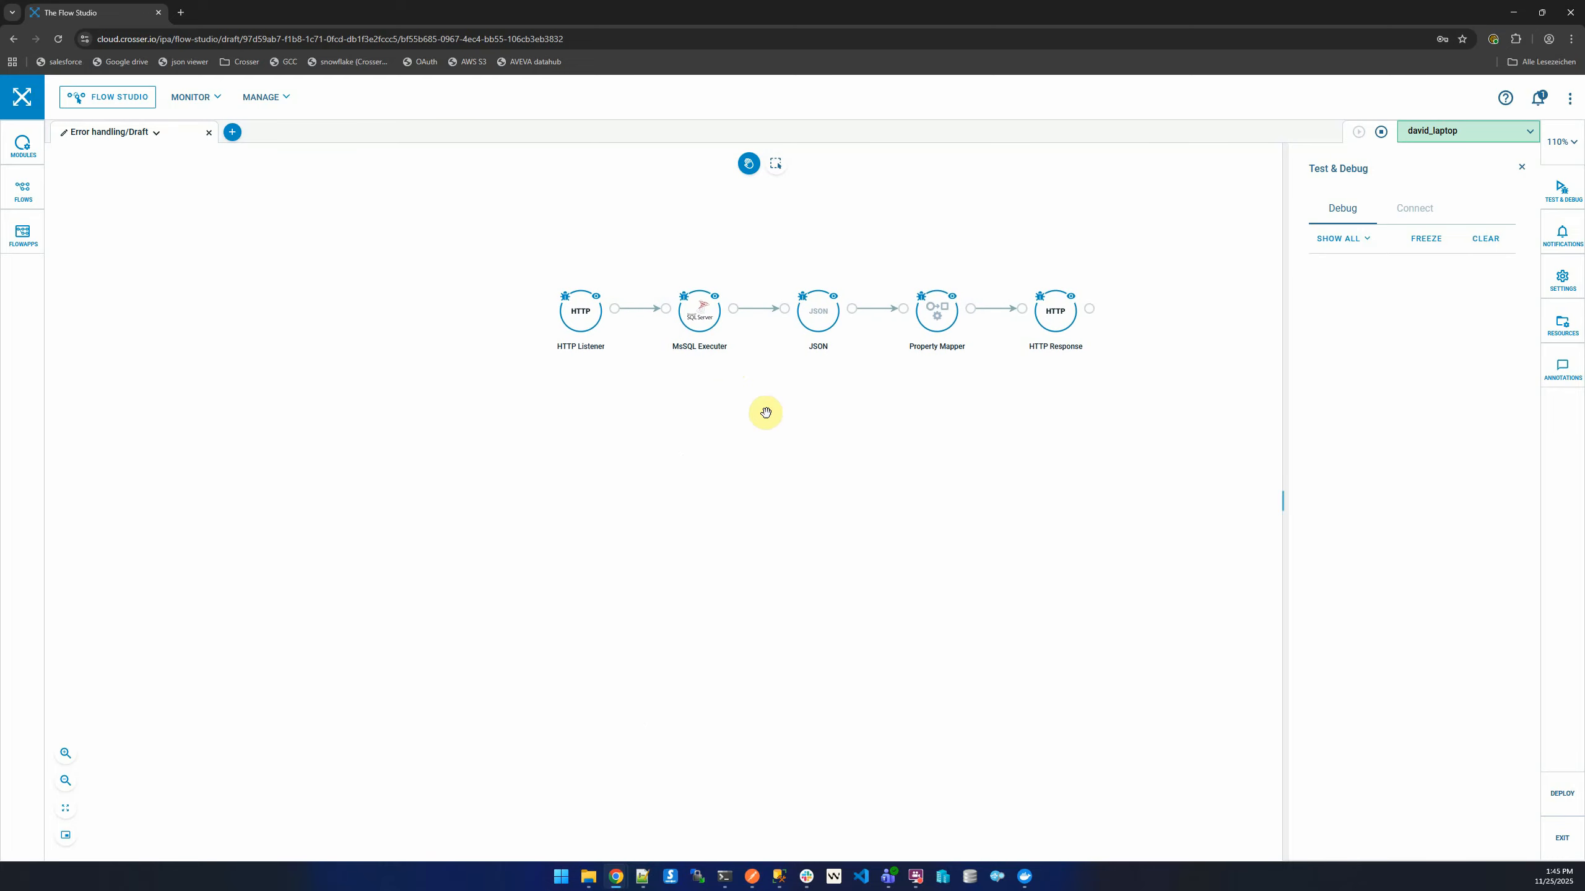
Step: Review how the MsSQL Executer module's SQL statement filters on the machine_id query parameter
left_click(685, 274)
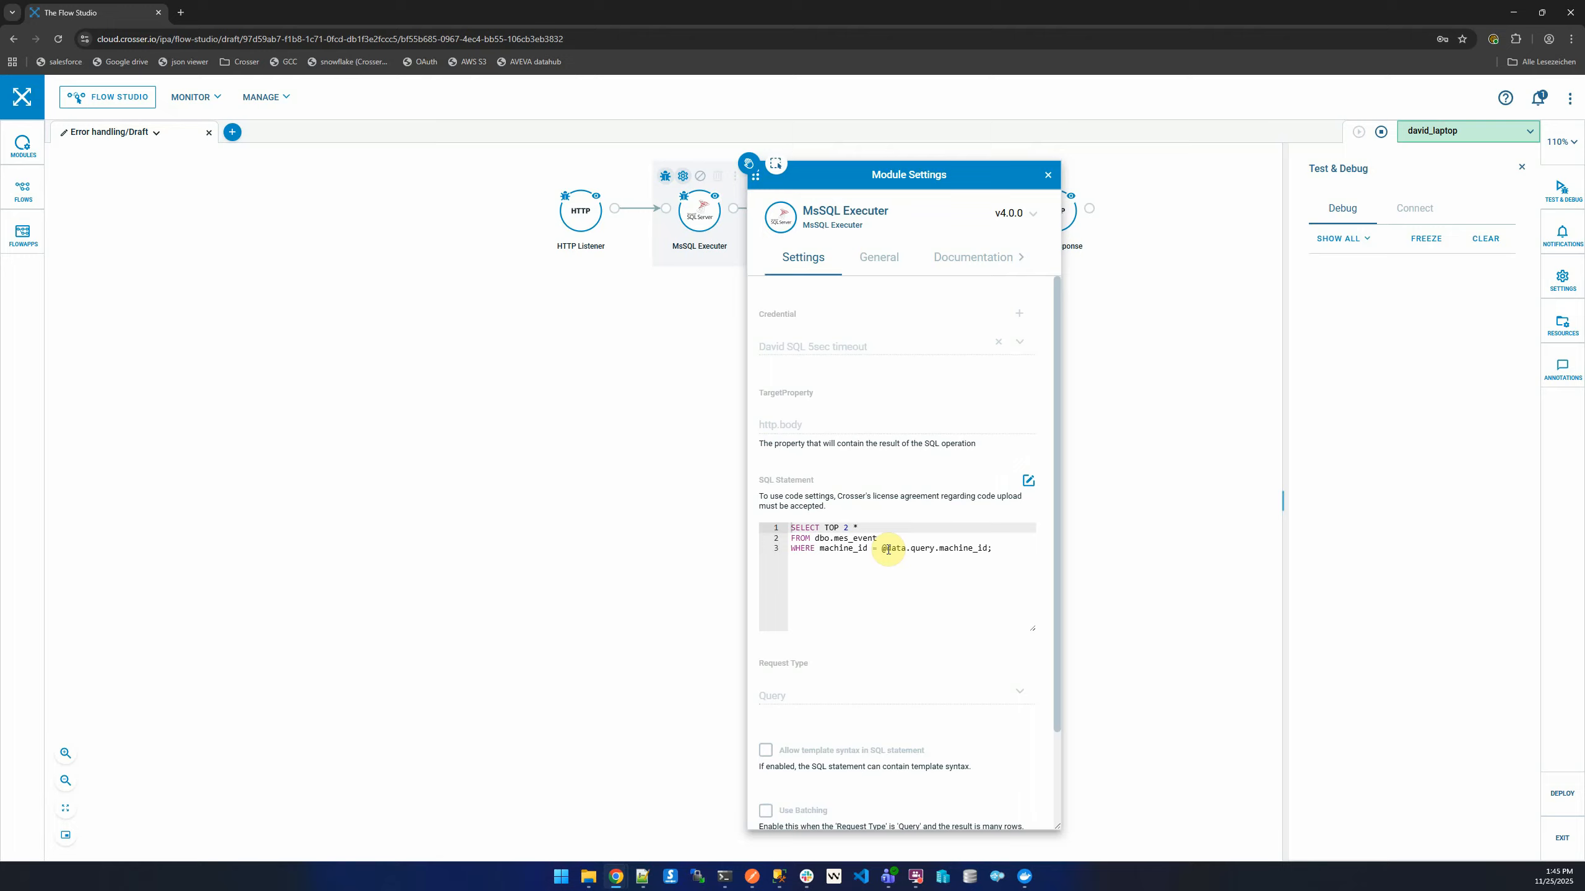
left_click(888, 549)
left_click_drag(892, 551, 896, 552)
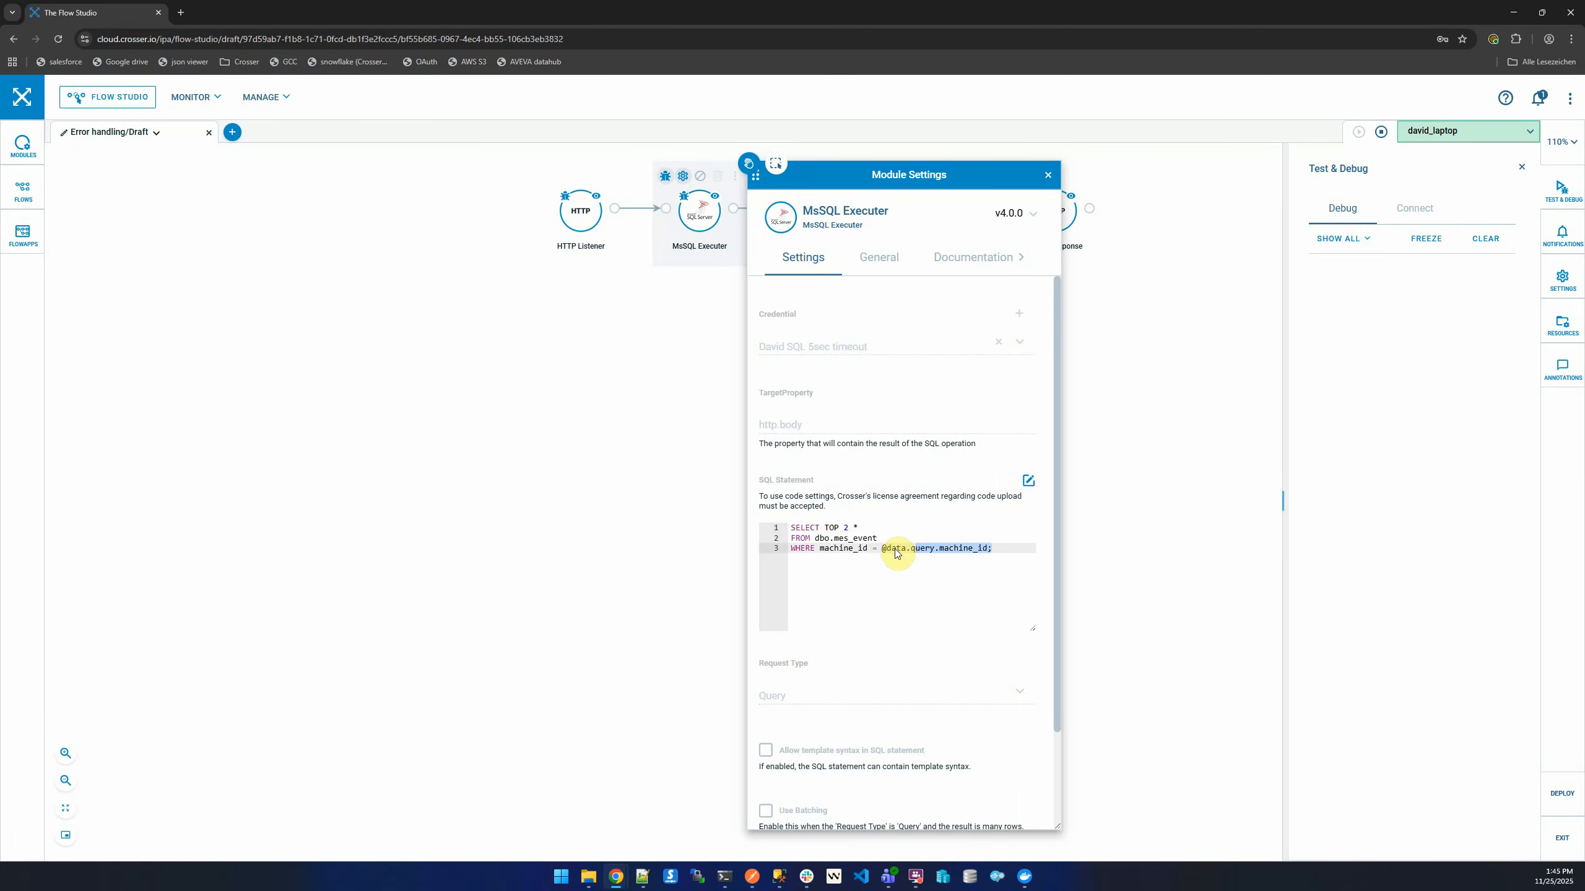
left_click(895, 550)
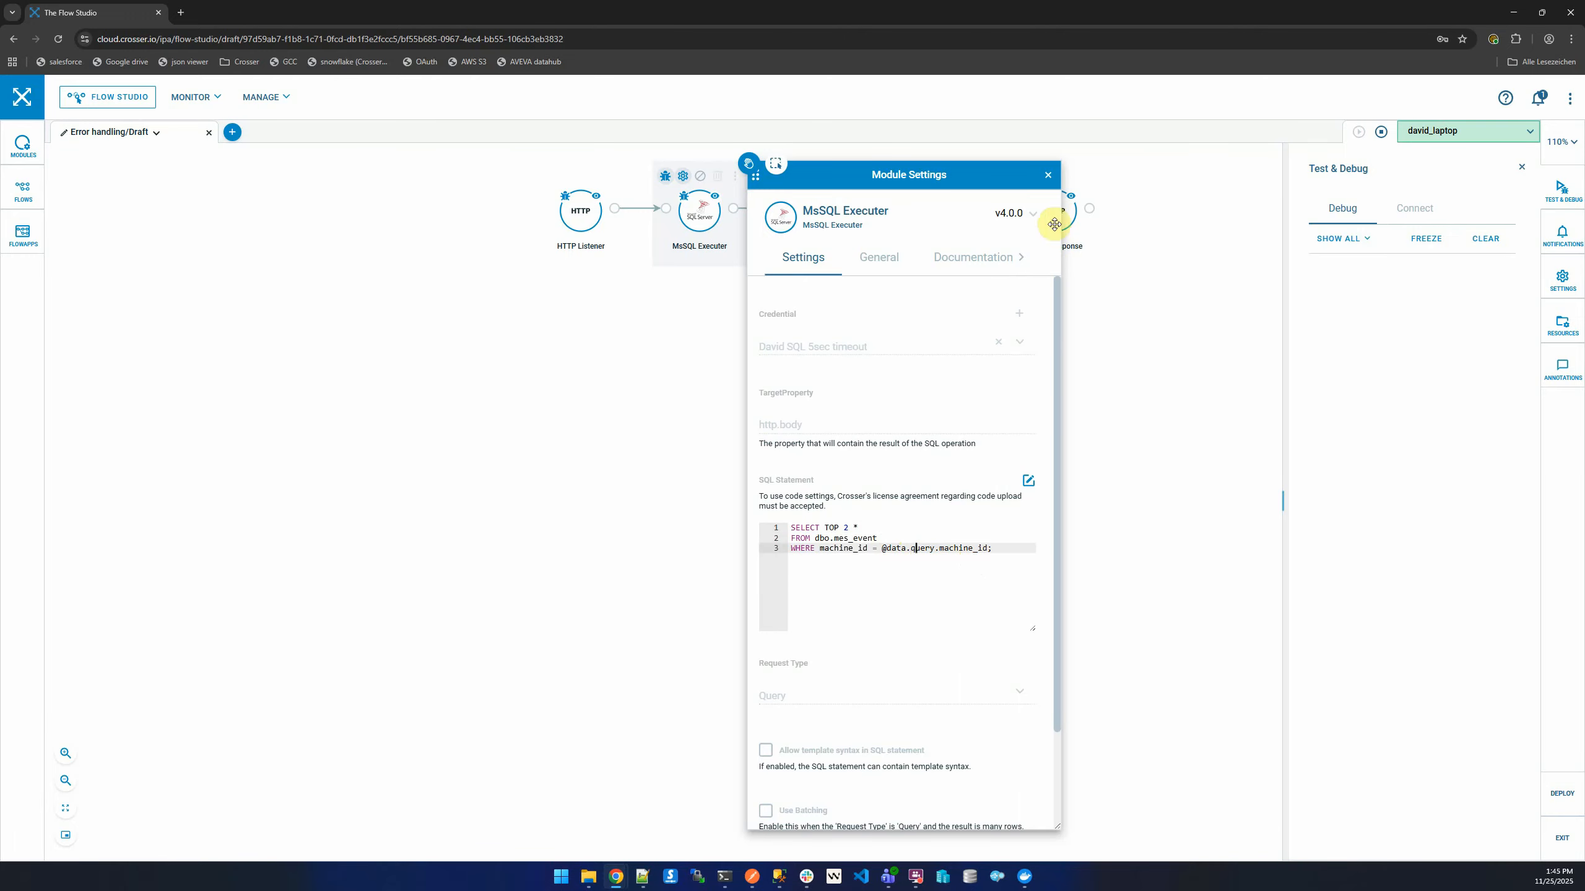
left_click(1048, 175)
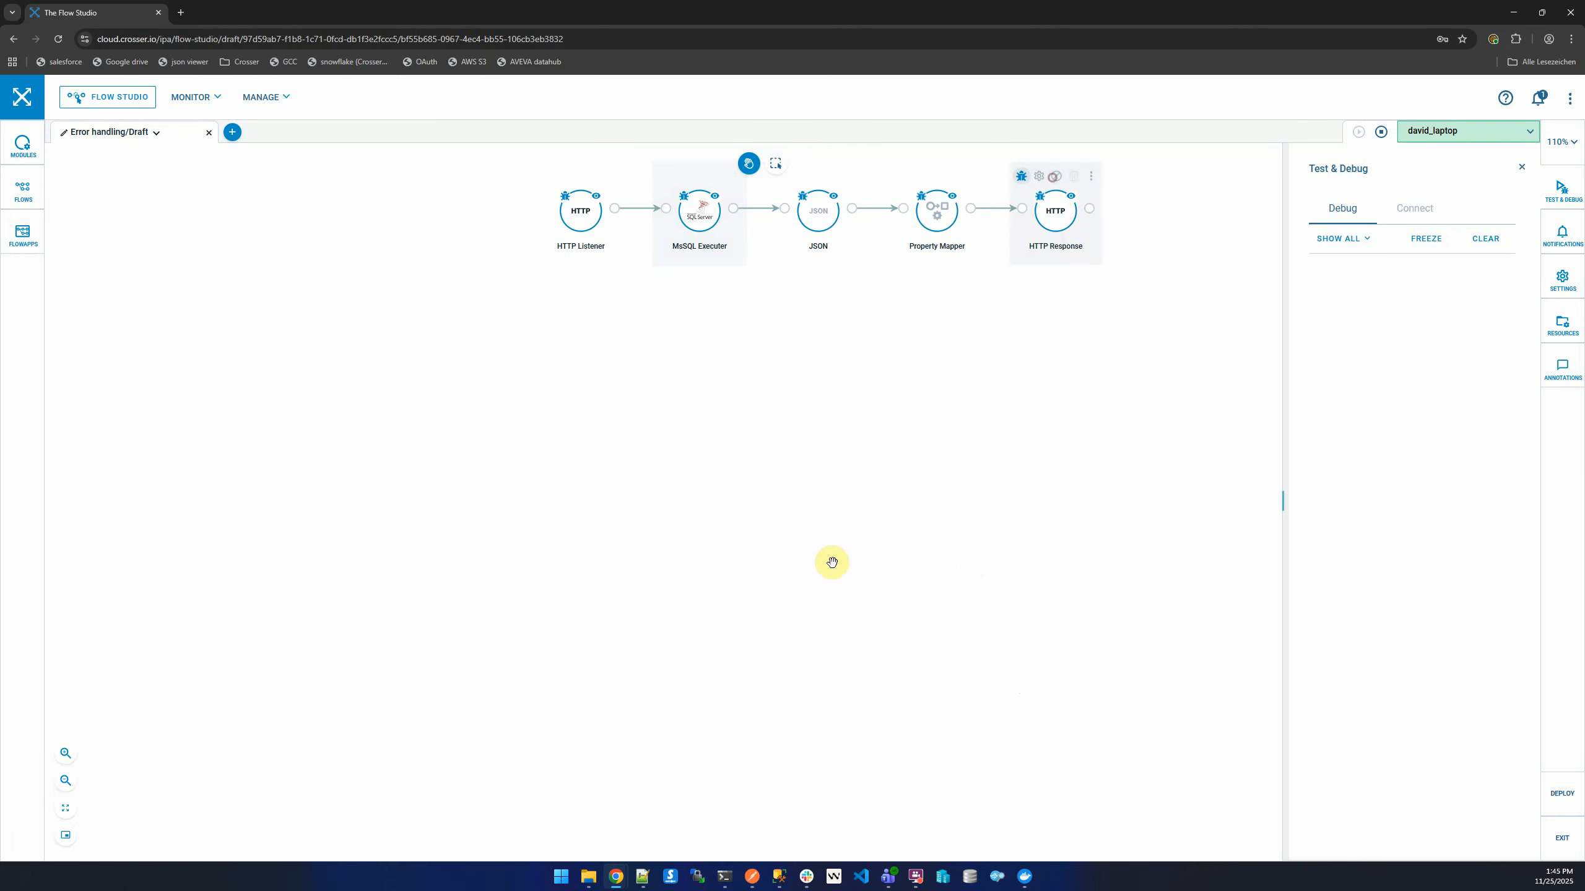
Step: Switch to Postman, disable the machine_id query parameter and send the GET request to /api/mes/events without it
left_click(751, 876)
left_click(655, 549)
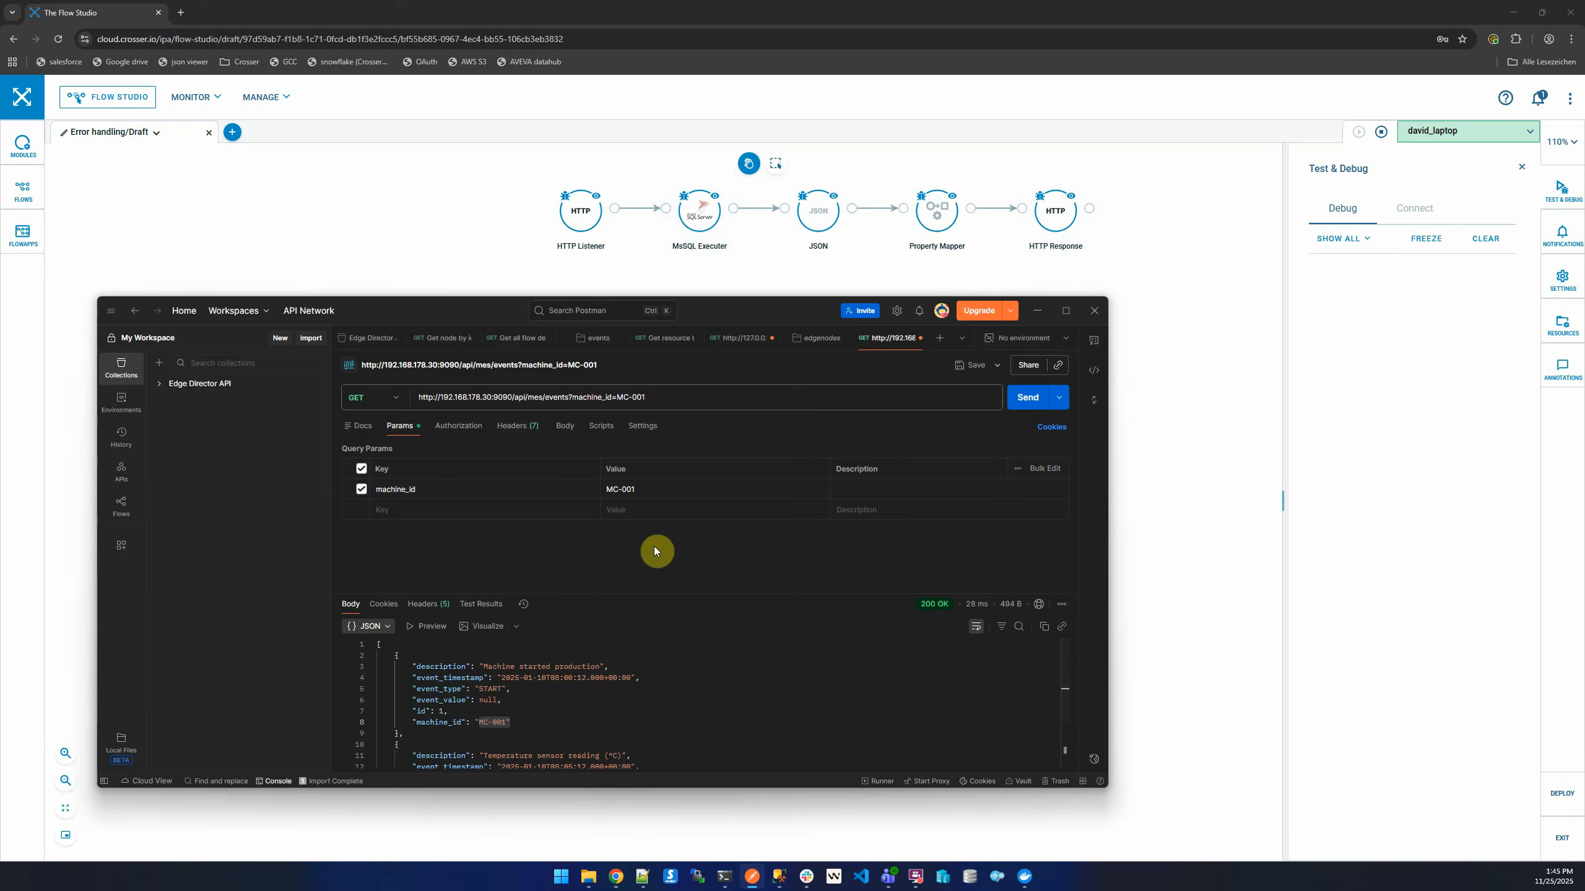
left_click(362, 491)
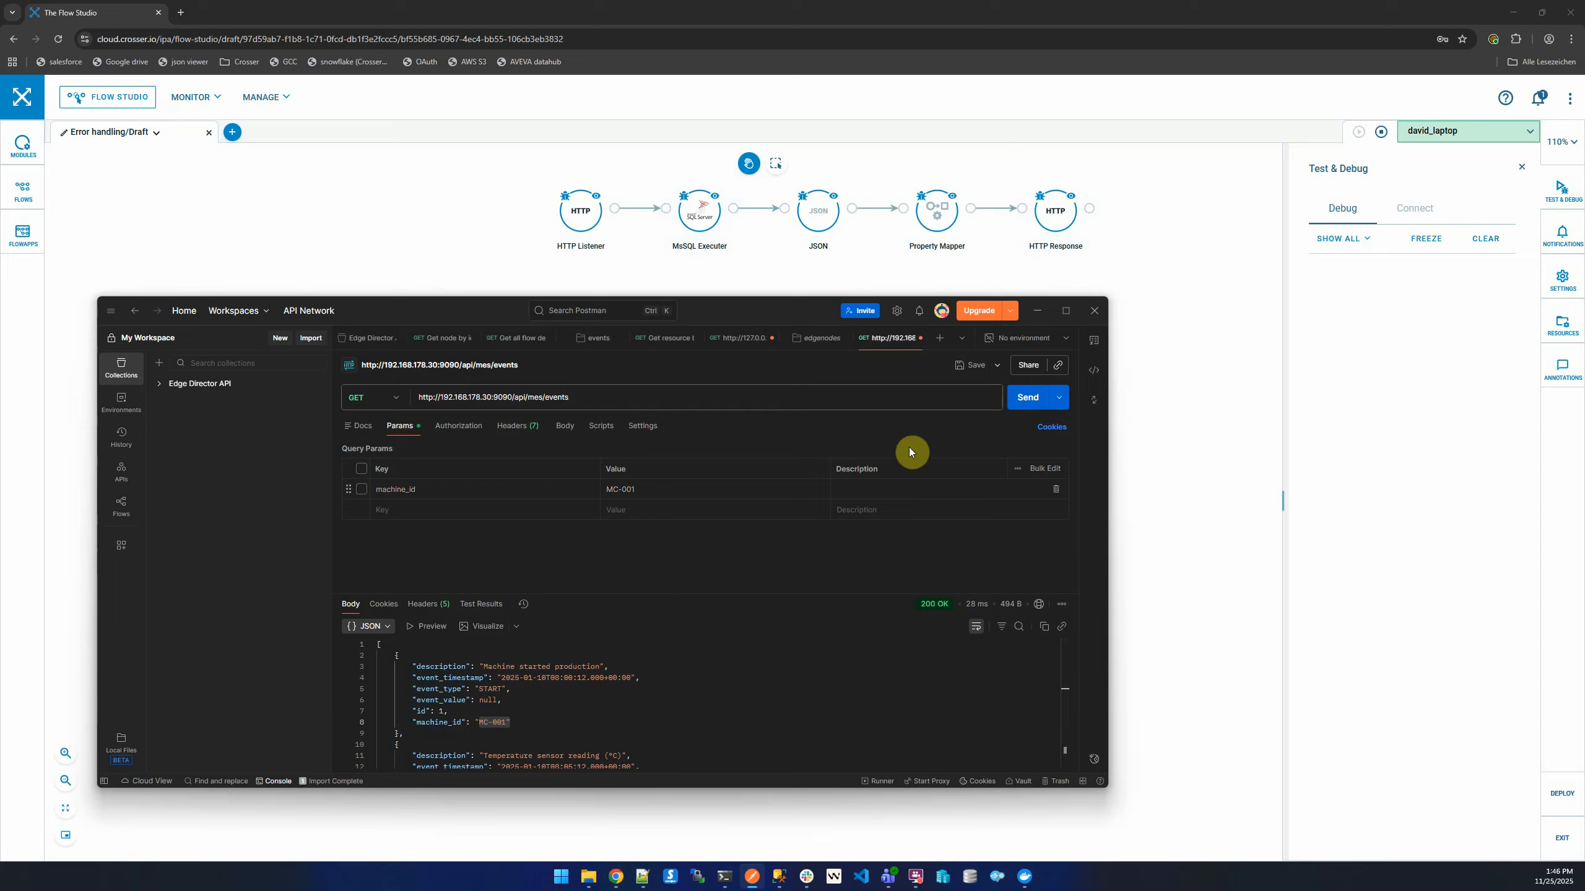
left_click(1026, 398)
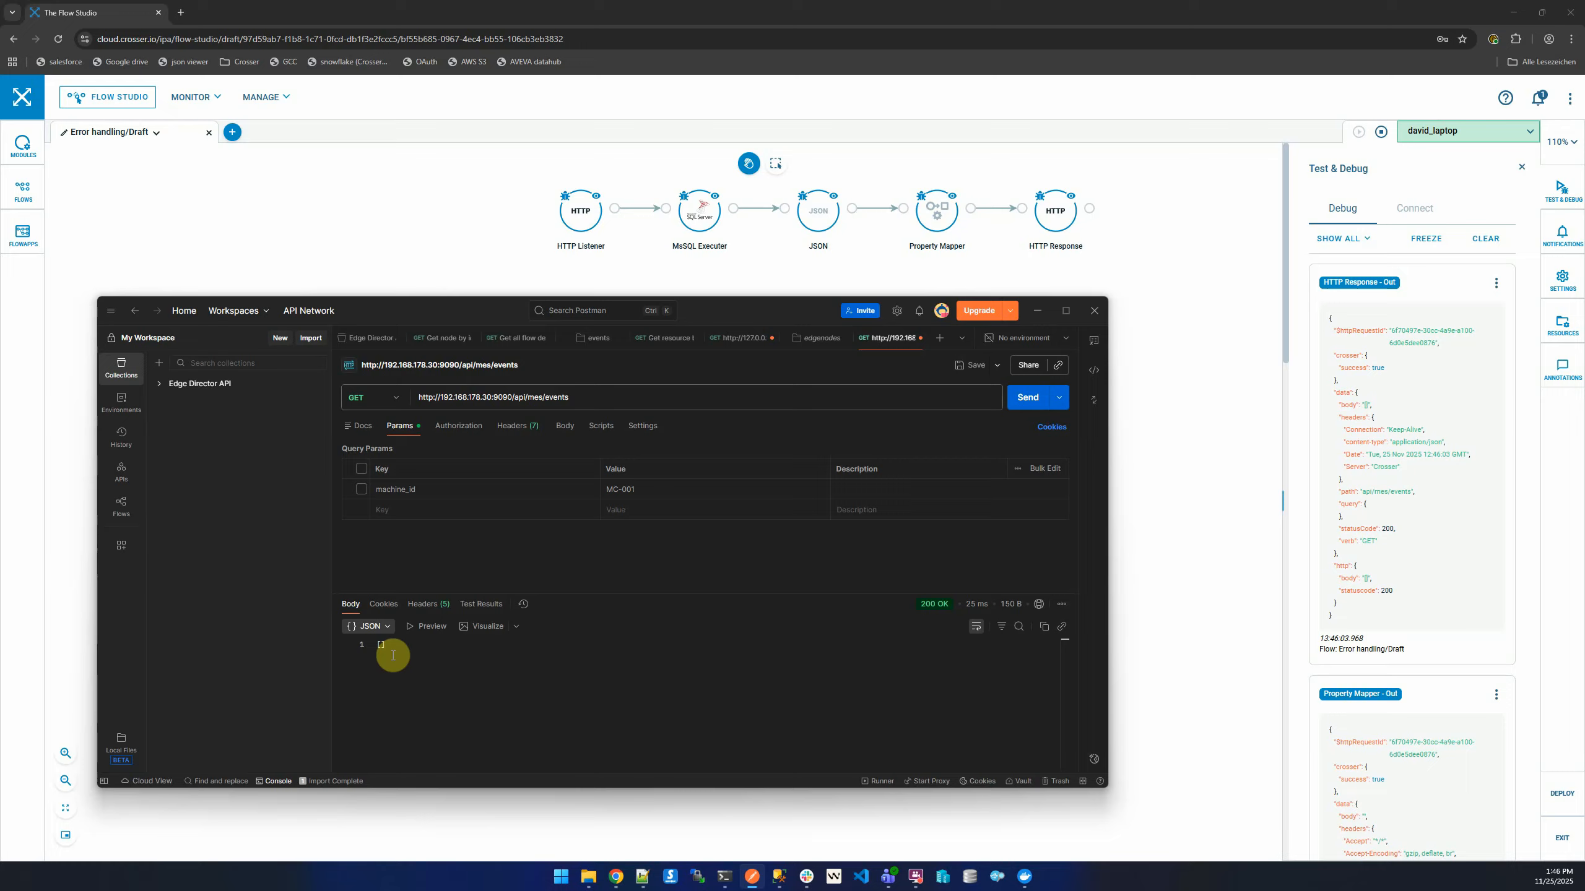
mouse_move(701, 231)
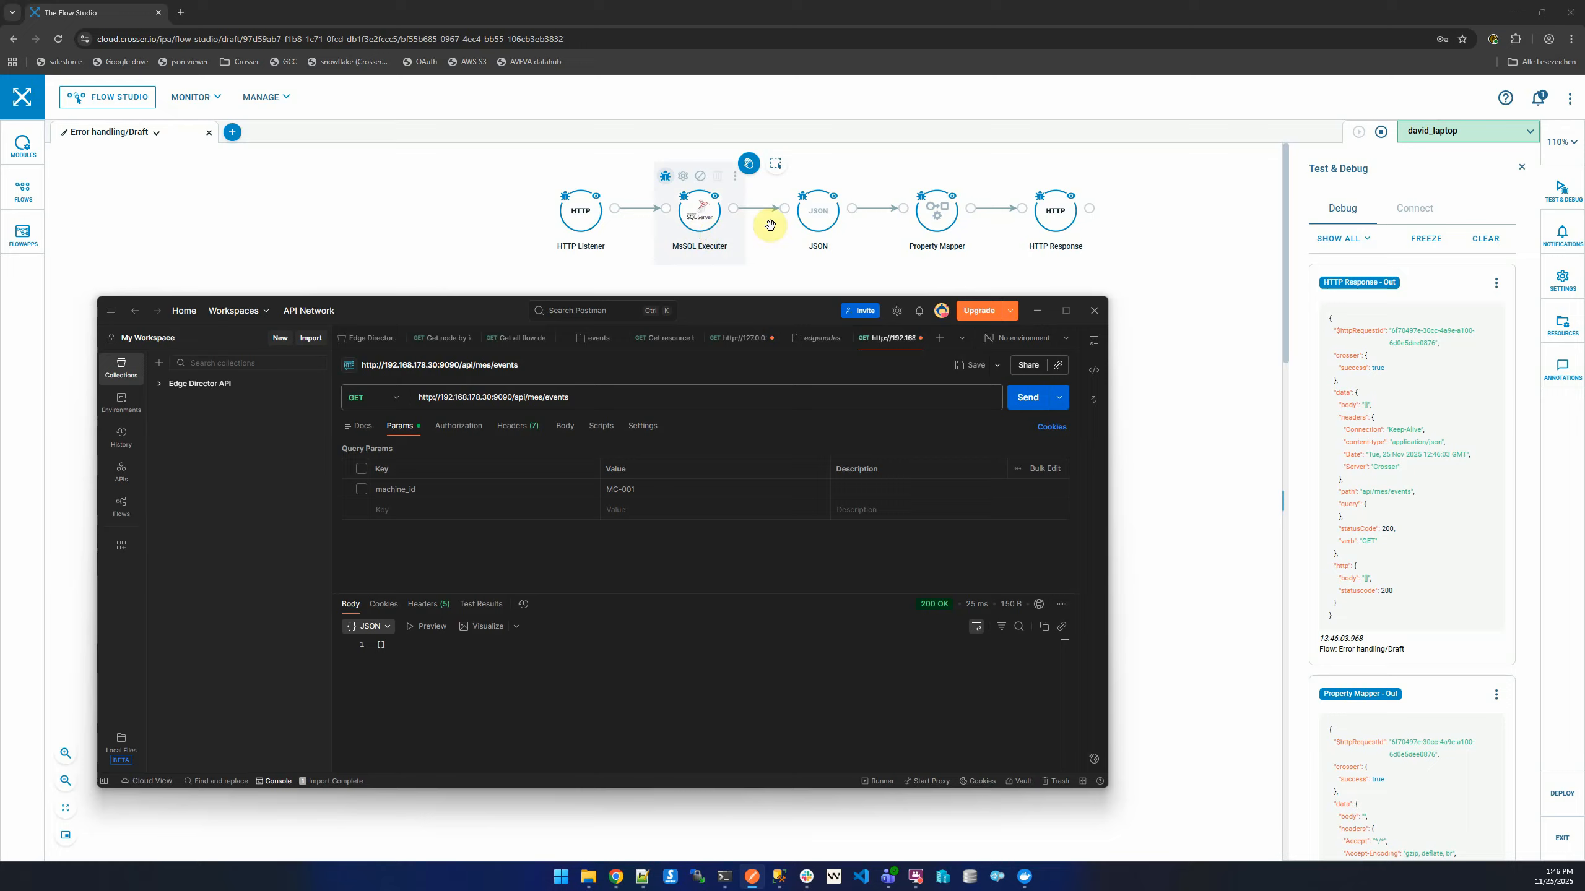
mouse_move(1087, 236)
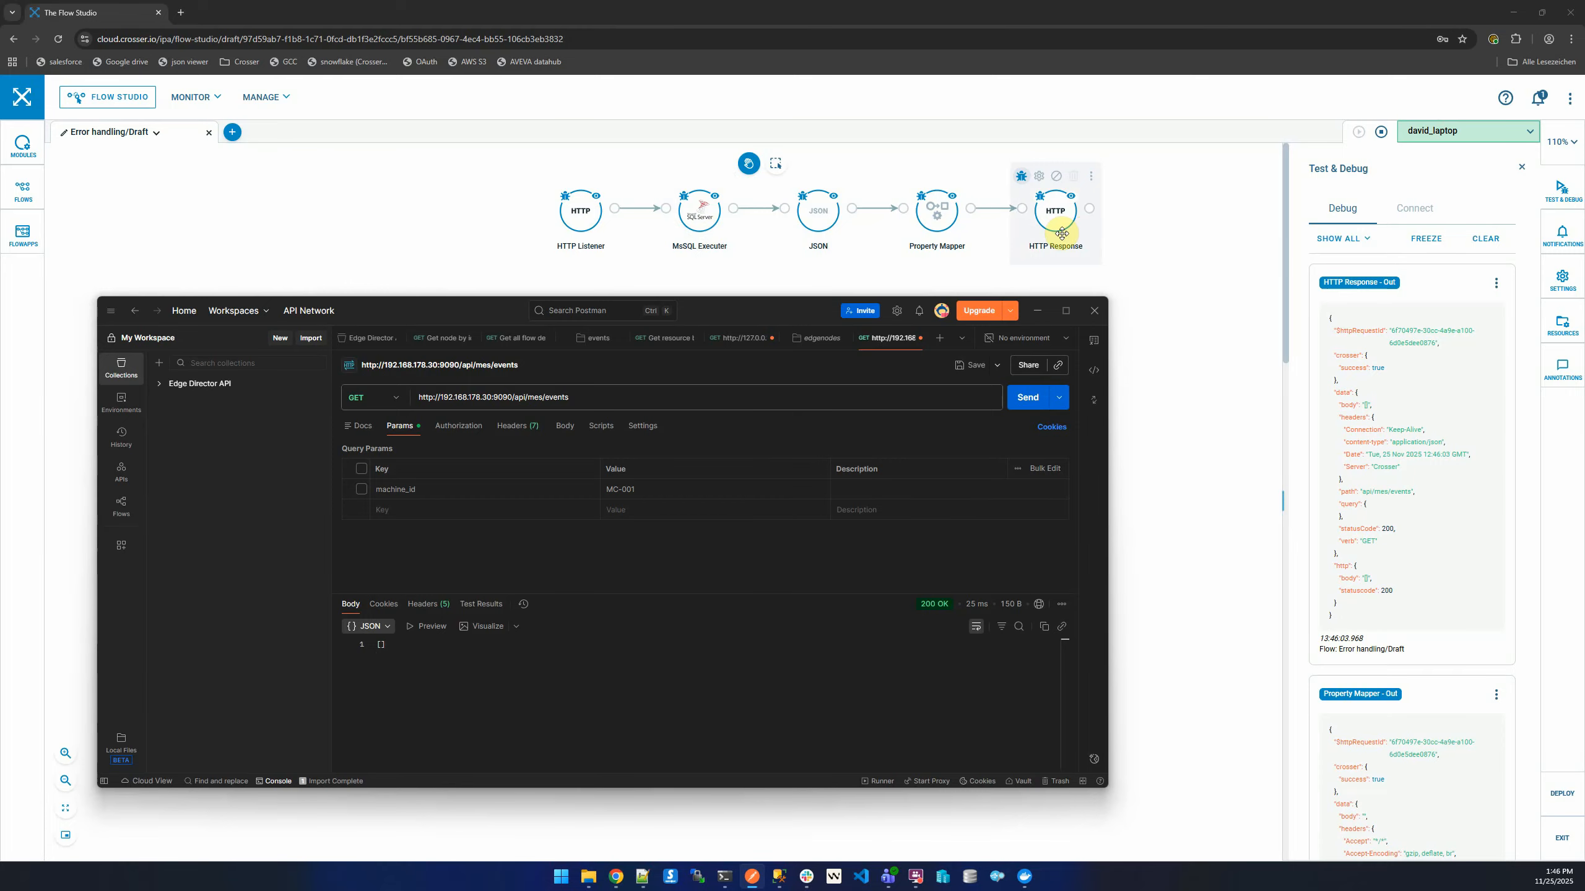
Step: Return to Crosser Flow Studio, stop the running flow and clear its debug messages
left_click(1146, 244)
left_click_drag(1125, 284, 1115, 404)
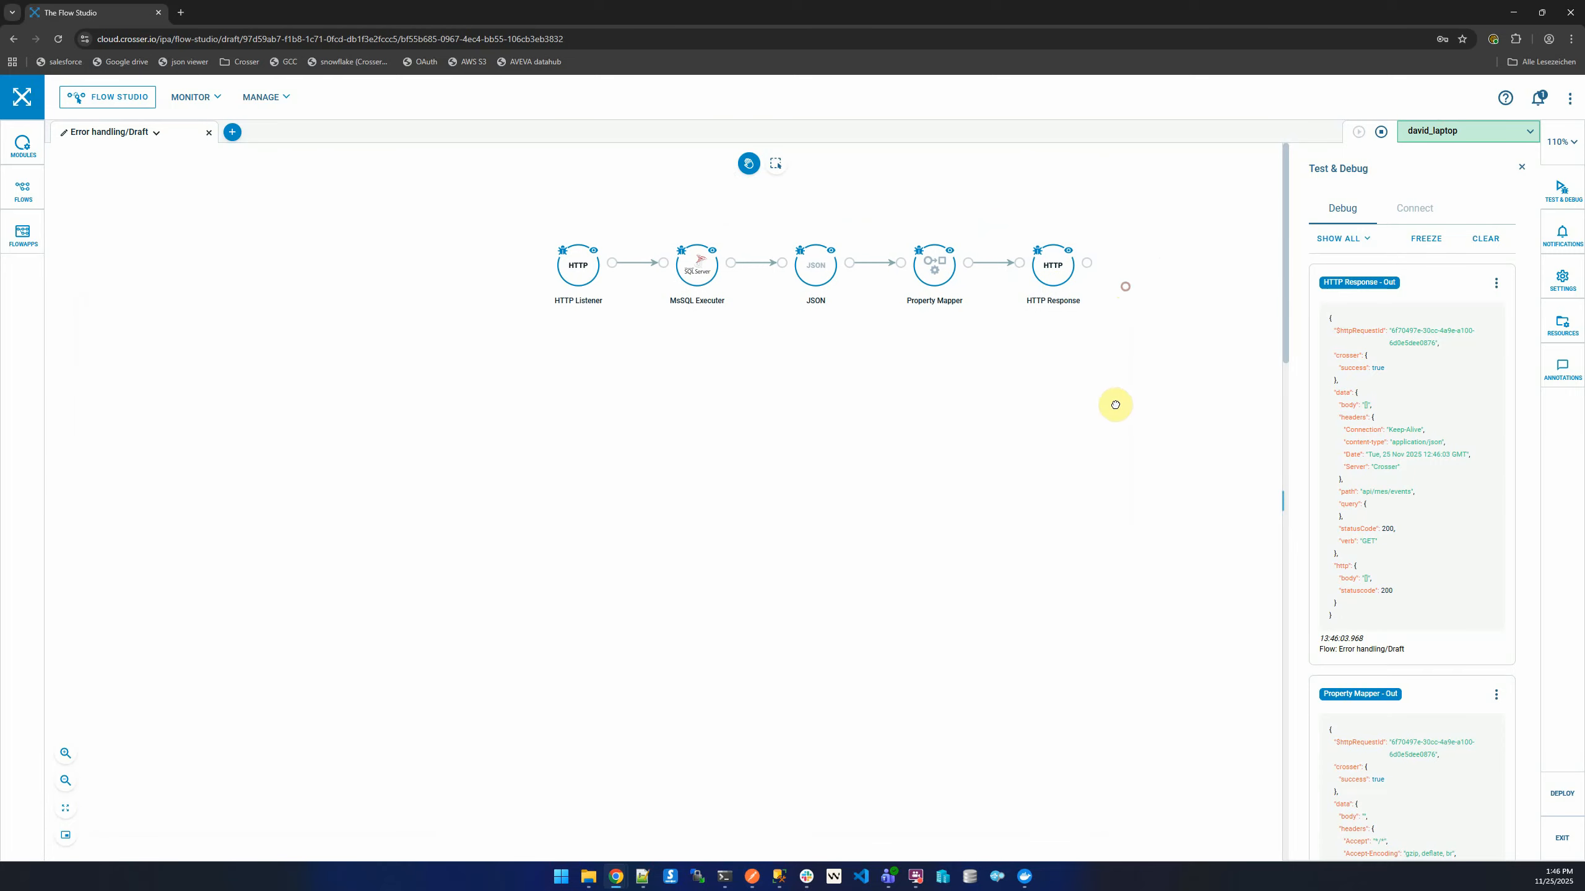
left_click(1380, 131)
left_click(1485, 238)
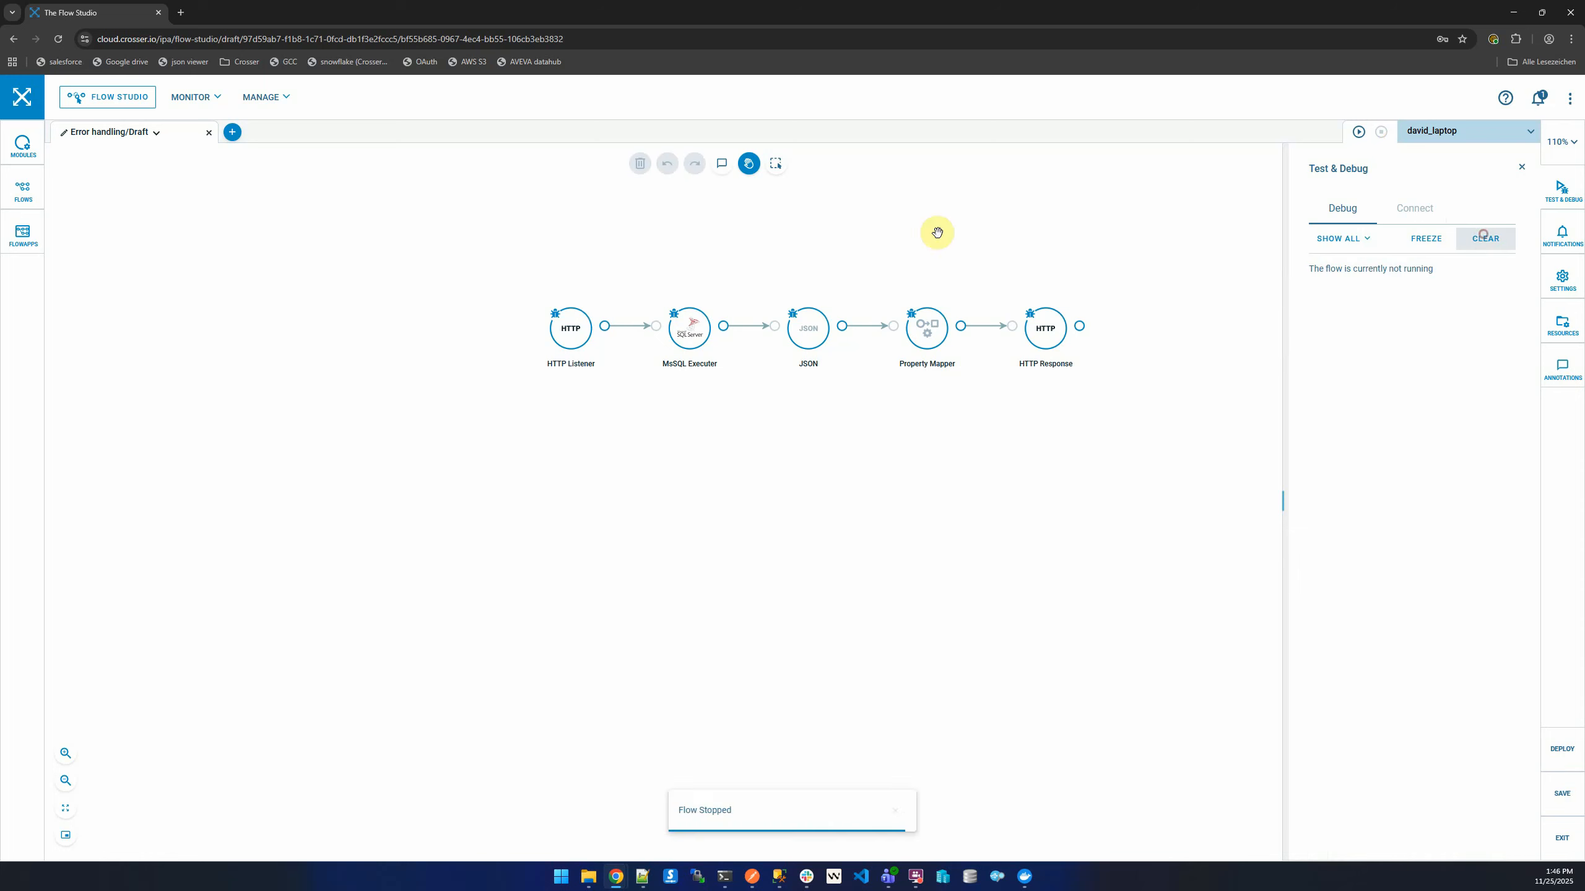
Step: Search the module library for "if" and add an If Else Condition module to the flow
left_click(22, 145)
left_click(135, 197)
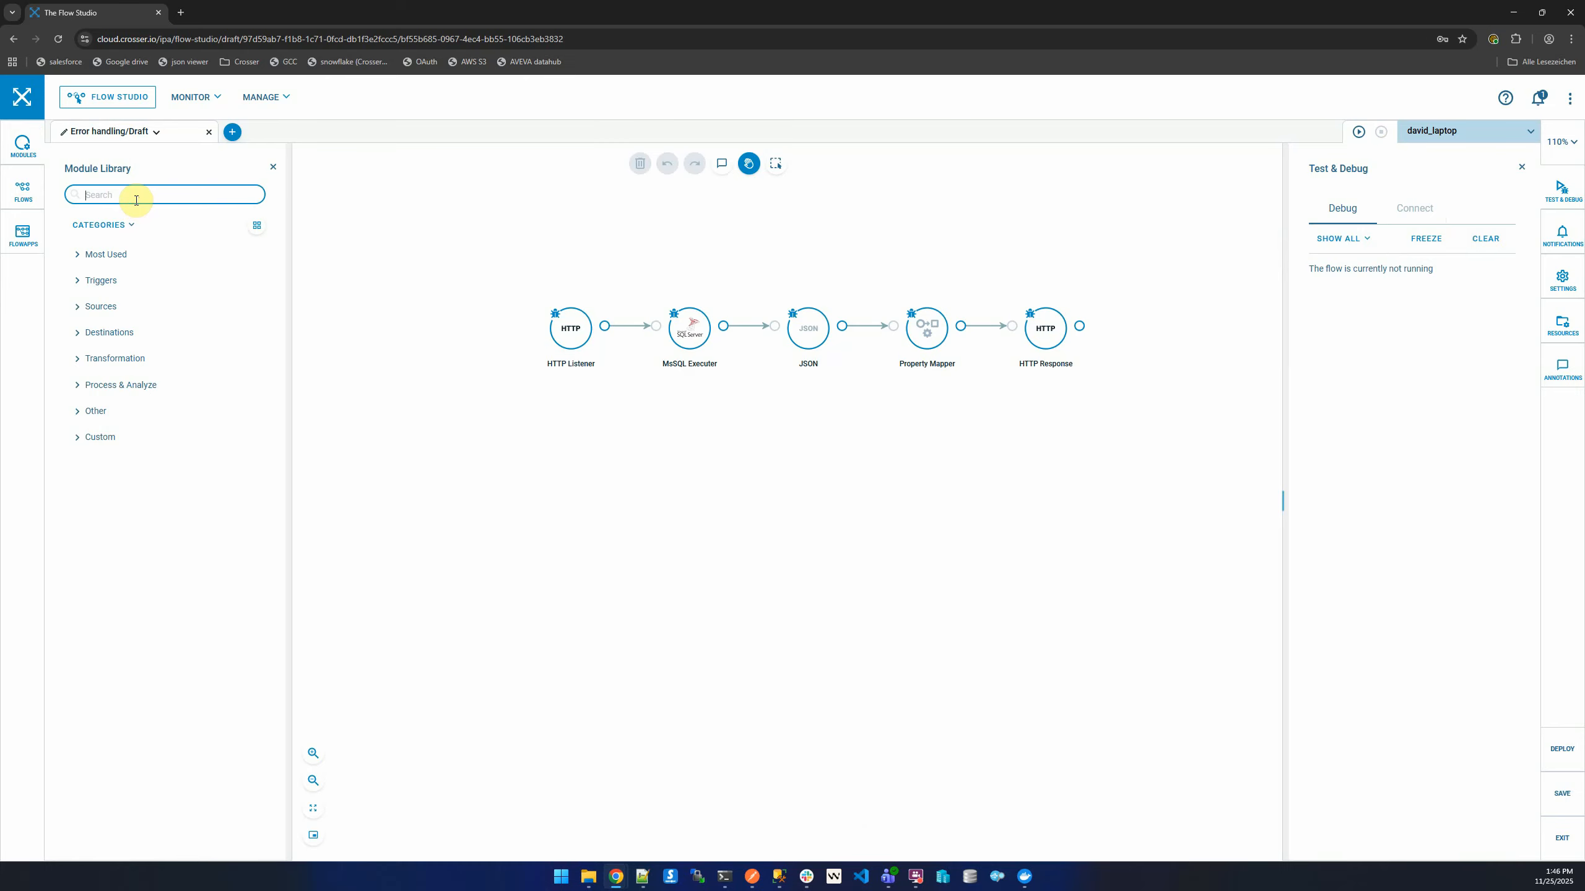
type("if")
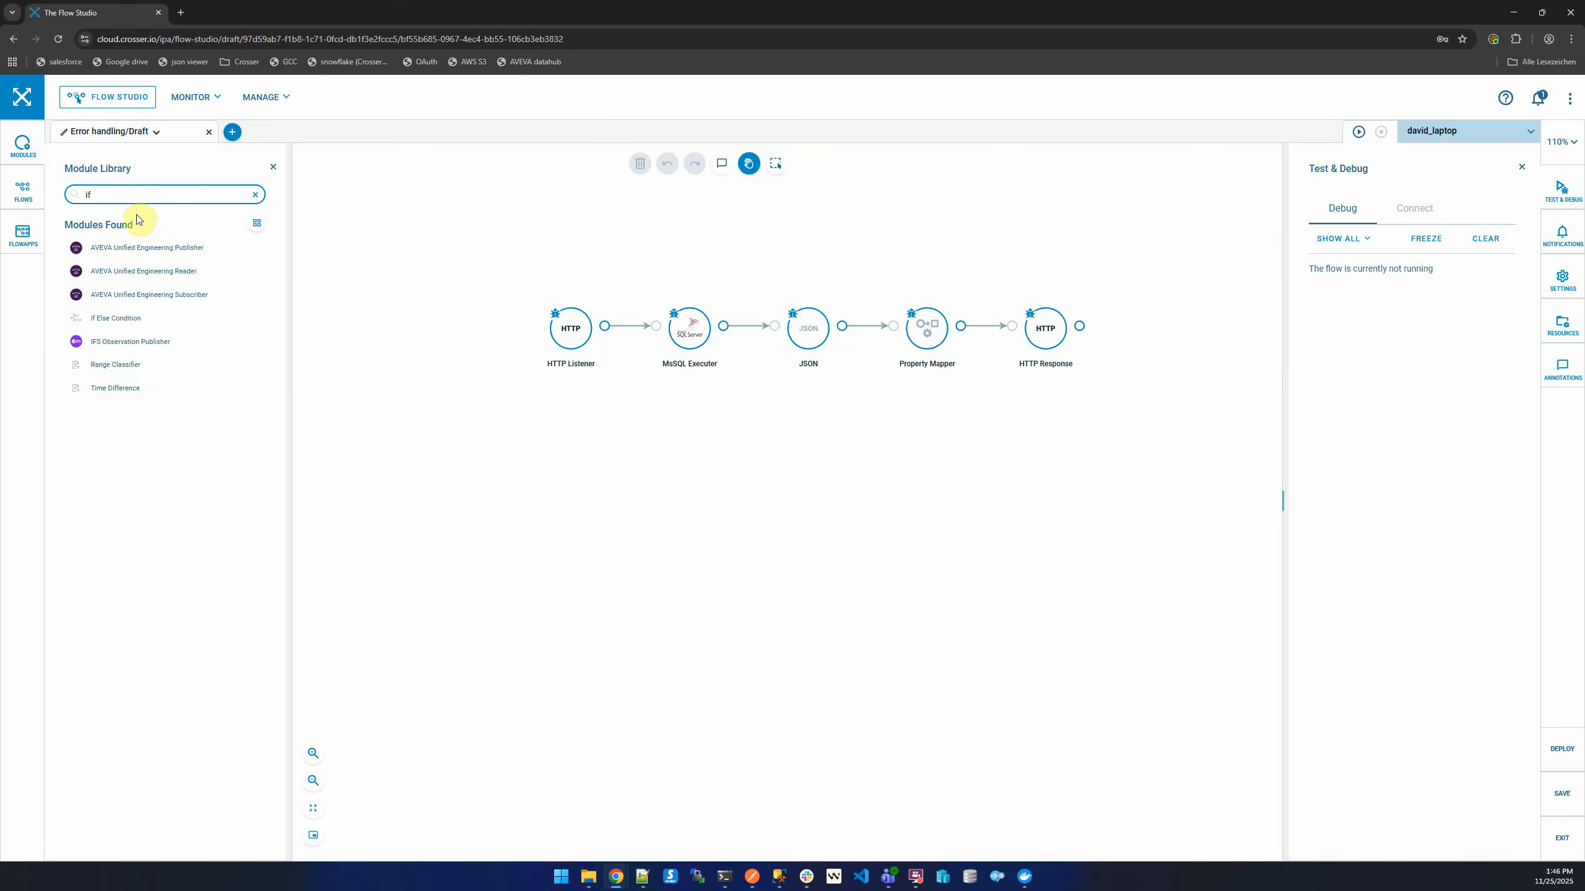
left_click_drag(142, 311, 602, 460)
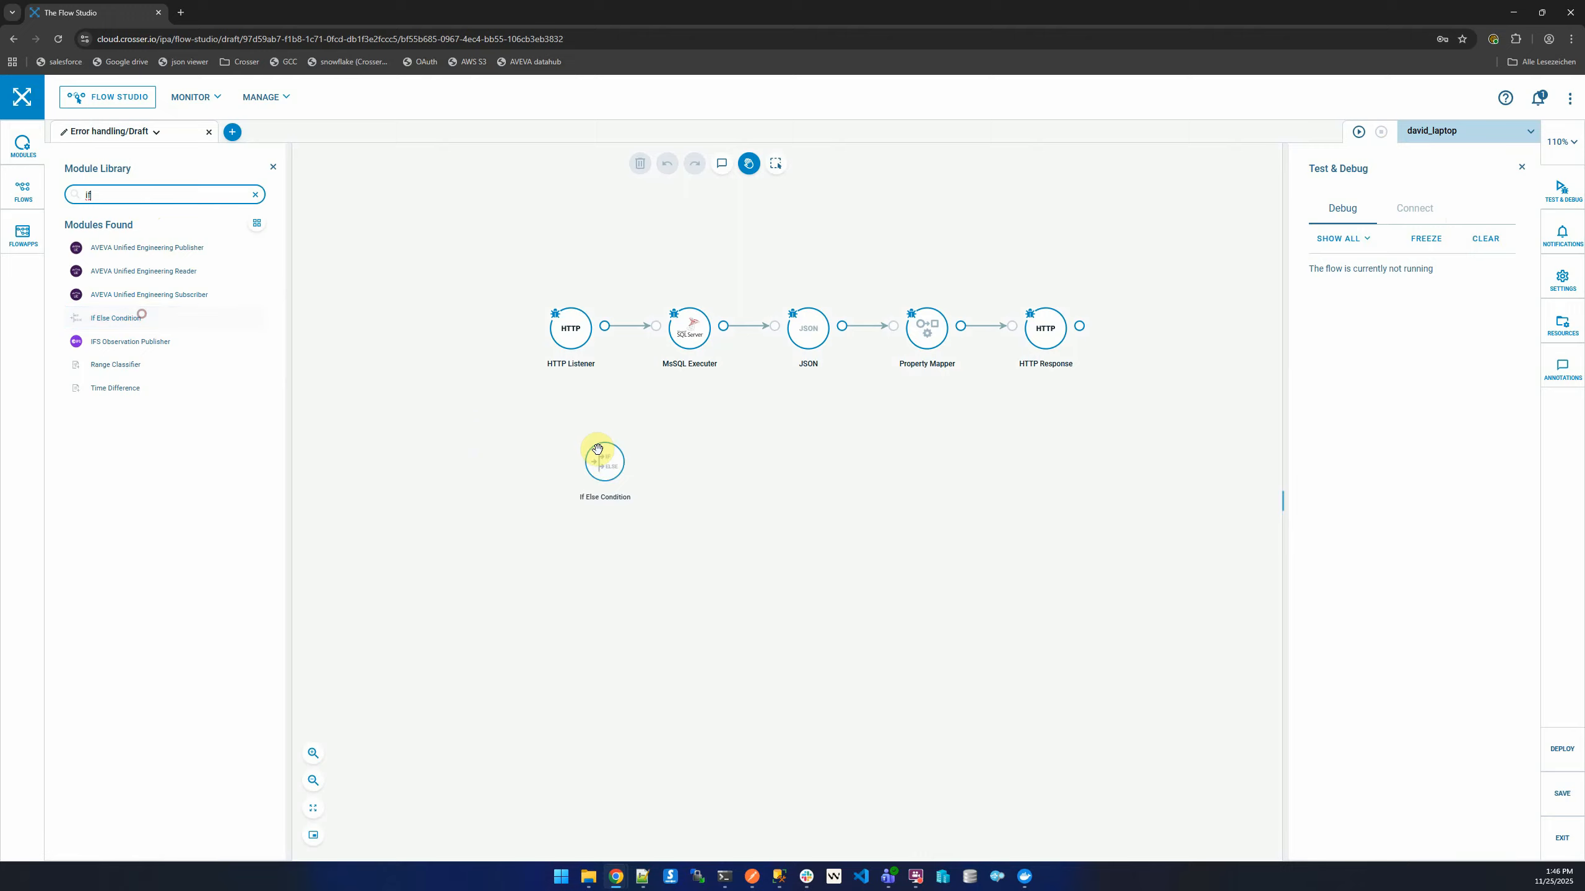
Step: Replace the link between HTTP Listener and MsSQL Executer with the If Else Condition module, using its if output to feed the executer
left_click_drag(560, 350, 440, 332)
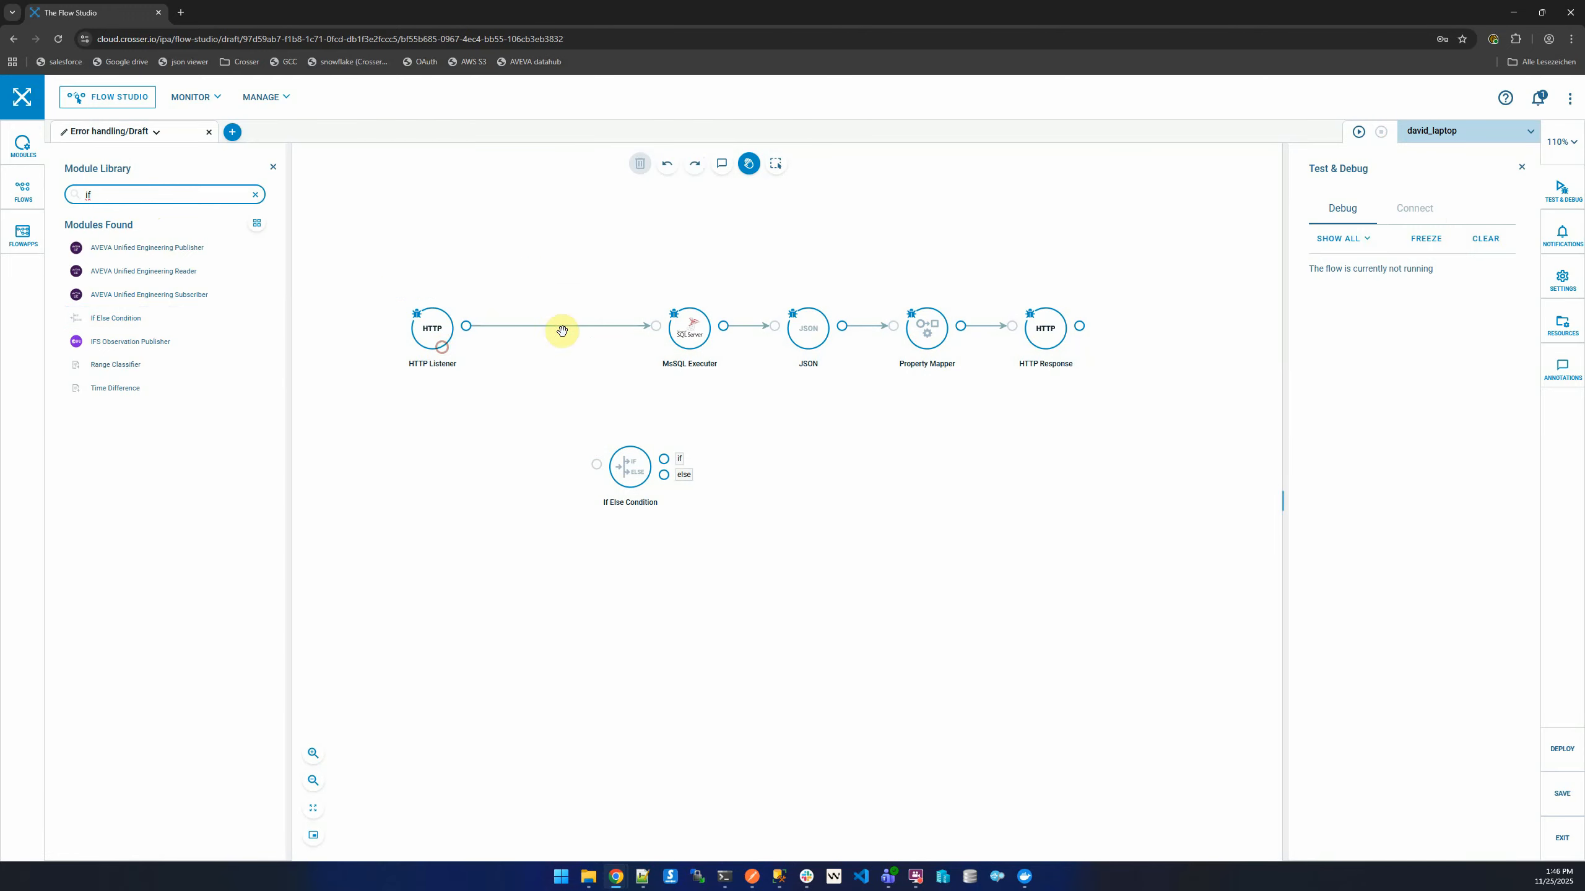
left_click(486, 325)
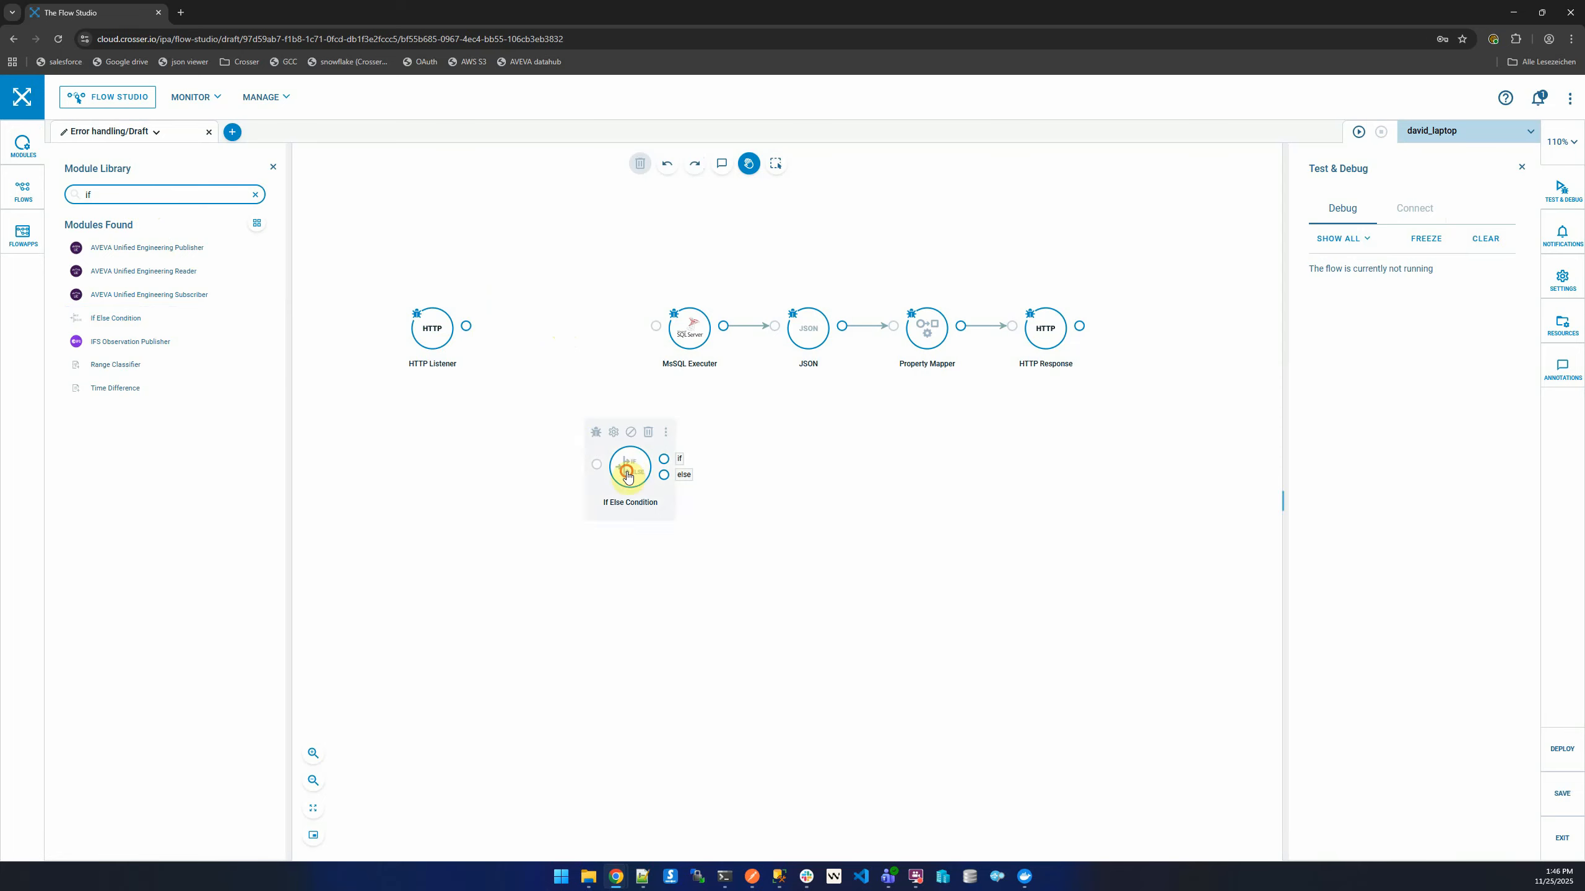
mouse_move(629, 467)
left_mouse_down()
mouse_move(569, 340)
mouse_move(508, 329)
mouse_move(680, 326)
left_mouse_up()
Step: Add a condition to the If Else Condition module requiring the source property data.query.machine_id to be Not Null
left_click(547, 306)
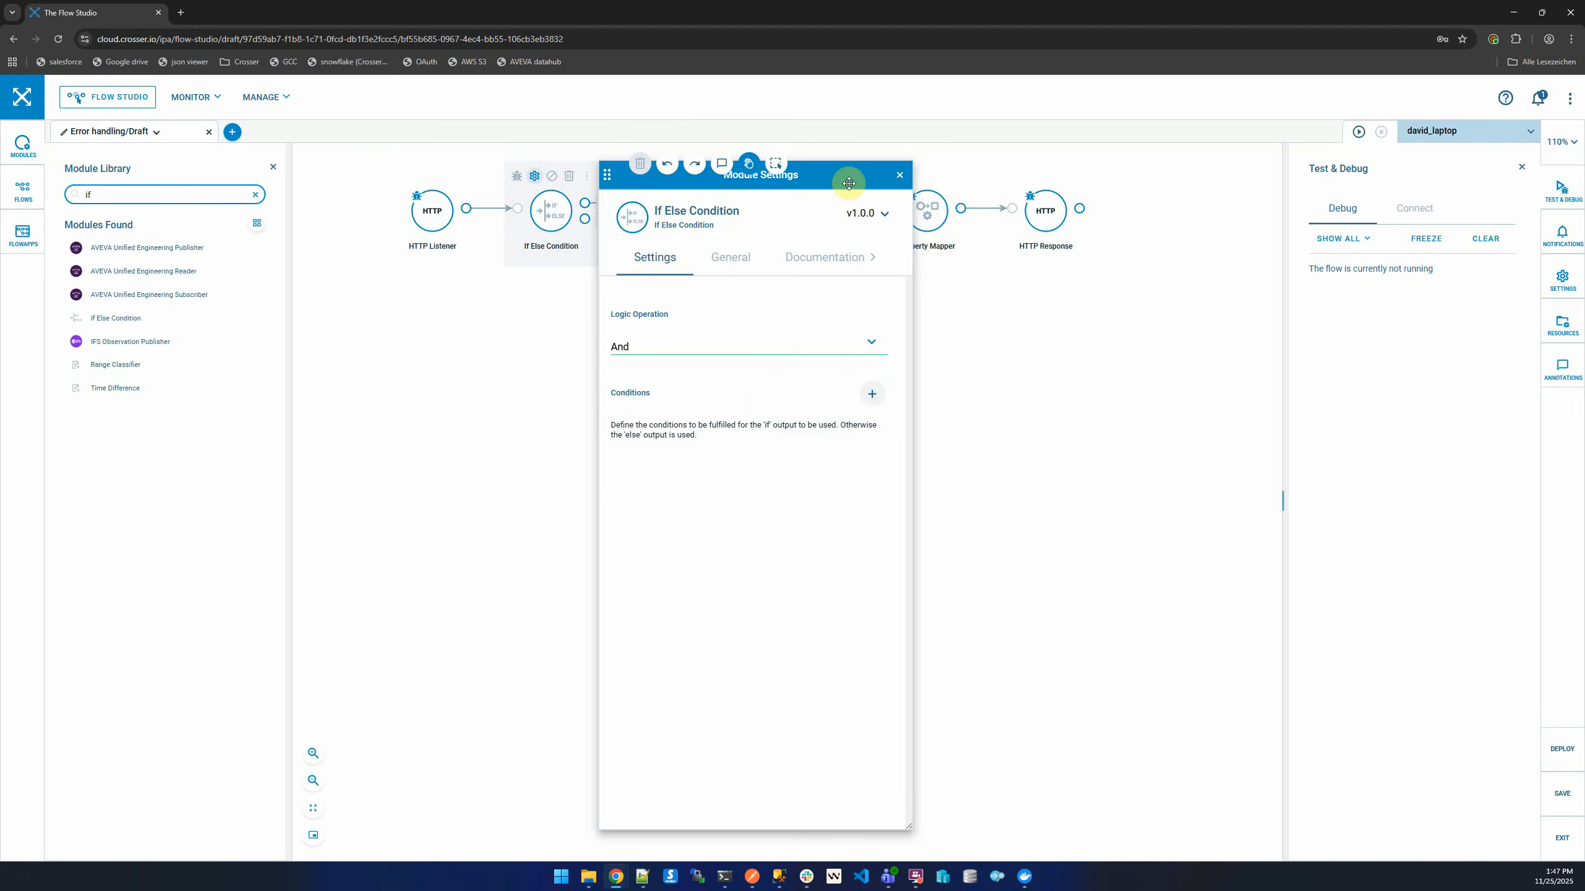
left_click_drag(842, 173, 892, 239)
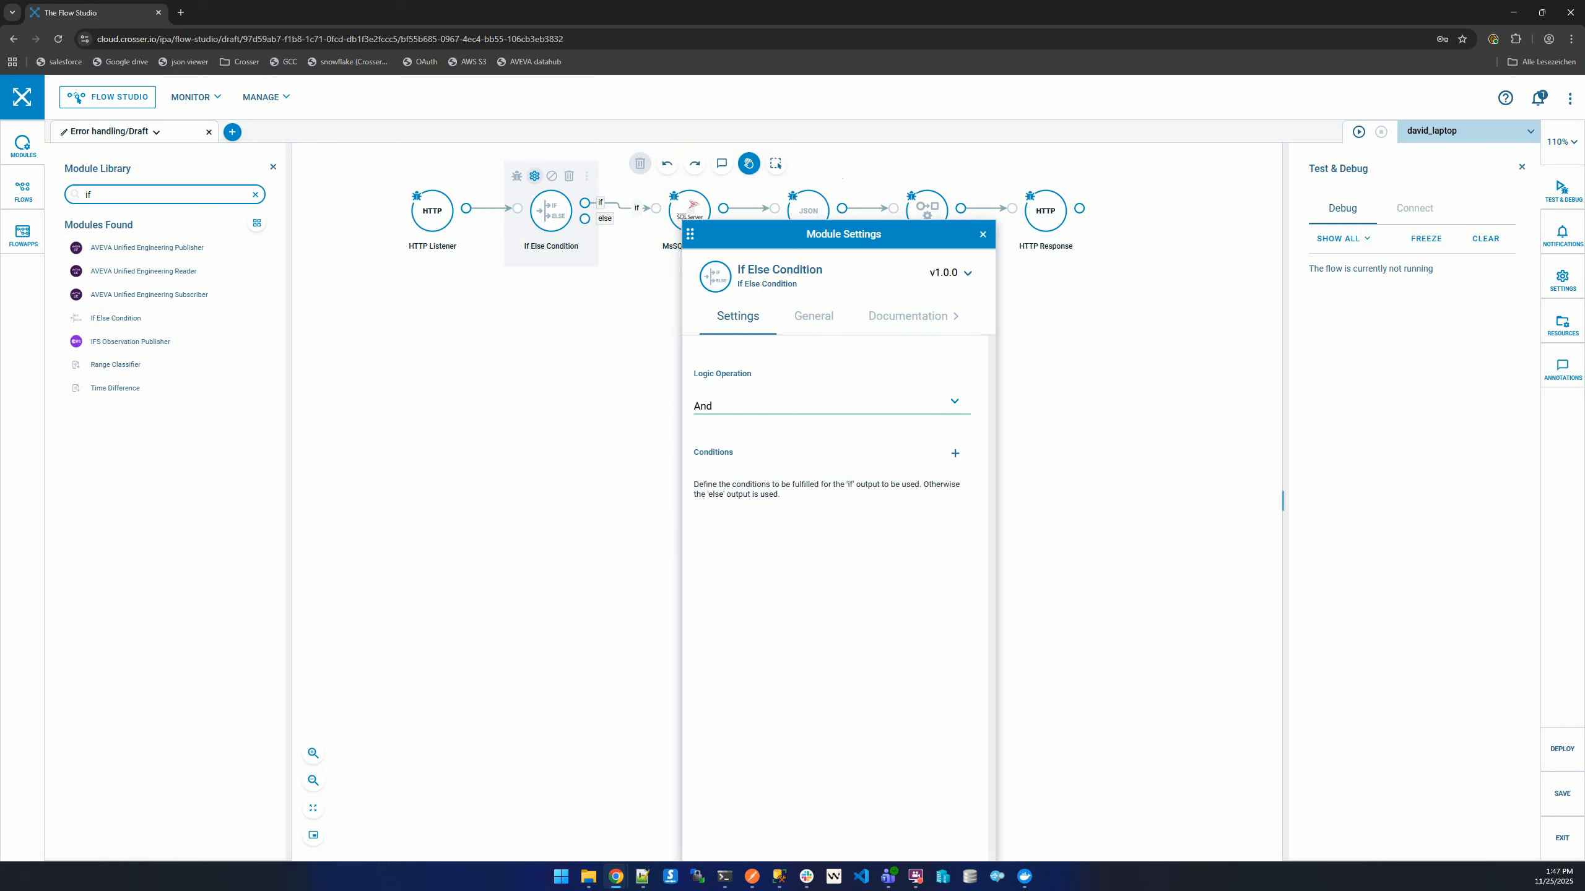
key("alt+Tab")
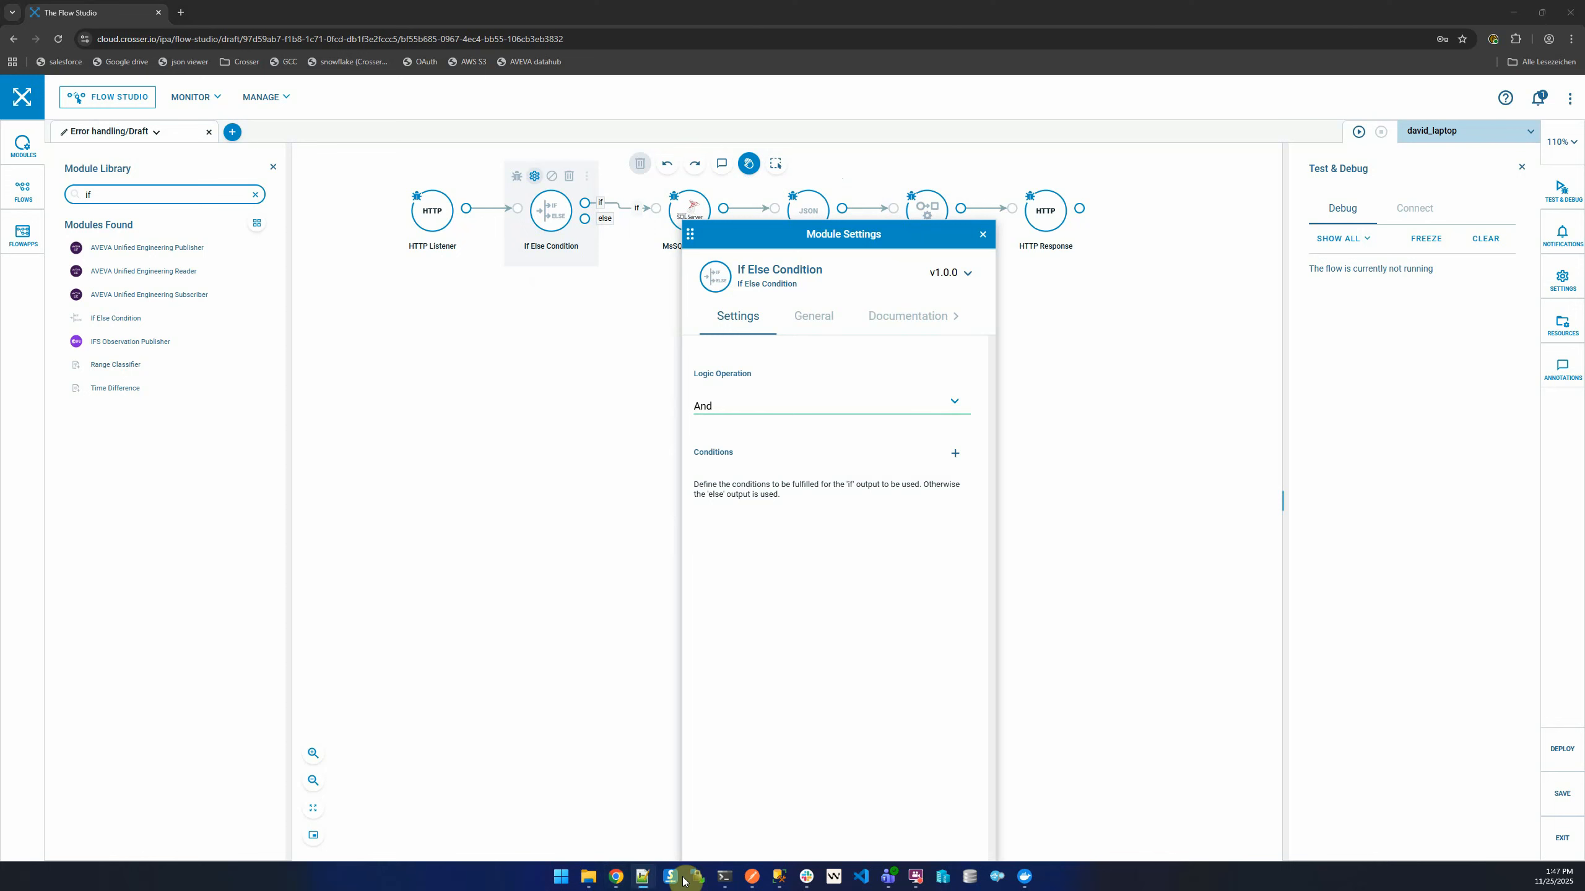
left_click(956, 460)
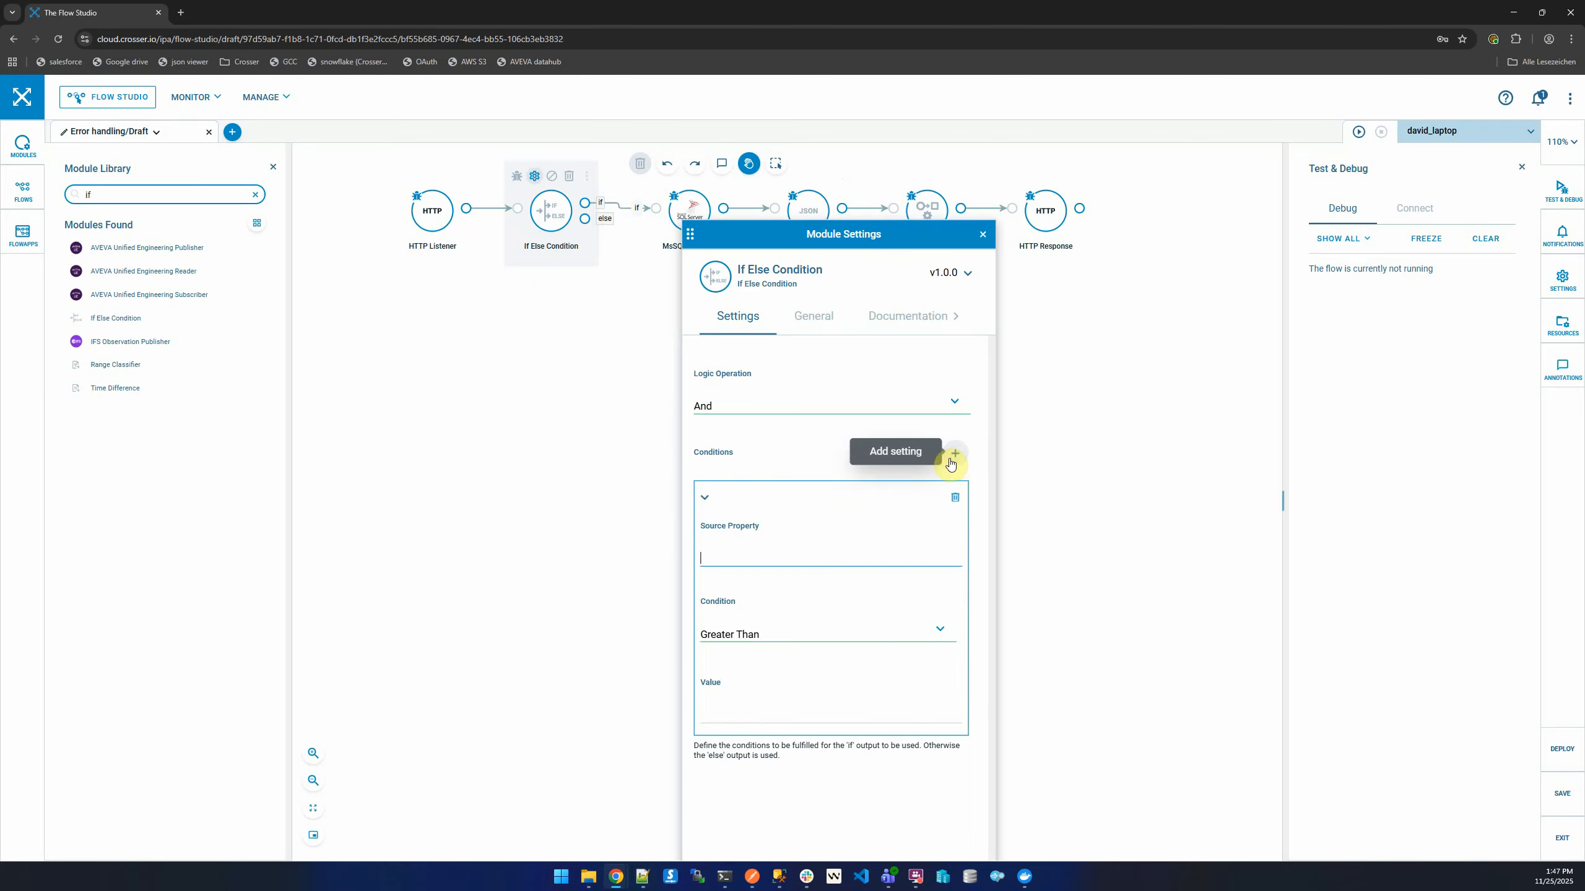
left_click(784, 591)
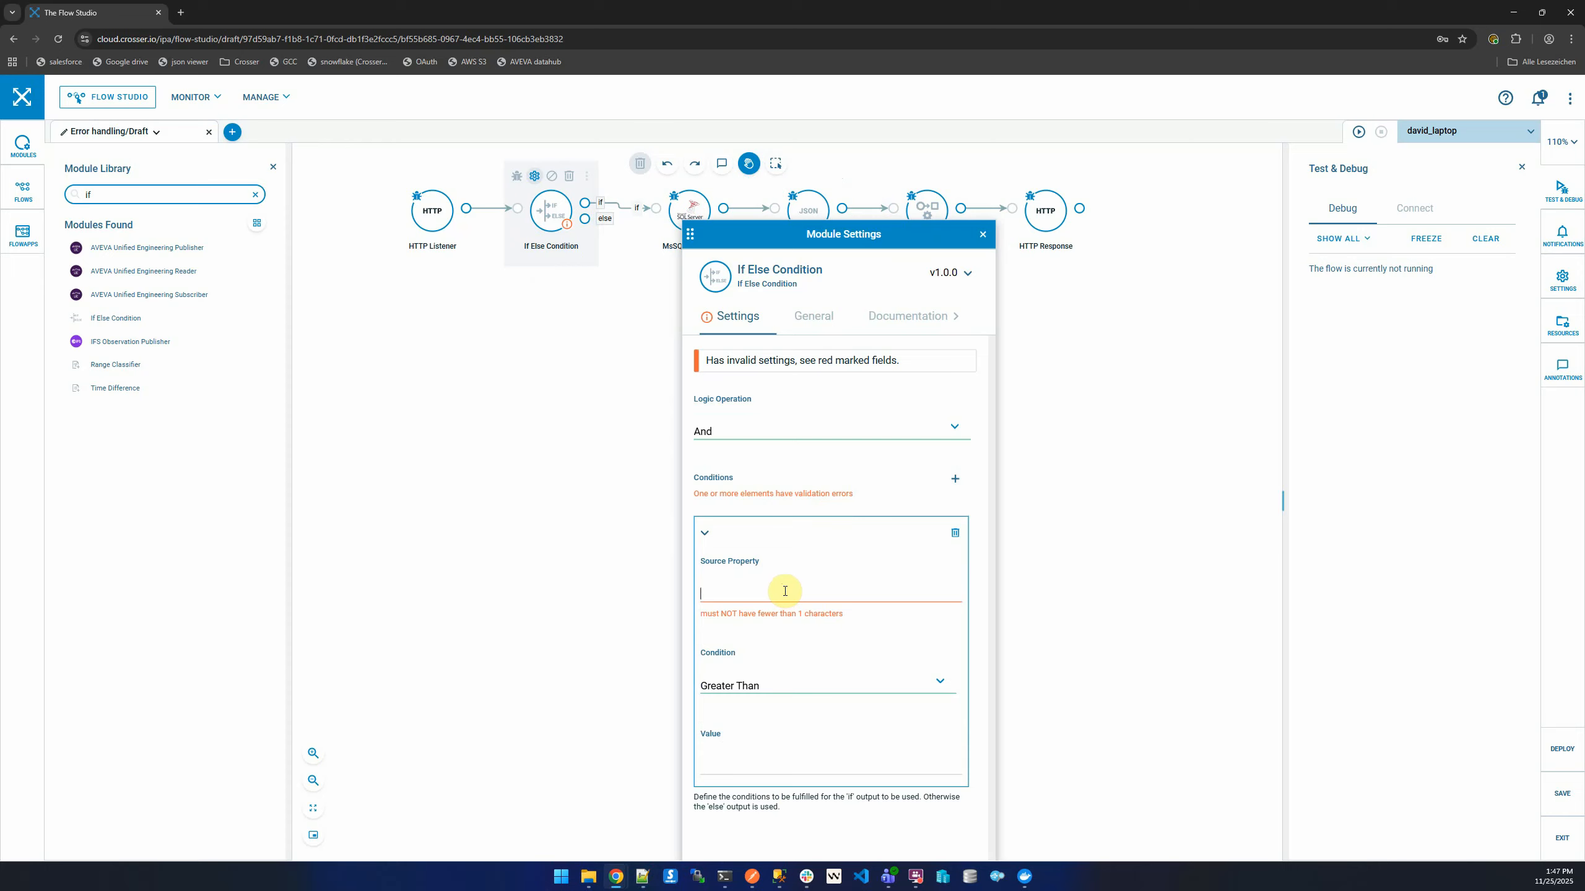
type("data.query.machine_id")
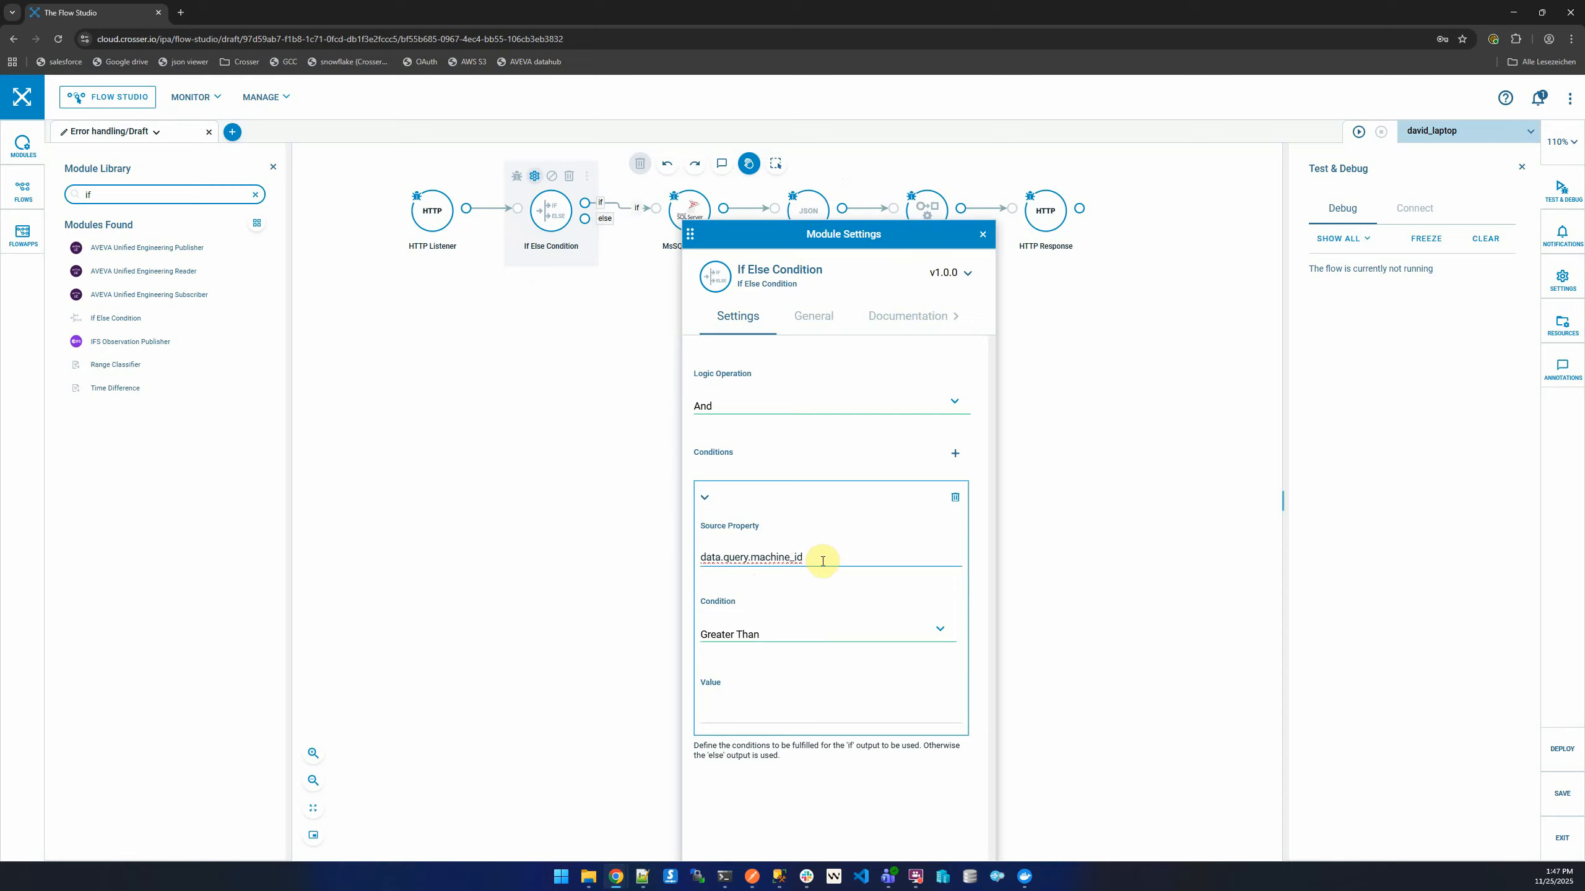
left_click(942, 628)
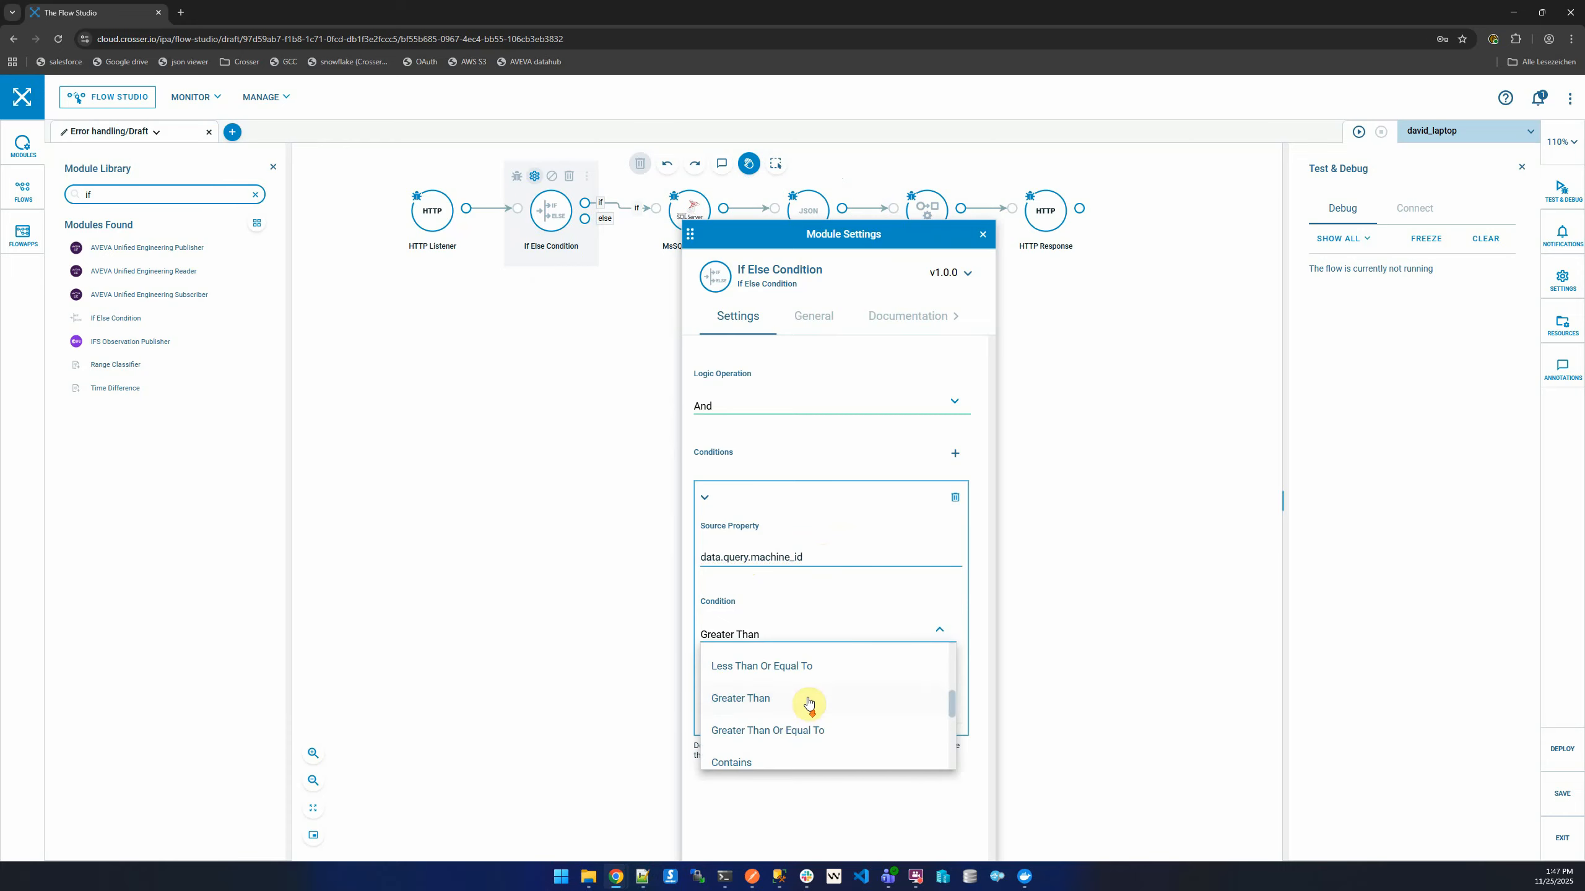
scroll(808, 702, "down", 6)
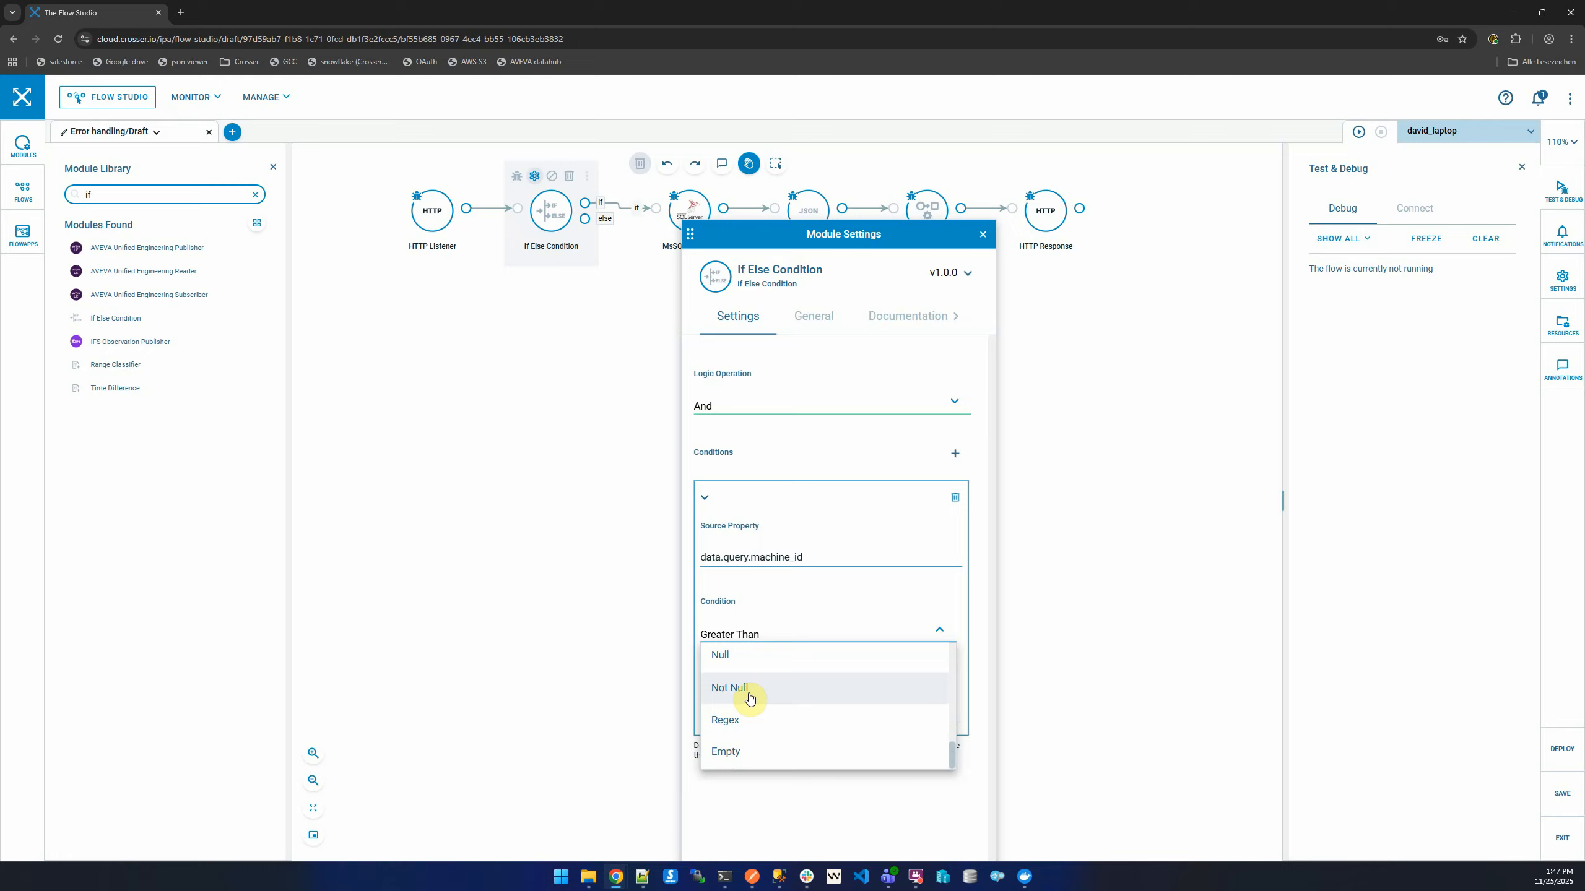
left_click(749, 697)
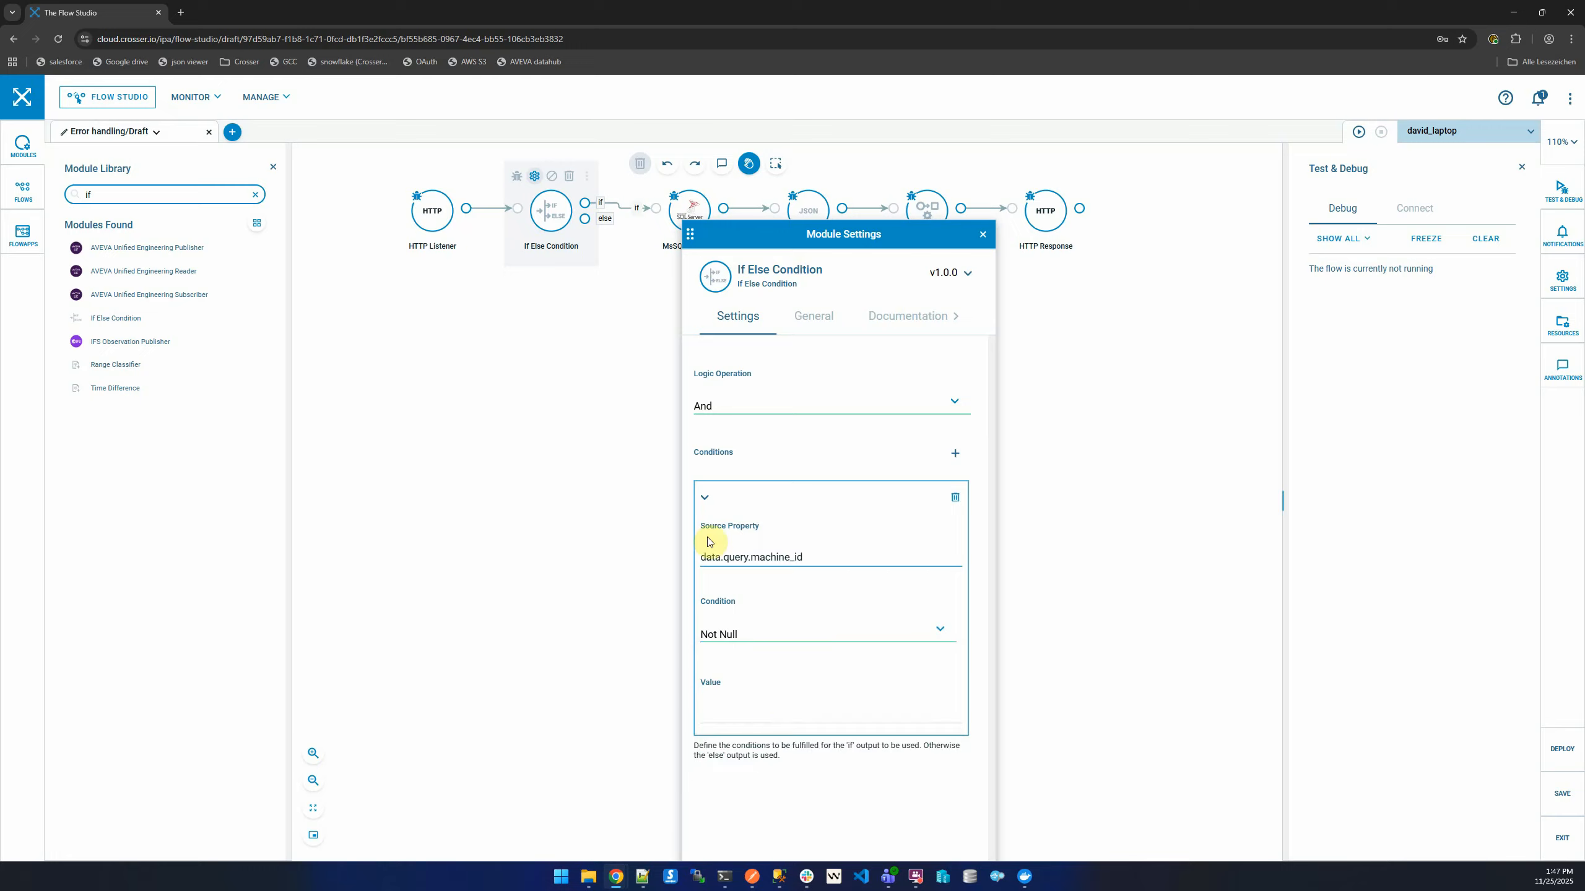
left_click(705, 498)
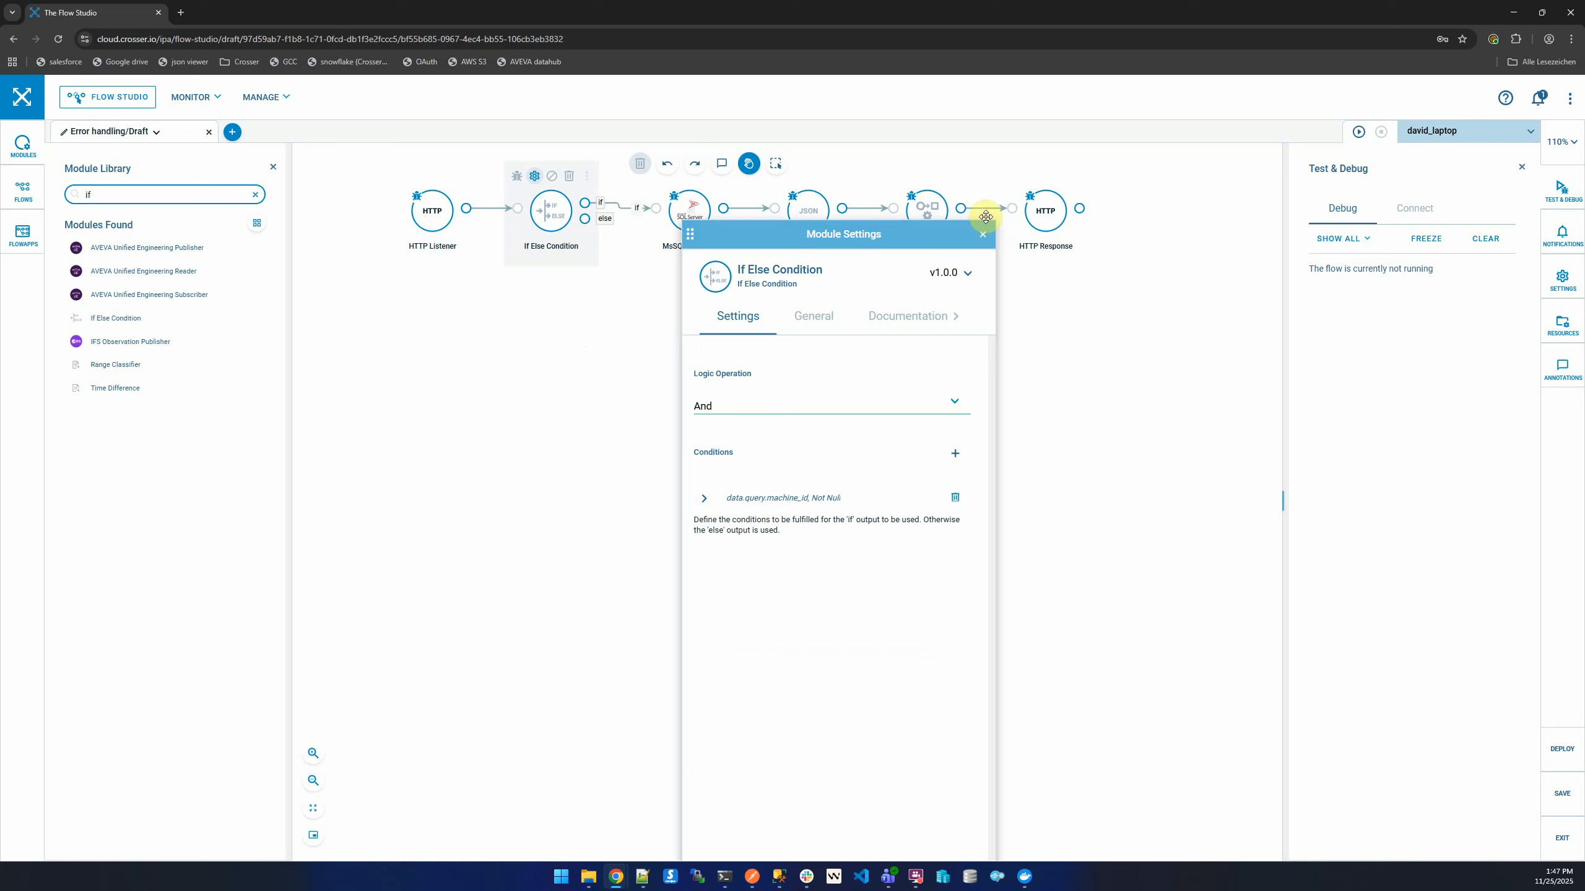
left_click(983, 235)
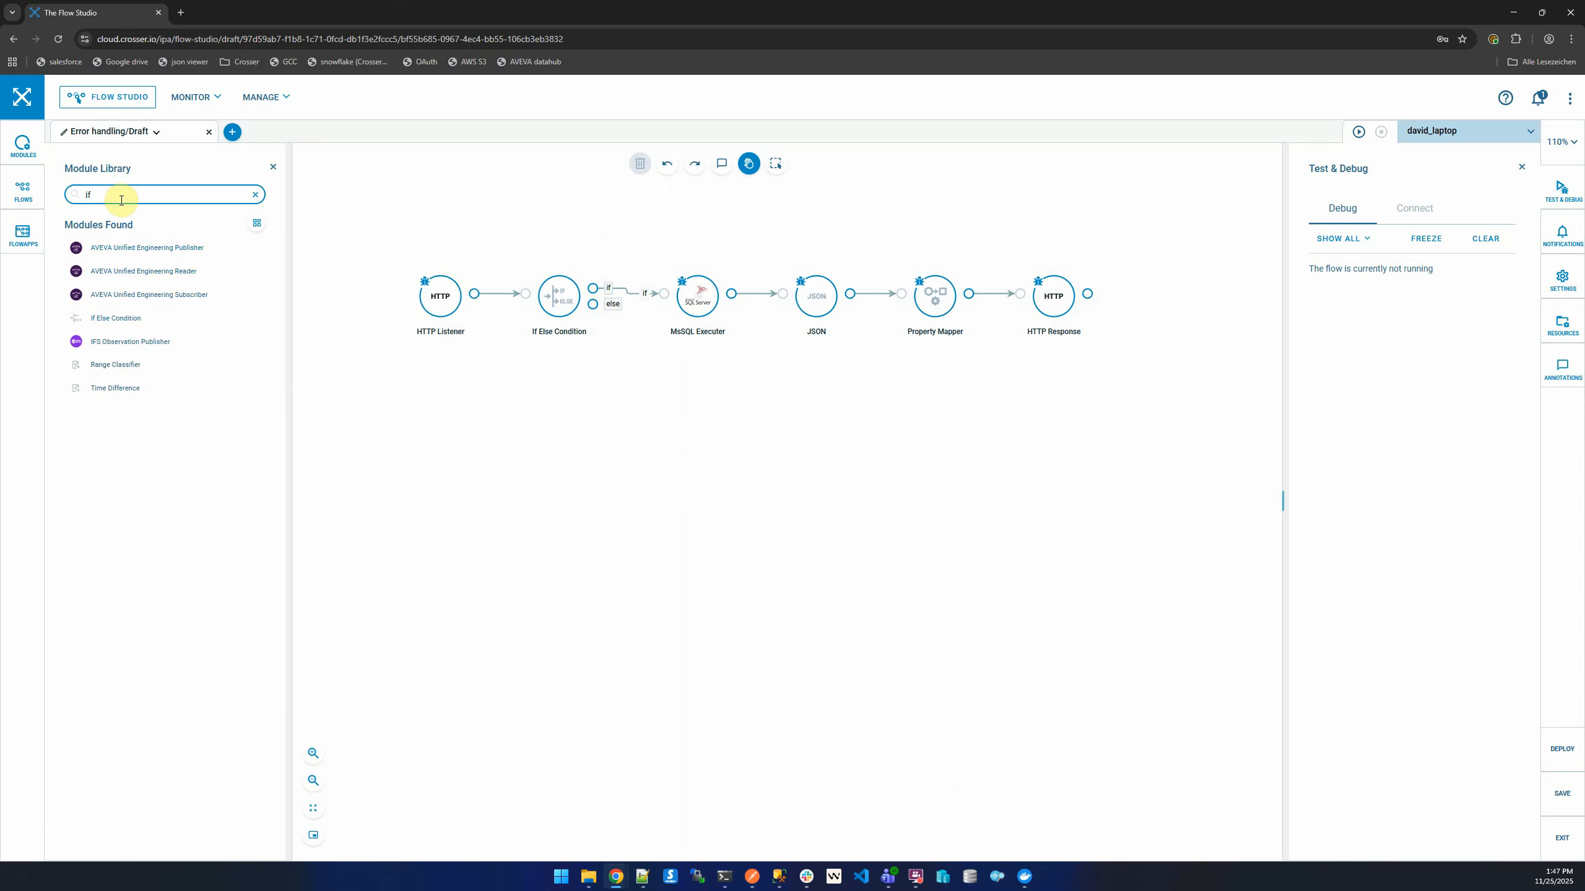
Step: Add a Message Template module below MsSQL Executer and connect the If Else Condition's else output to it
left_click_drag(116, 196, 85, 196)
type("me")
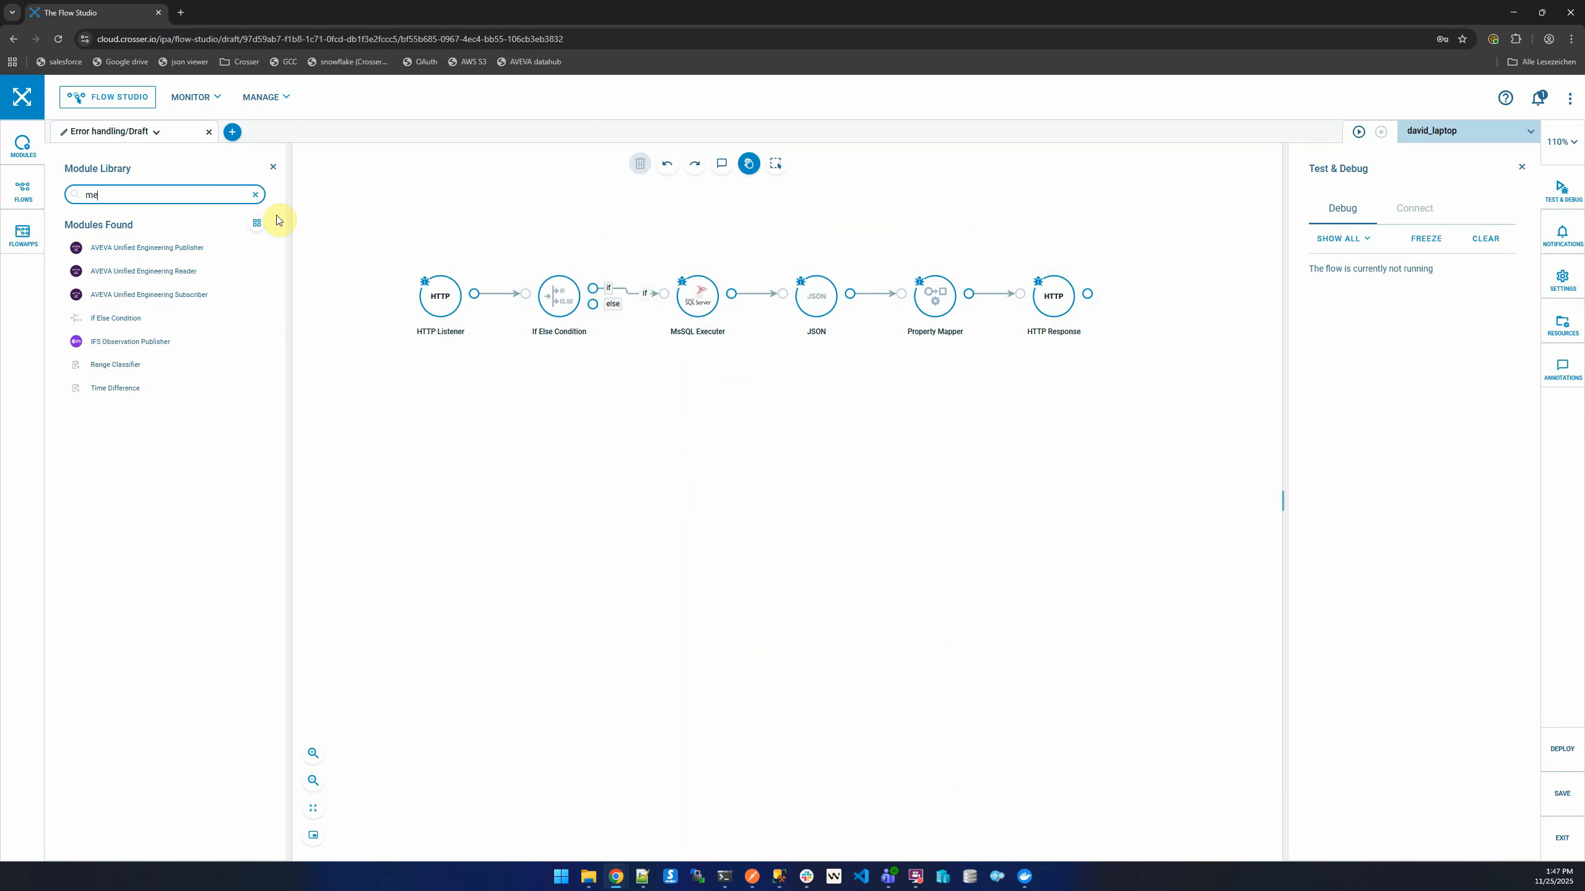
type("ssa")
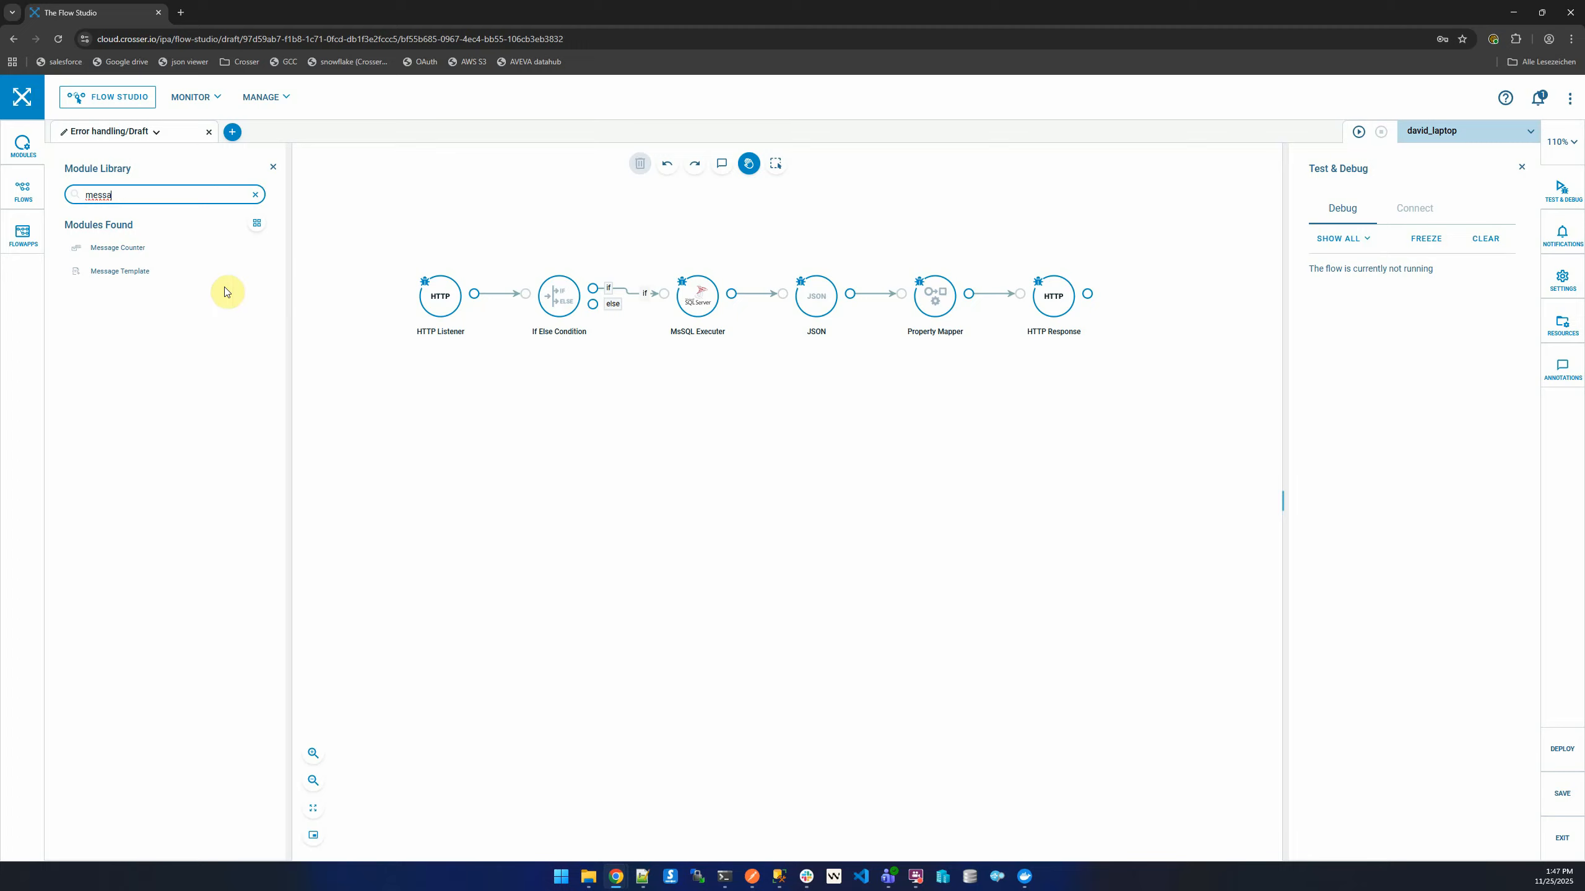
left_click_drag(145, 273, 678, 445)
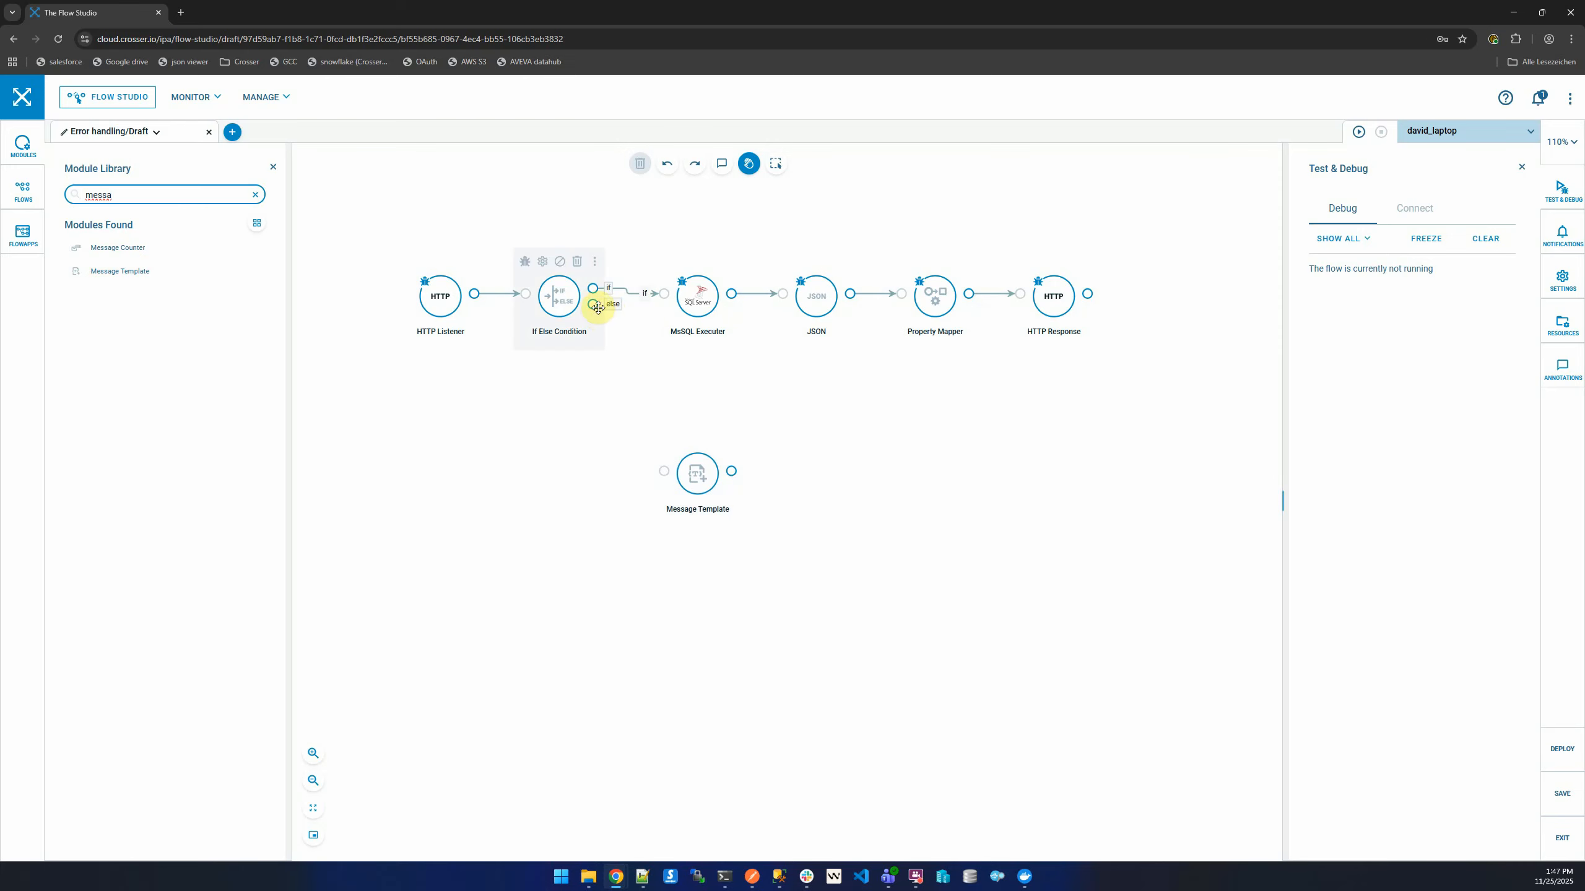
mouse_move(592, 304)
left_mouse_down()
mouse_move(663, 471)
mouse_move(693, 450)
left_mouse_up()
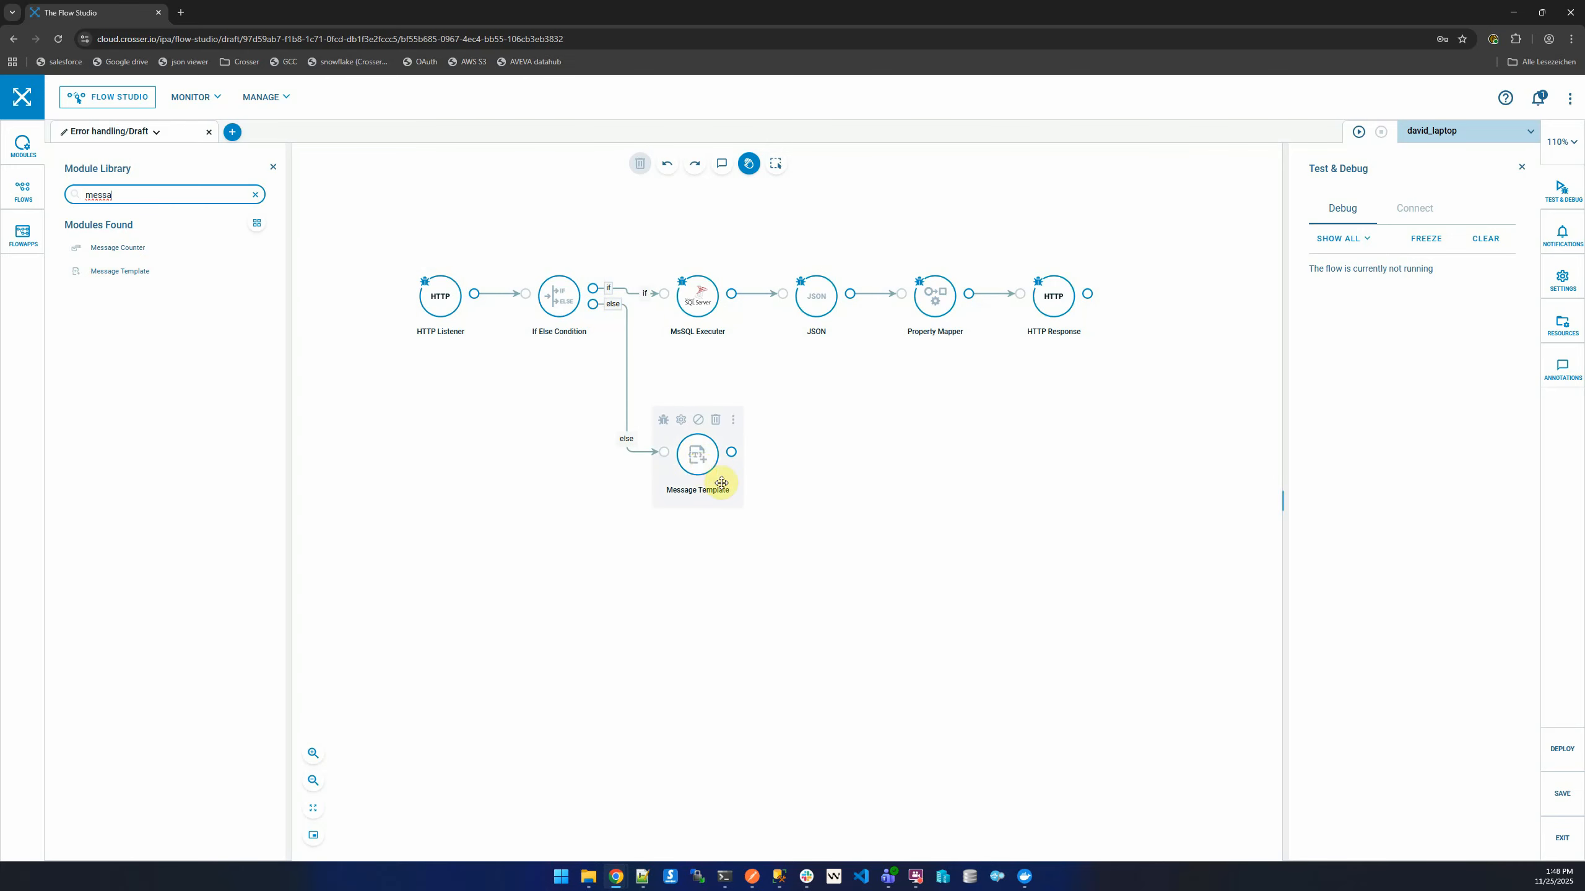
Step: Replace the Message Template's template with the prepared JSON containing statuscode 500 and a "Bad Request" body about the machine_id parameter
double_click(692, 439)
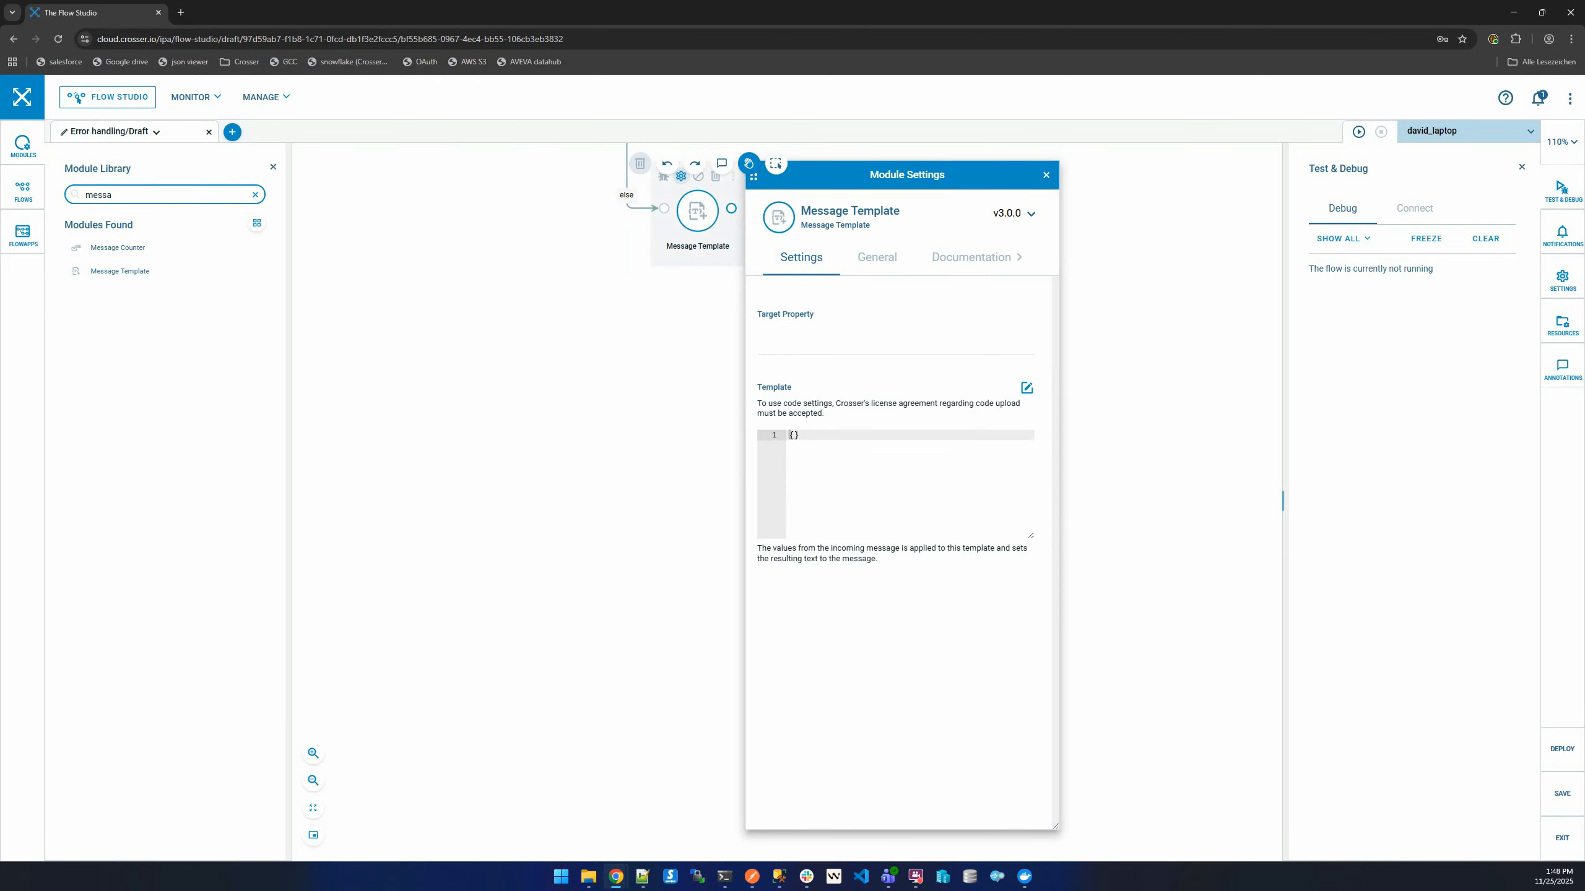
key("alt+Tab")
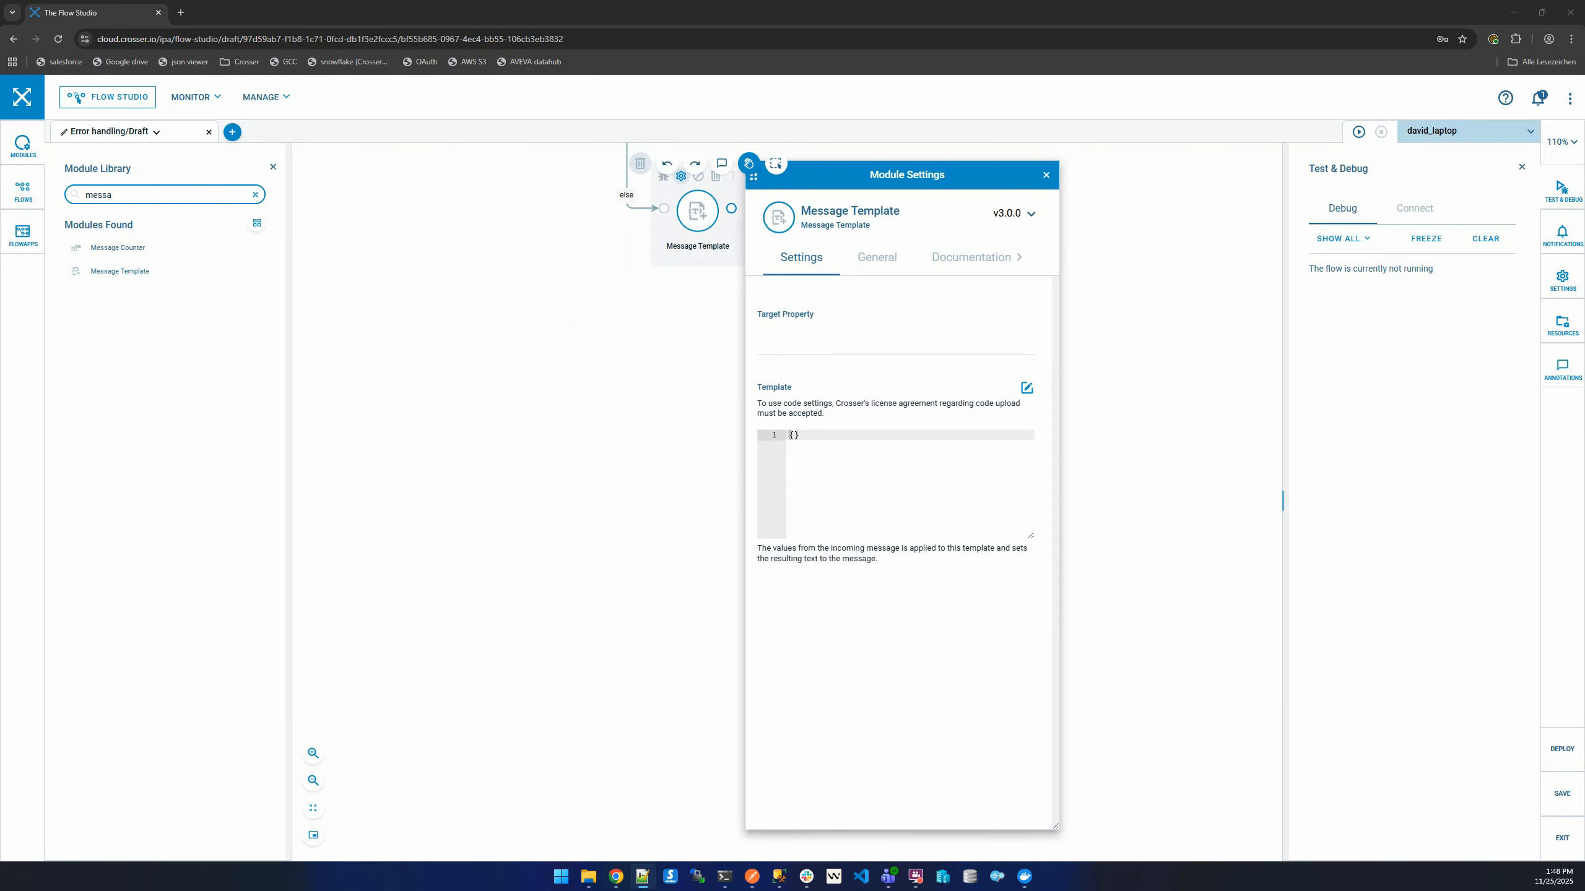
left_click(837, 495)
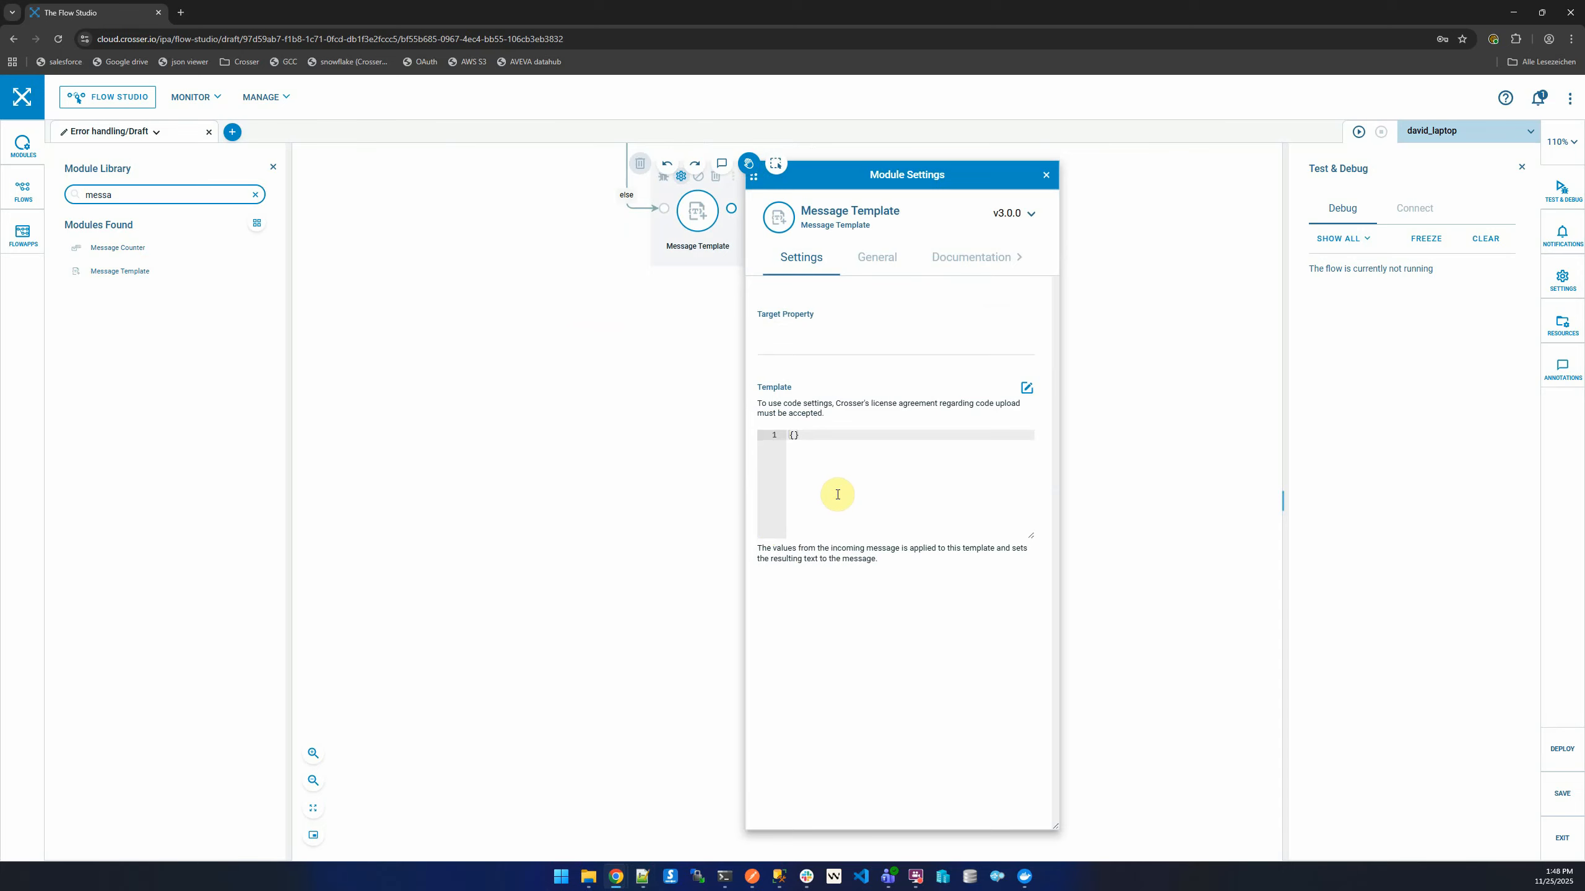
key("ctrl+a")
key("ctrl+v")
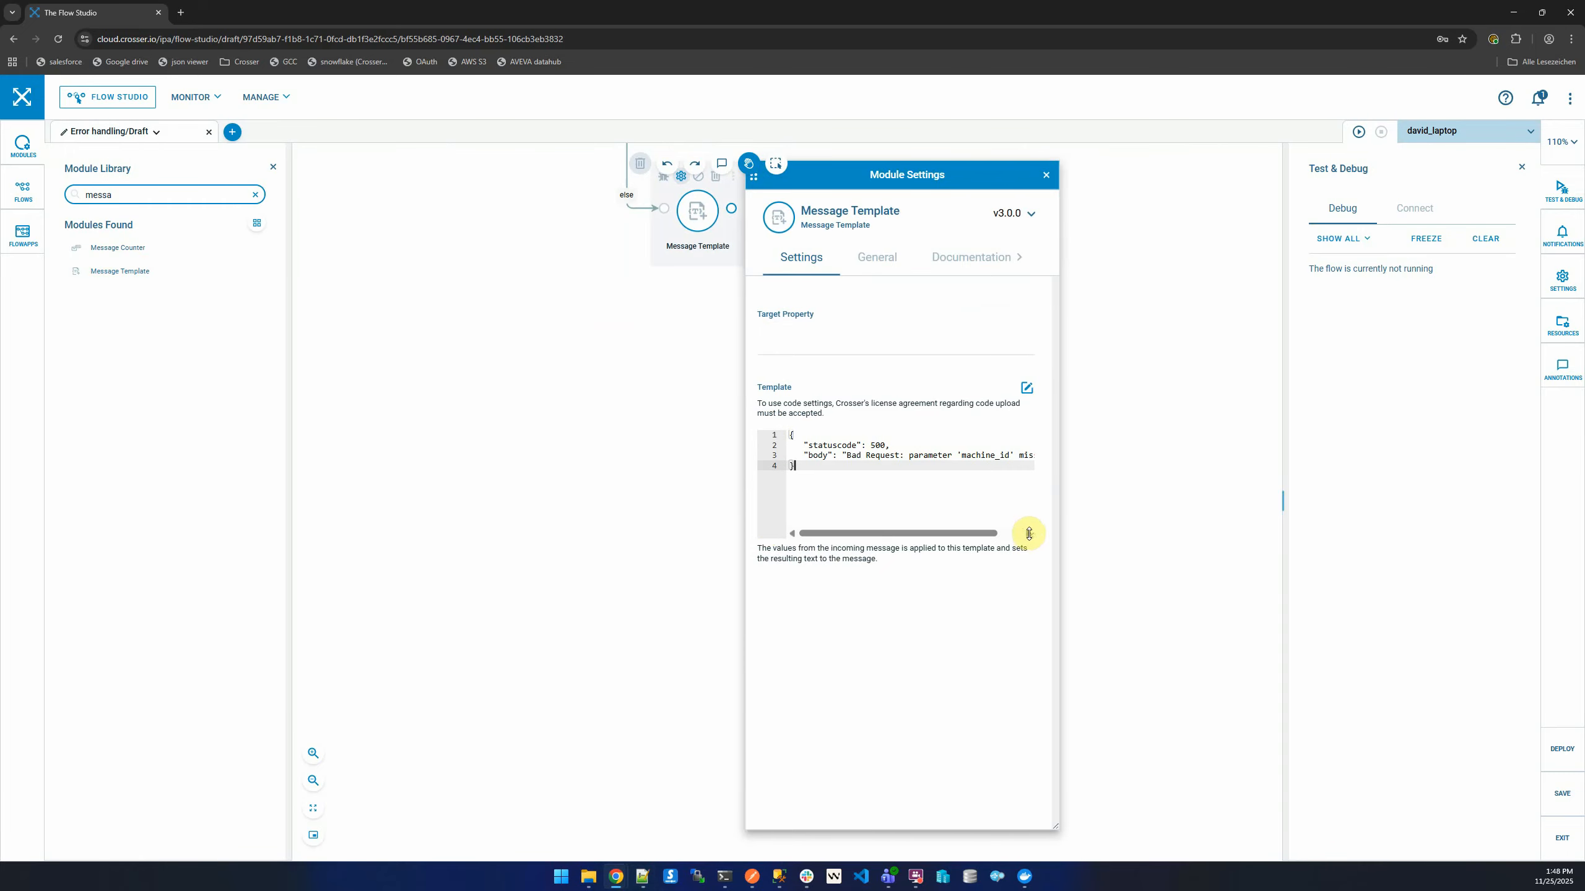
Step: Set the Message Template's target property to http, keeping its error JSON template, and close its settings
left_click(1026, 388)
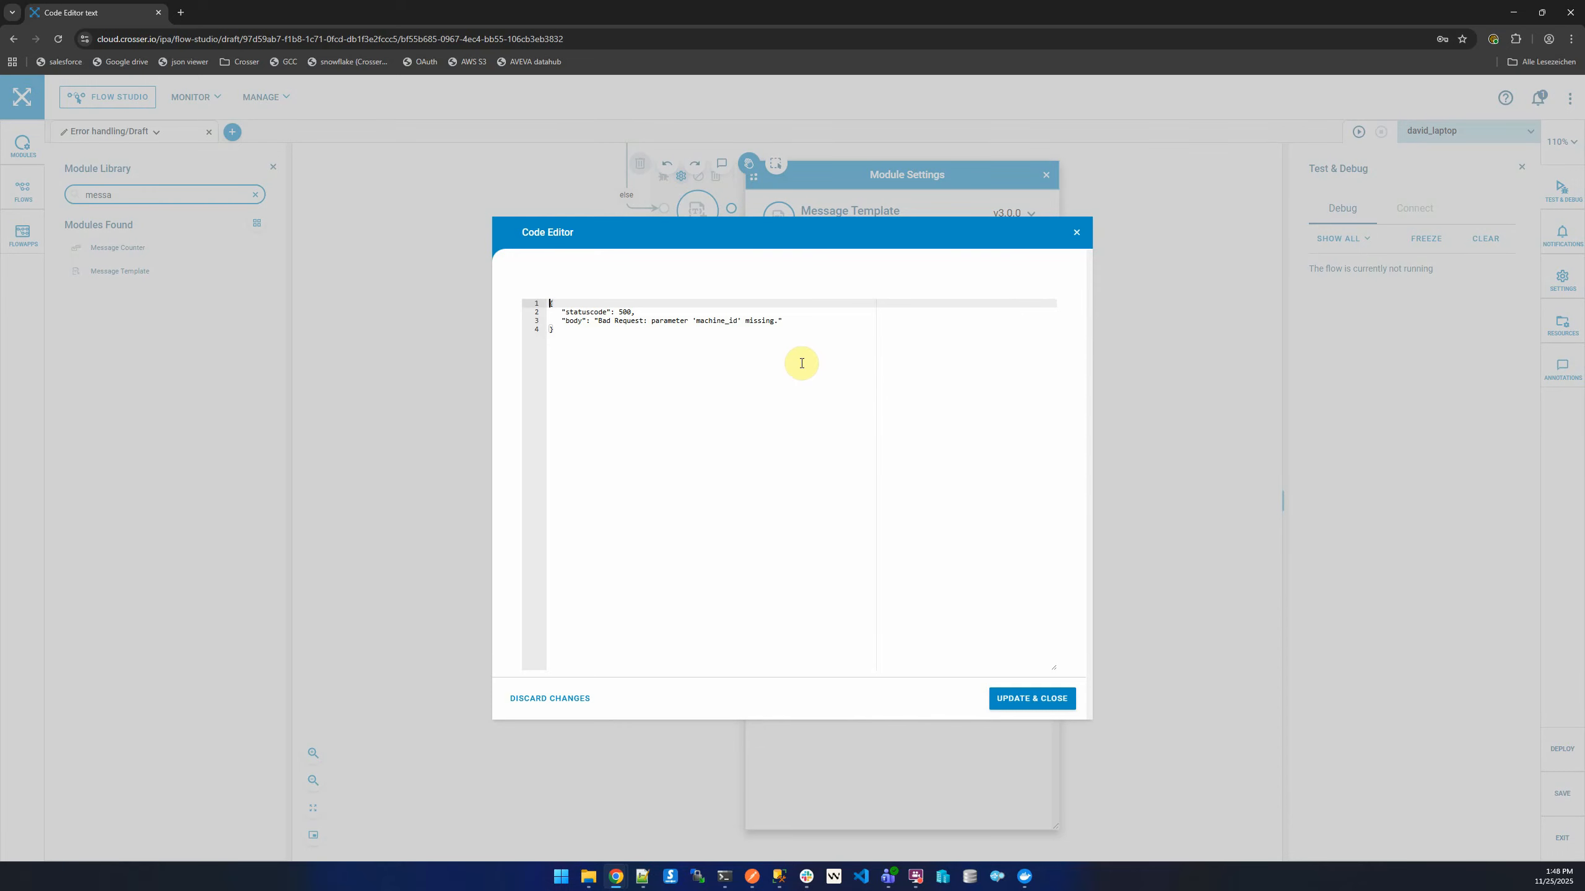
left_click(1039, 697)
left_click(851, 352)
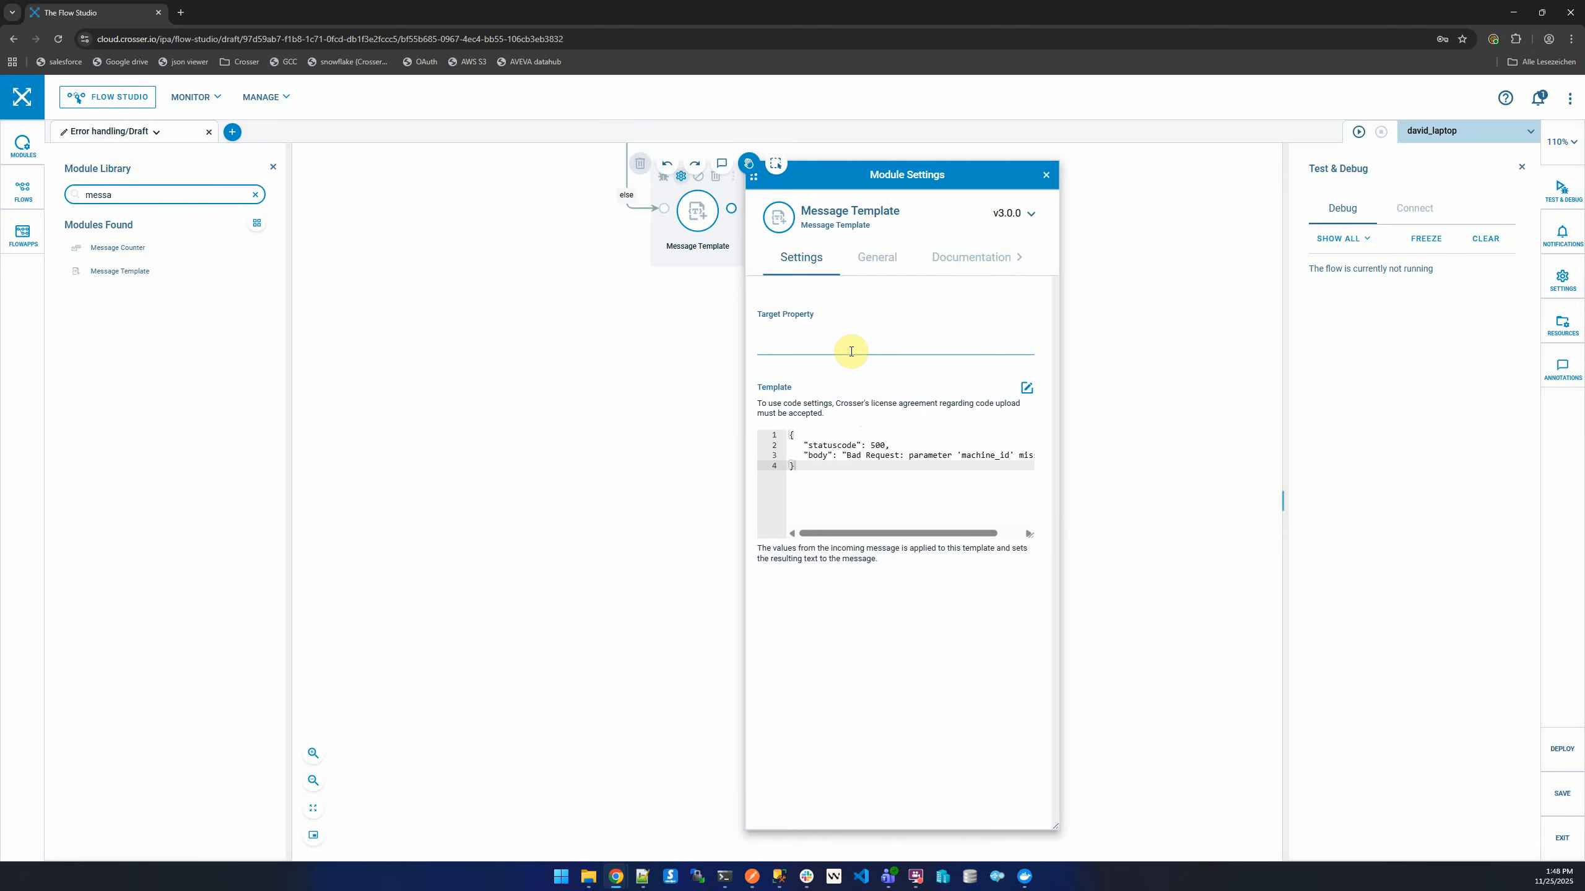
type("http")
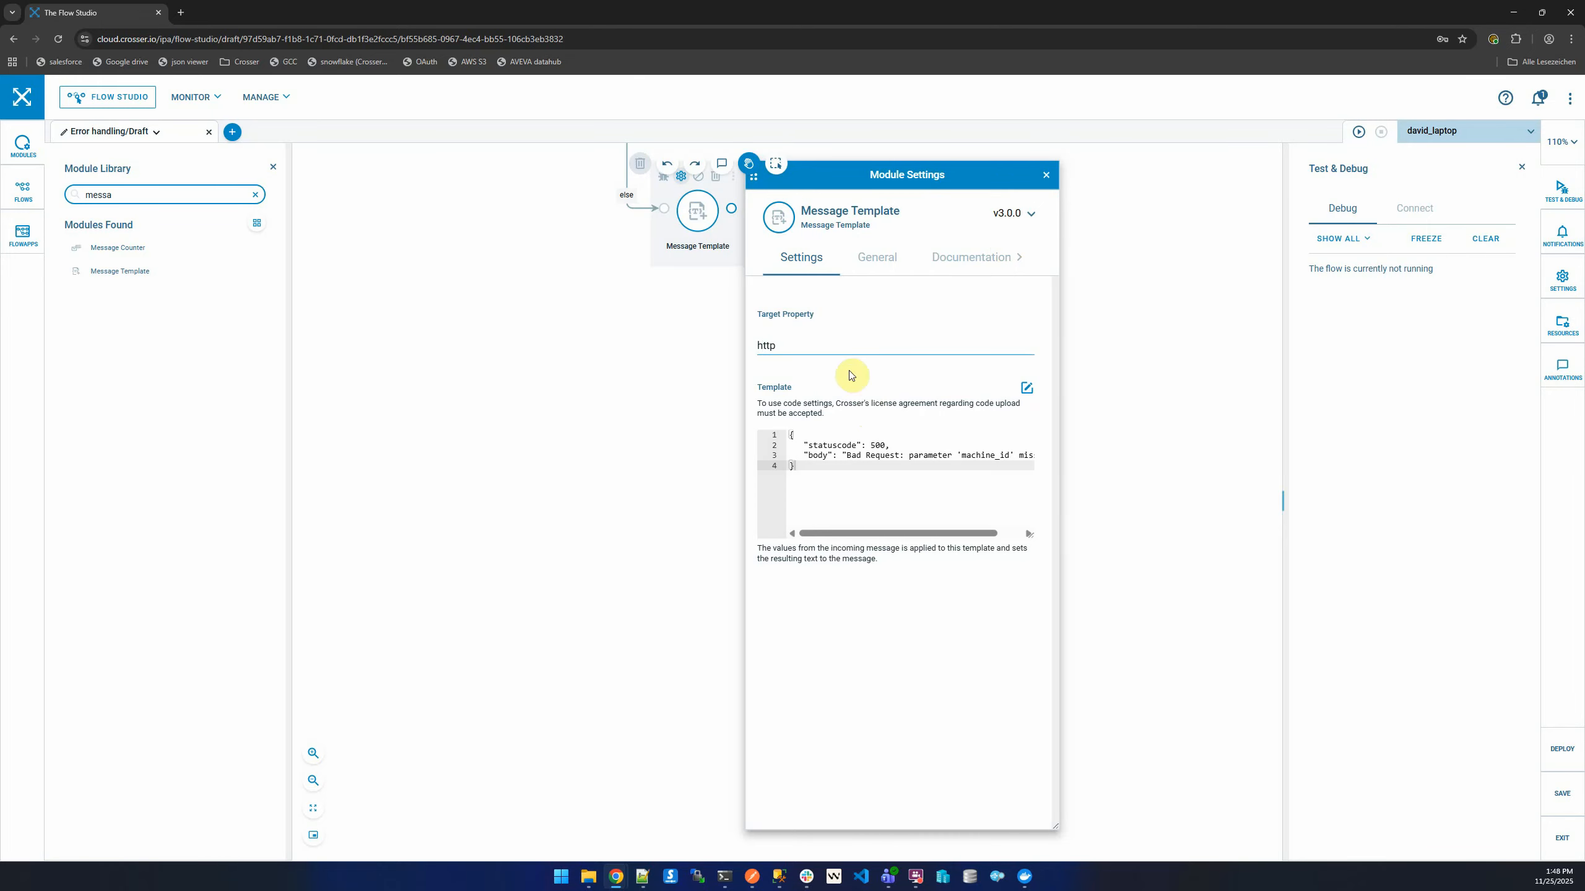
left_click_drag(661, 350, 627, 510)
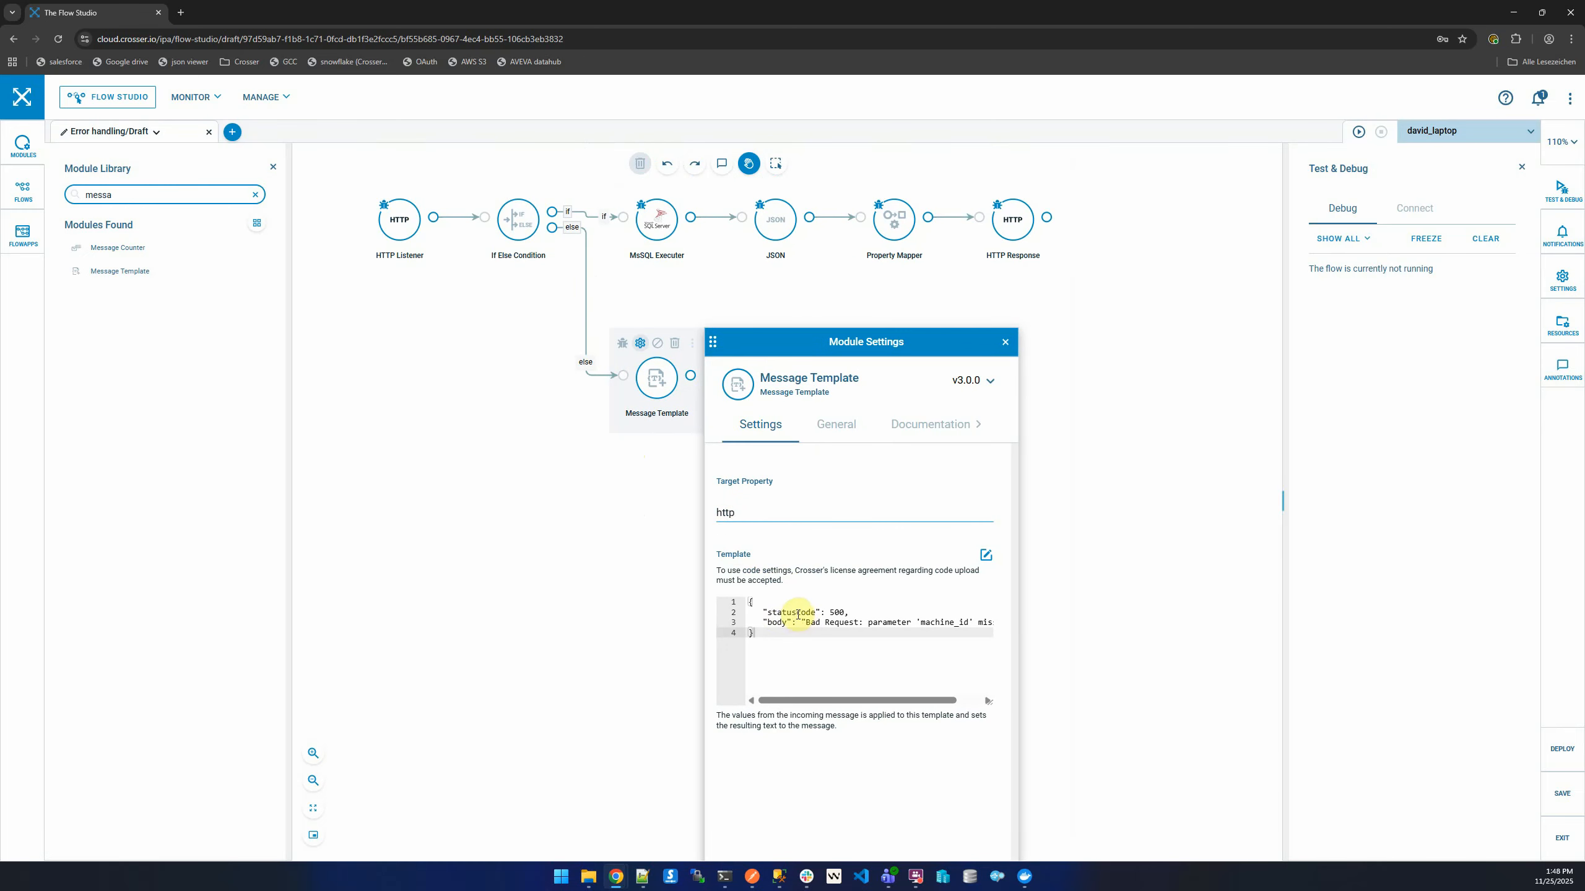
left_click(1004, 342)
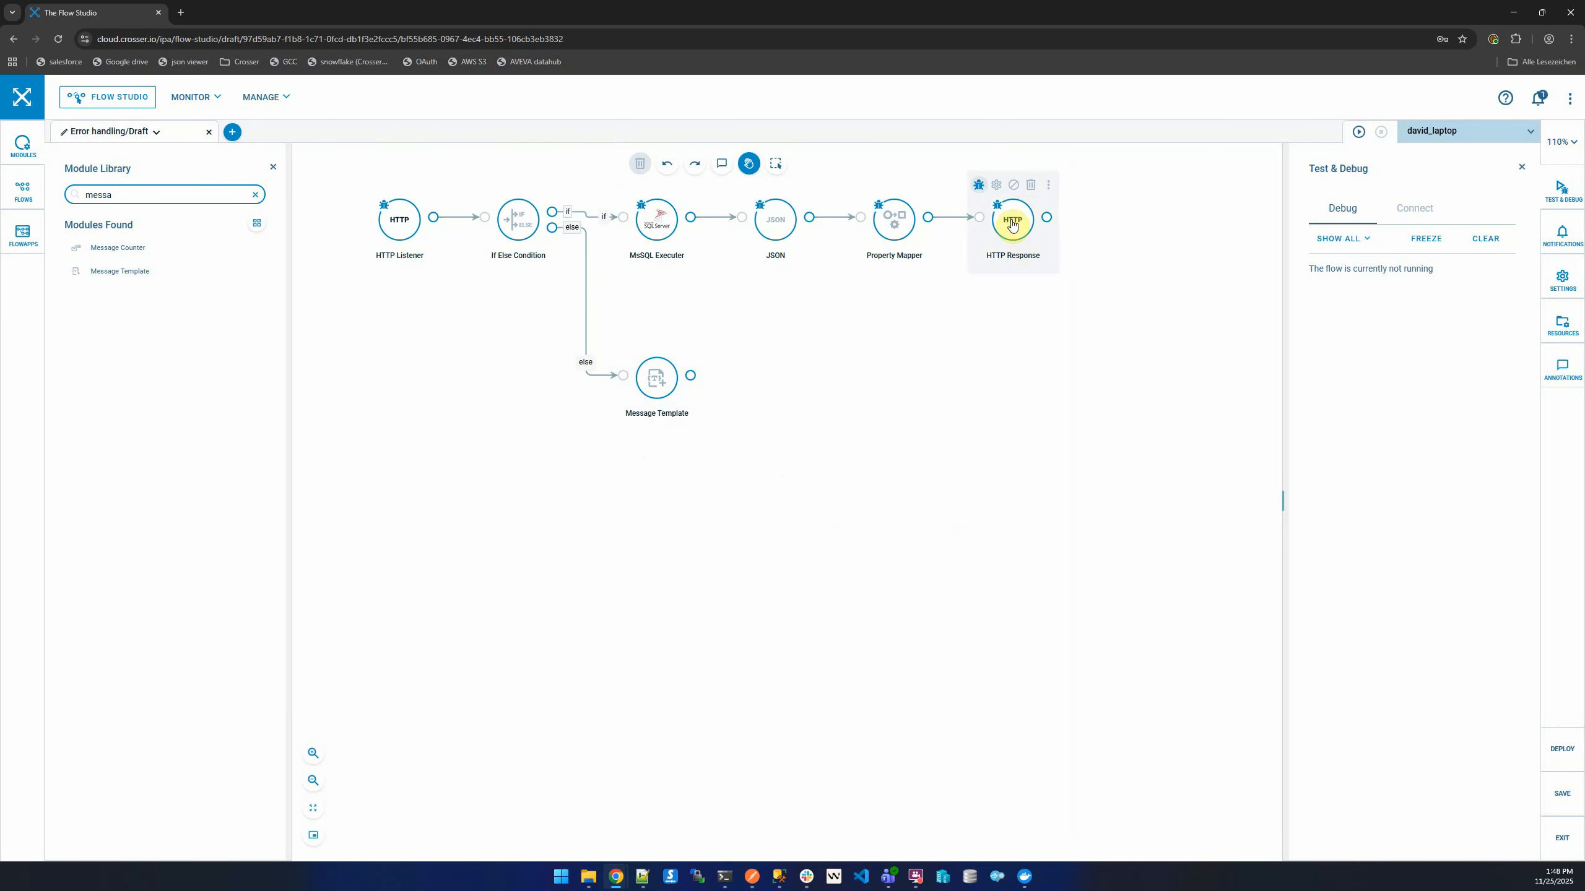
Step: Move HTTP Response down level with Message Template, connect Message Template's output to it, and review its response settings
left_click_drag(1012, 225, 1012, 384)
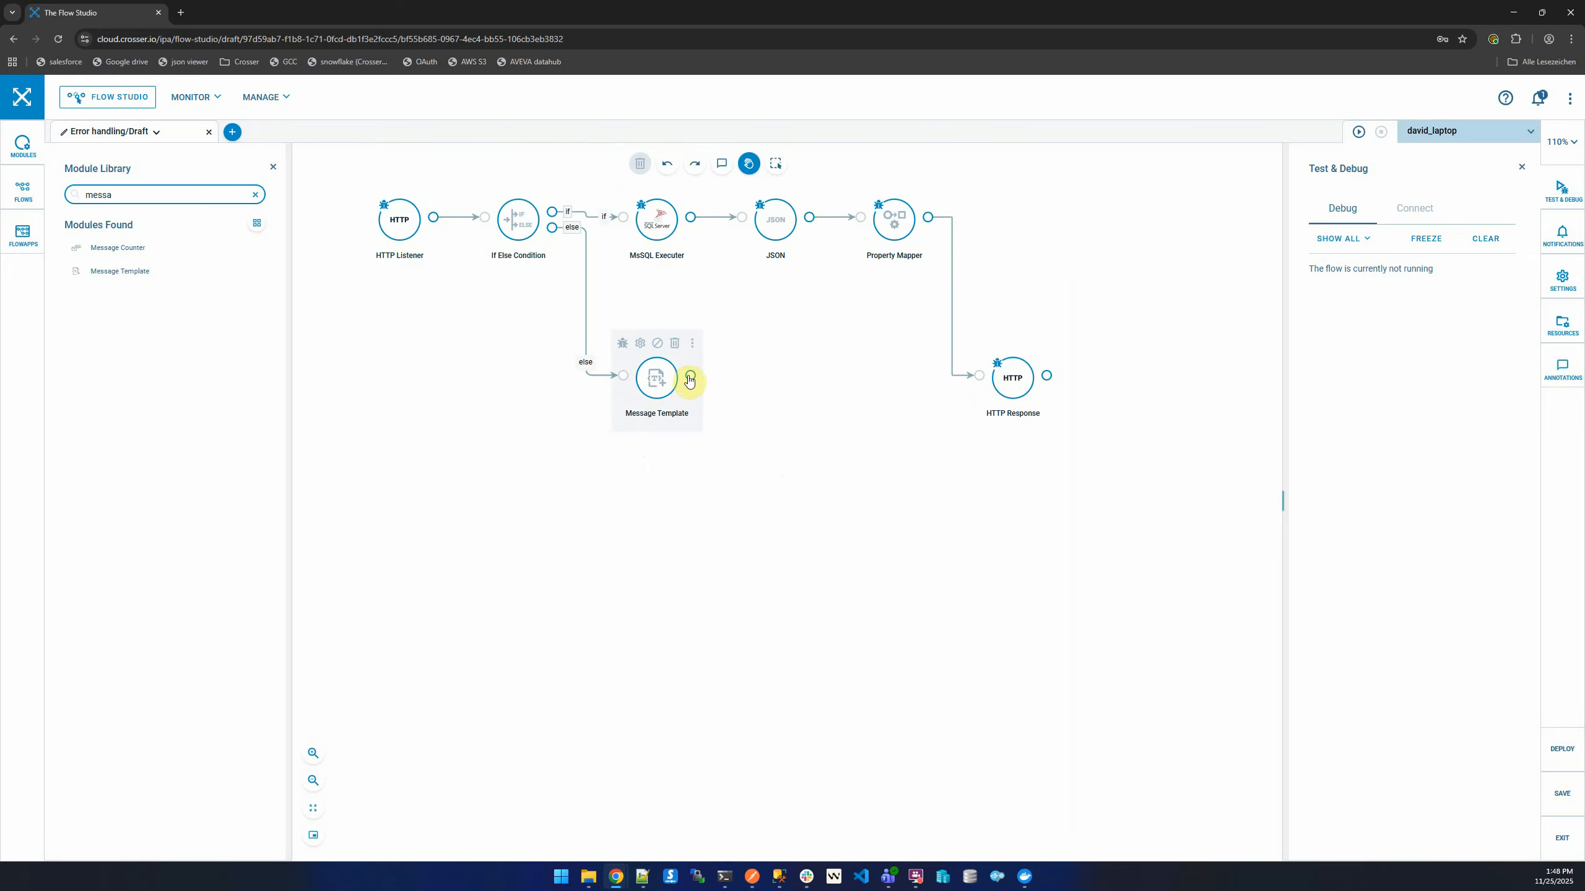
left_click_drag(690, 378, 974, 376)
left_click(996, 343)
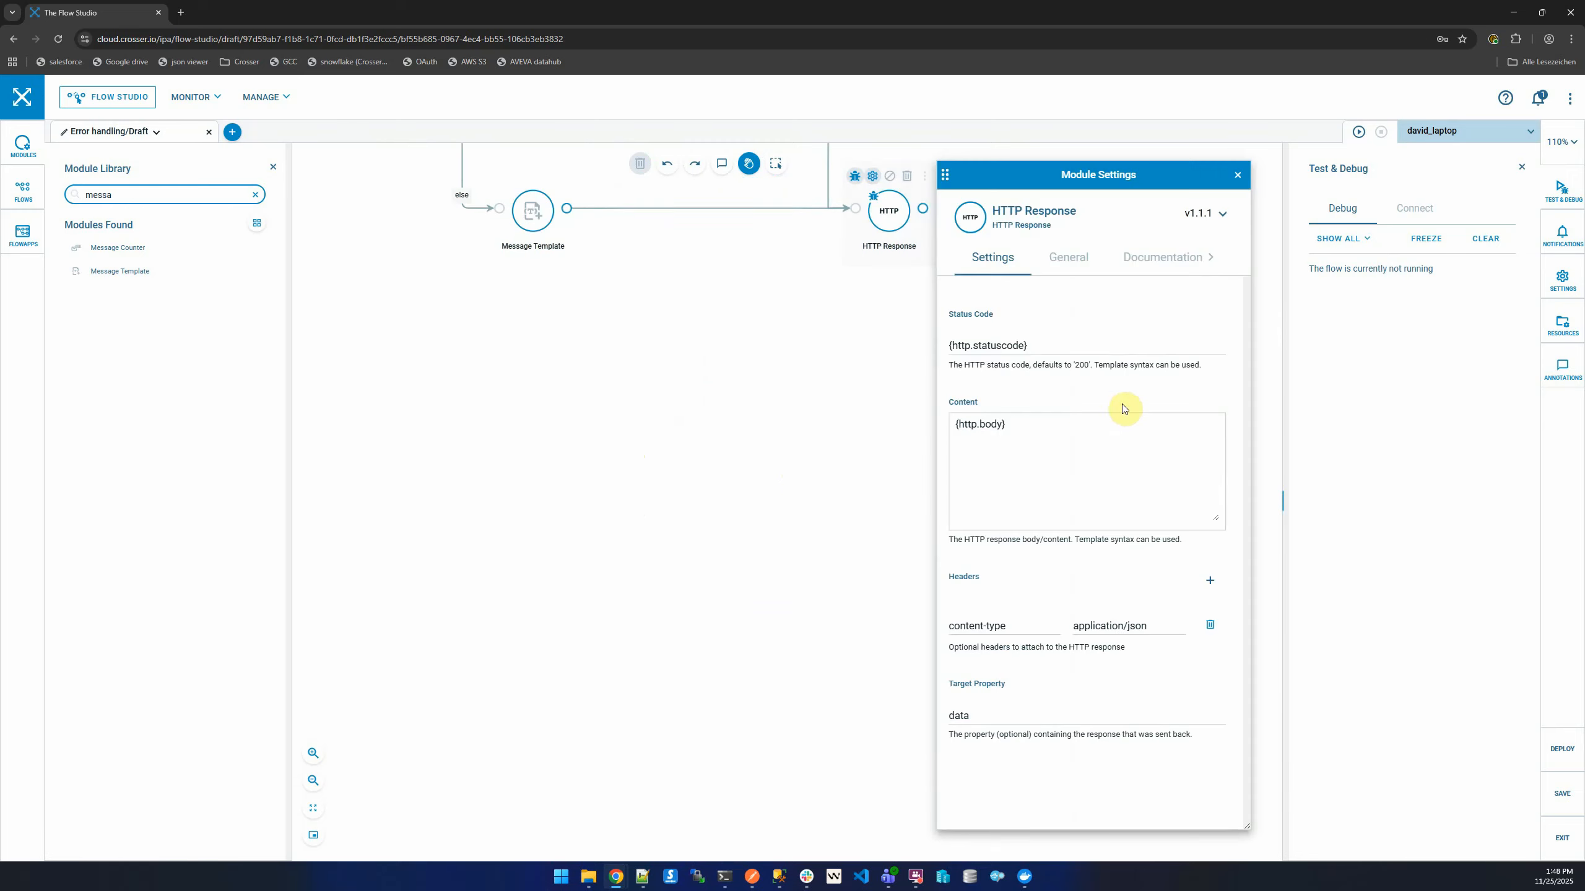
left_click_drag(863, 337, 881, 503)
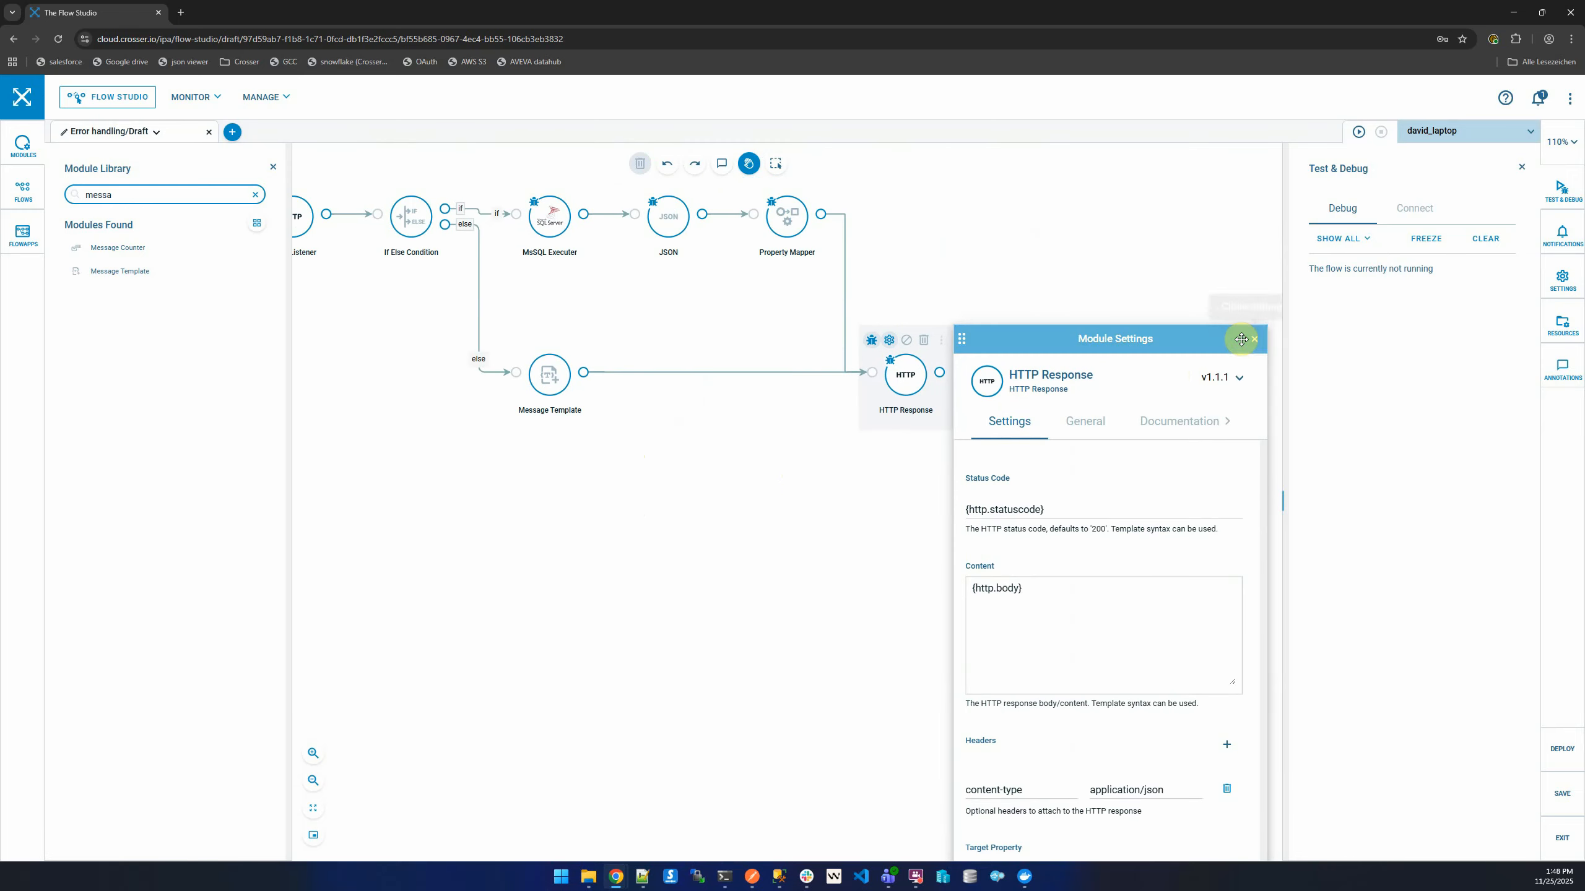
left_click(1253, 340)
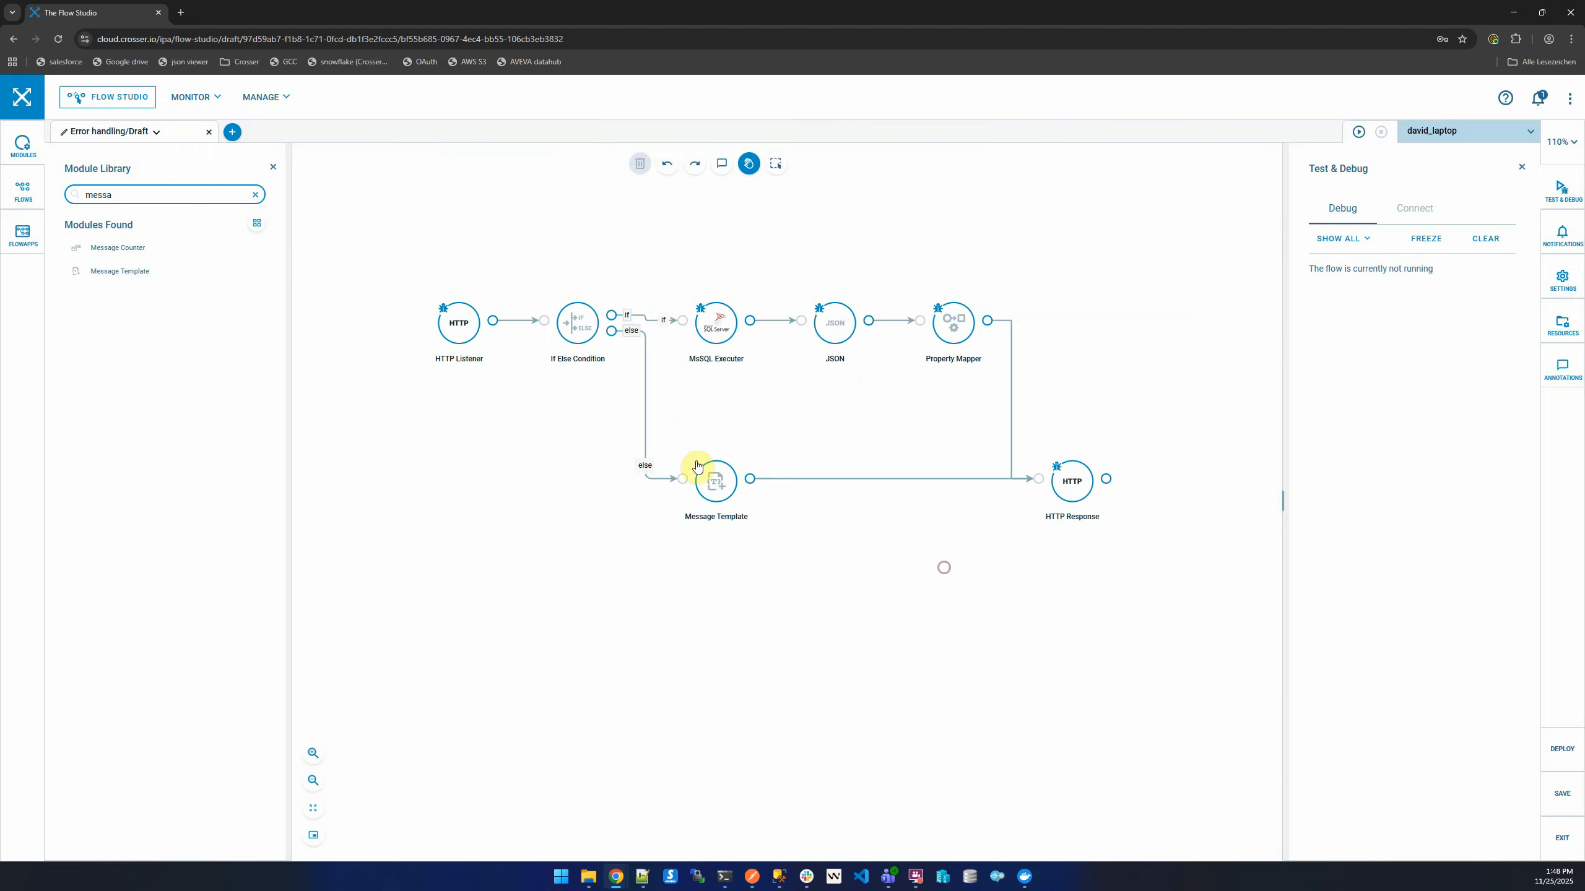
Step: Enable debugging on the If Else Condition and Message Template modules, and start the flow with its changes saved
left_click(542, 293)
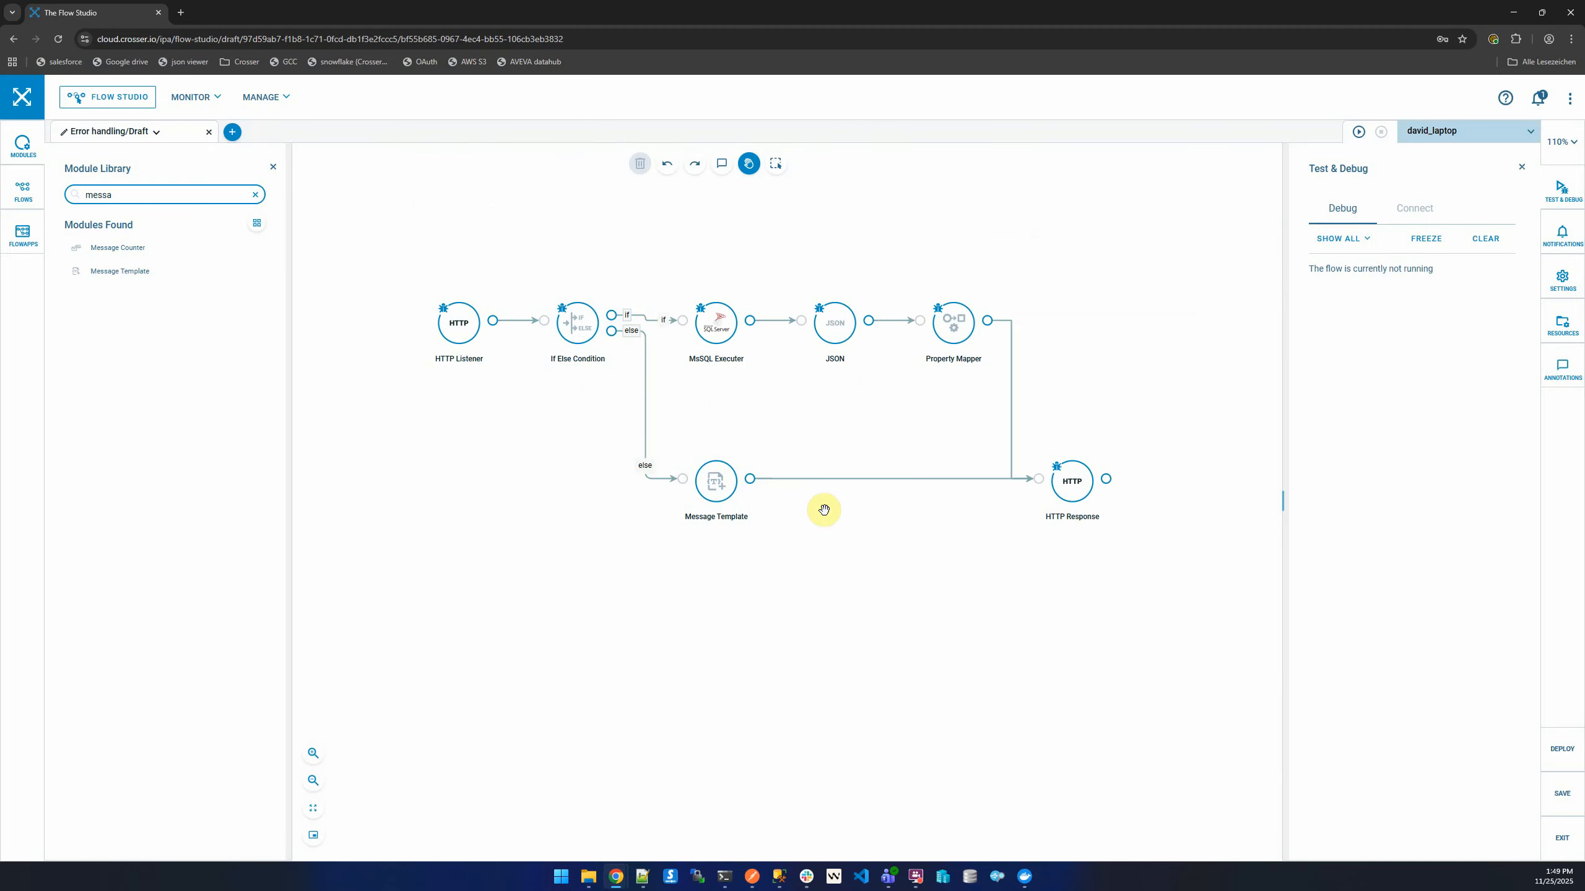
left_click(684, 448)
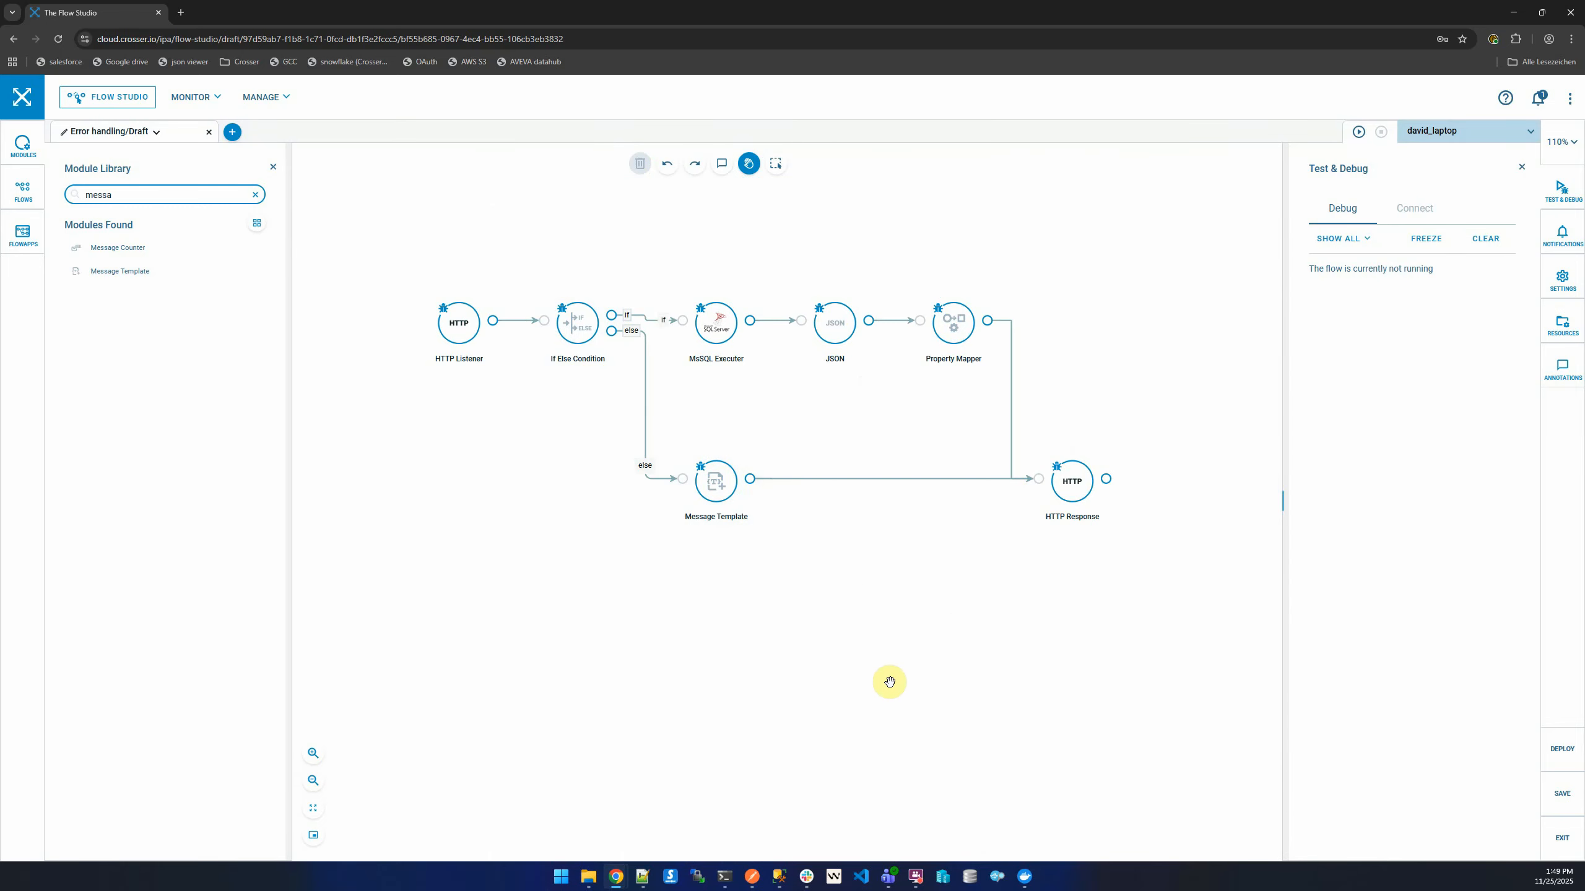
left_click(1357, 132)
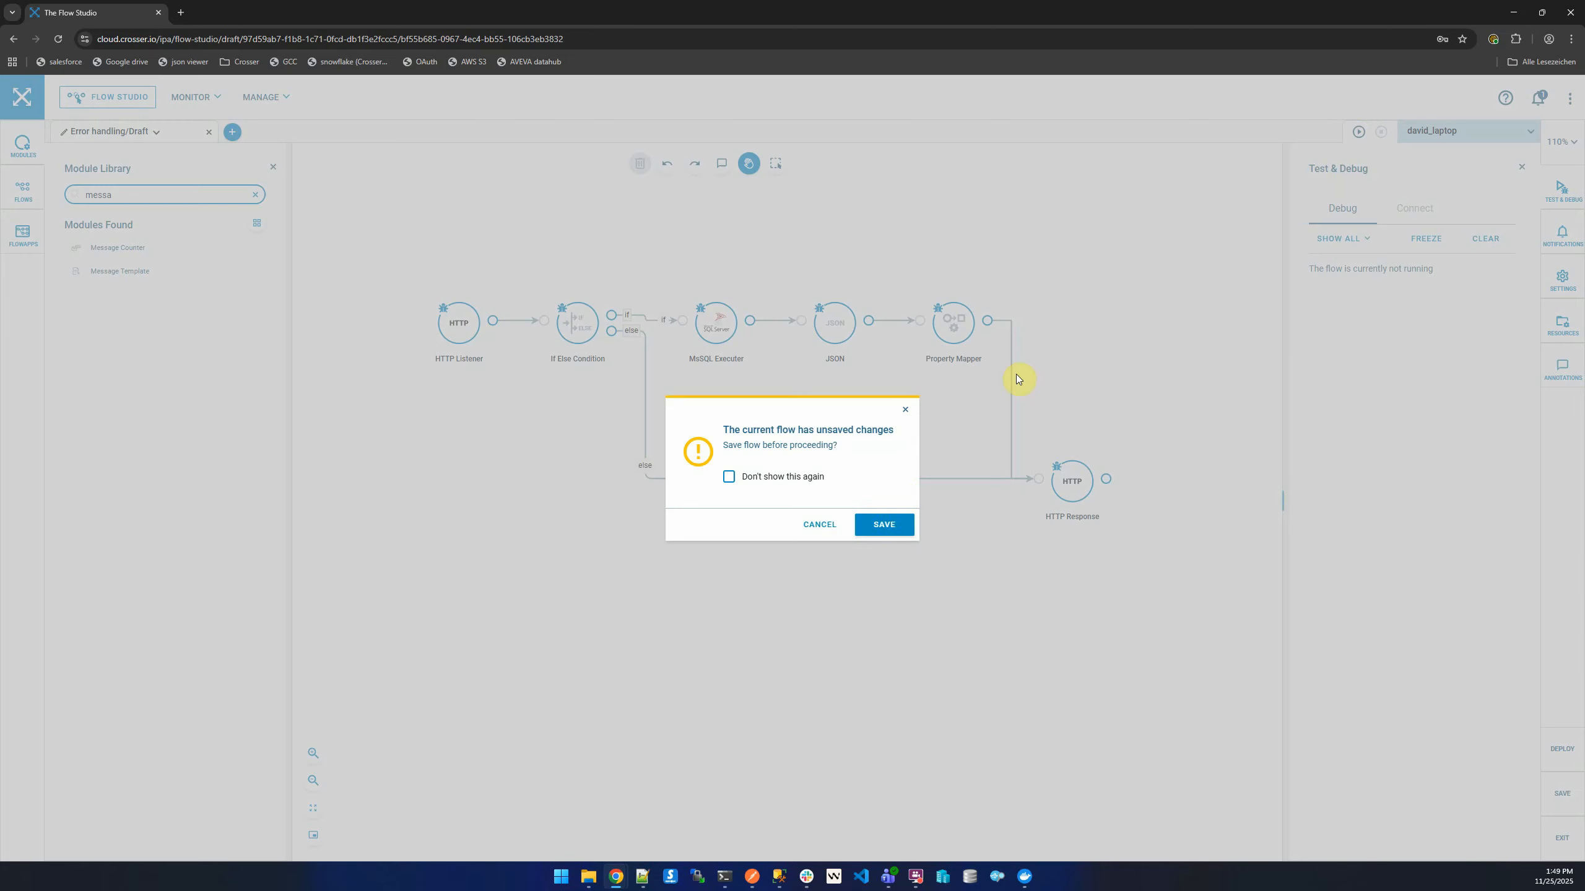
left_click(884, 525)
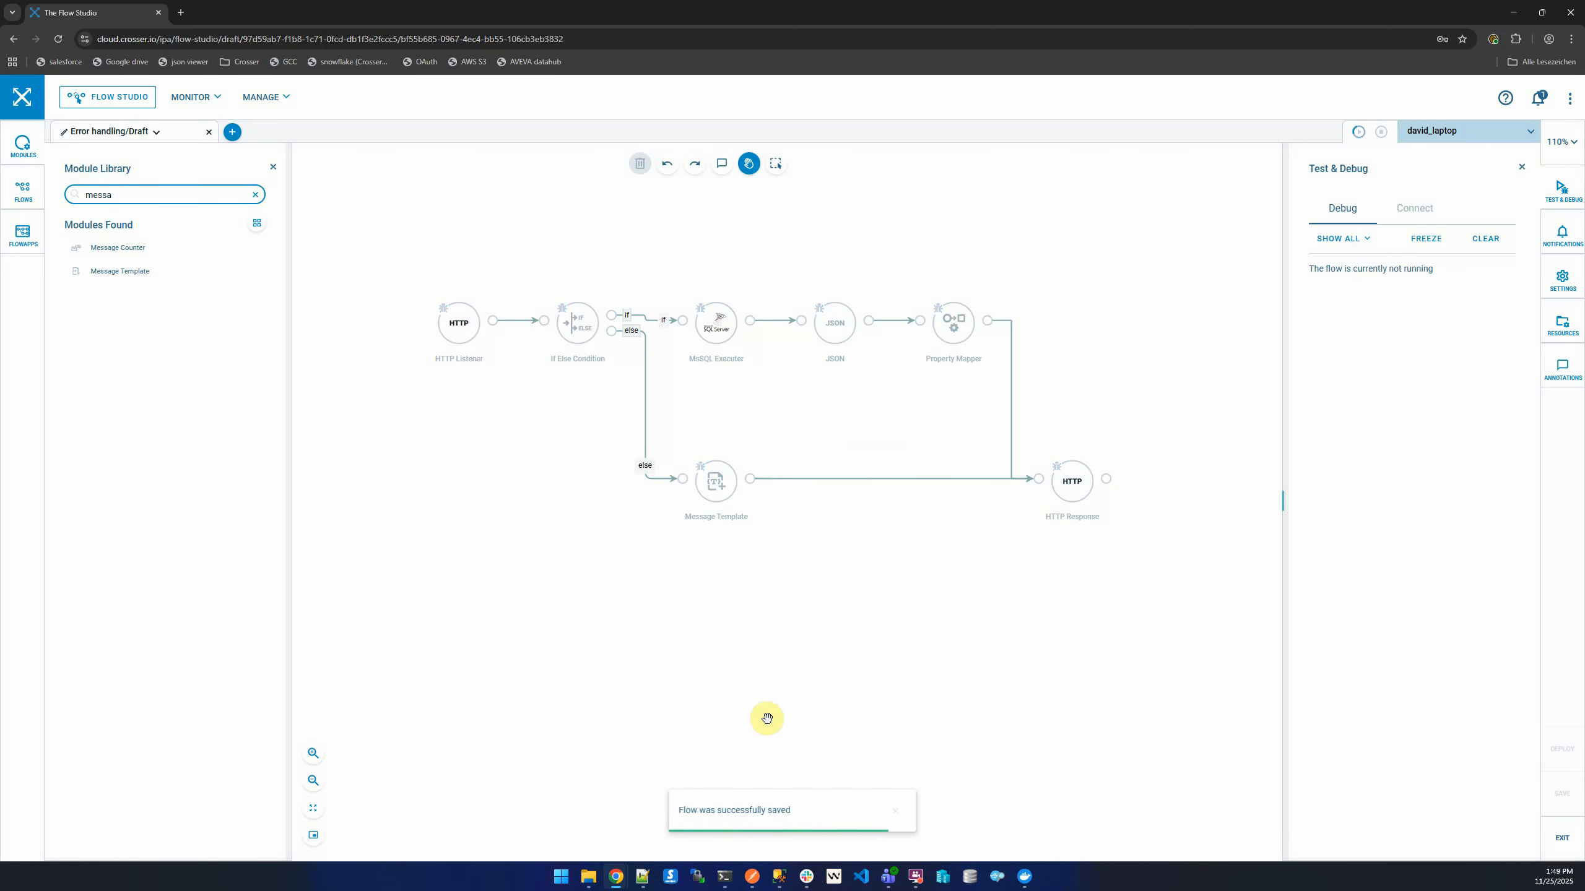
Step: Switch to Postman and send the GET request to /api/mes/events with the machine_id parameter MC-001 enabled
left_click(750, 877)
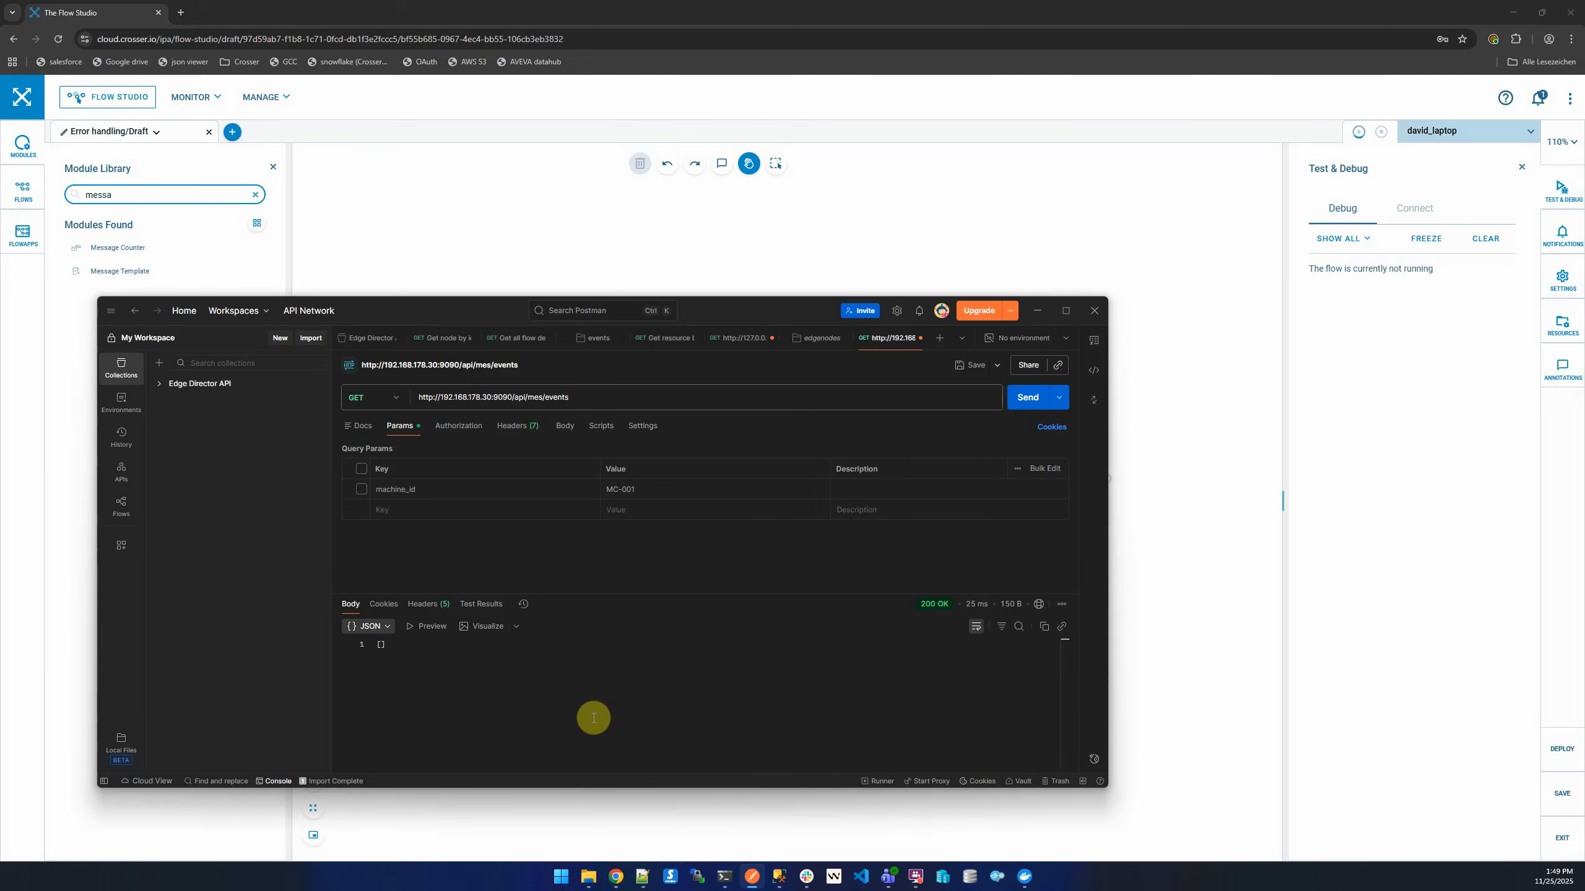
left_click(362, 491)
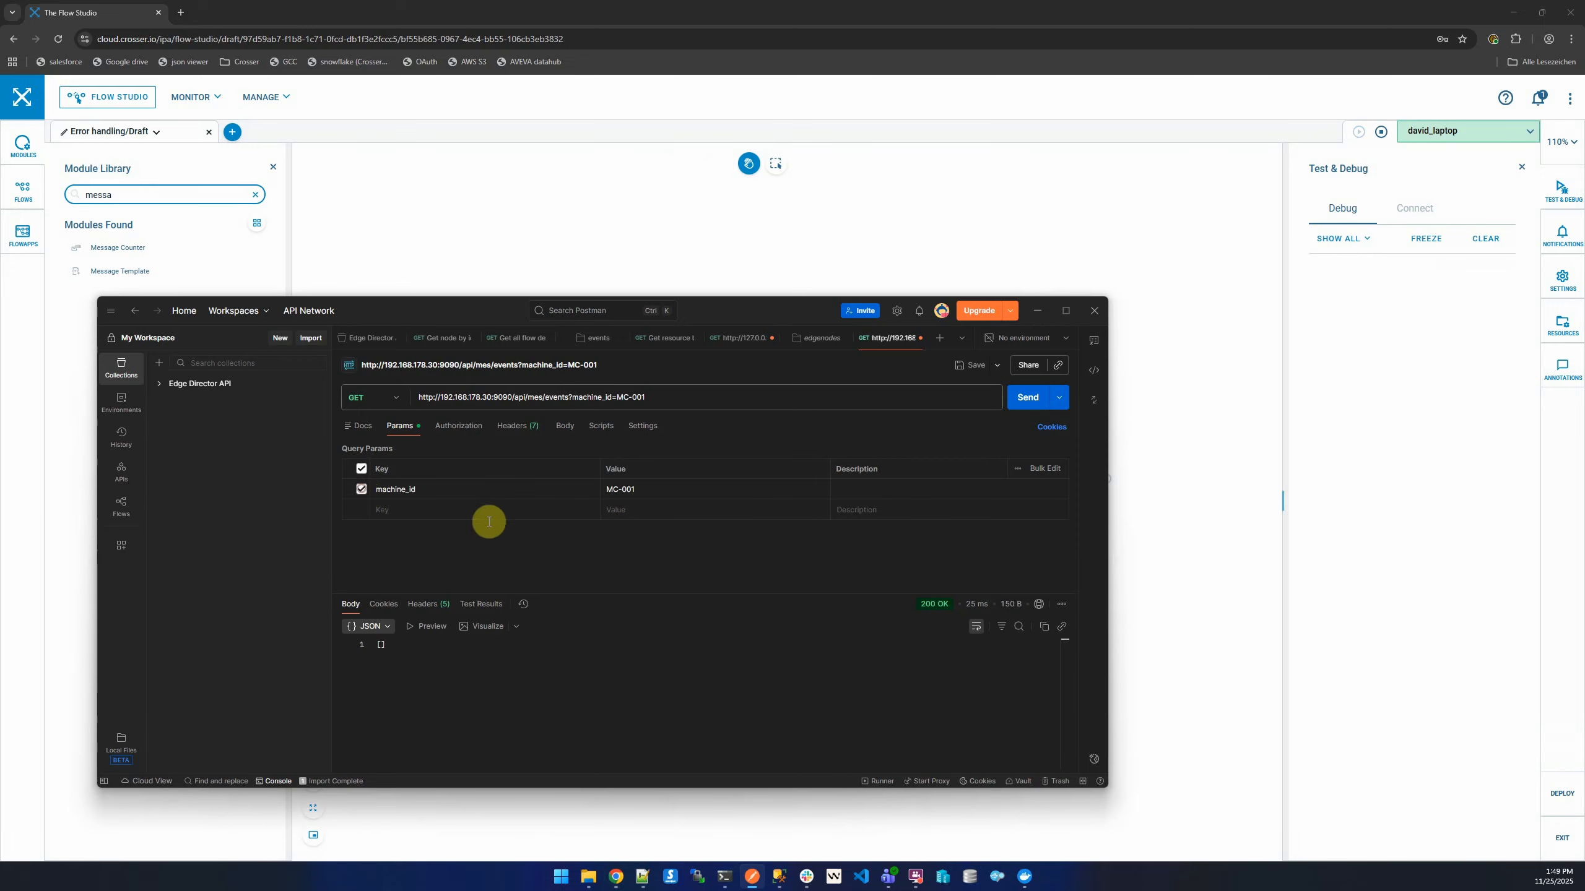
left_click(1028, 407)
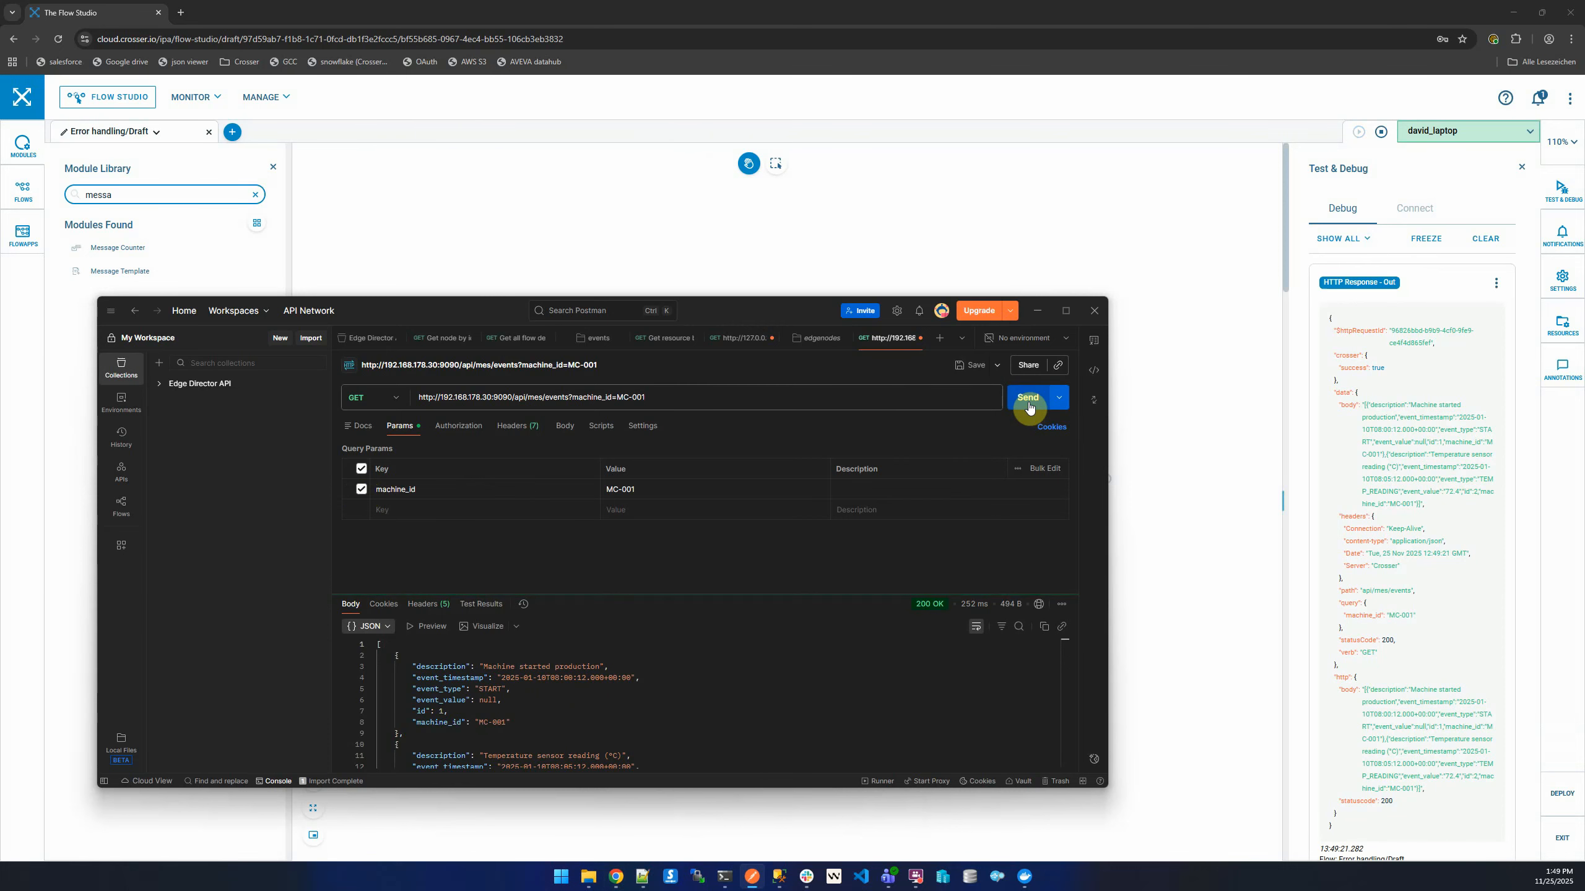
left_click_drag(734, 310, 759, 500)
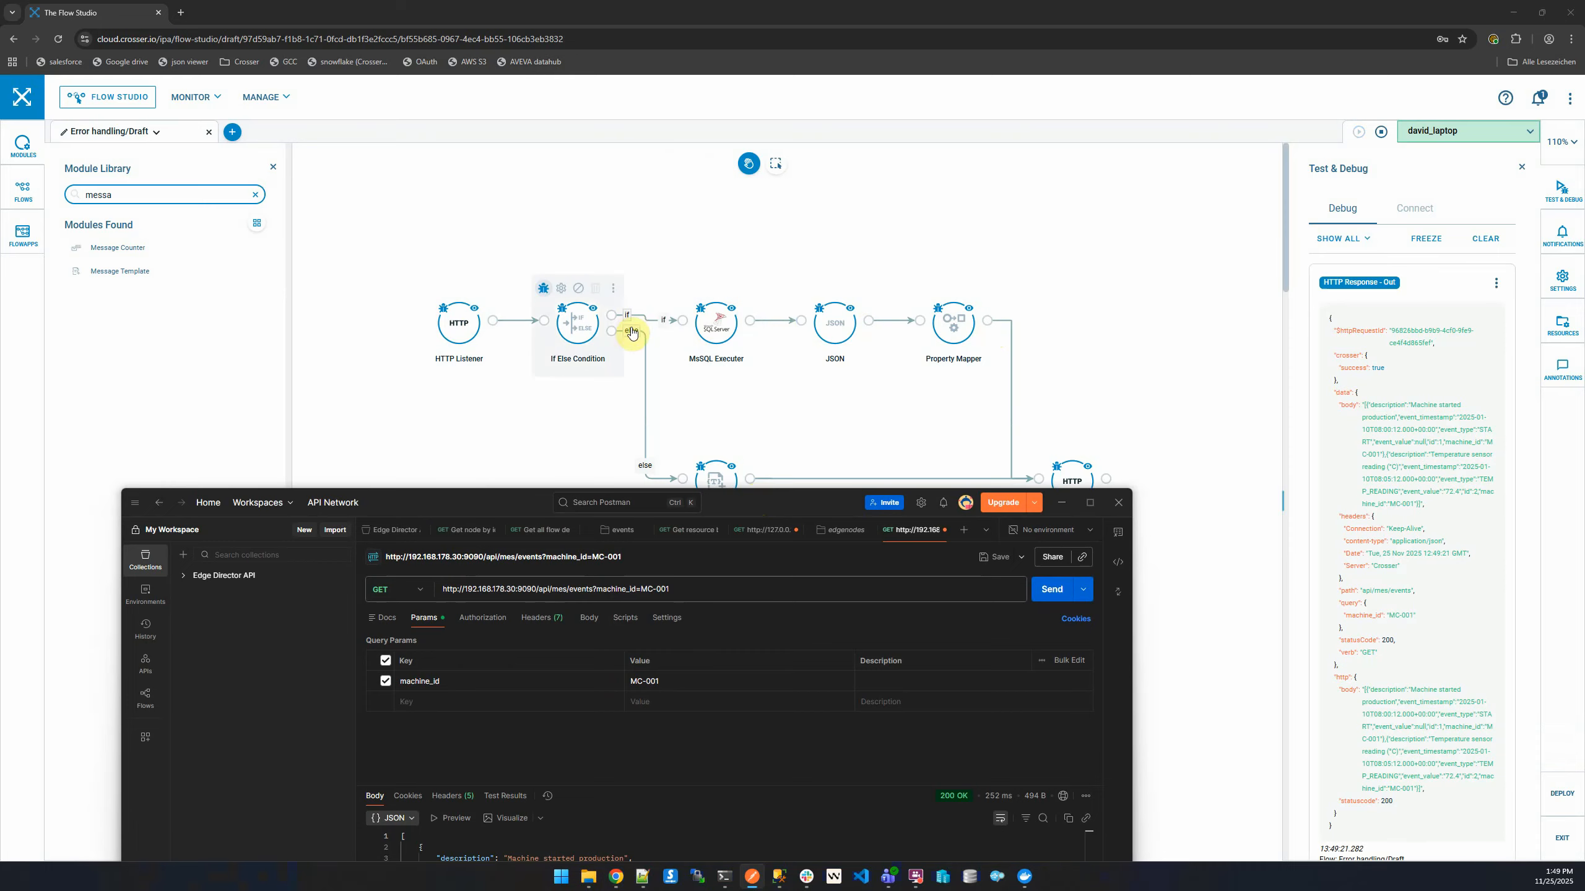
Step: Disable the machine_id parameter, resend the GET request, and move Postman out of the way of the flow
left_click_drag(753, 503, 751, 259)
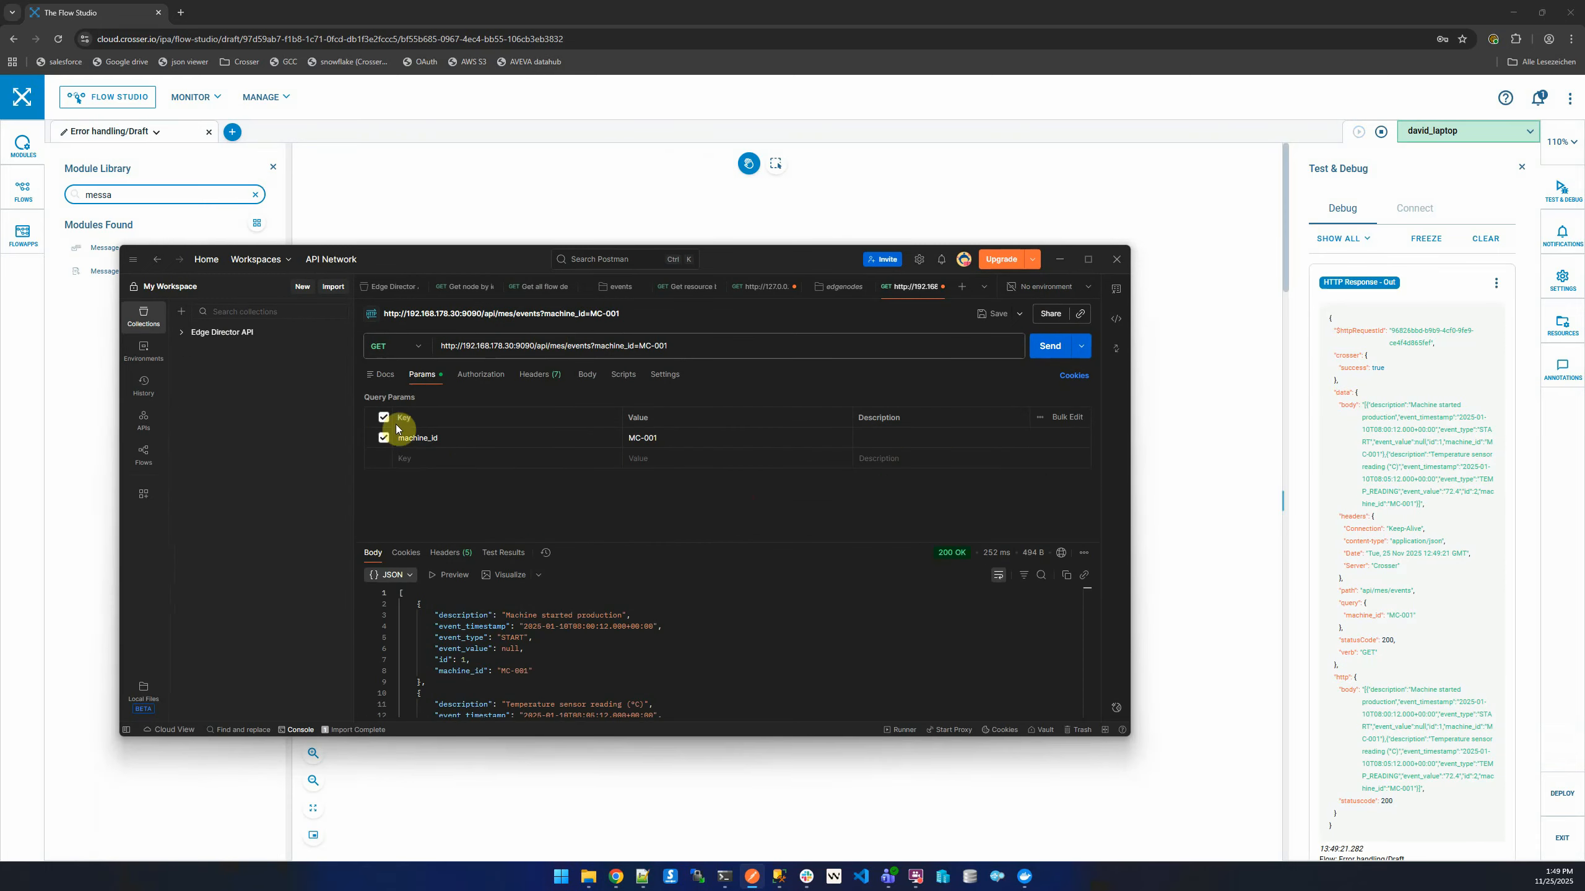
left_click(383, 438)
left_click(1035, 354)
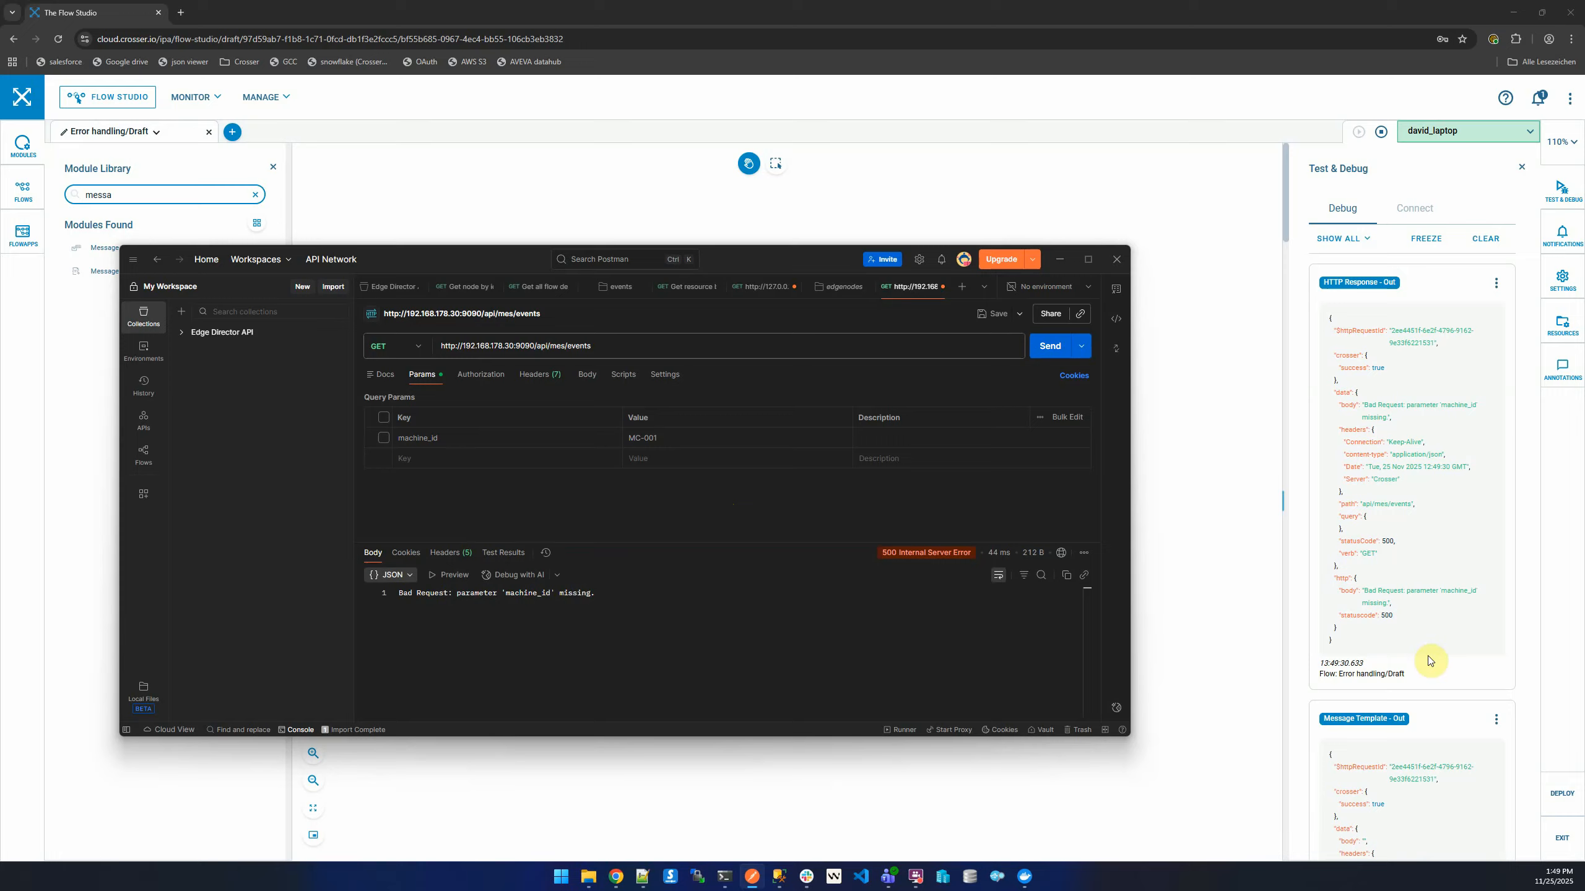
left_click_drag(791, 266, 855, 340)
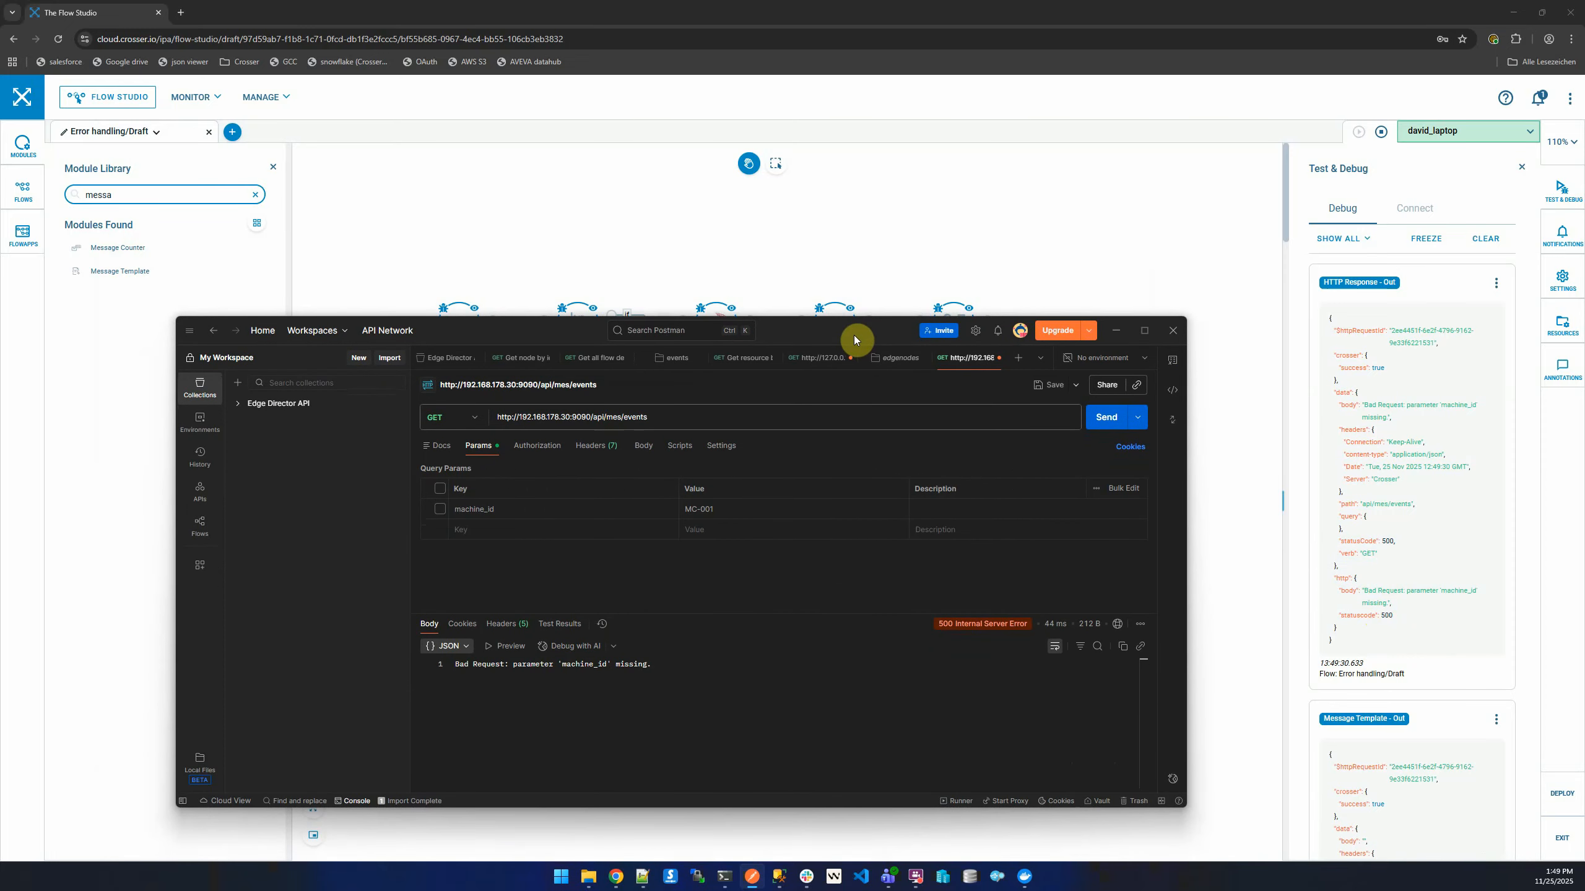
left_click_drag(854, 340, 854, 341)
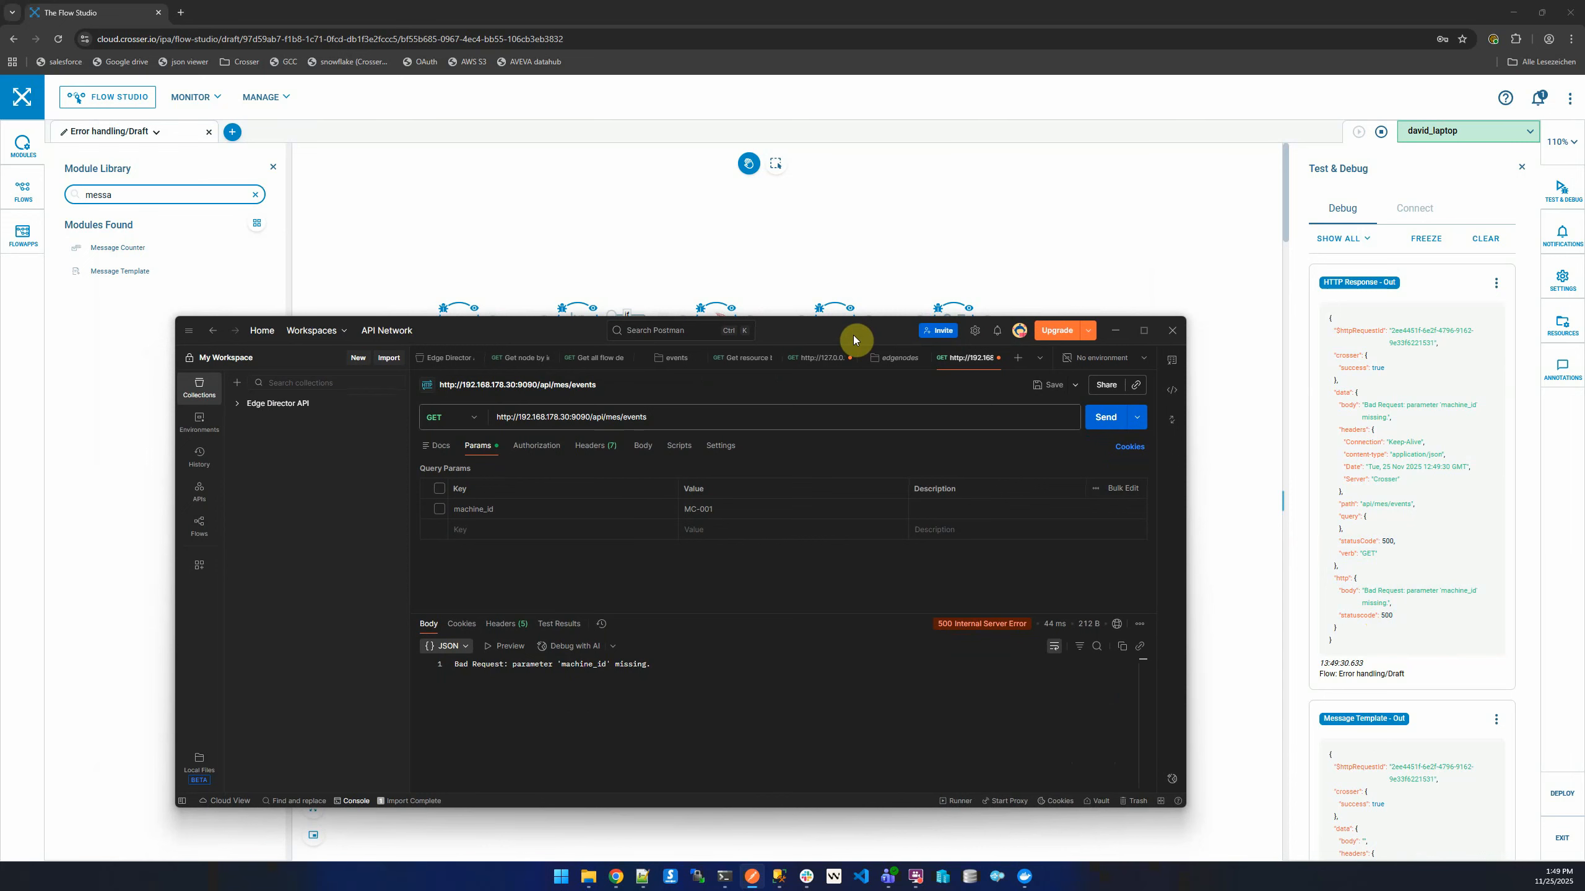
left_click_drag(854, 341, 948, 890)
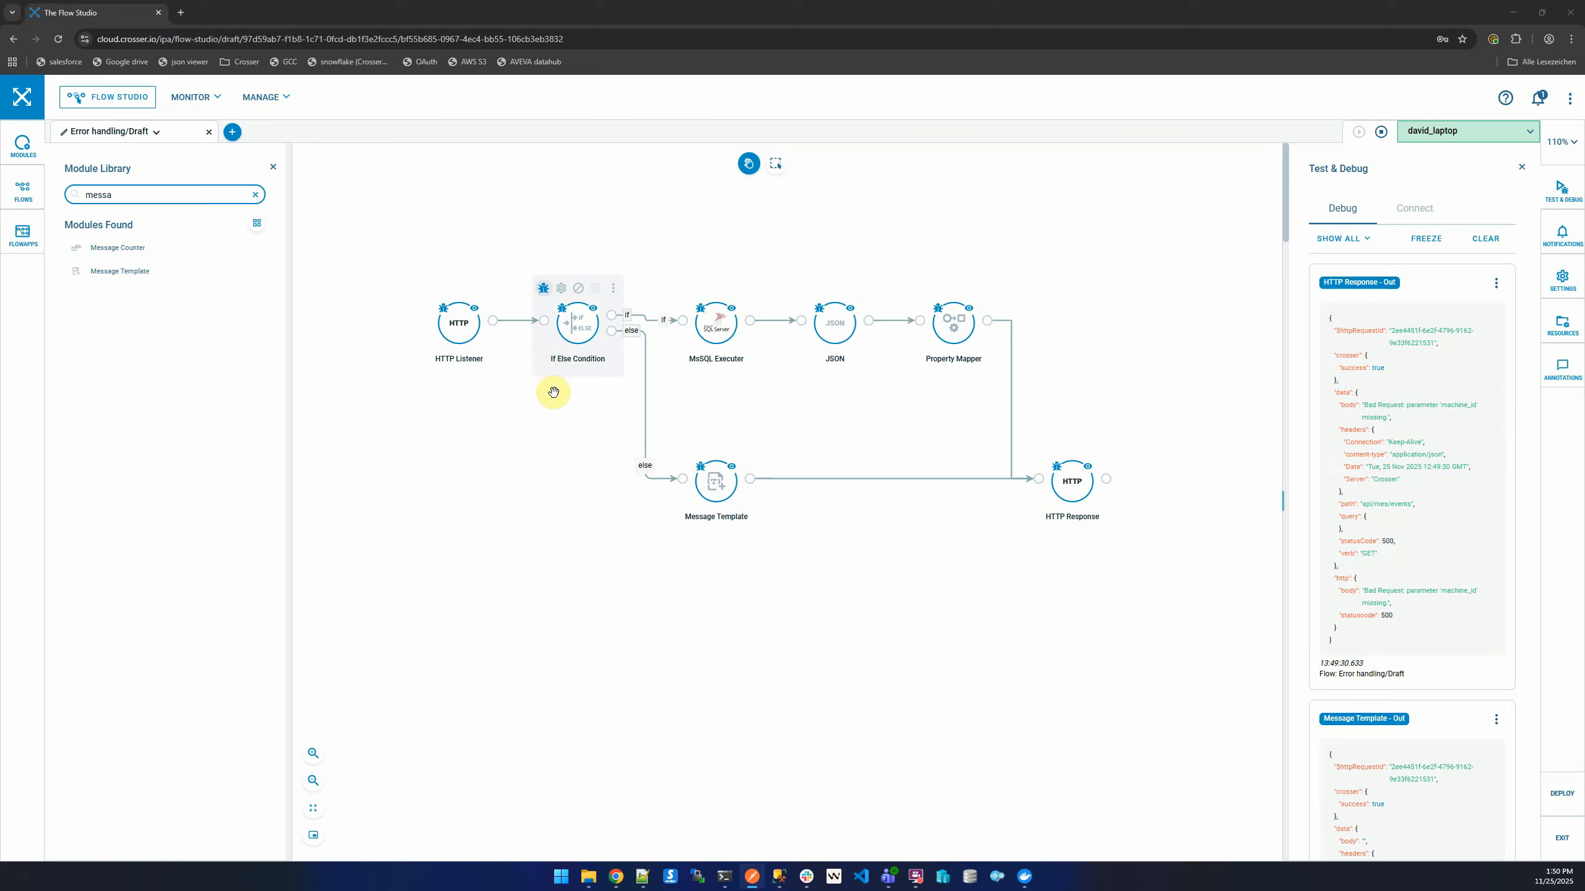
Step: Restart the flow in Flow Studio with the earlier debug messages cleared
left_click_drag(553, 392, 560, 457)
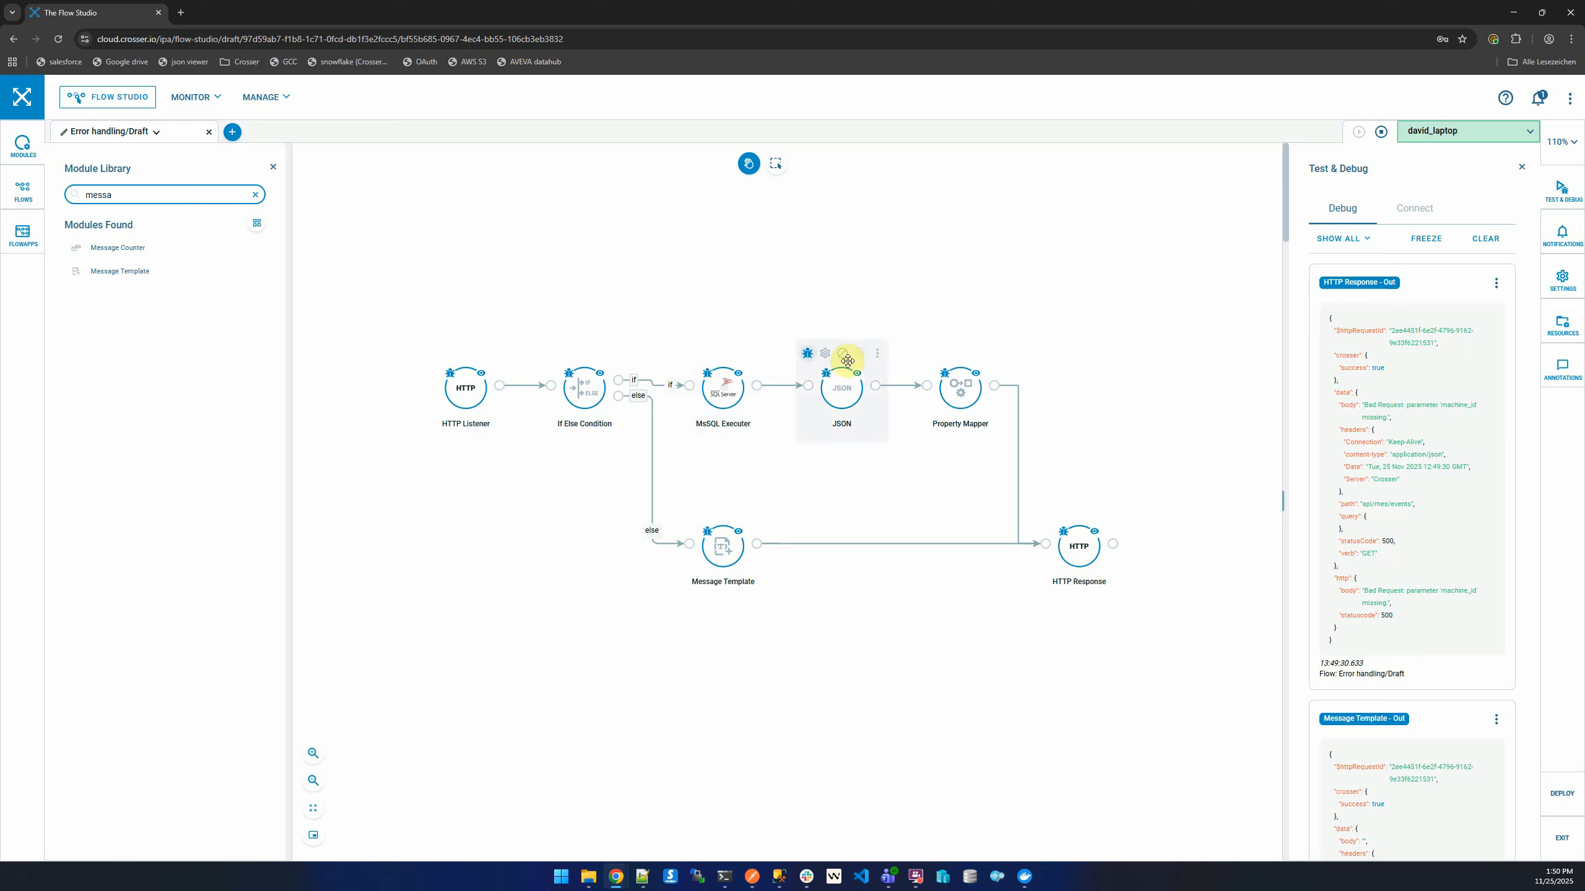
left_click(1381, 131)
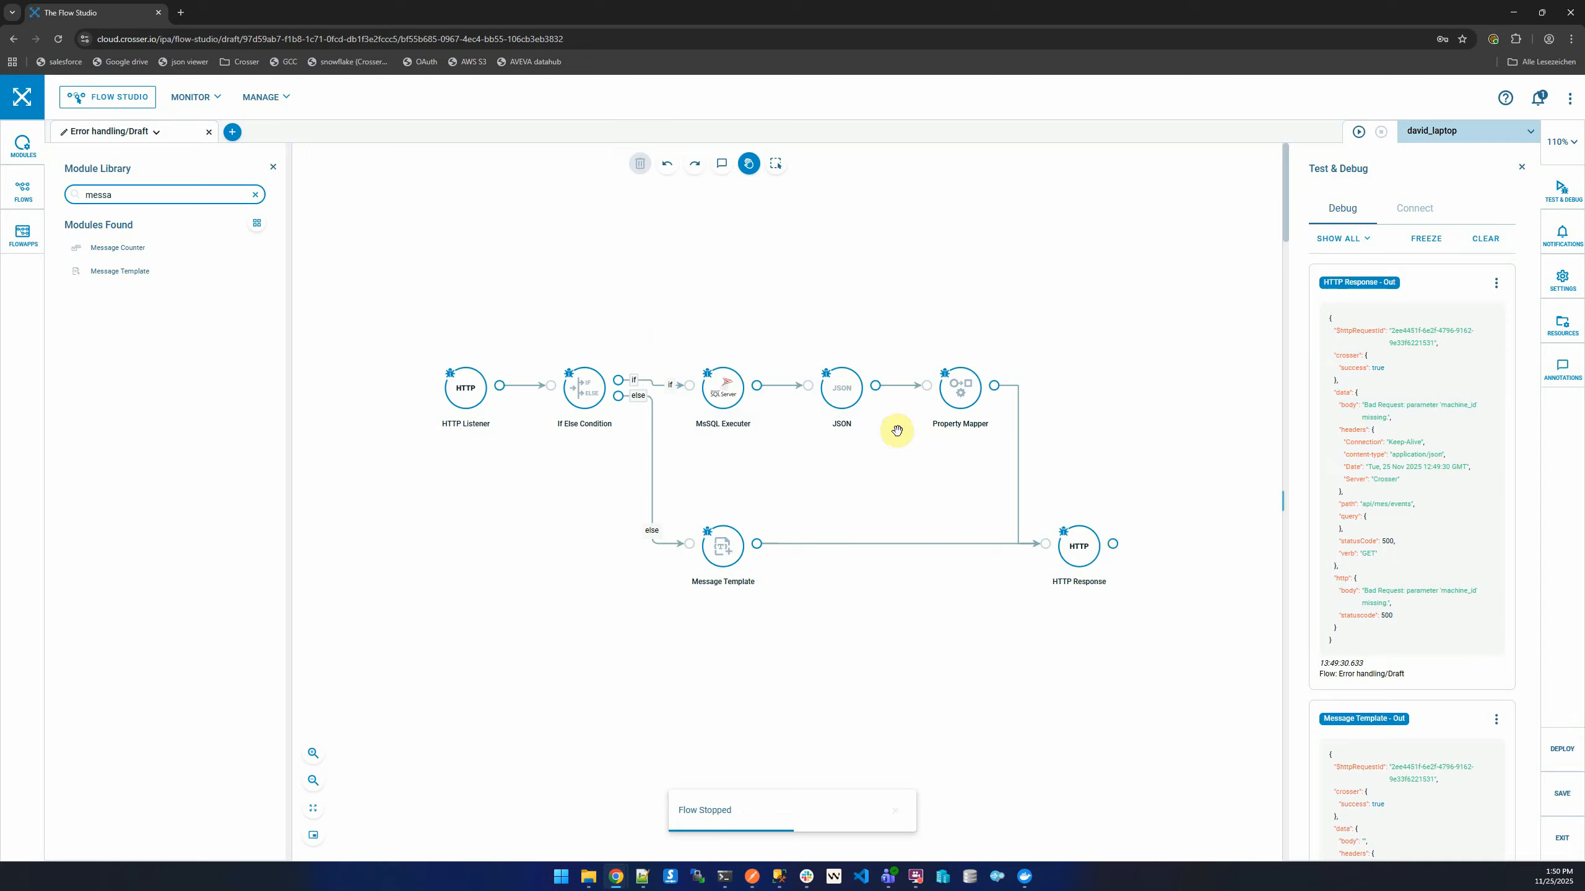
mouse_move(843, 378)
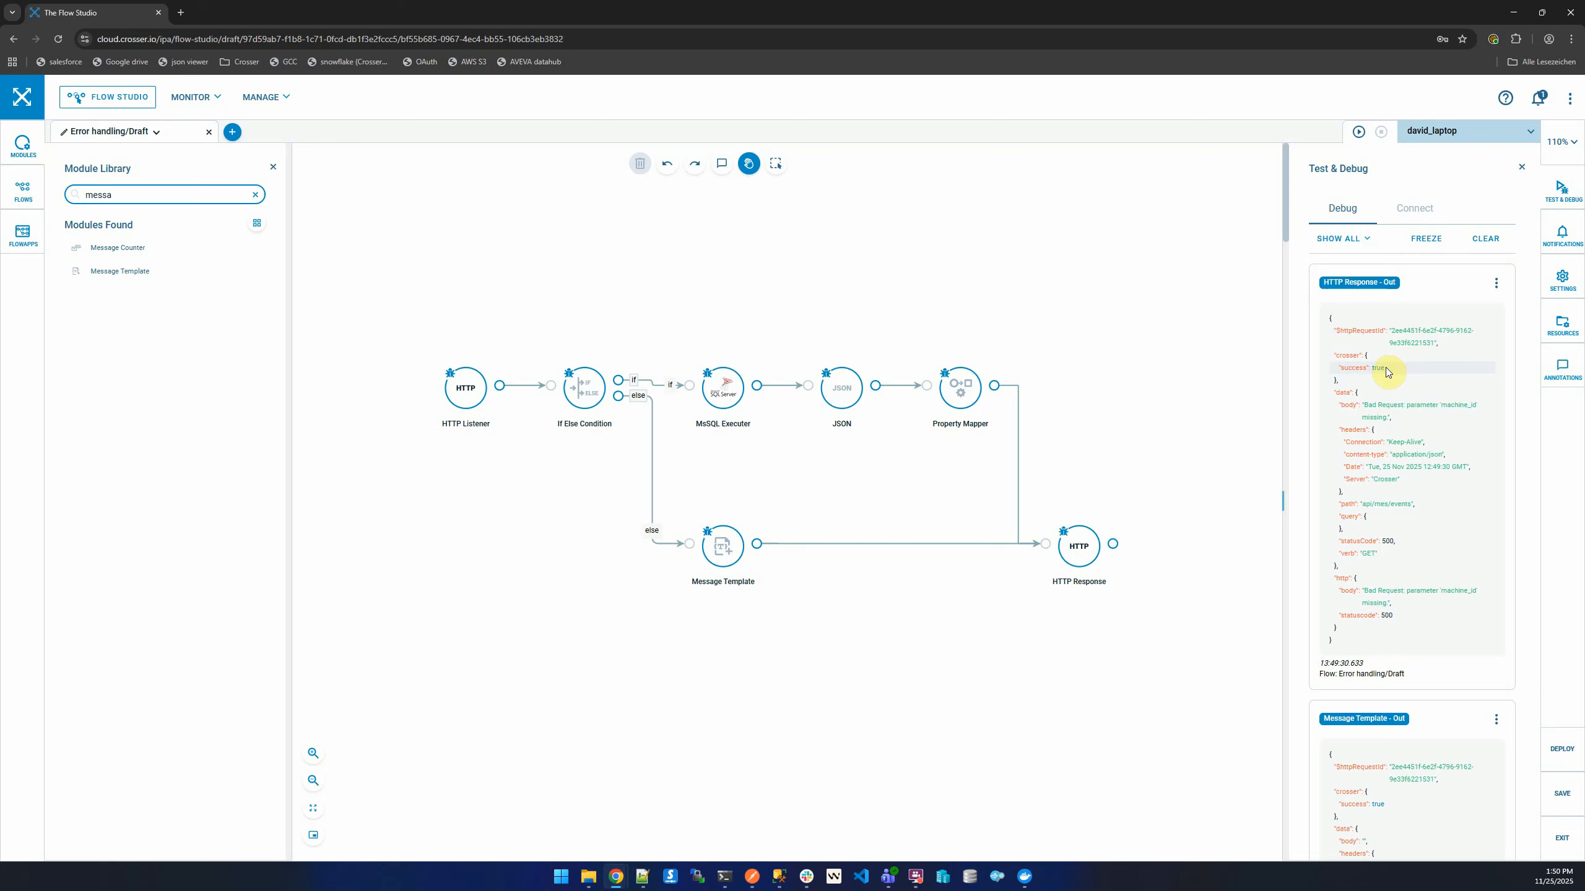
mouse_move(840, 359)
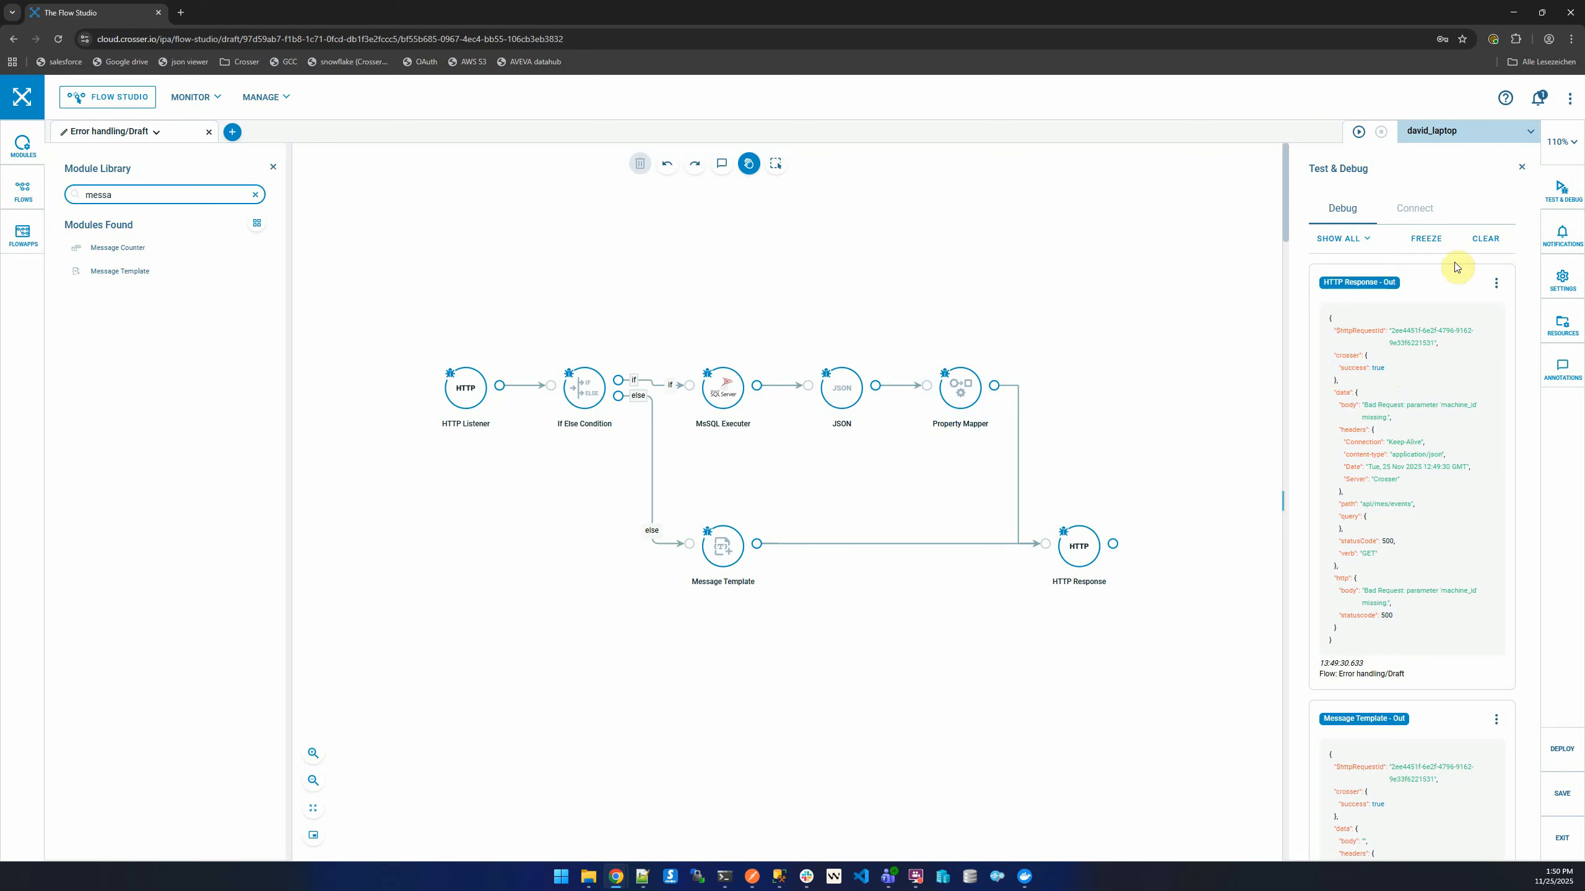
left_click(1489, 238)
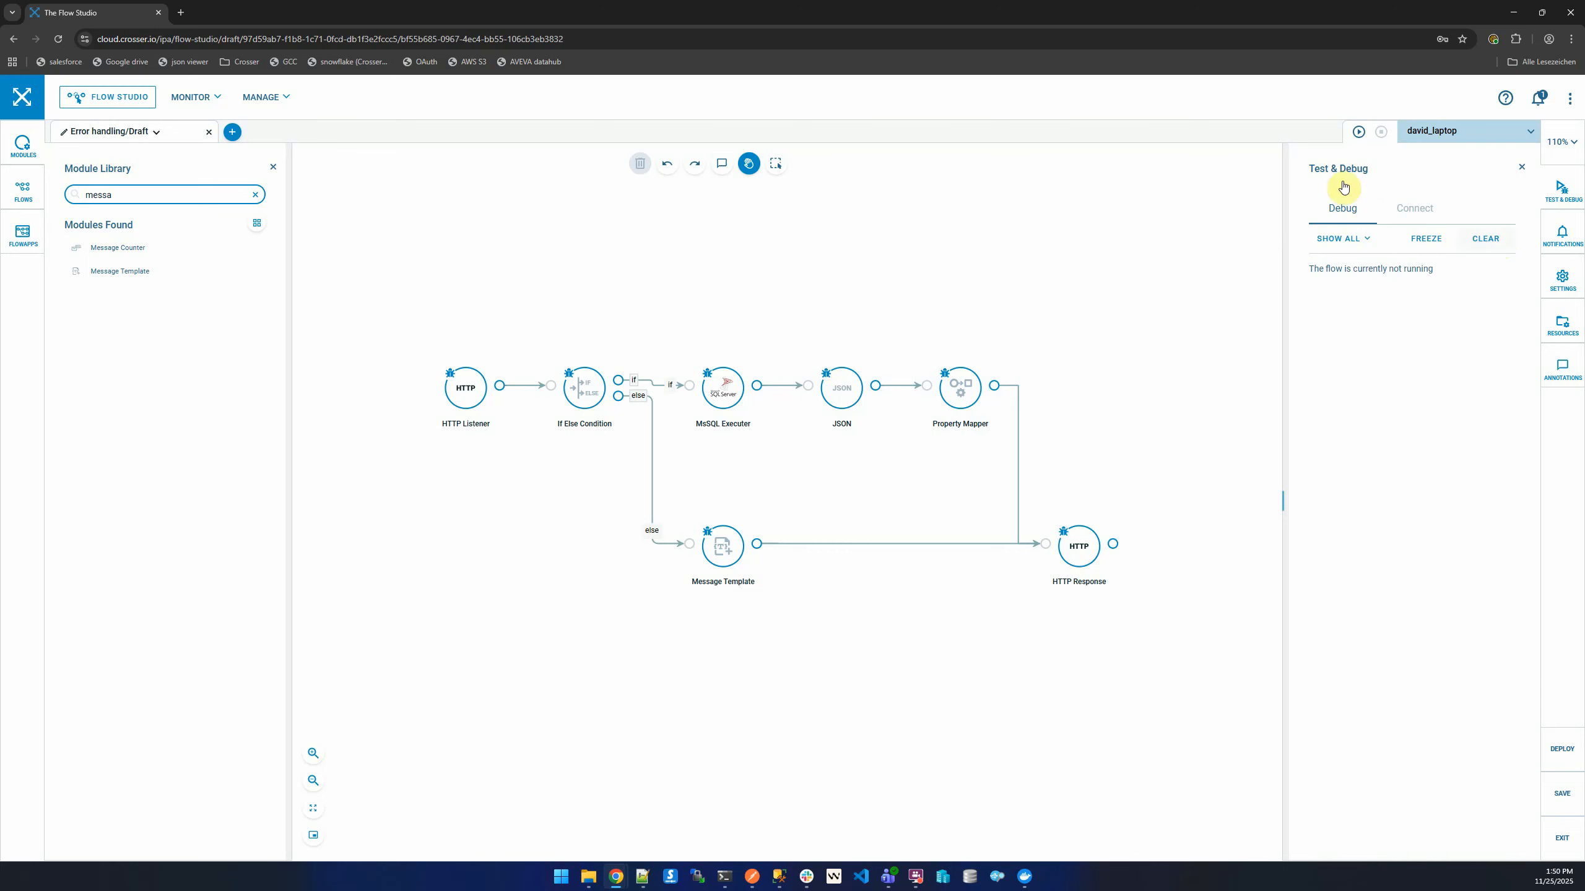
left_click(1362, 133)
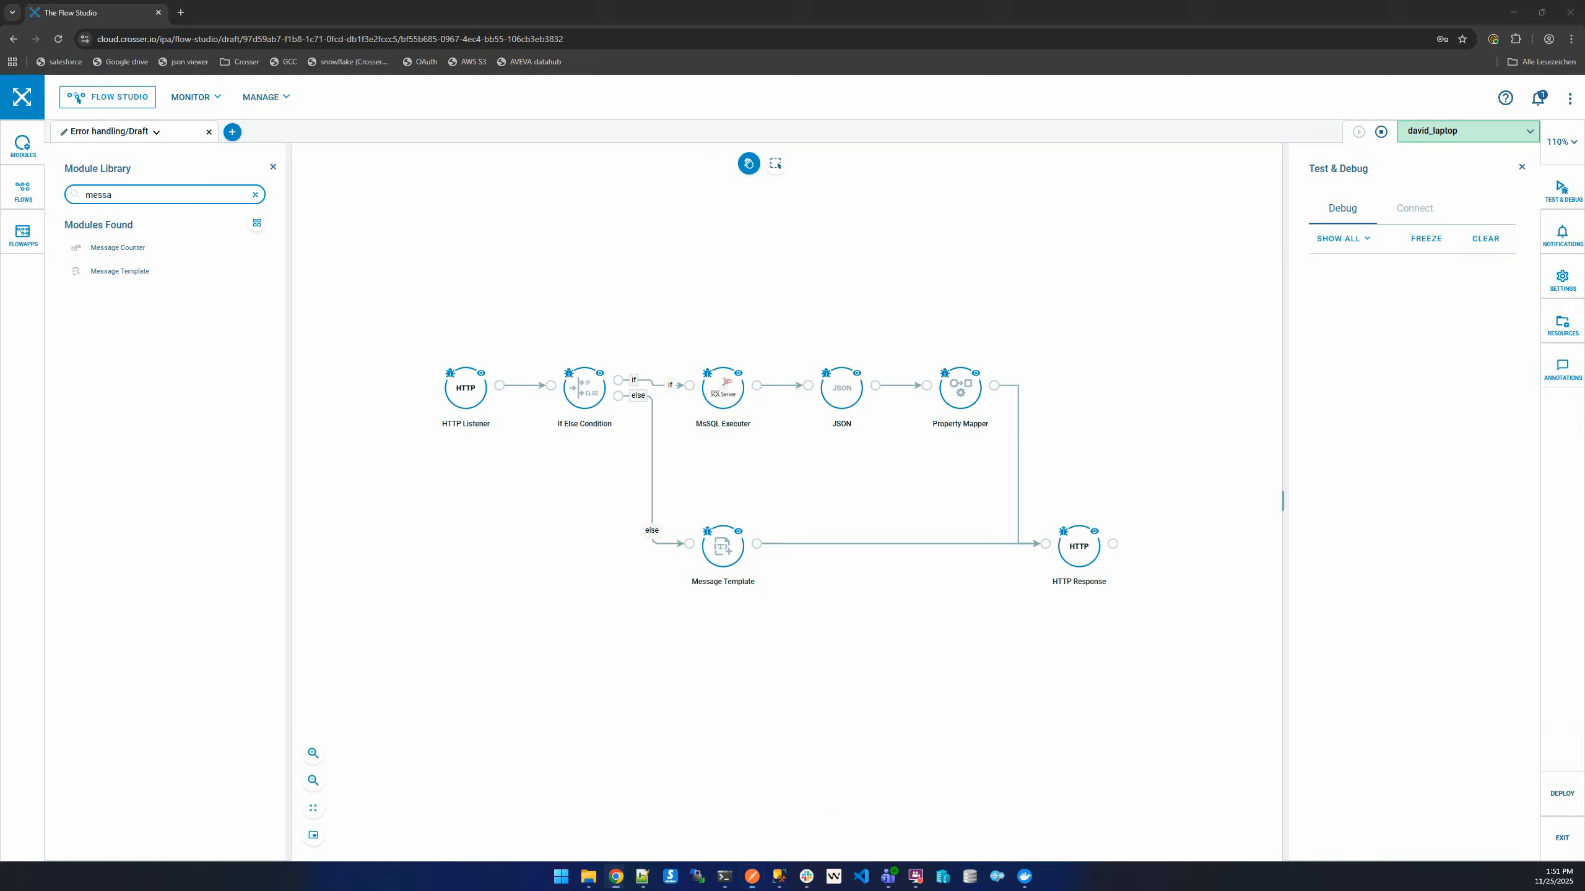
Step: Switch to Postman, re-enable the machine_id parameter with value MC-001, and send the GET request again
left_click(751, 876)
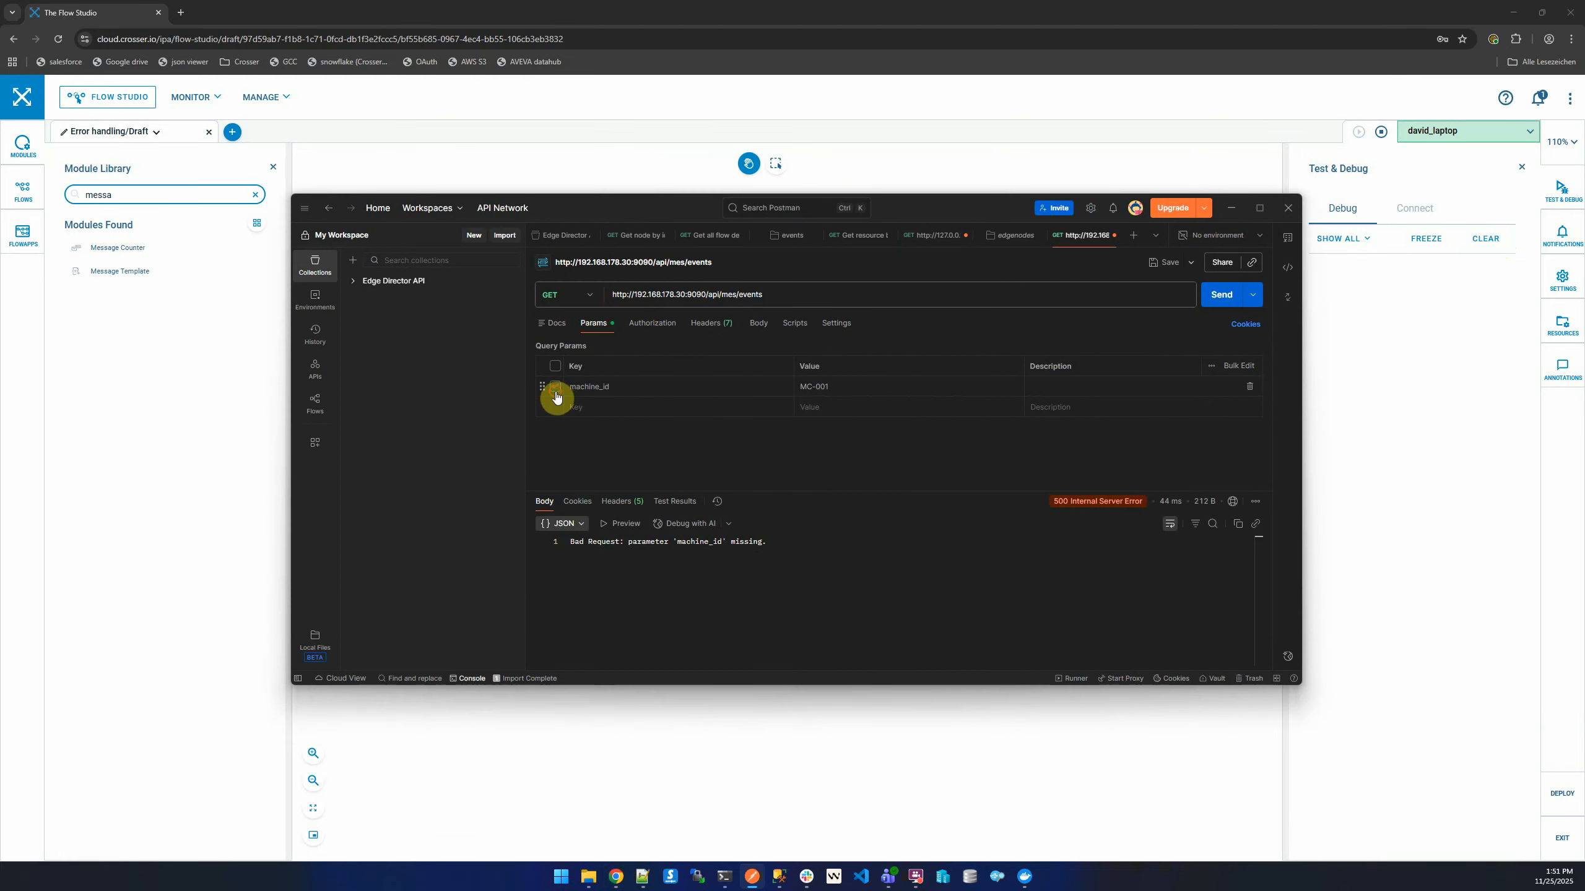
left_click(555, 388)
left_click(1212, 296)
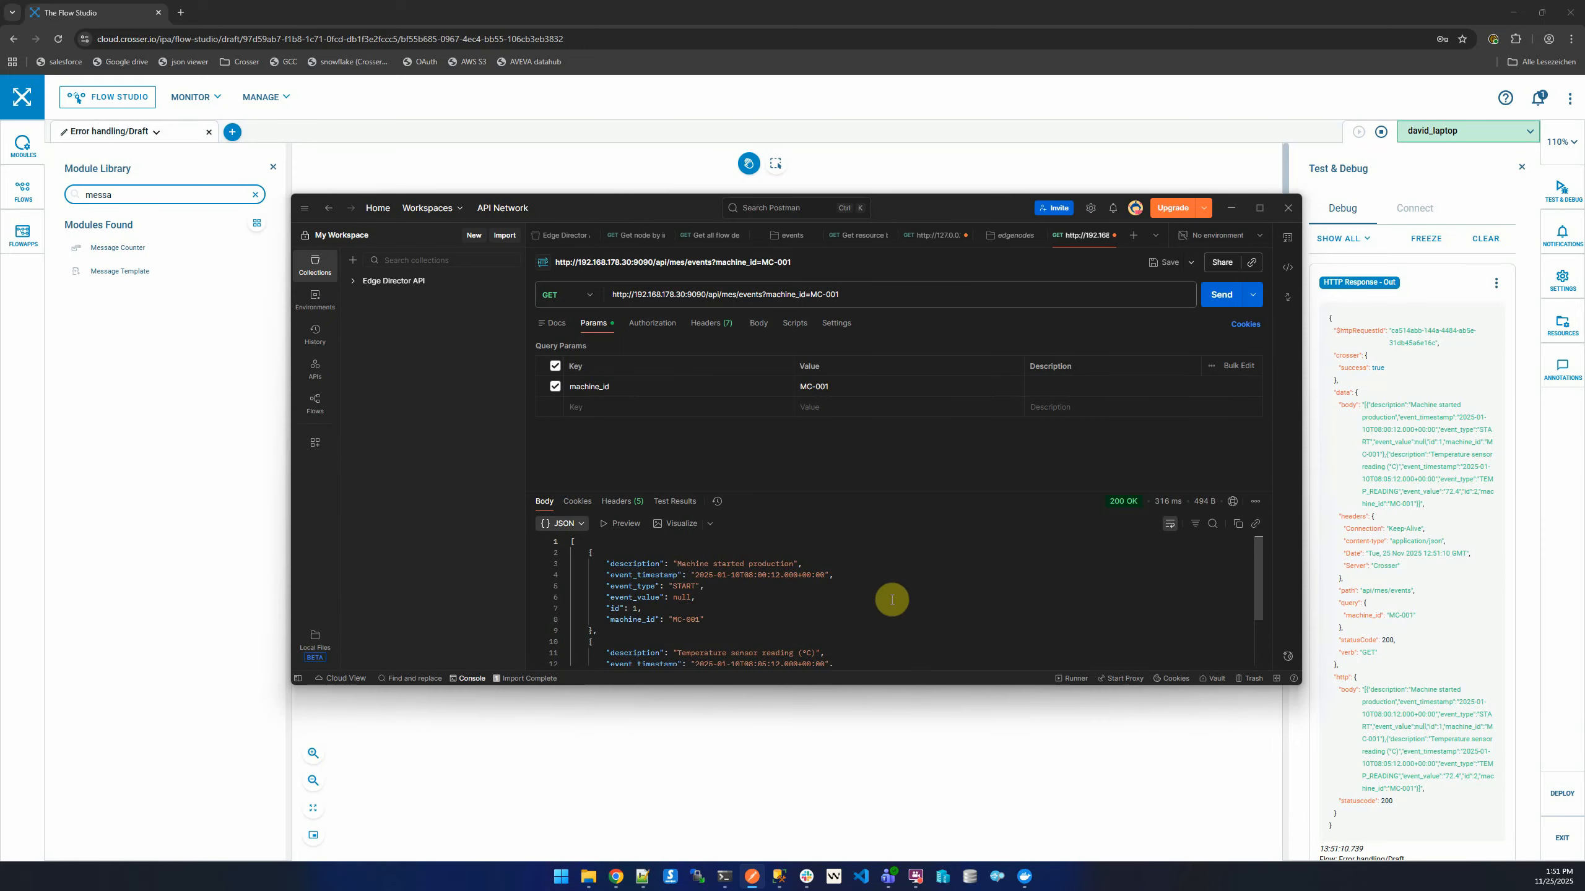
Step: Switch to the PowerShell terminal, stop the running sql-server container, and move the terminal out of view
left_click(723, 877)
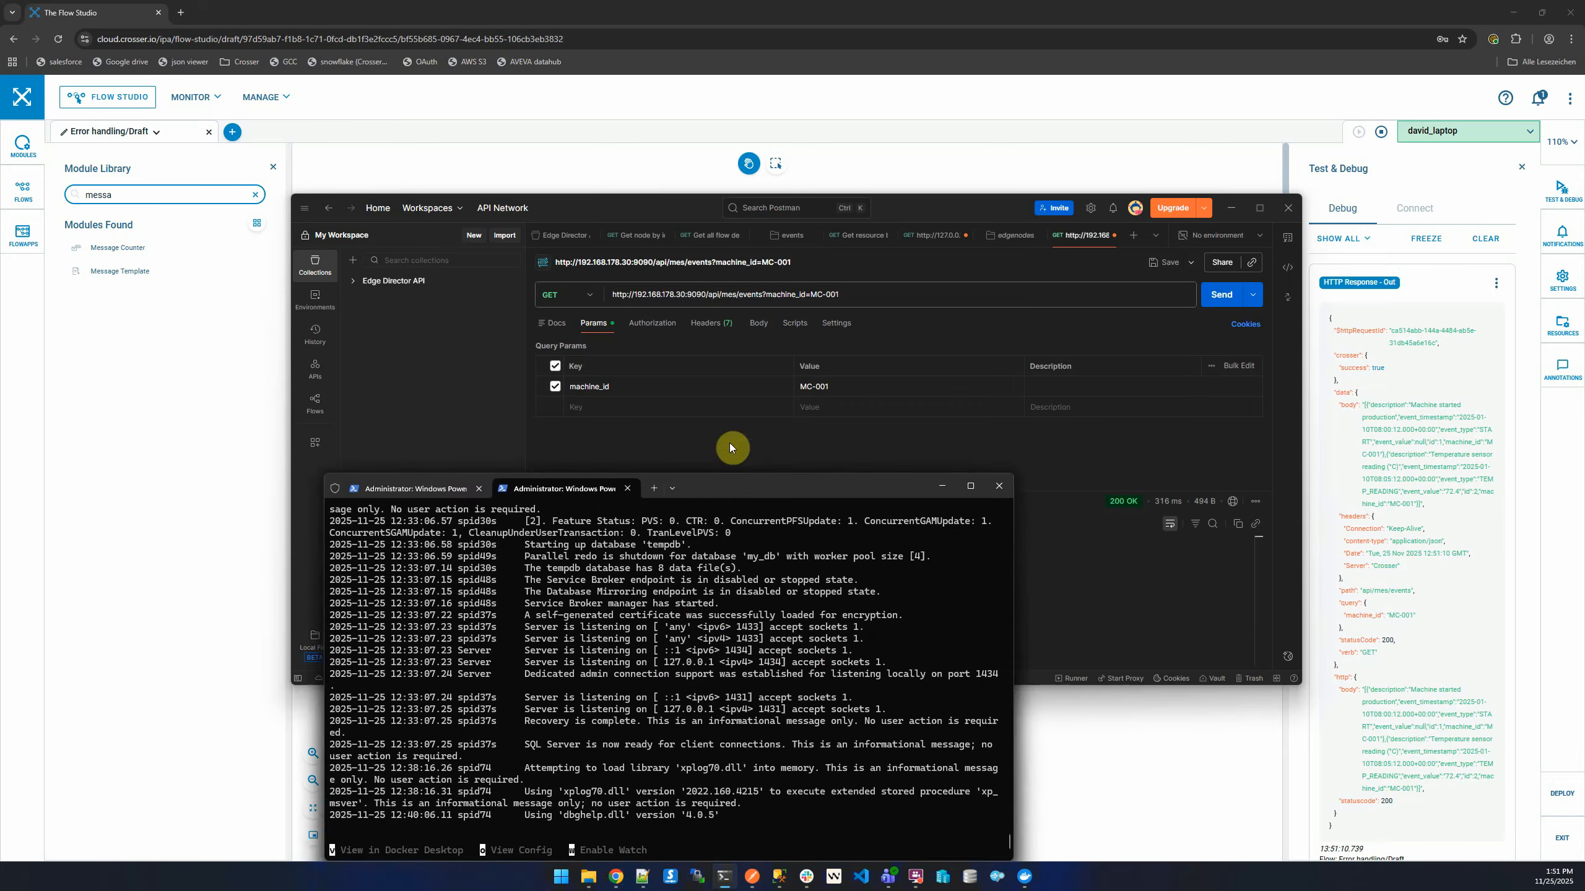
key("ctrl+c")
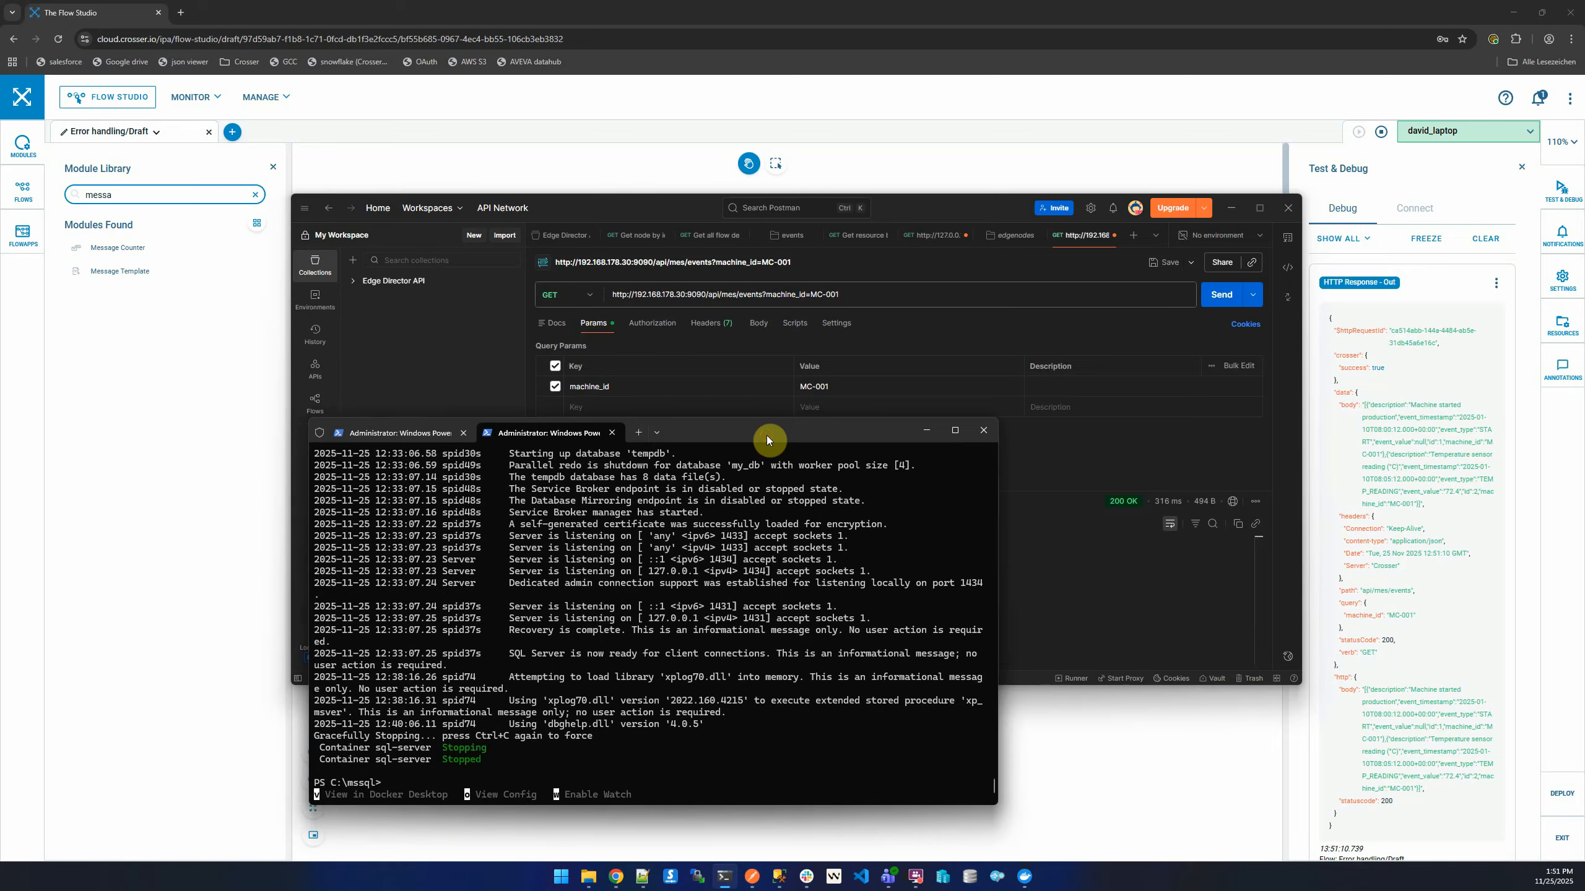
left_click_drag(767, 435, 796, 890)
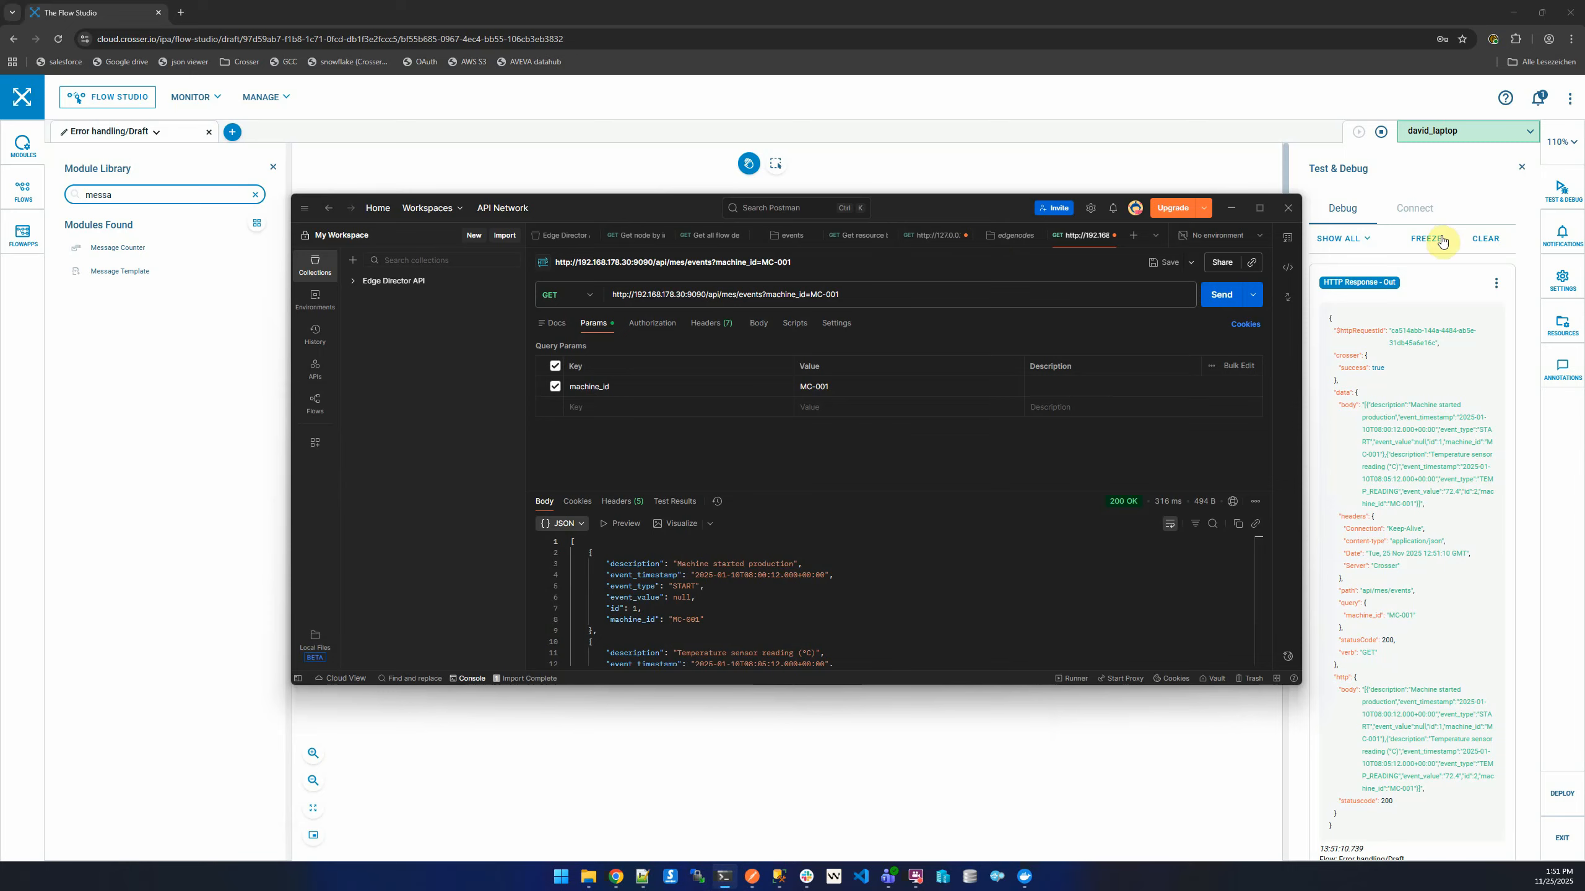
Step: Clear the debug messages, resend the GET request for machine_id MC-001 from Postman, and return to the flow
left_click(1485, 239)
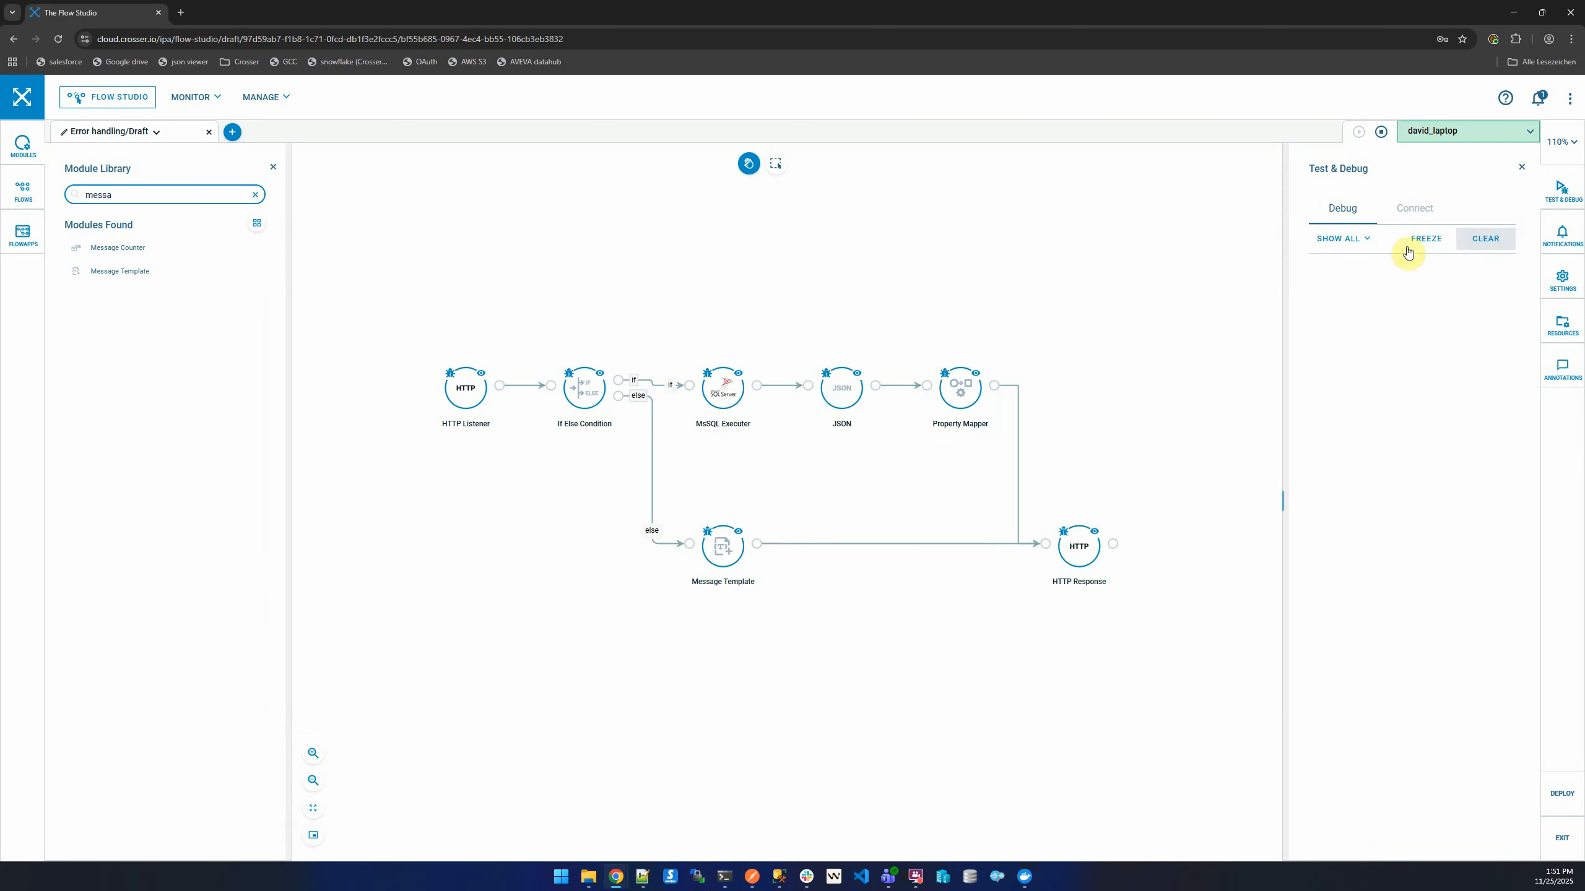
left_click(752, 877)
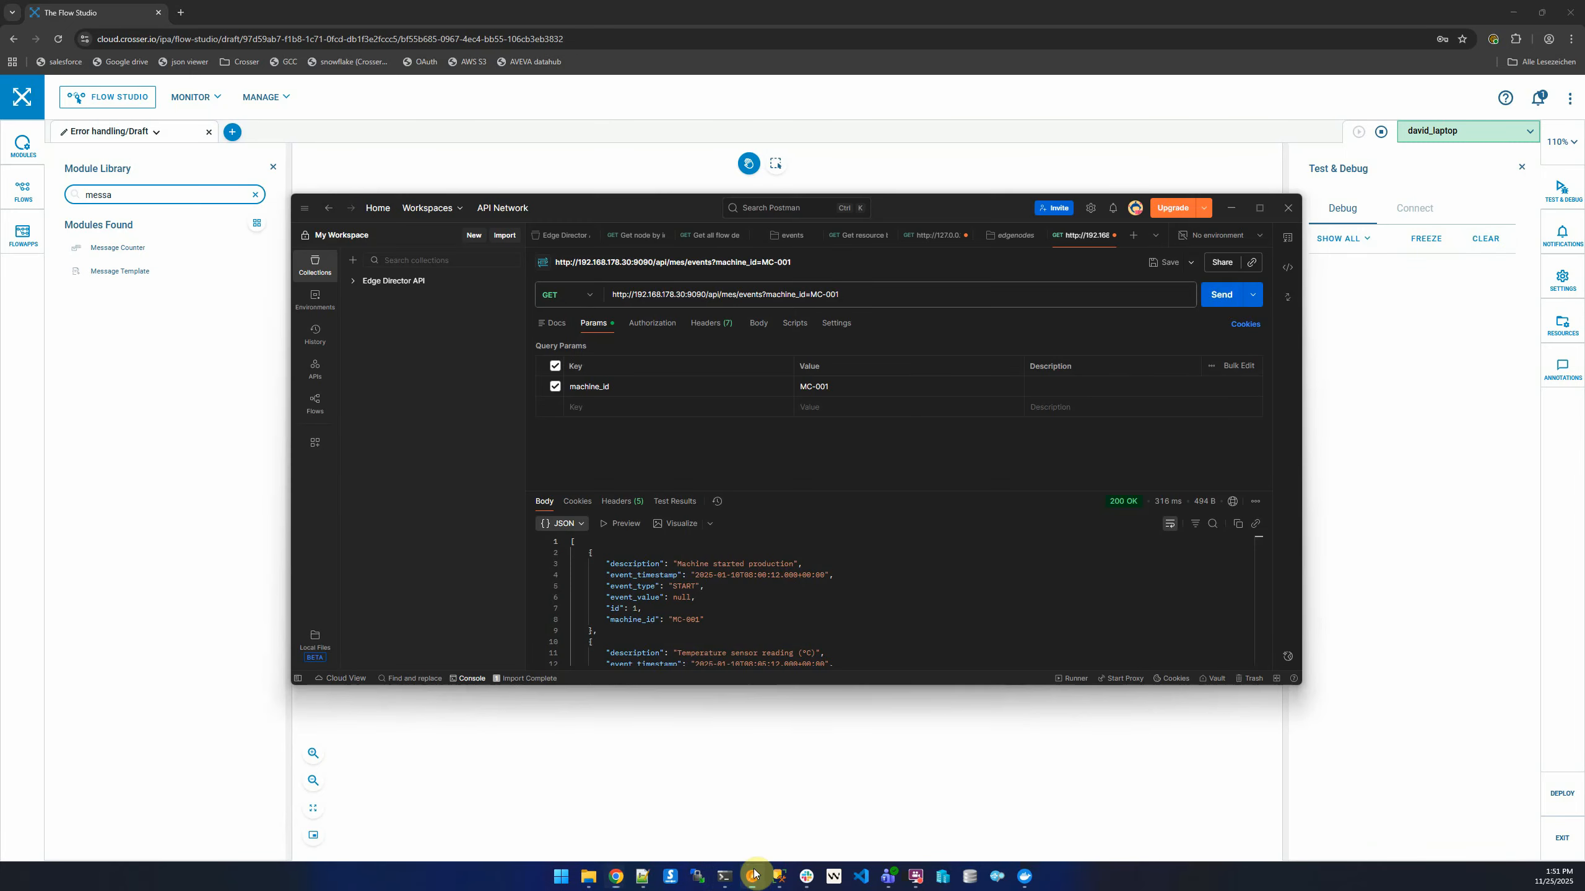
left_click(1221, 301)
left_click_drag(951, 212, 834, 279)
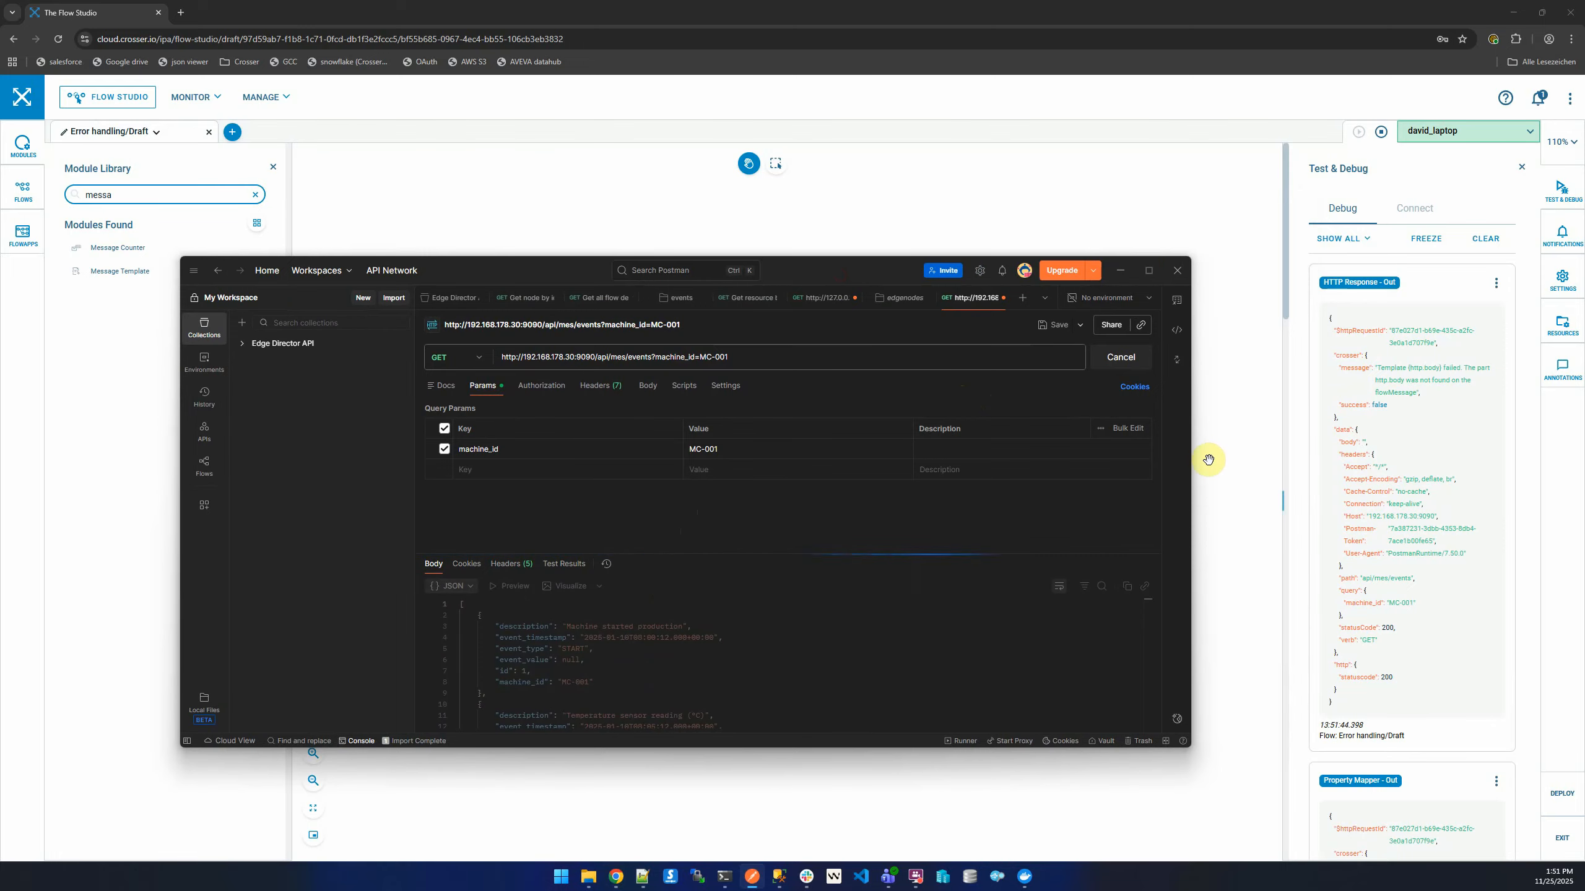
left_click(1208, 460)
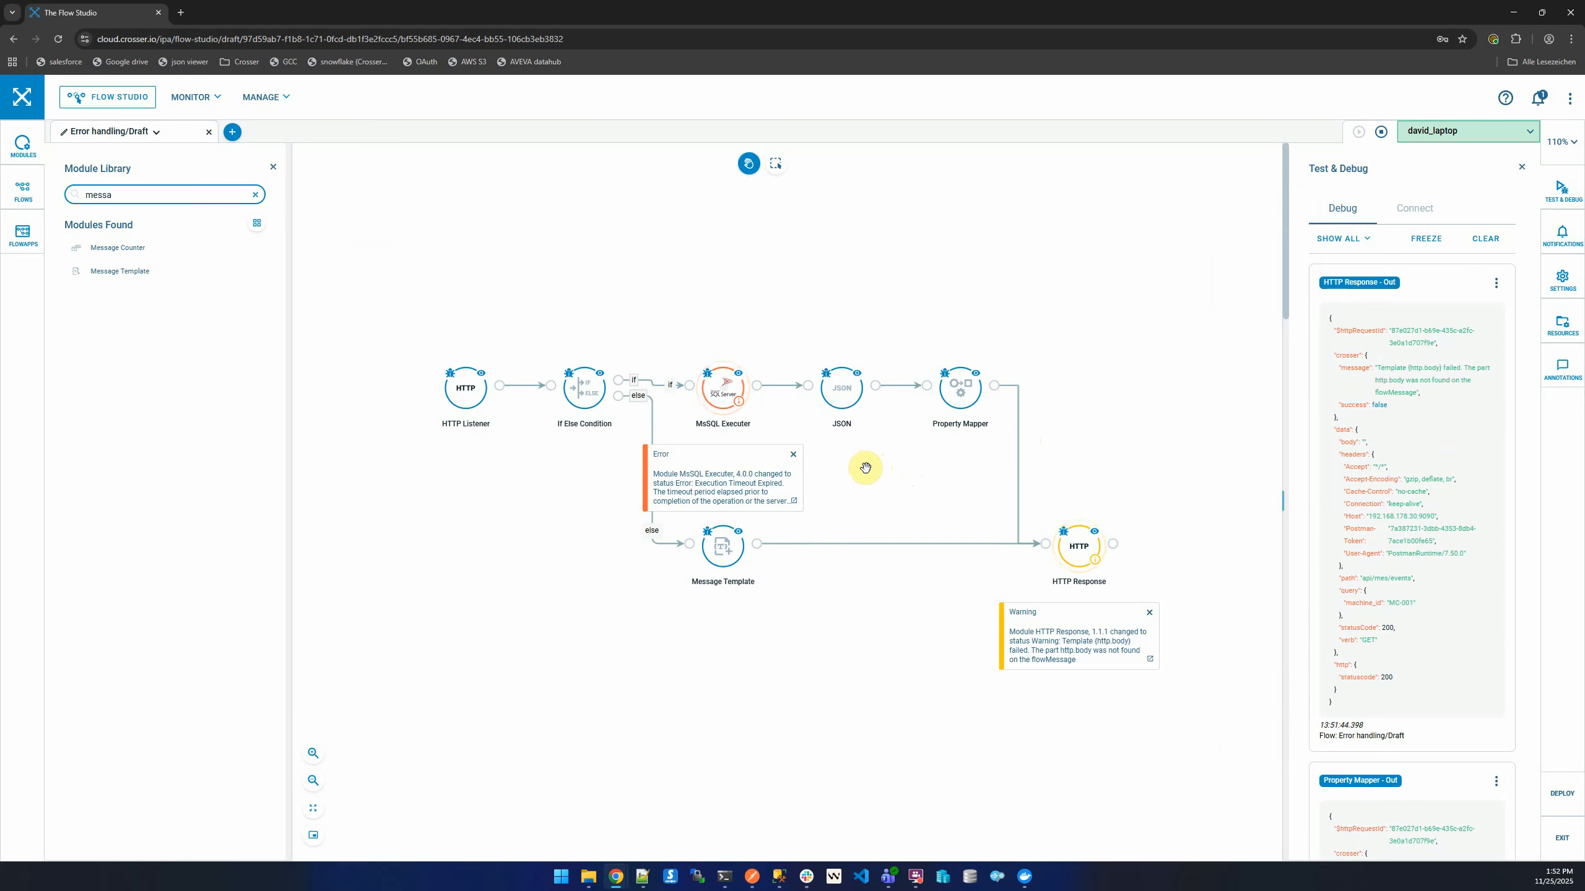
Step: Examine the MsSQL Executer's error notification details and review the module's settings
left_click(728, 476)
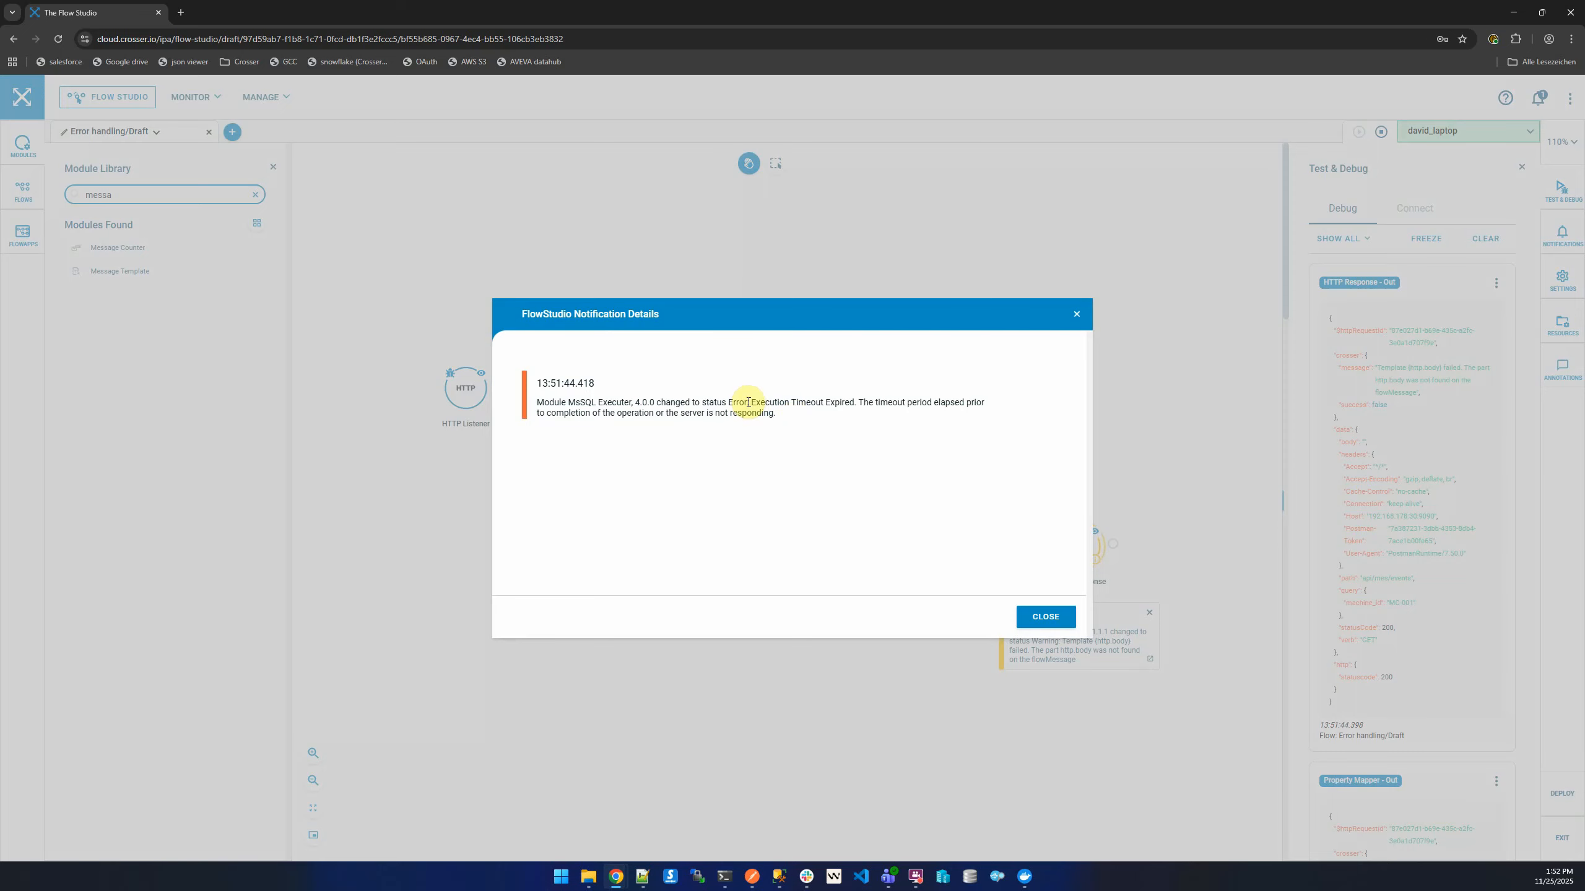
left_click_drag(751, 402, 859, 402)
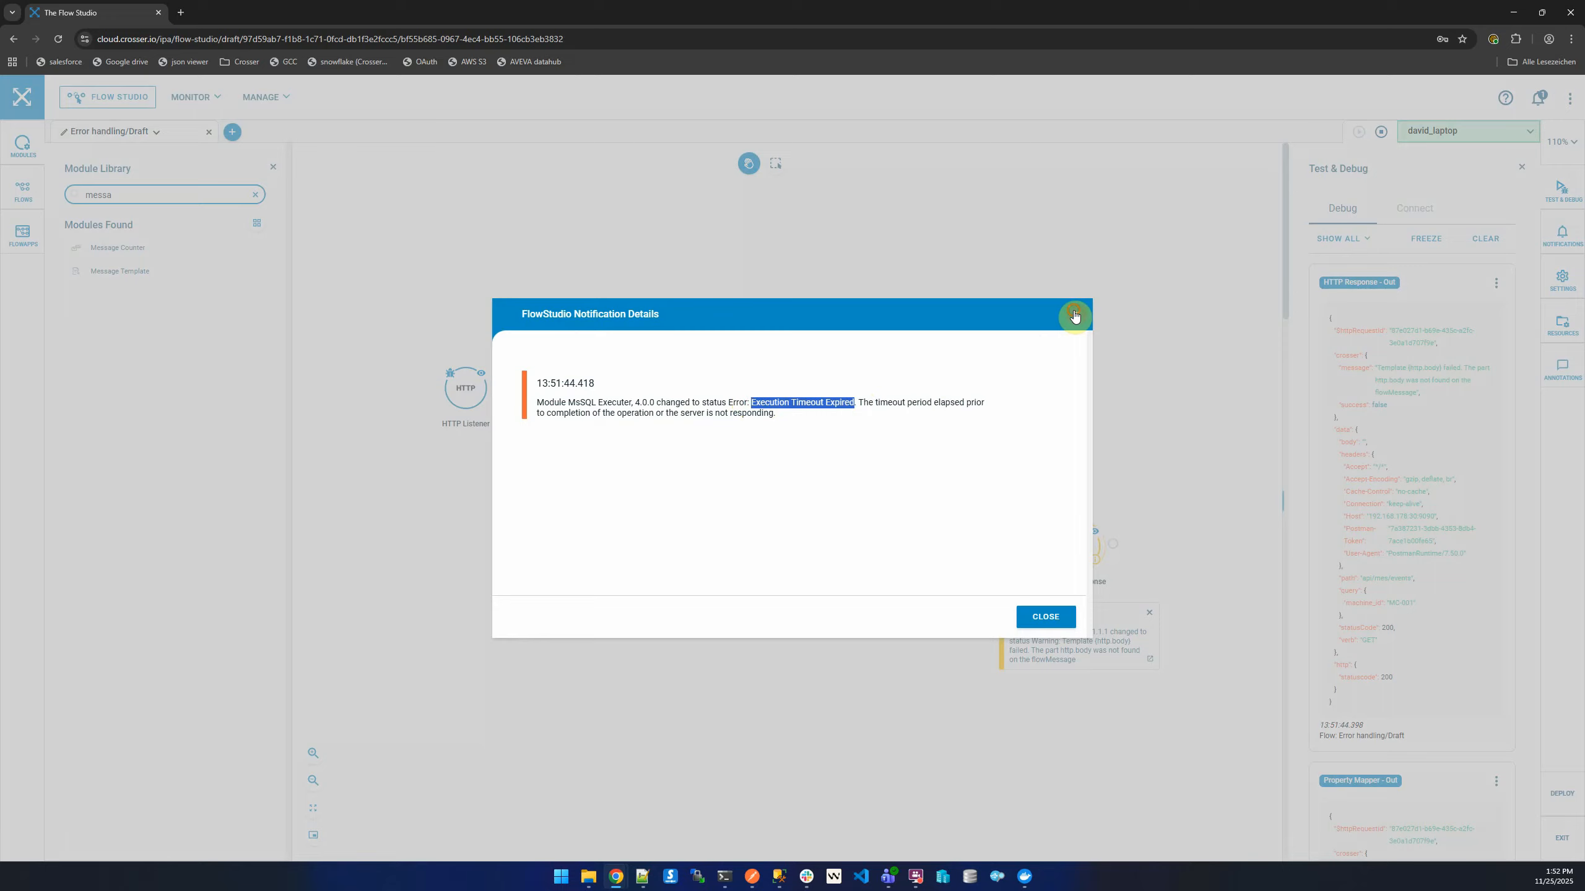
left_click(1075, 315)
left_click(706, 353)
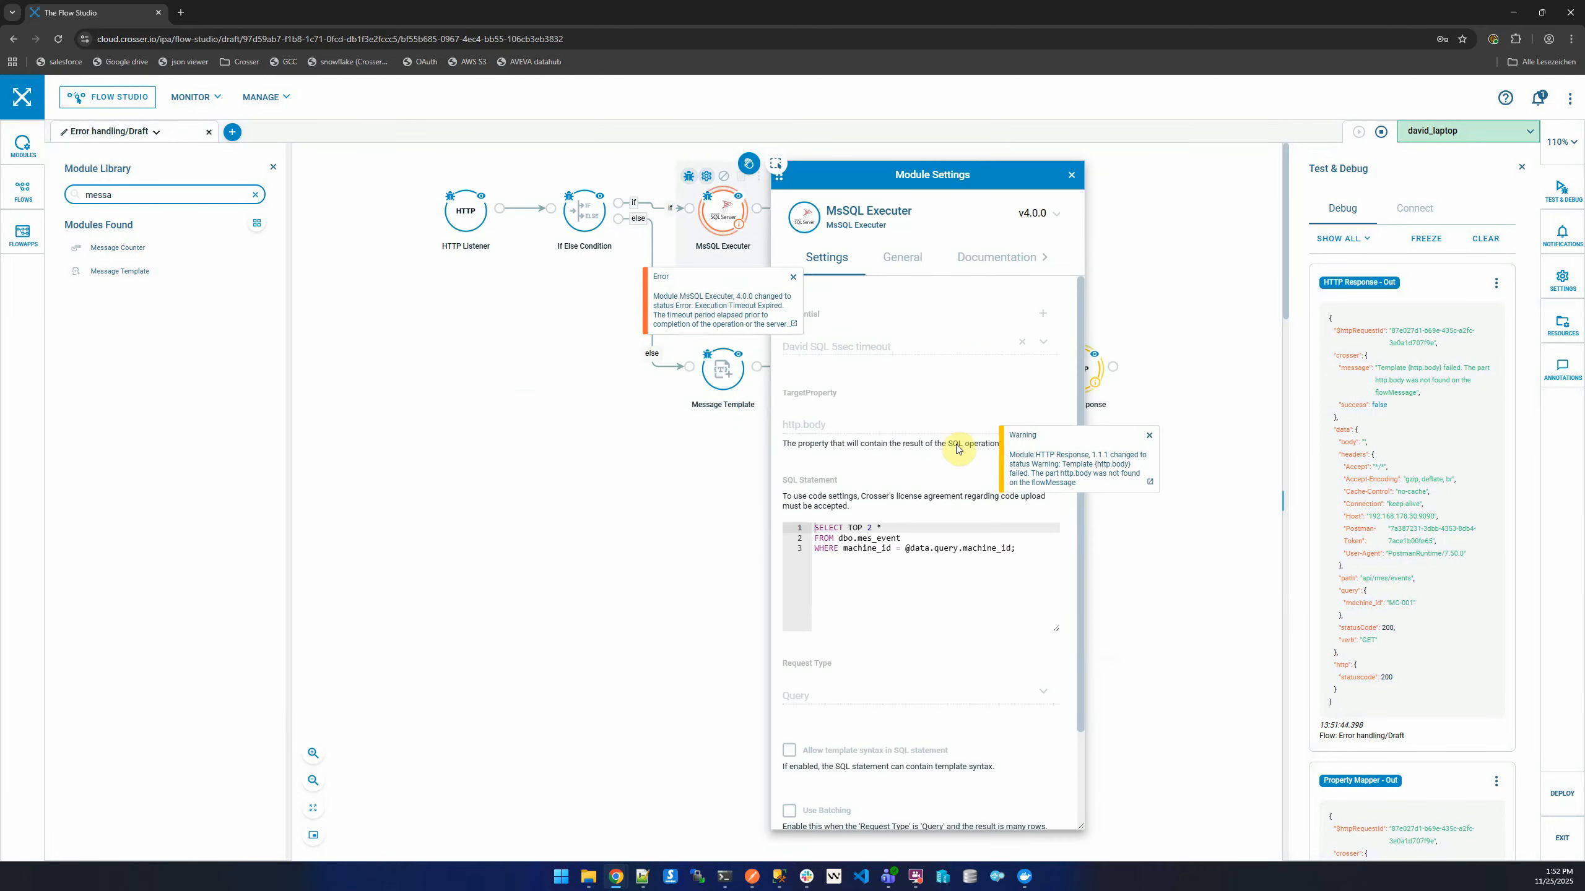
left_click(1072, 172)
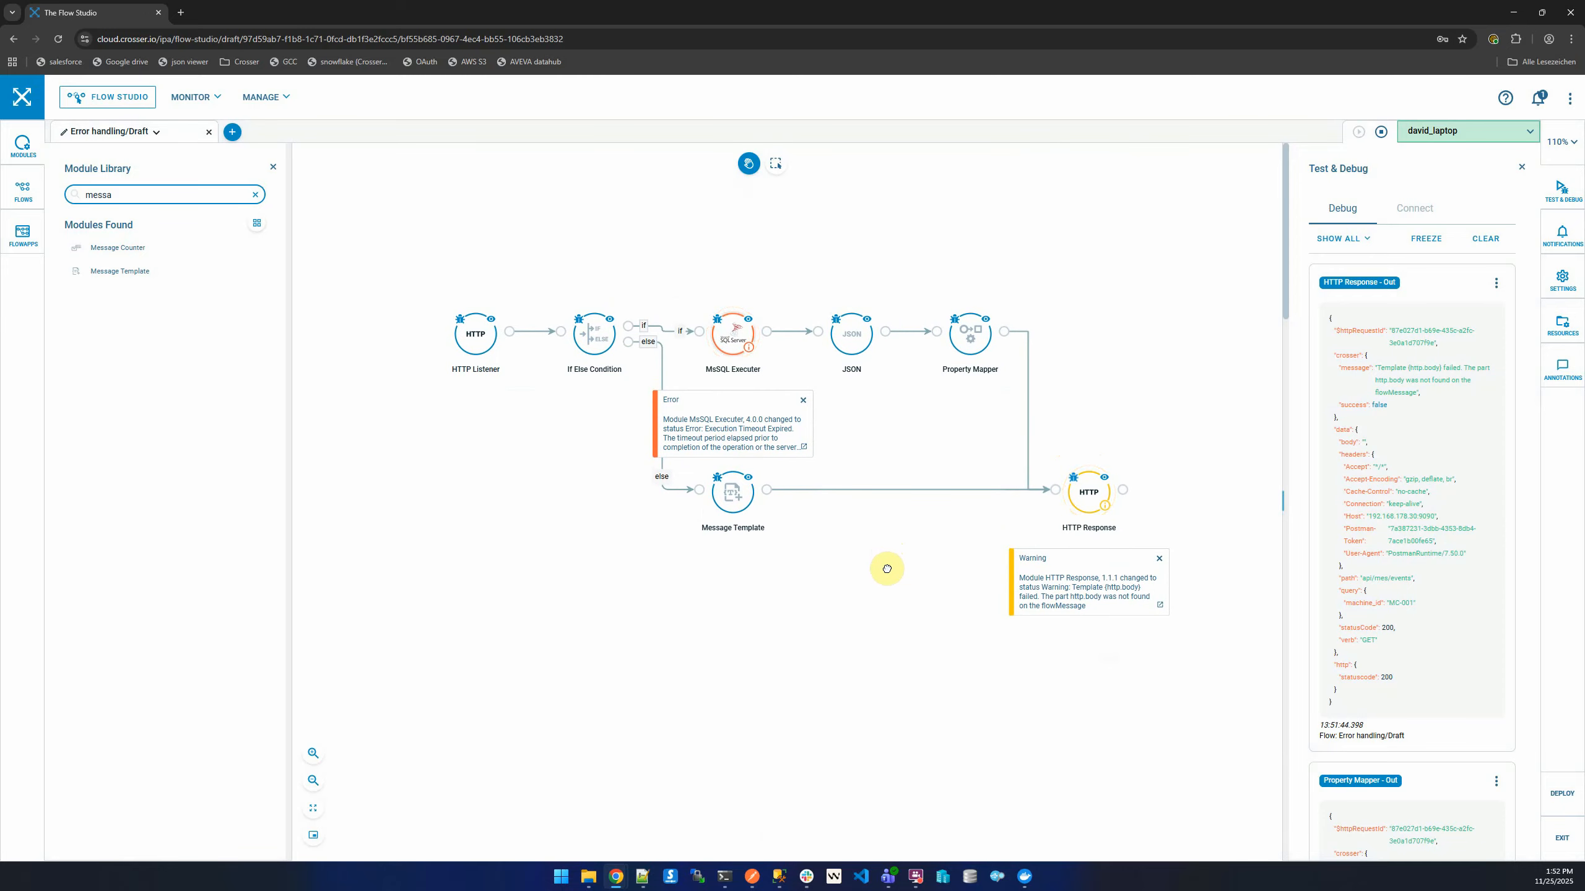
Step: Trace the failed message's path from the HTTP Listener through each module to the HTTP Response
mouse_move(476, 340)
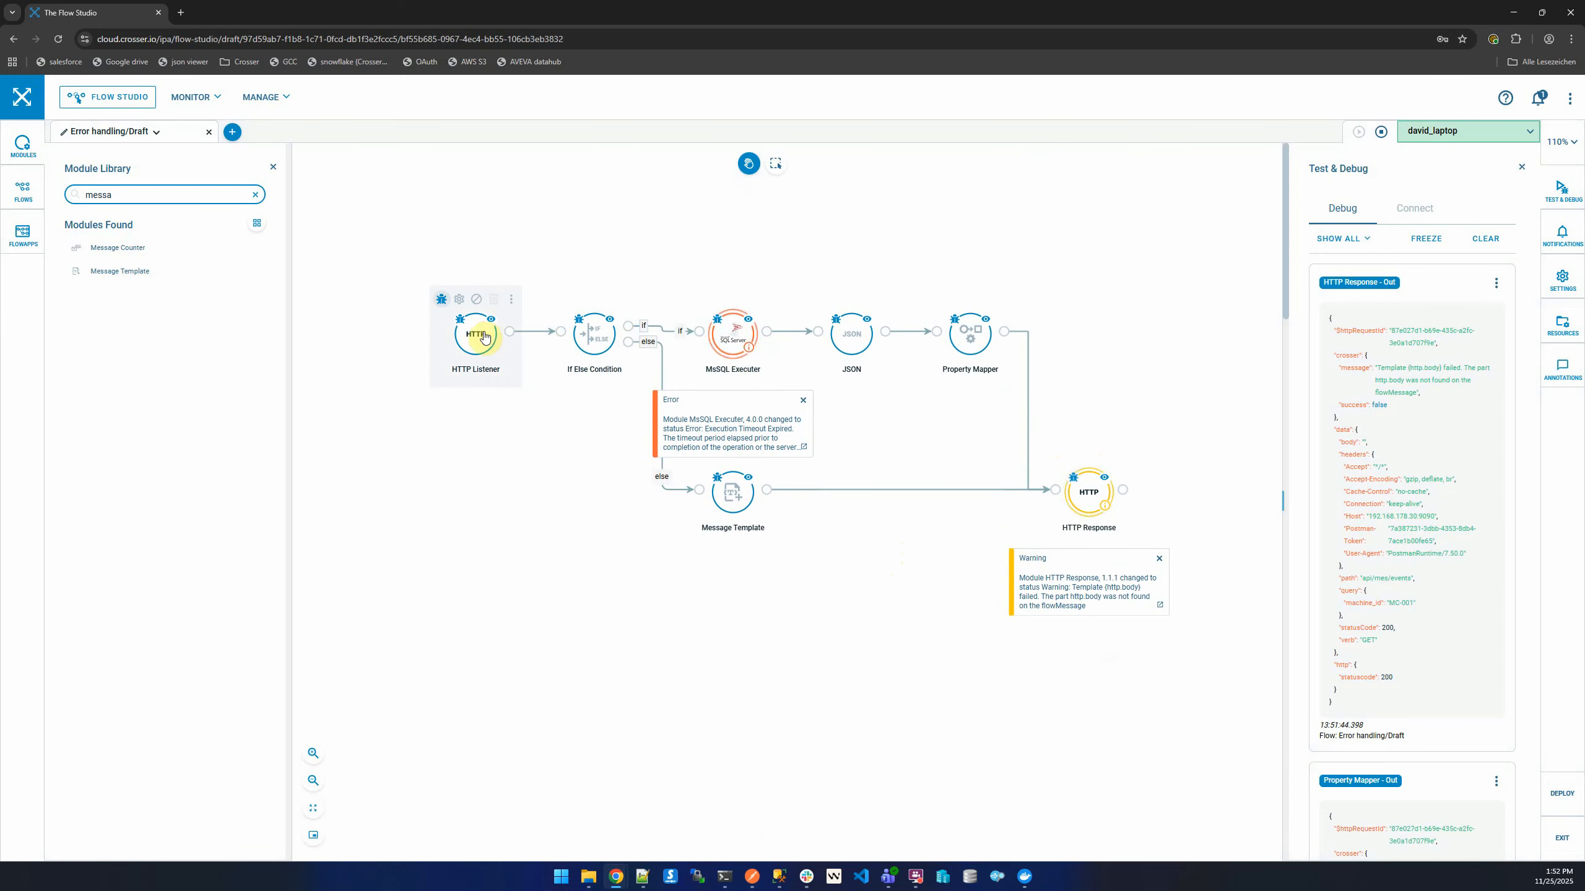
mouse_move(605, 356)
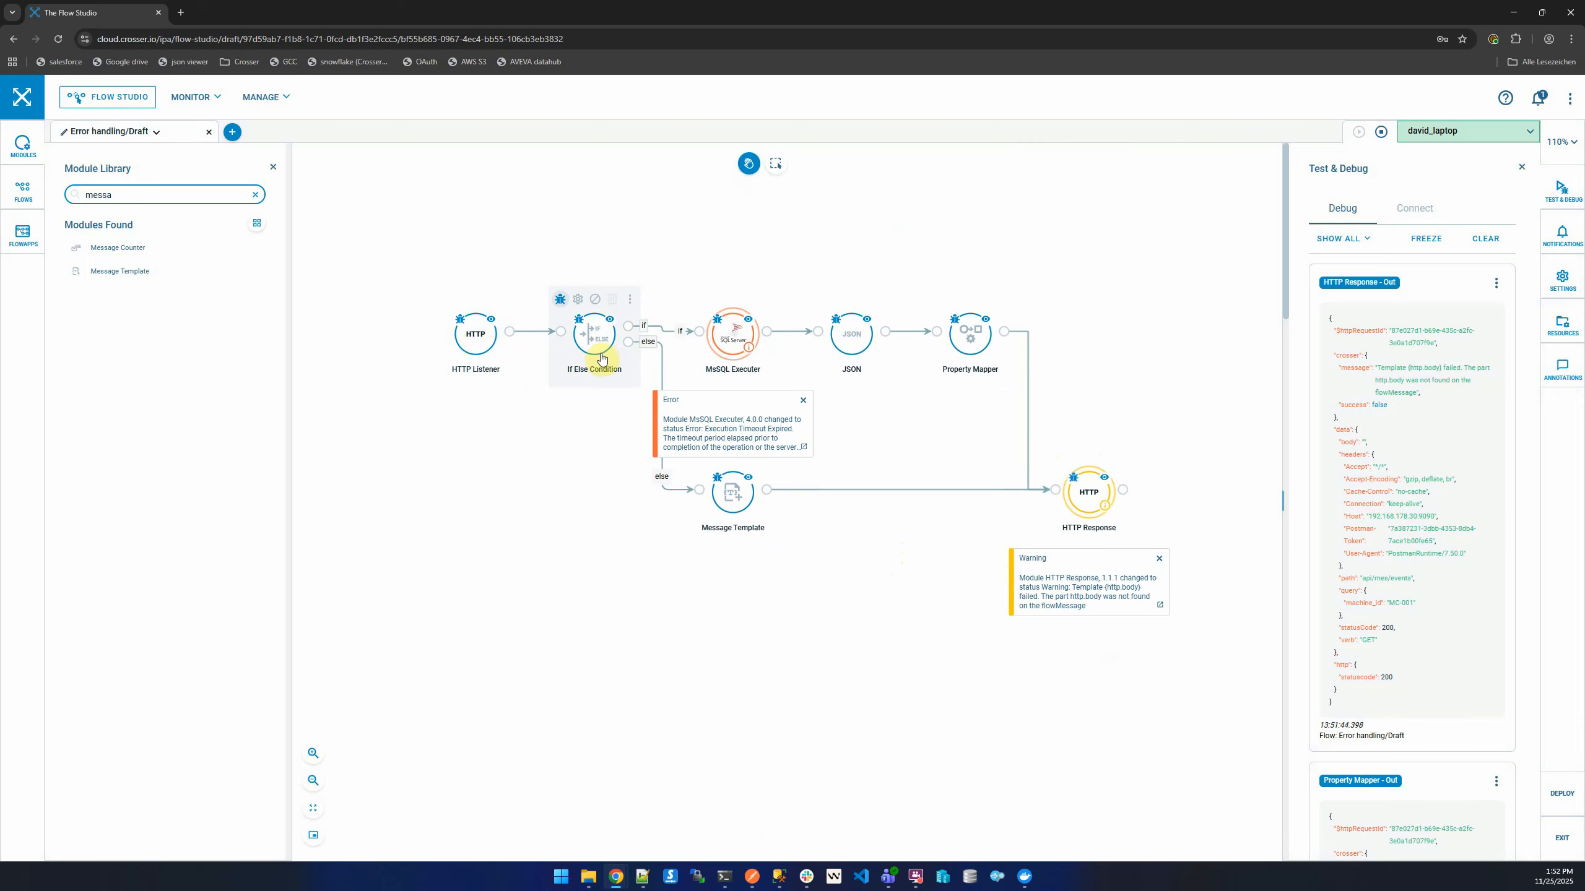
mouse_move(729, 362)
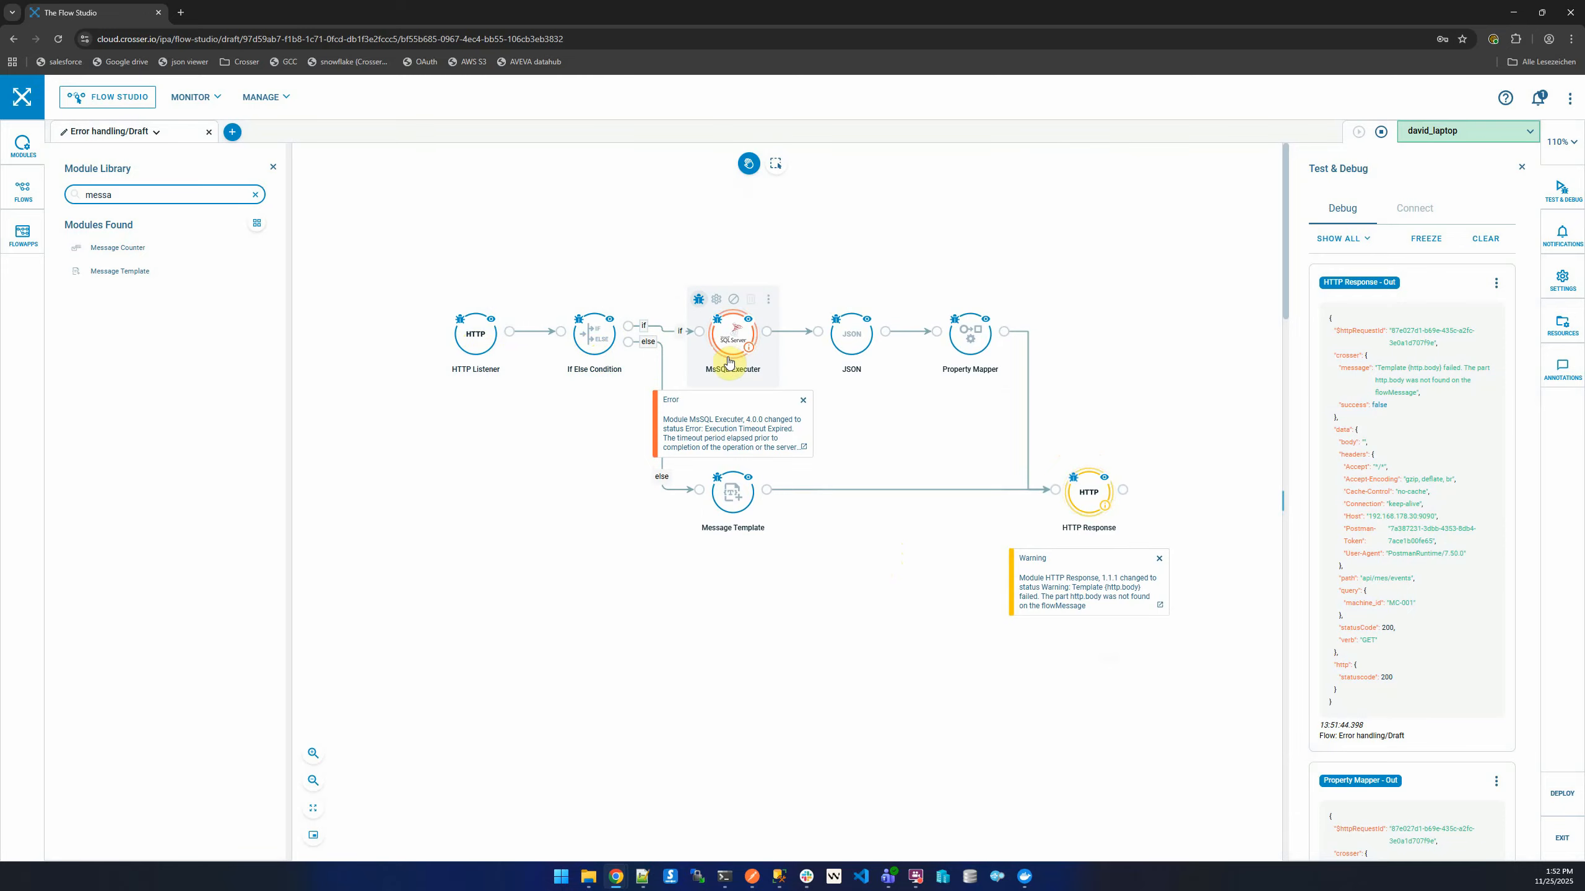
left_click(847, 353)
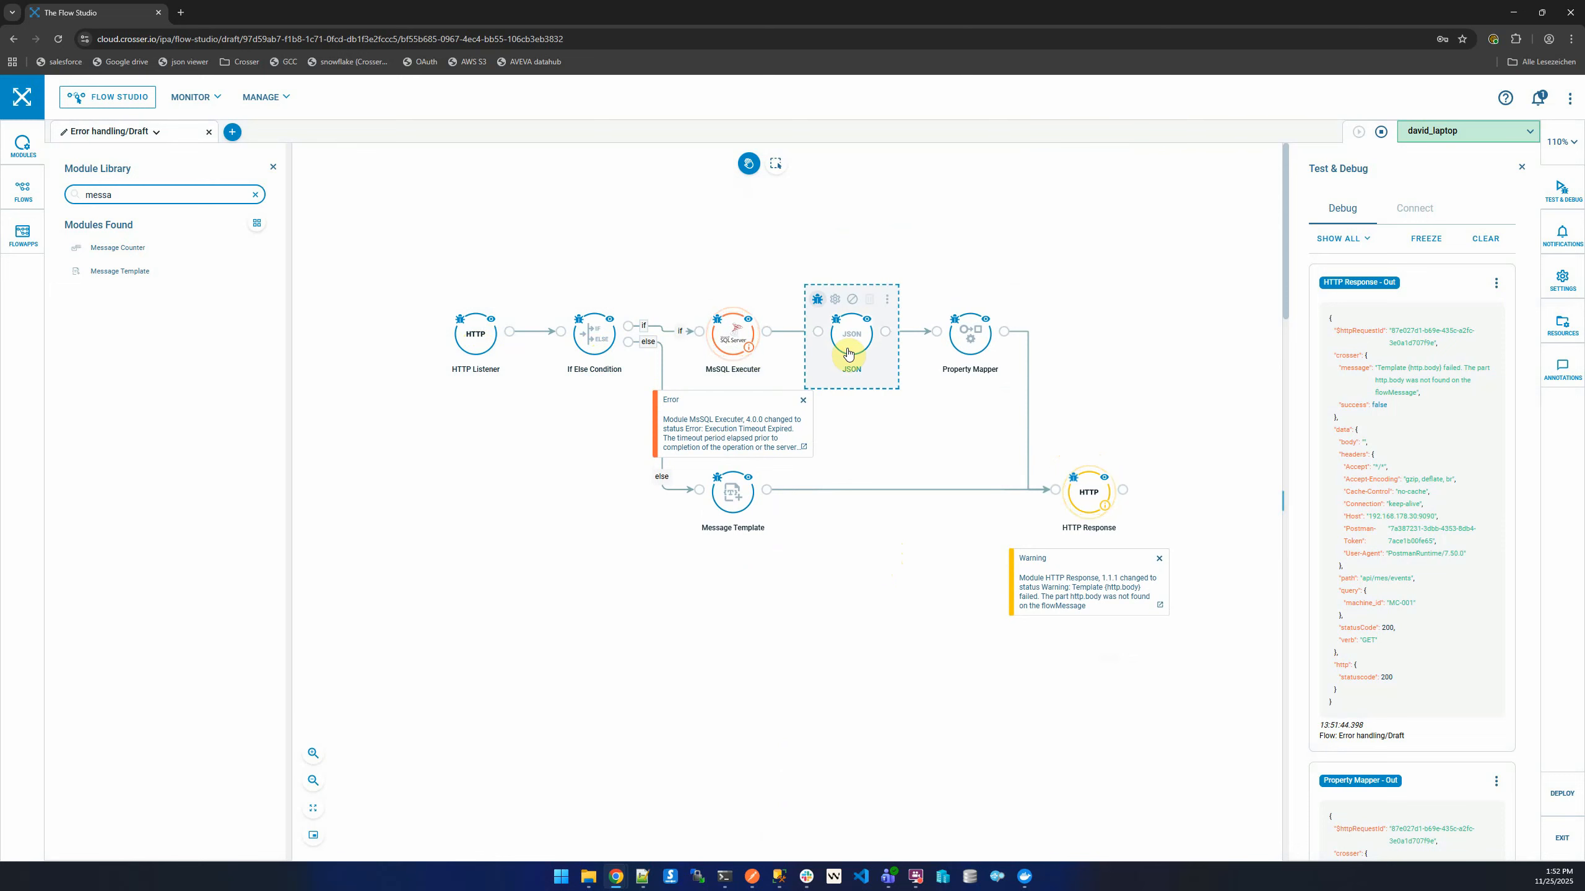
left_click(961, 360)
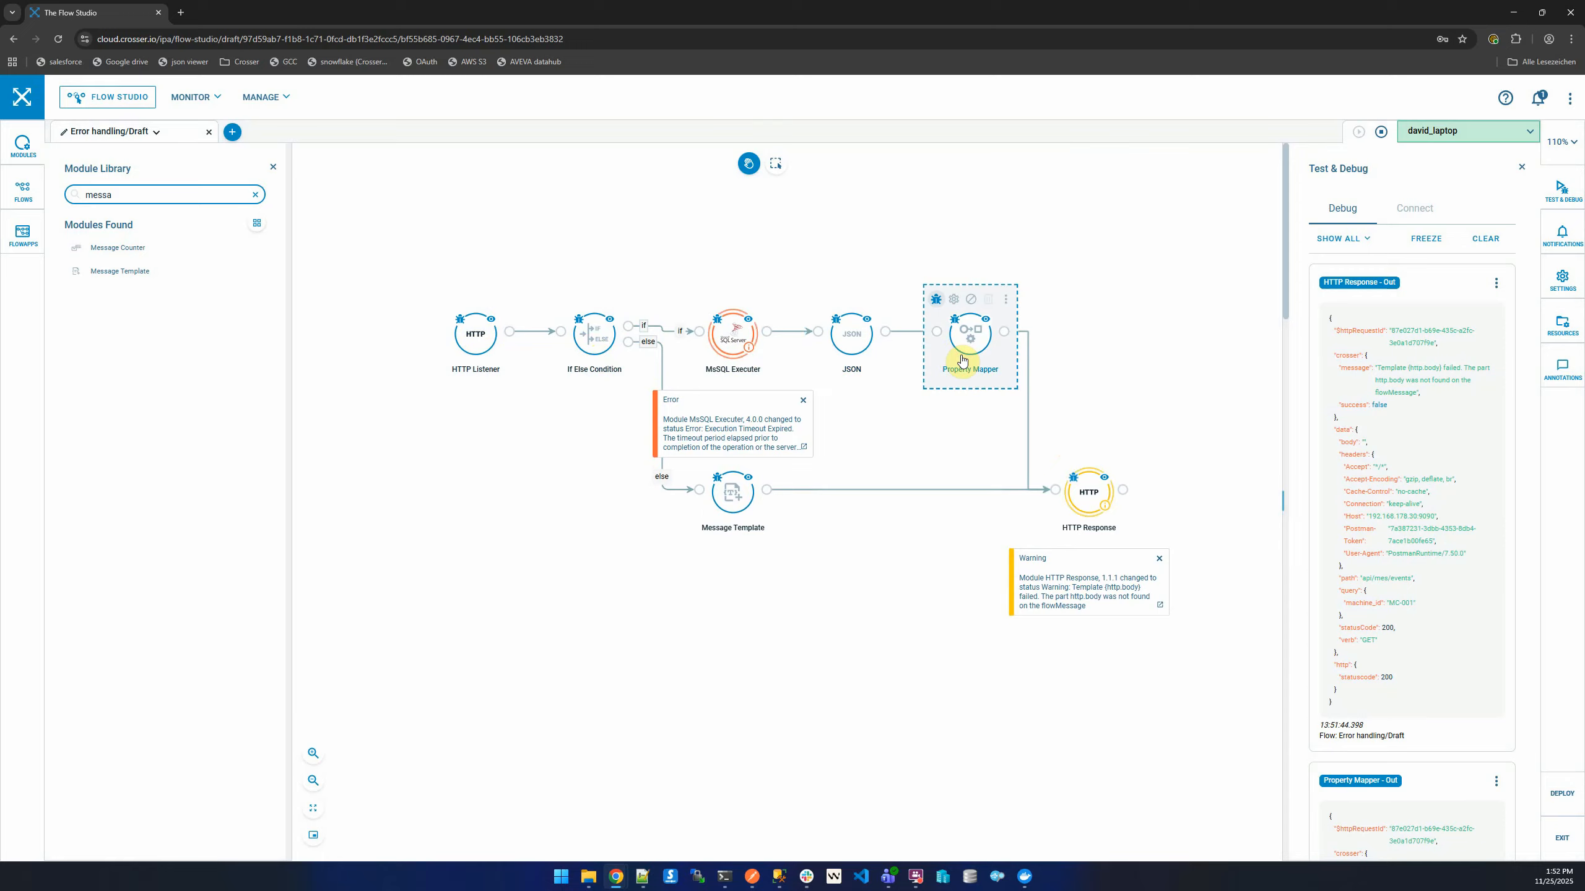
left_click(1089, 516)
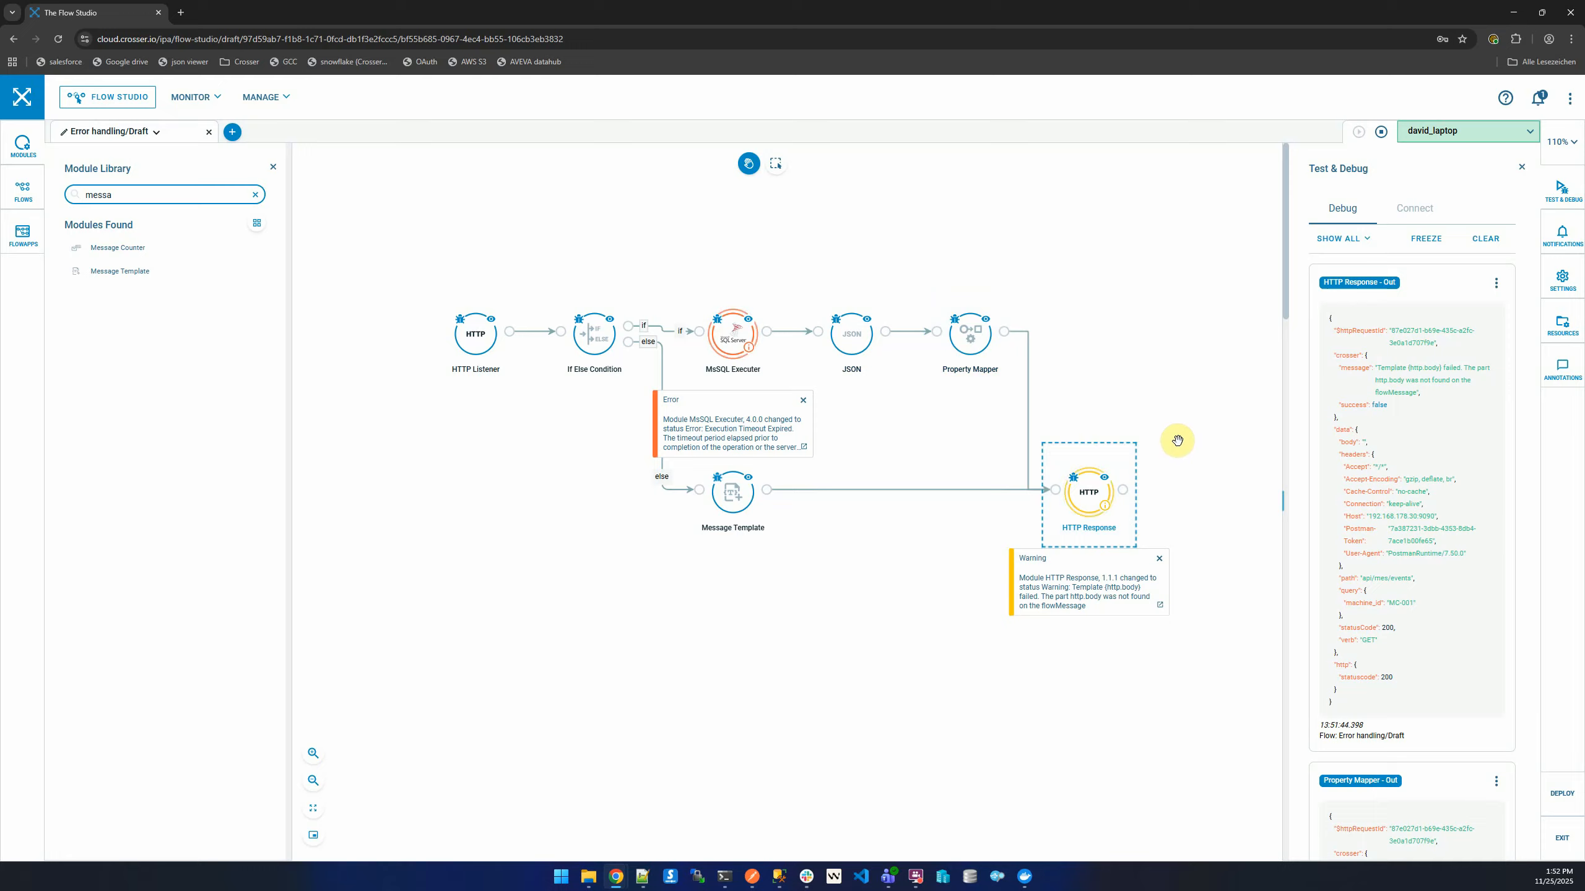
mouse_move(784, 359)
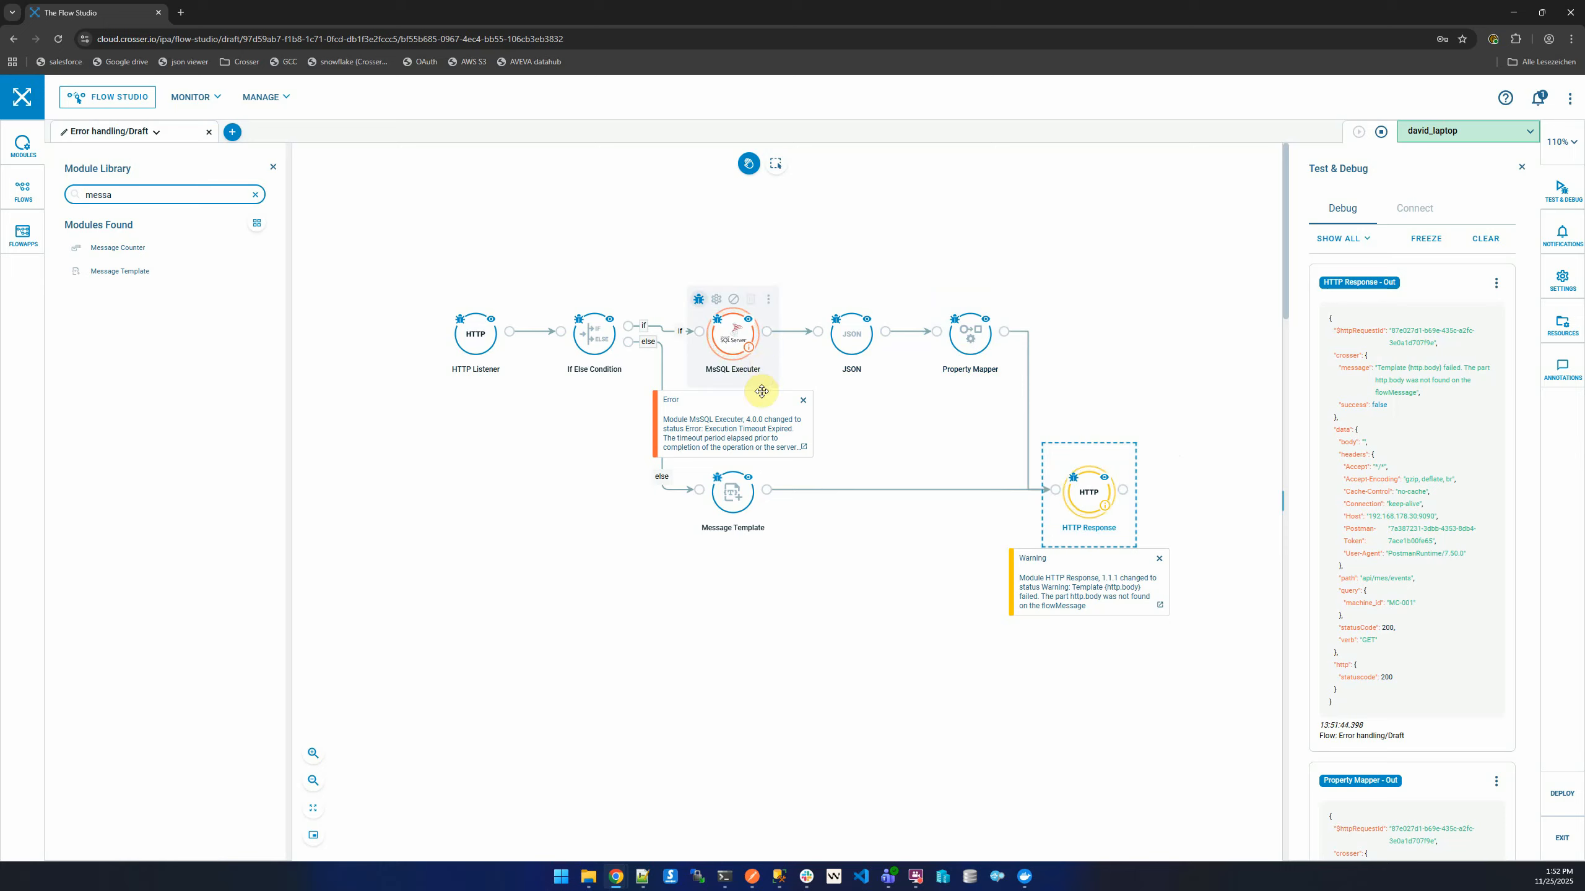
mouse_move(1076, 507)
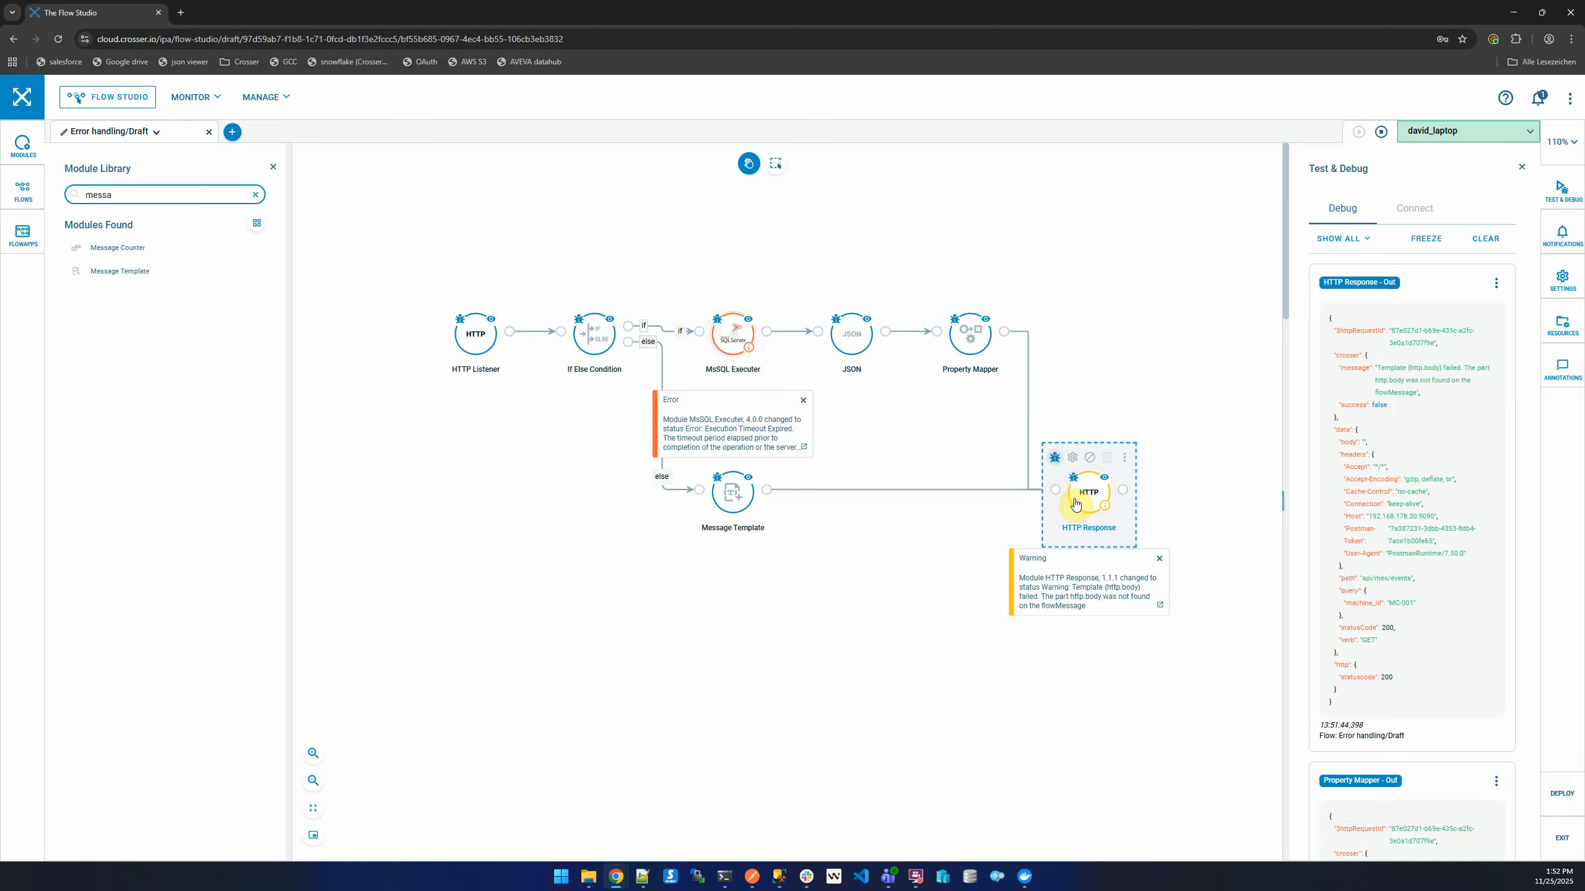
Step: Stop the flow and add a message filter to the JSON module with source property crosser.success and operator Is True
left_click(1380, 132)
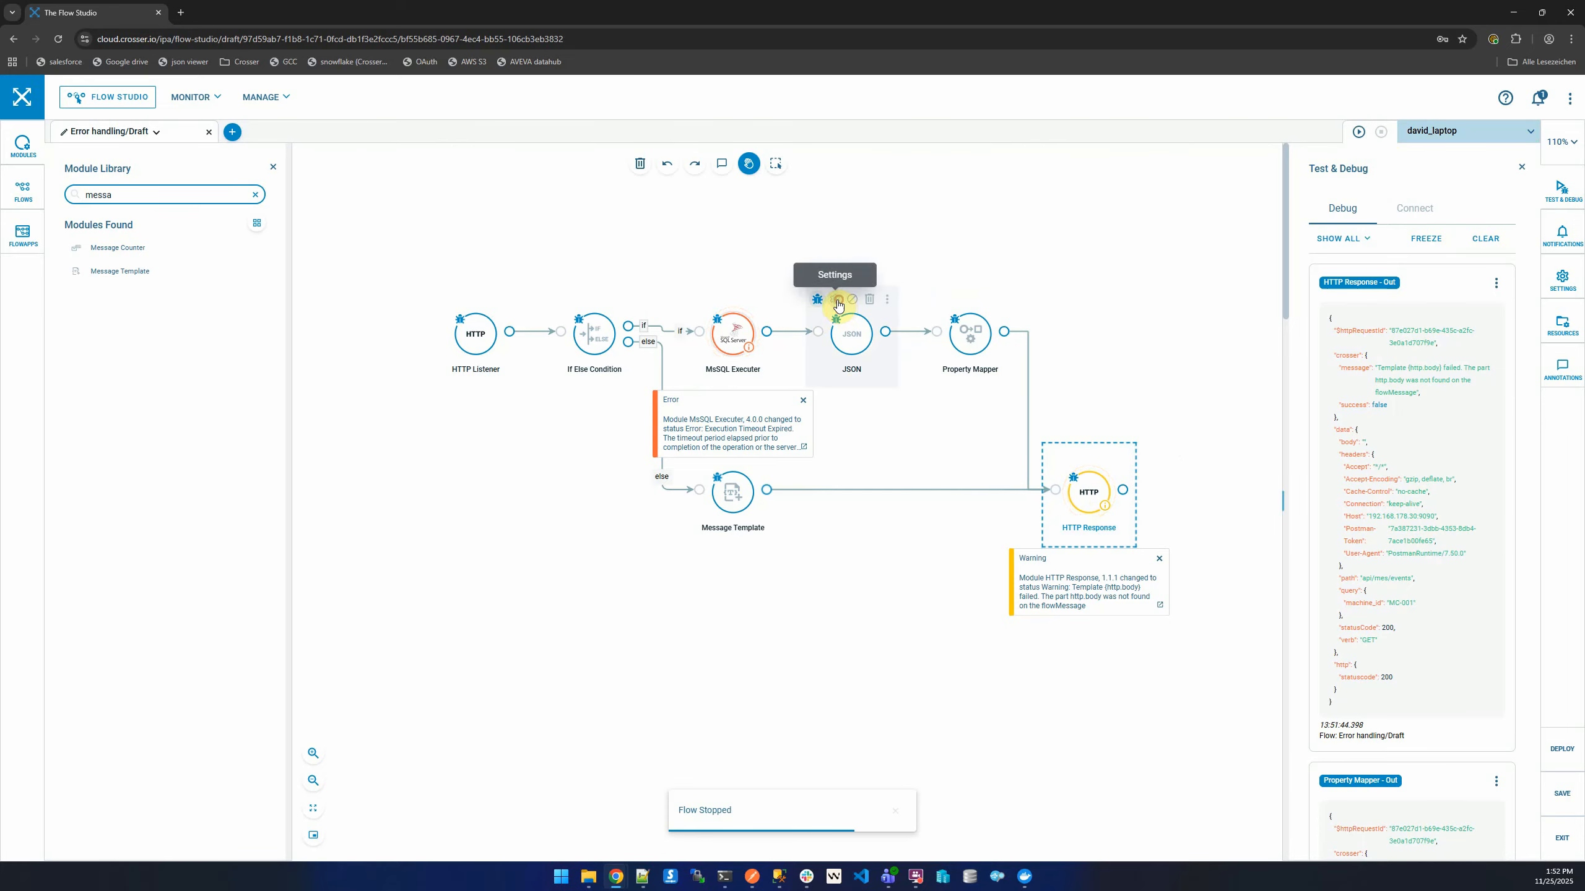
left_click(837, 302)
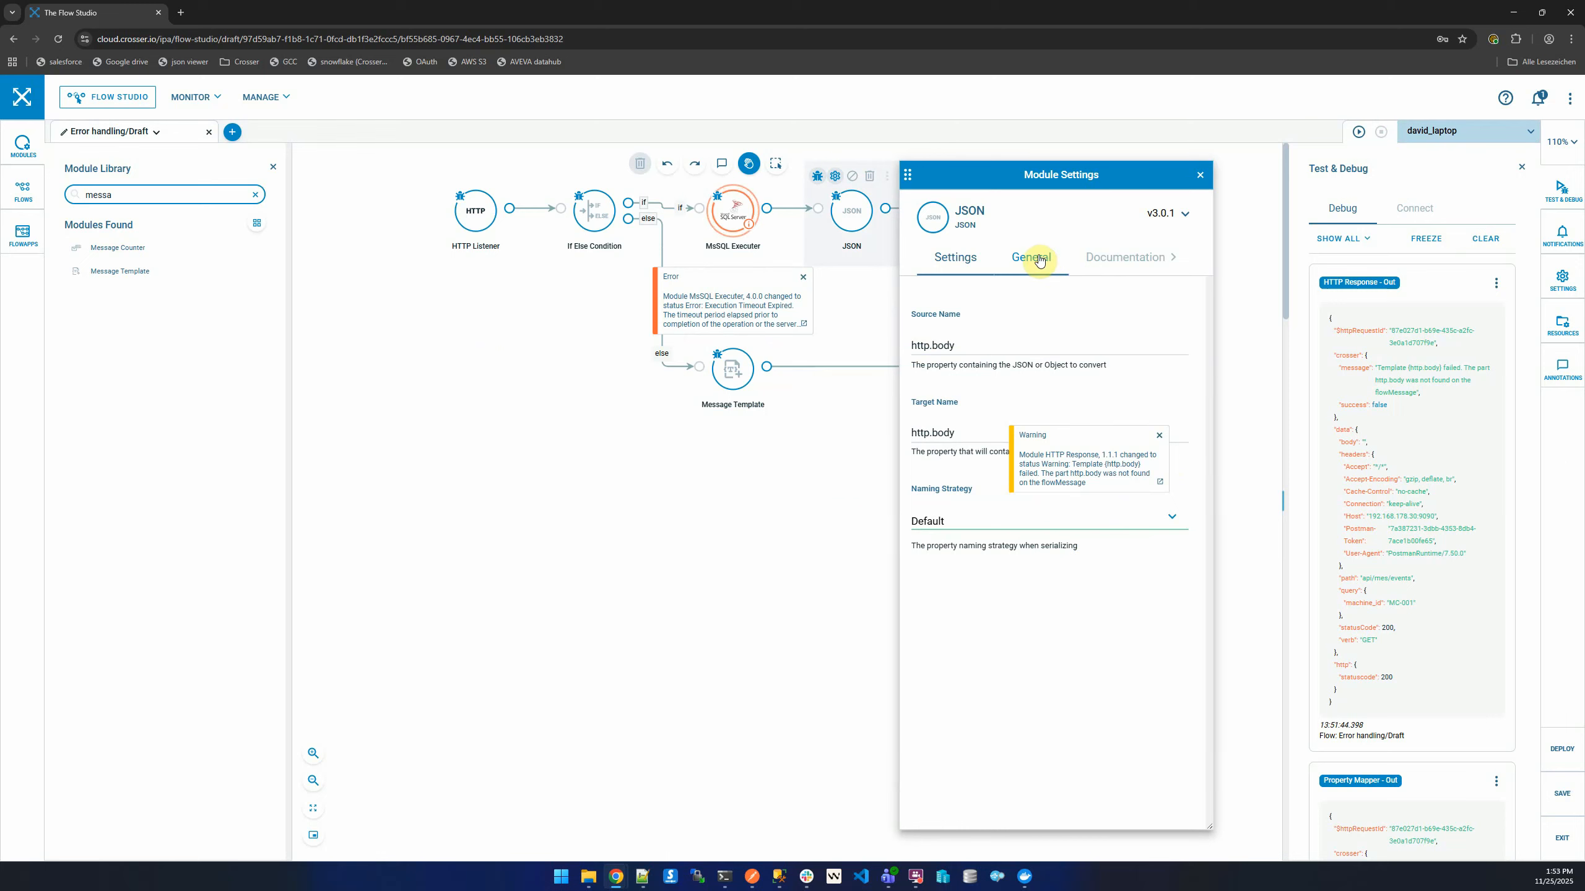
key("alt+Tab")
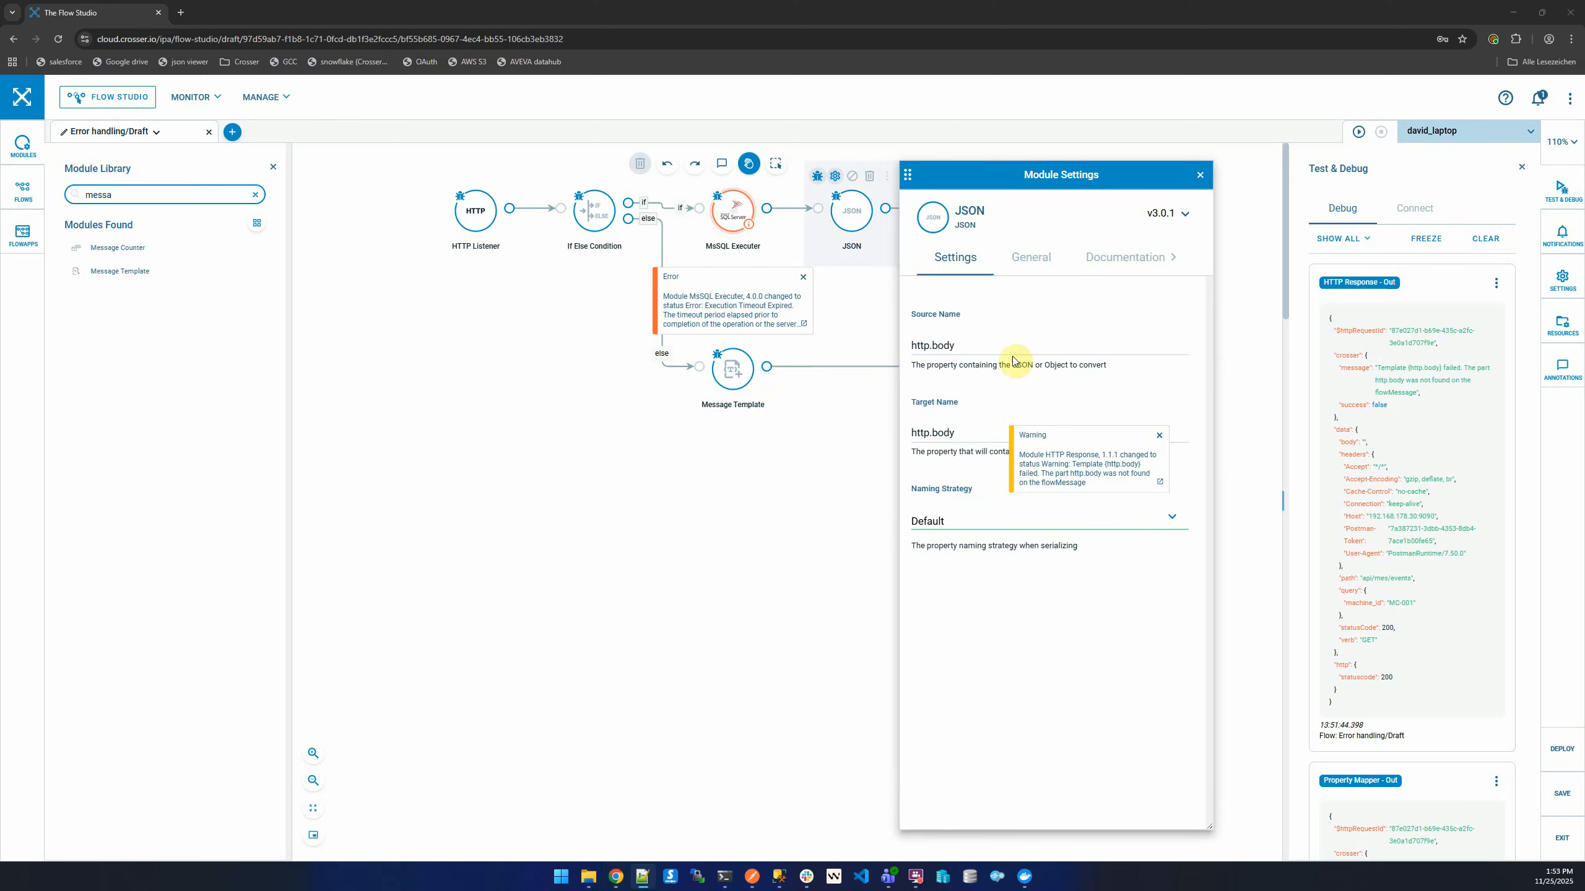
left_click(1035, 261)
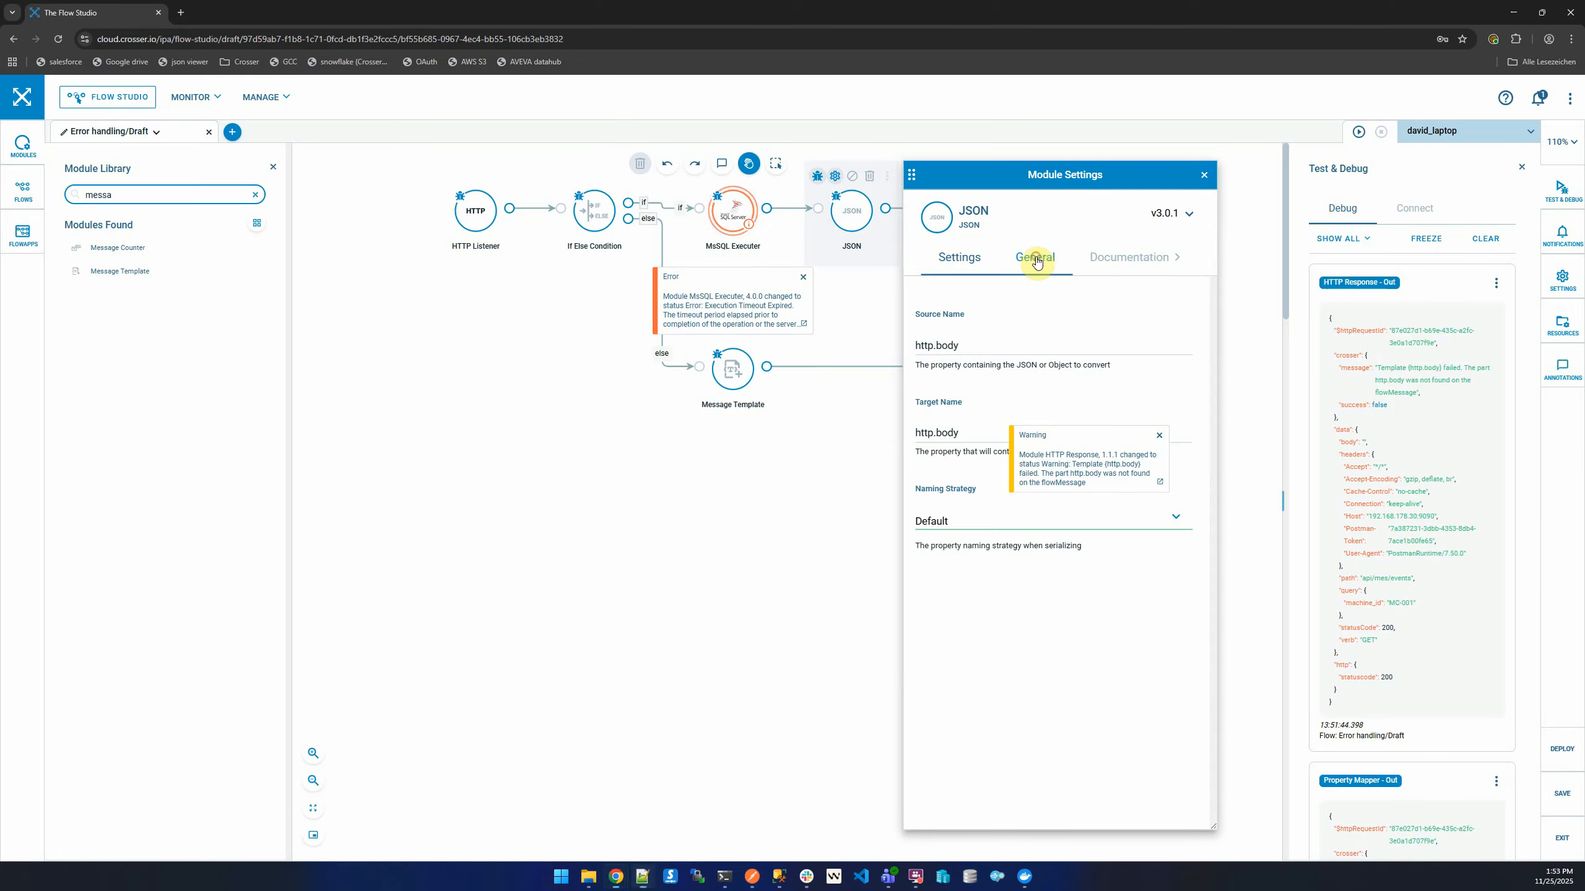
left_click(1160, 435)
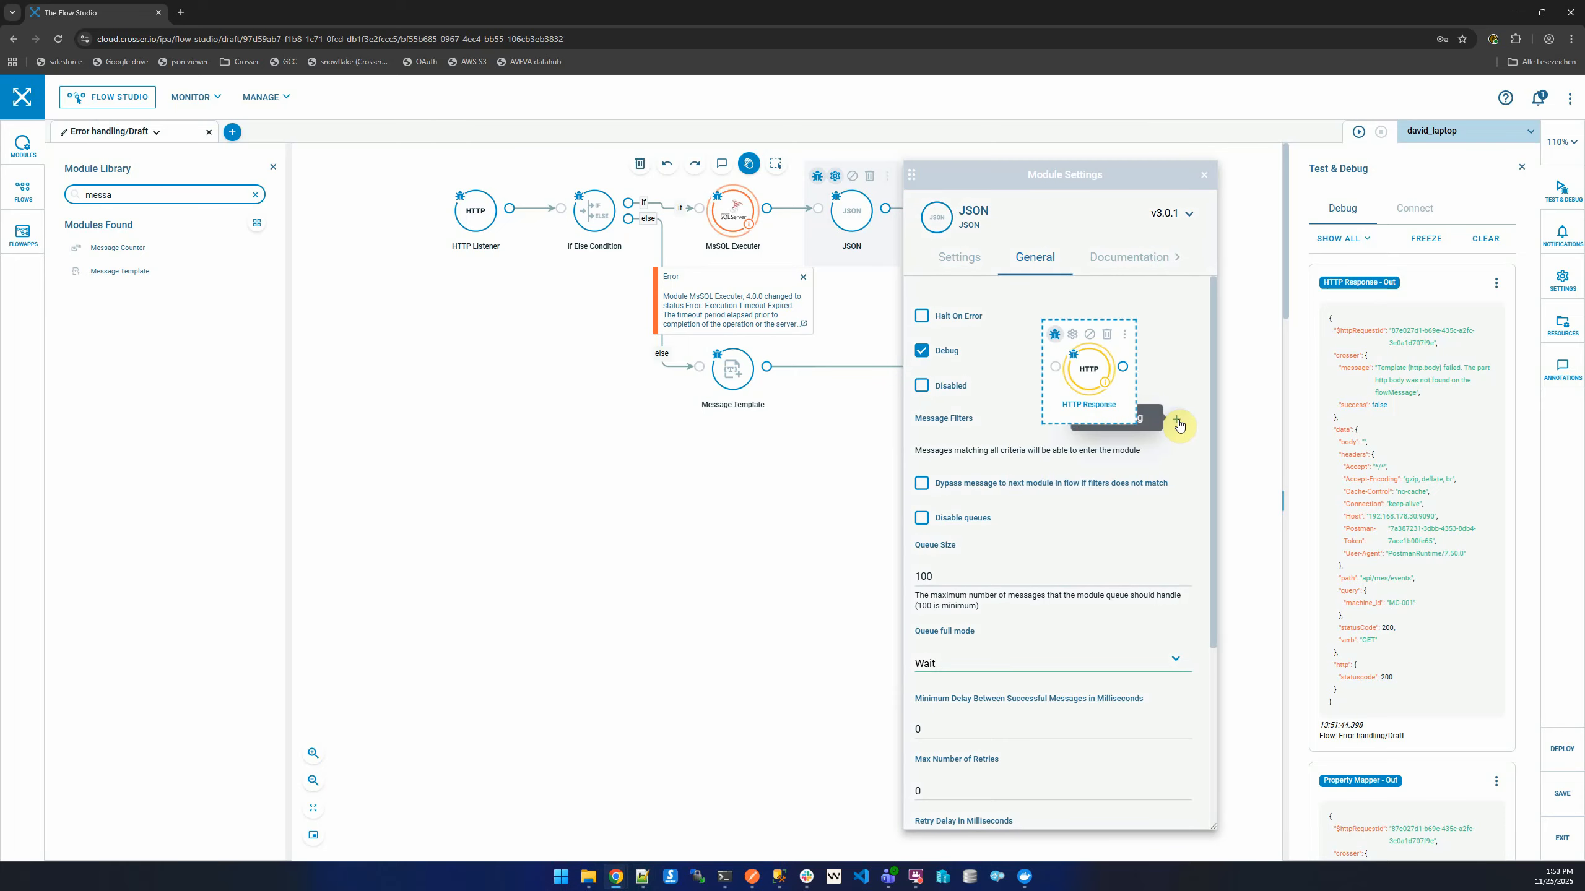
left_click(1175, 419)
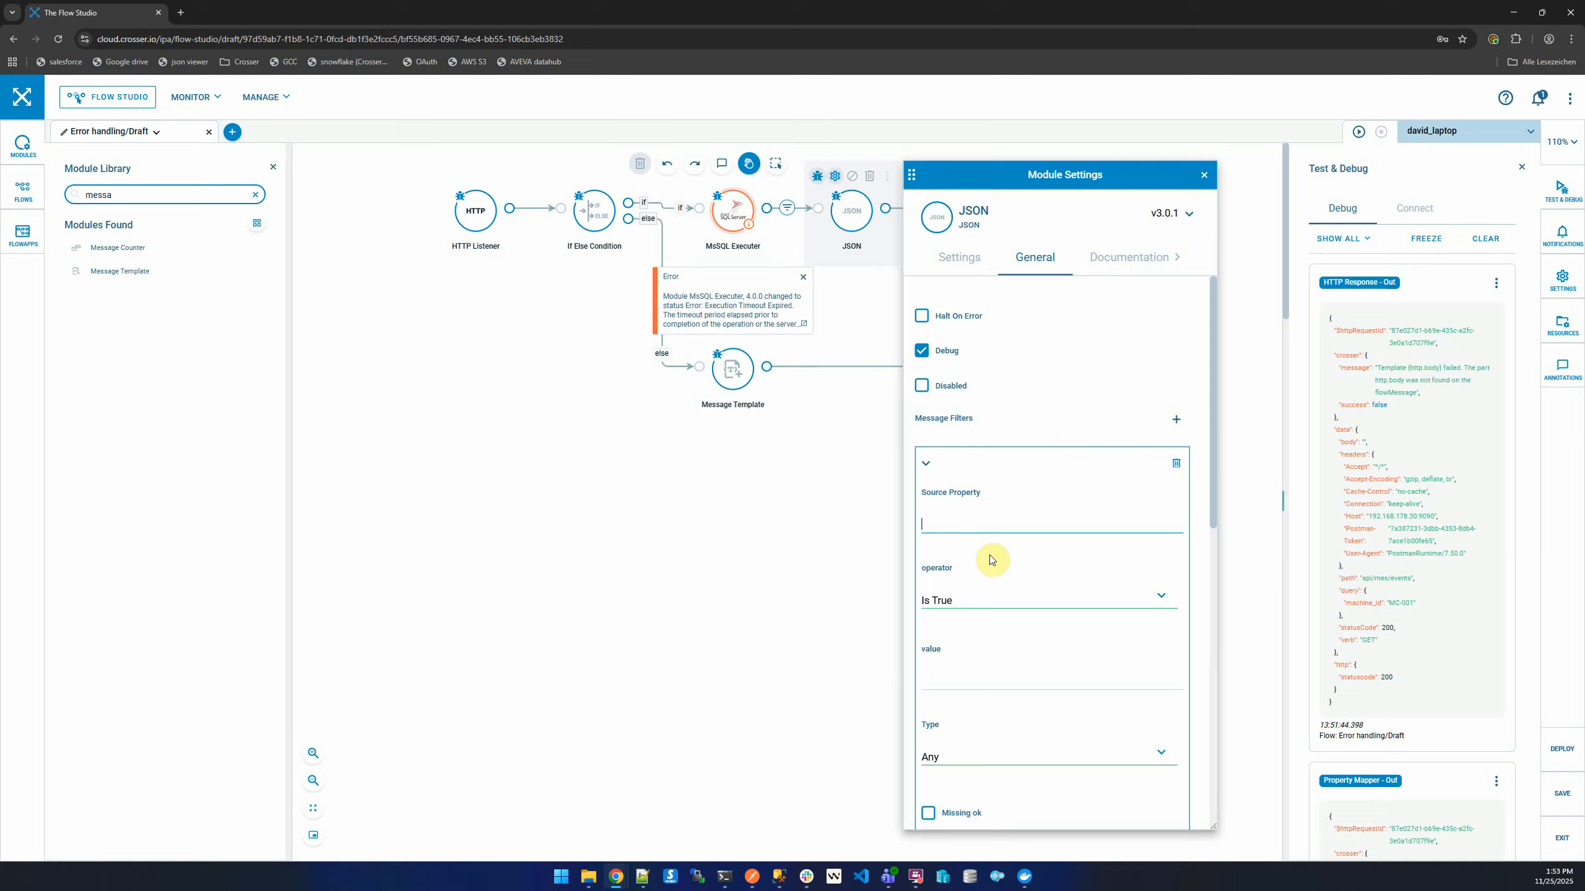
left_click(987, 523)
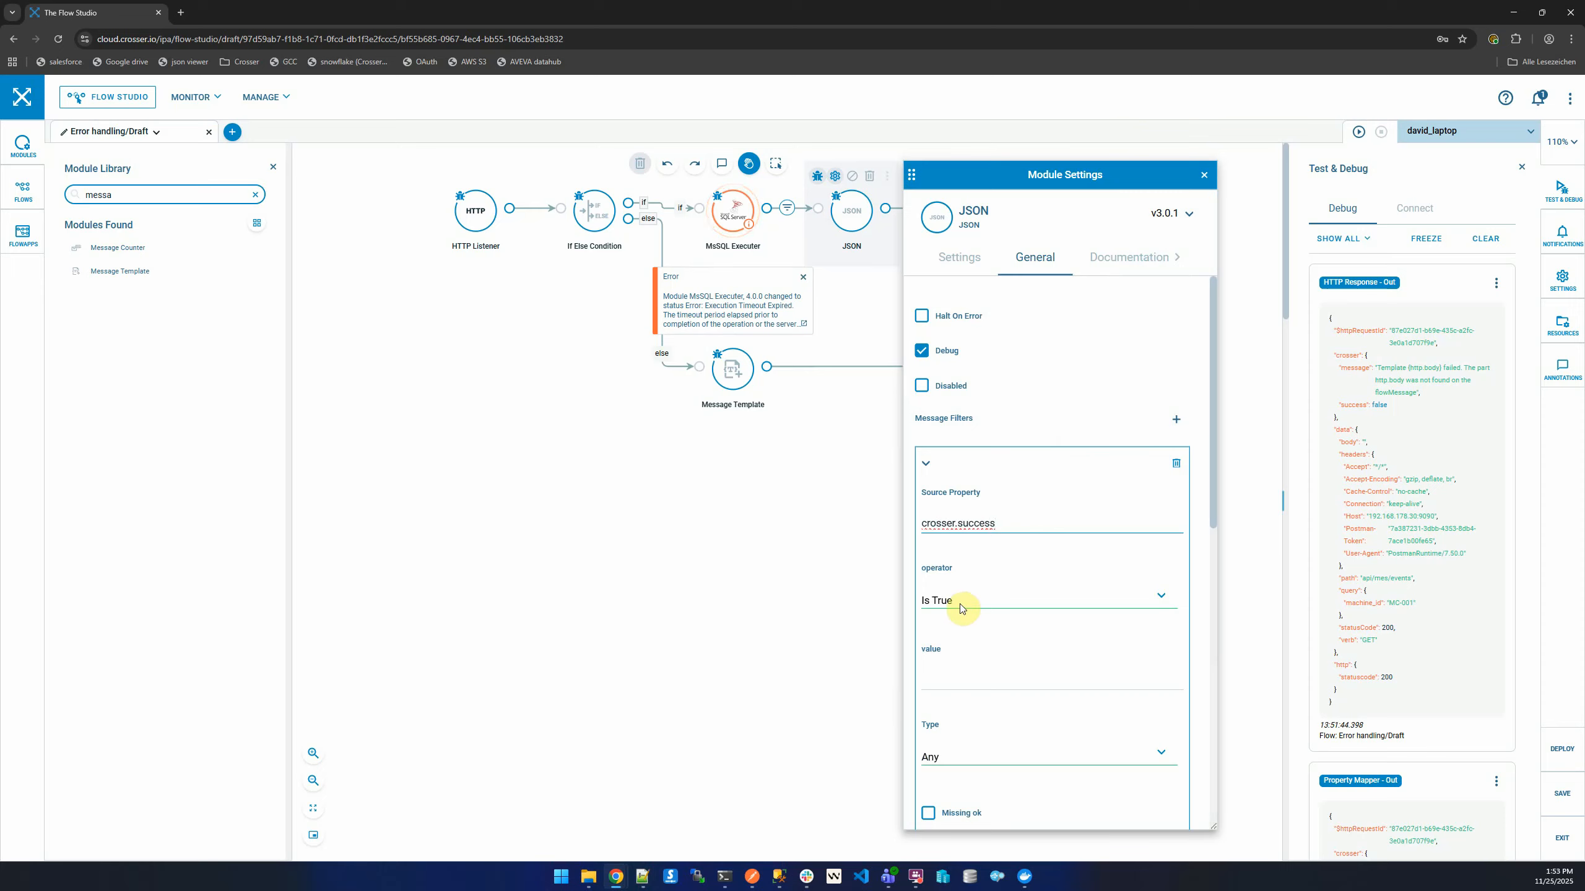
left_click(926, 466)
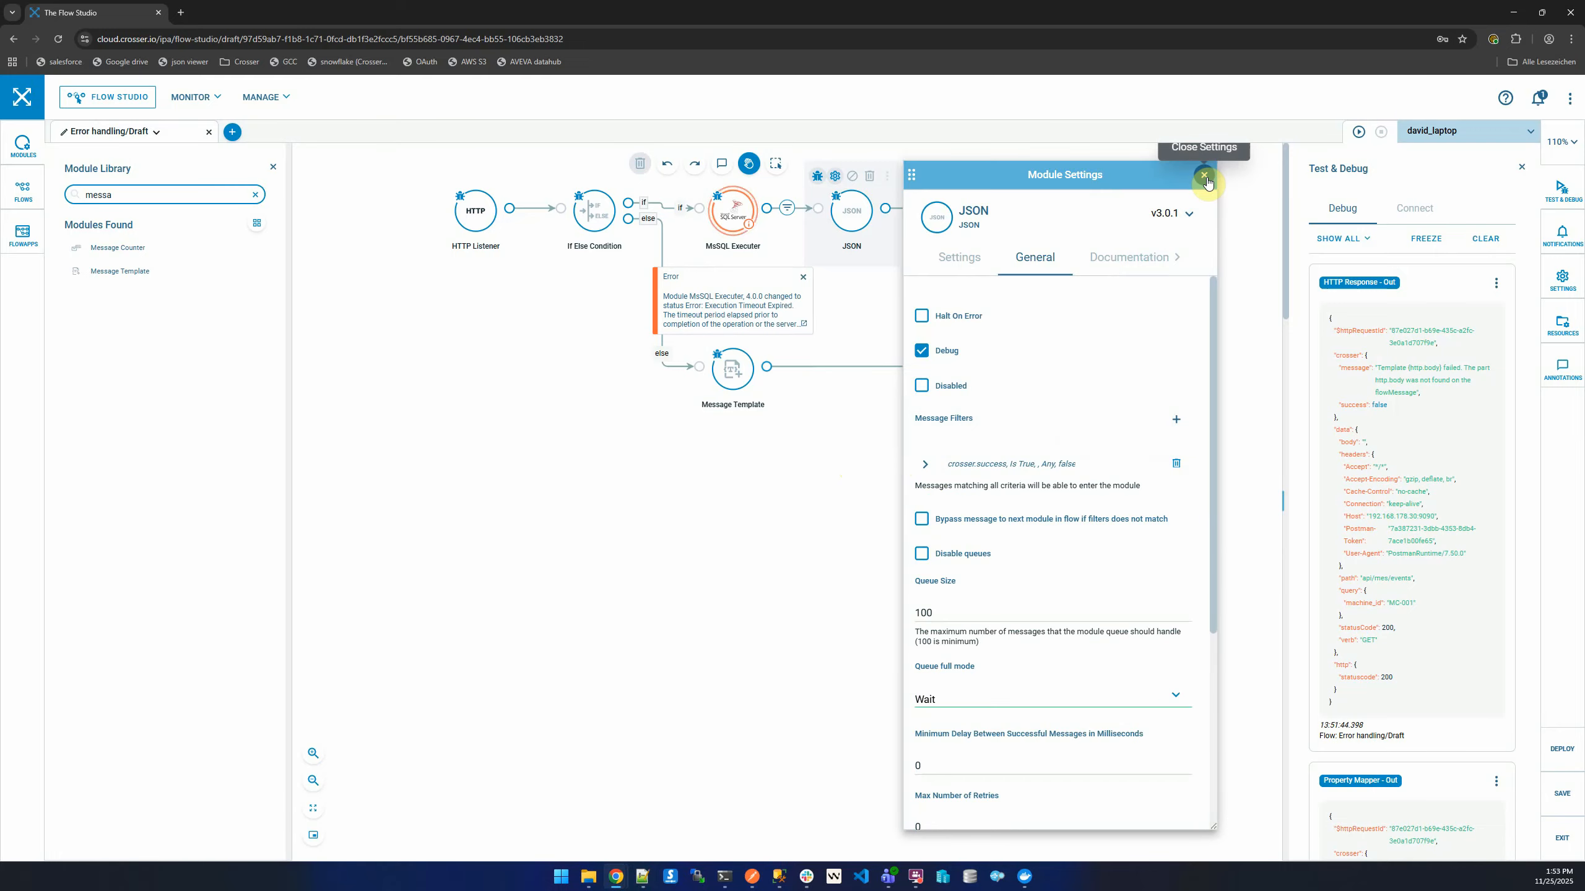
left_click(1204, 176)
Step: Clear the debug messages, check in at the terminal, and start the flow with its changes saved
left_click_drag(883, 471, 986, 566)
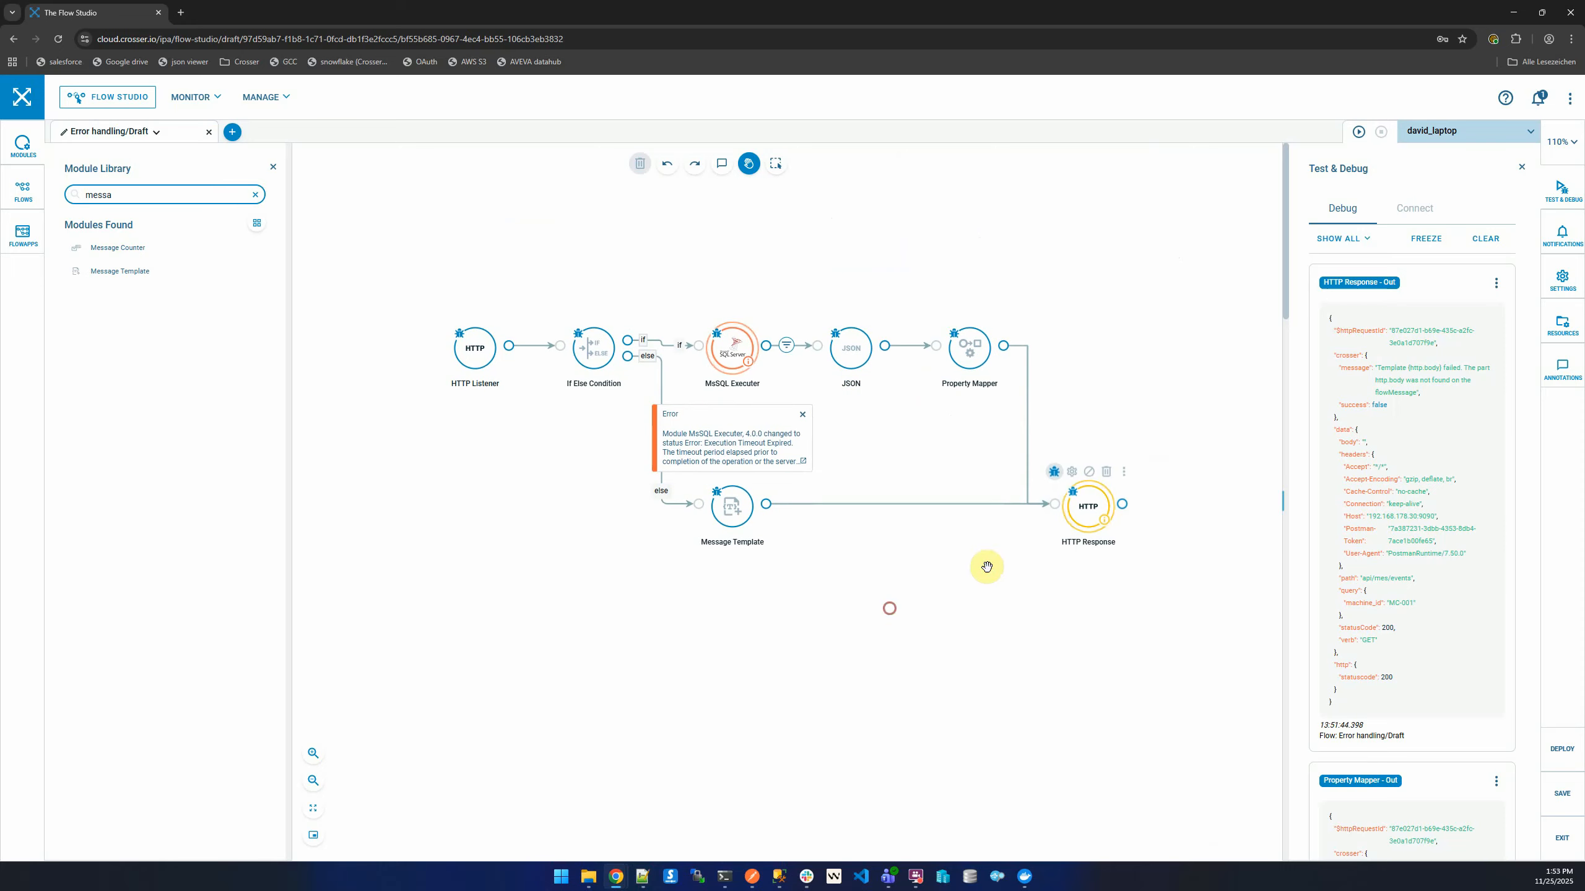
left_click(1479, 241)
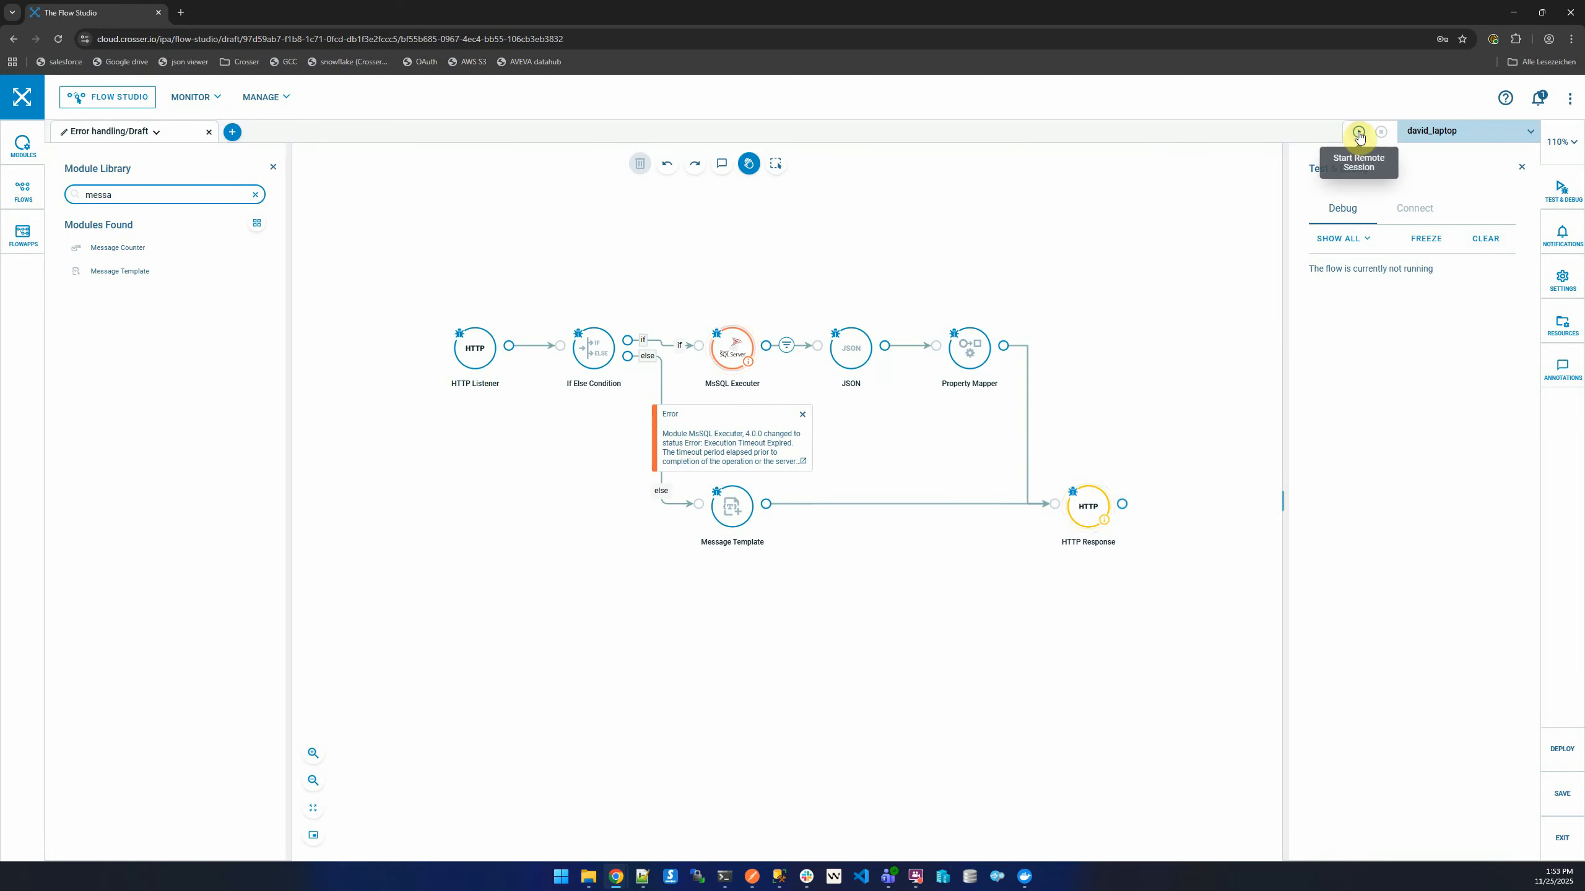
left_click(724, 876)
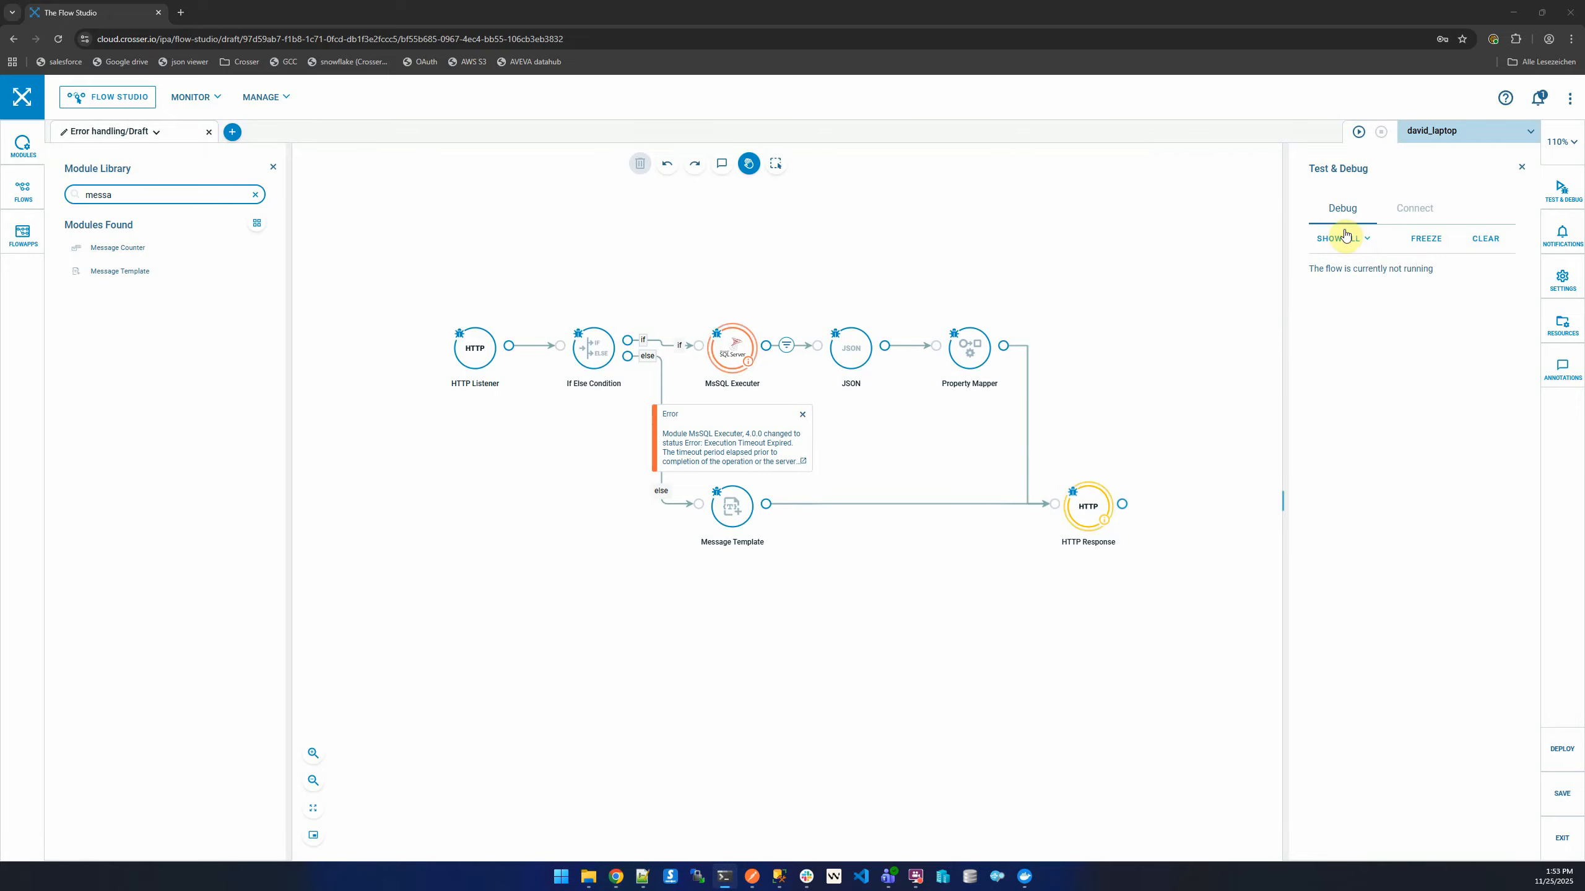
left_click(1359, 132)
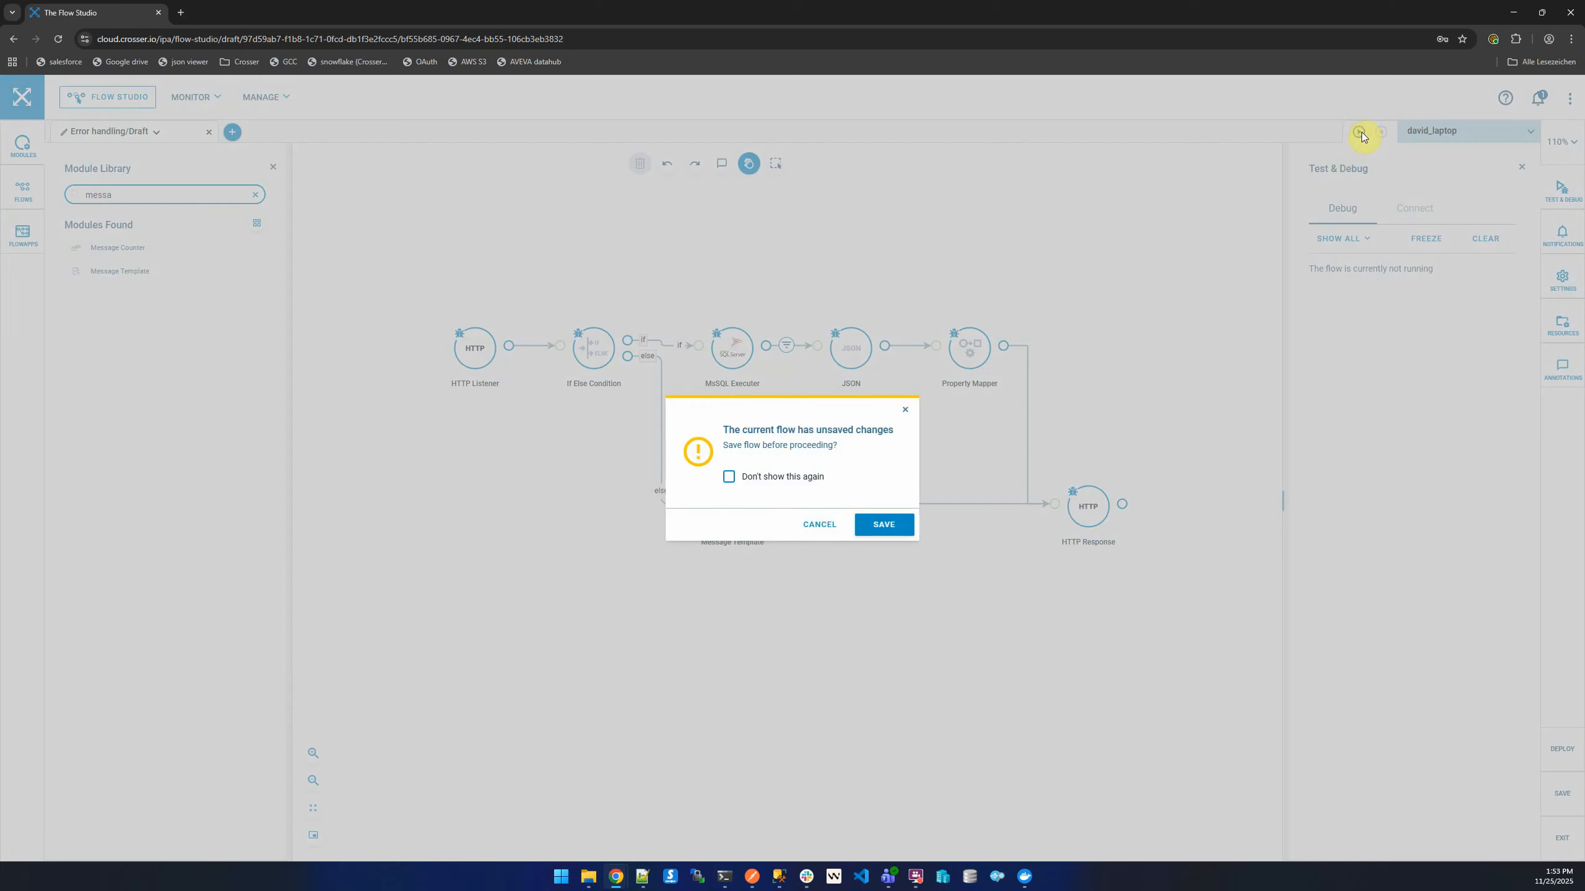
left_click(903, 532)
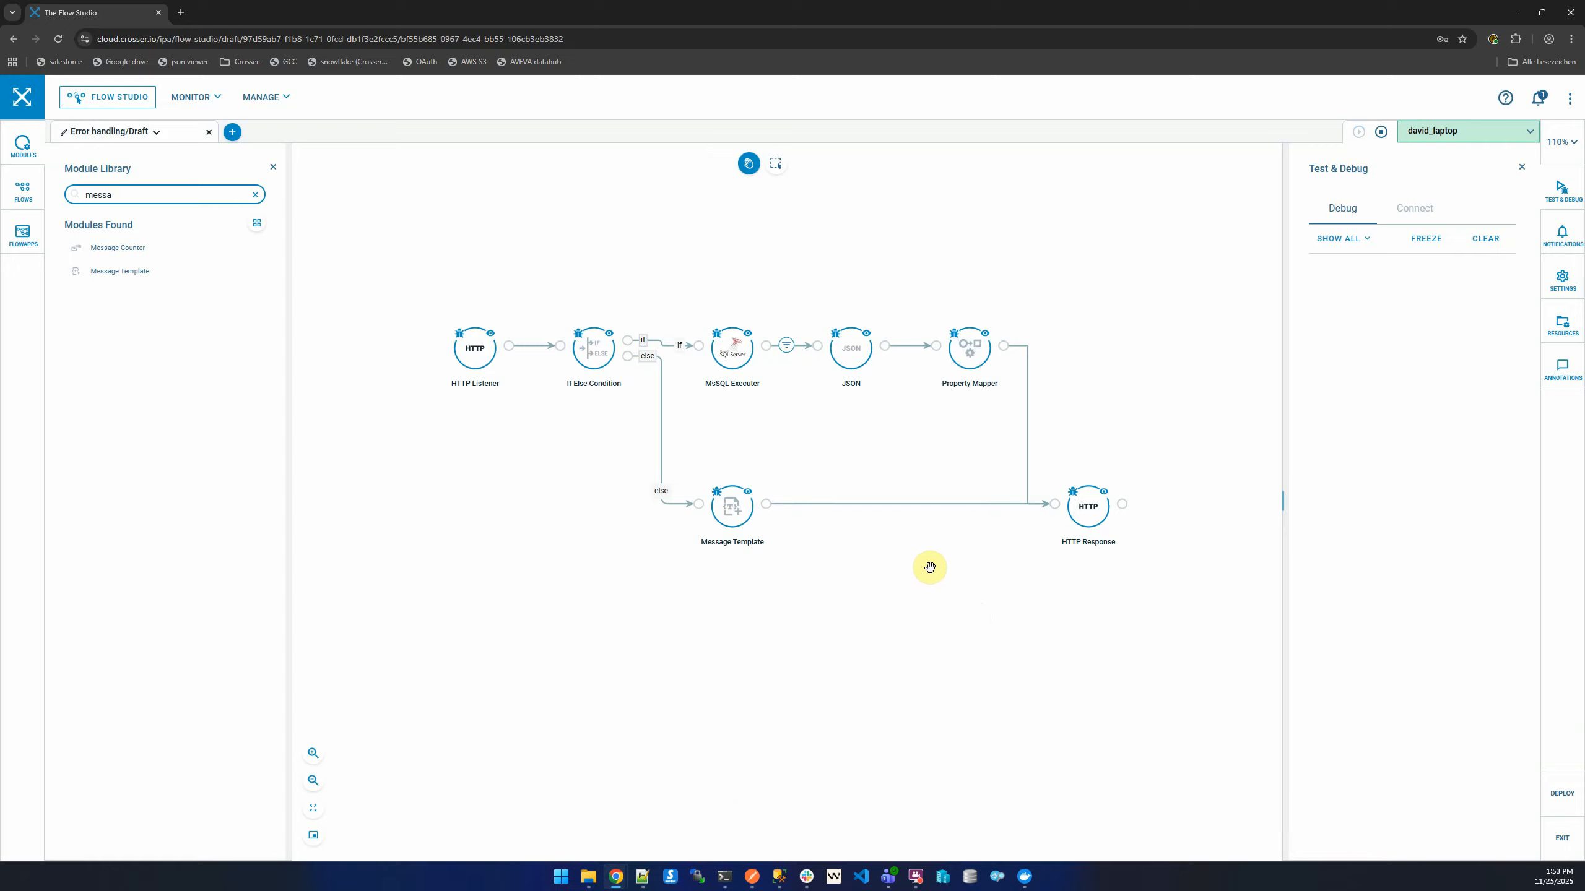
Step: Clear the old flow notifications and return to the Test & Debug view
left_click(1560, 228)
left_click(1377, 200)
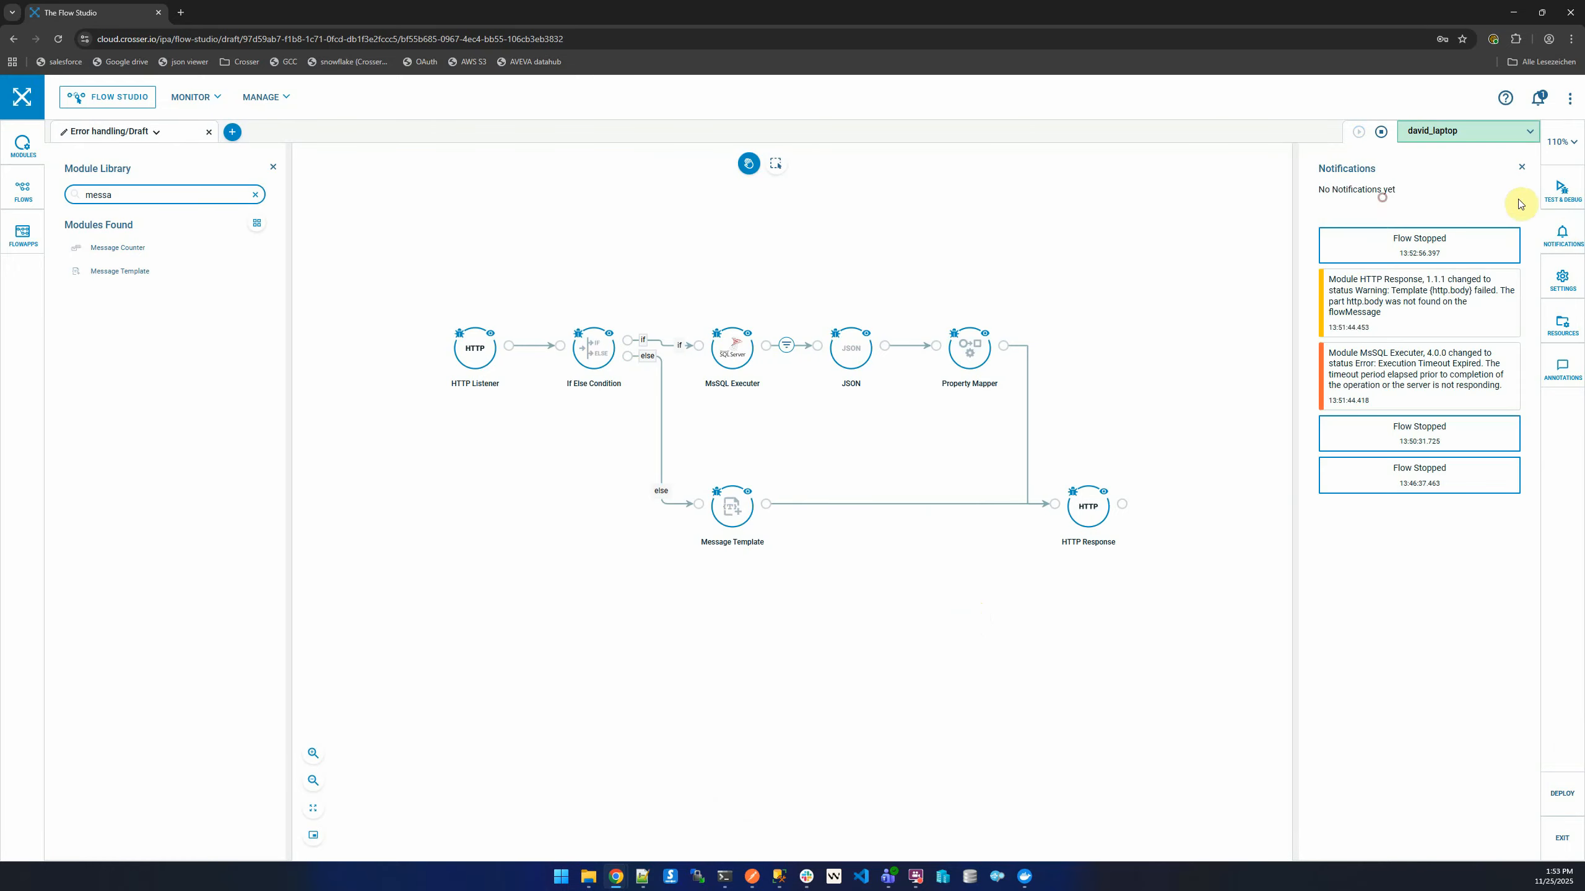
left_click(1561, 191)
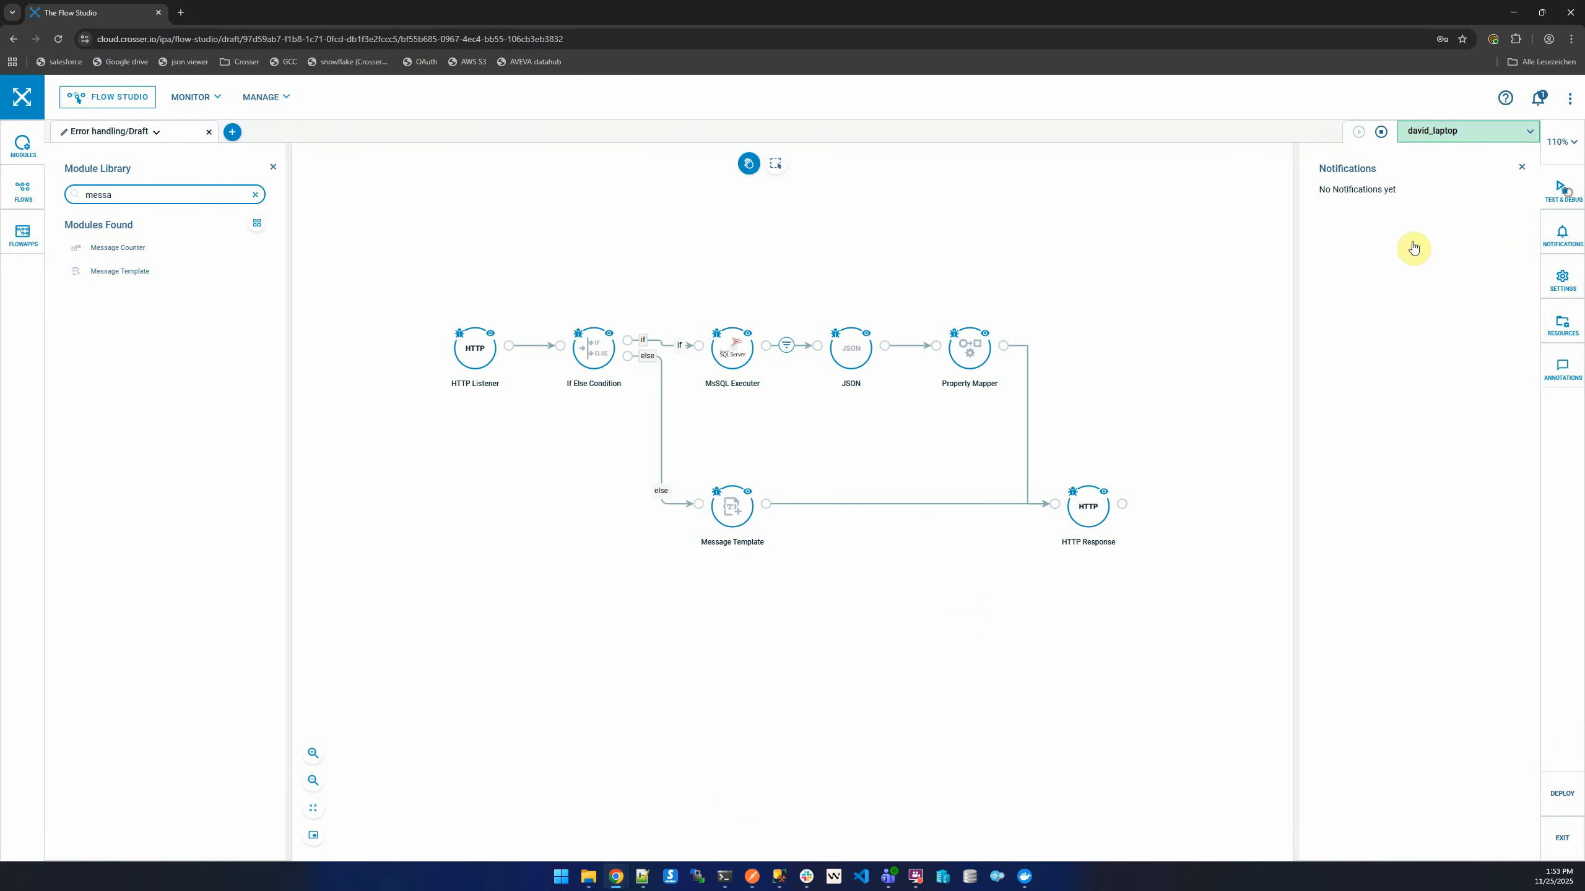
Step: Switch to Postman, send the GET request for machine_id MC-001 again, and move the Postman window off the upper flow modules
left_click(752, 877)
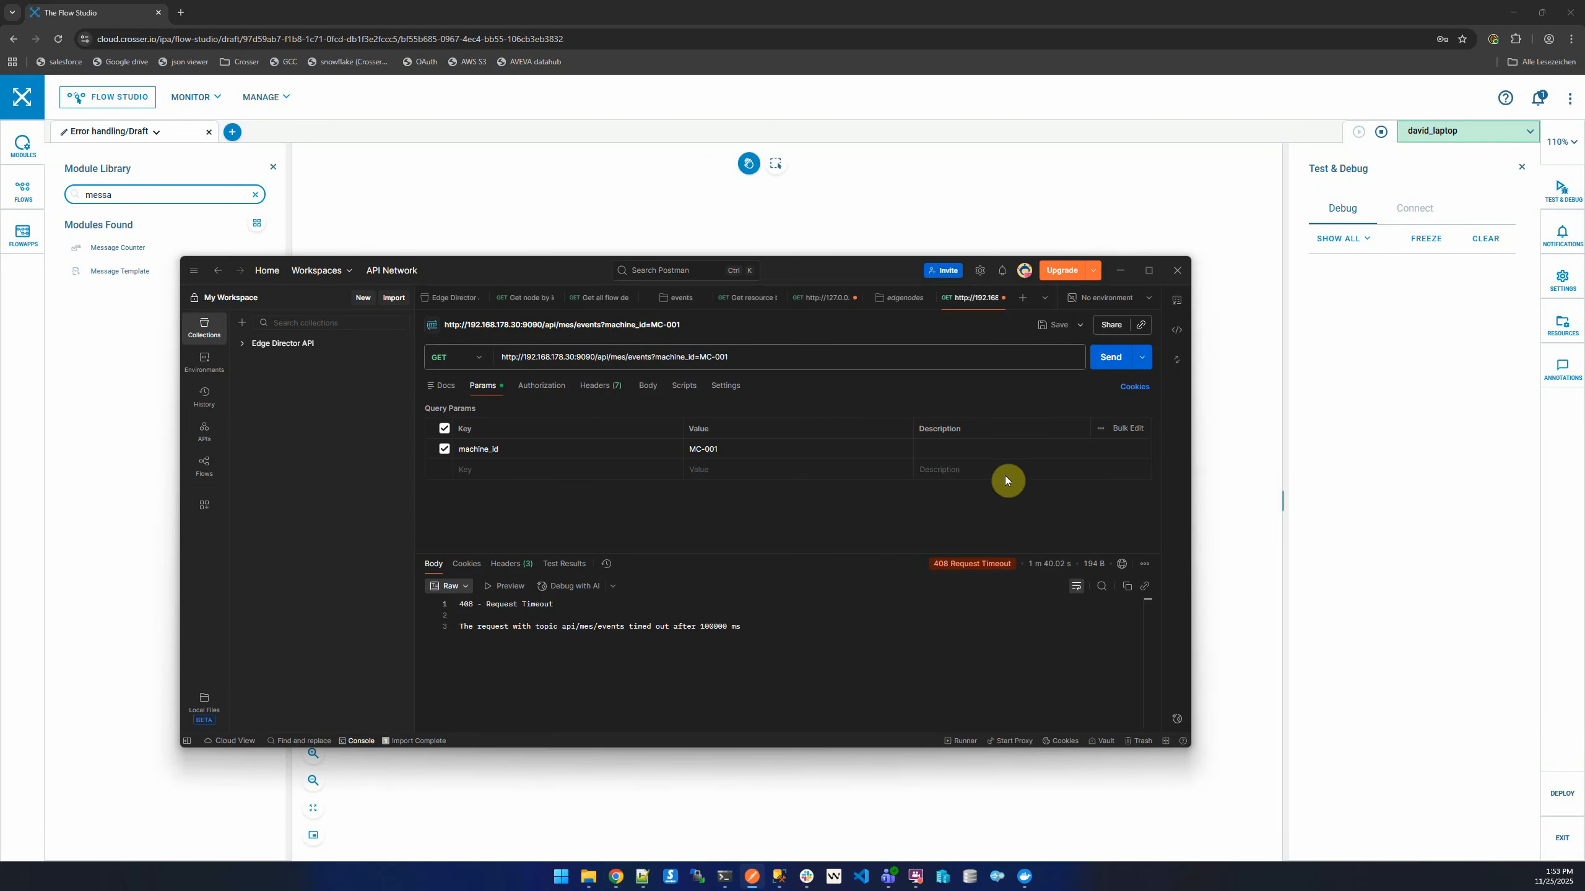
left_click(1111, 359)
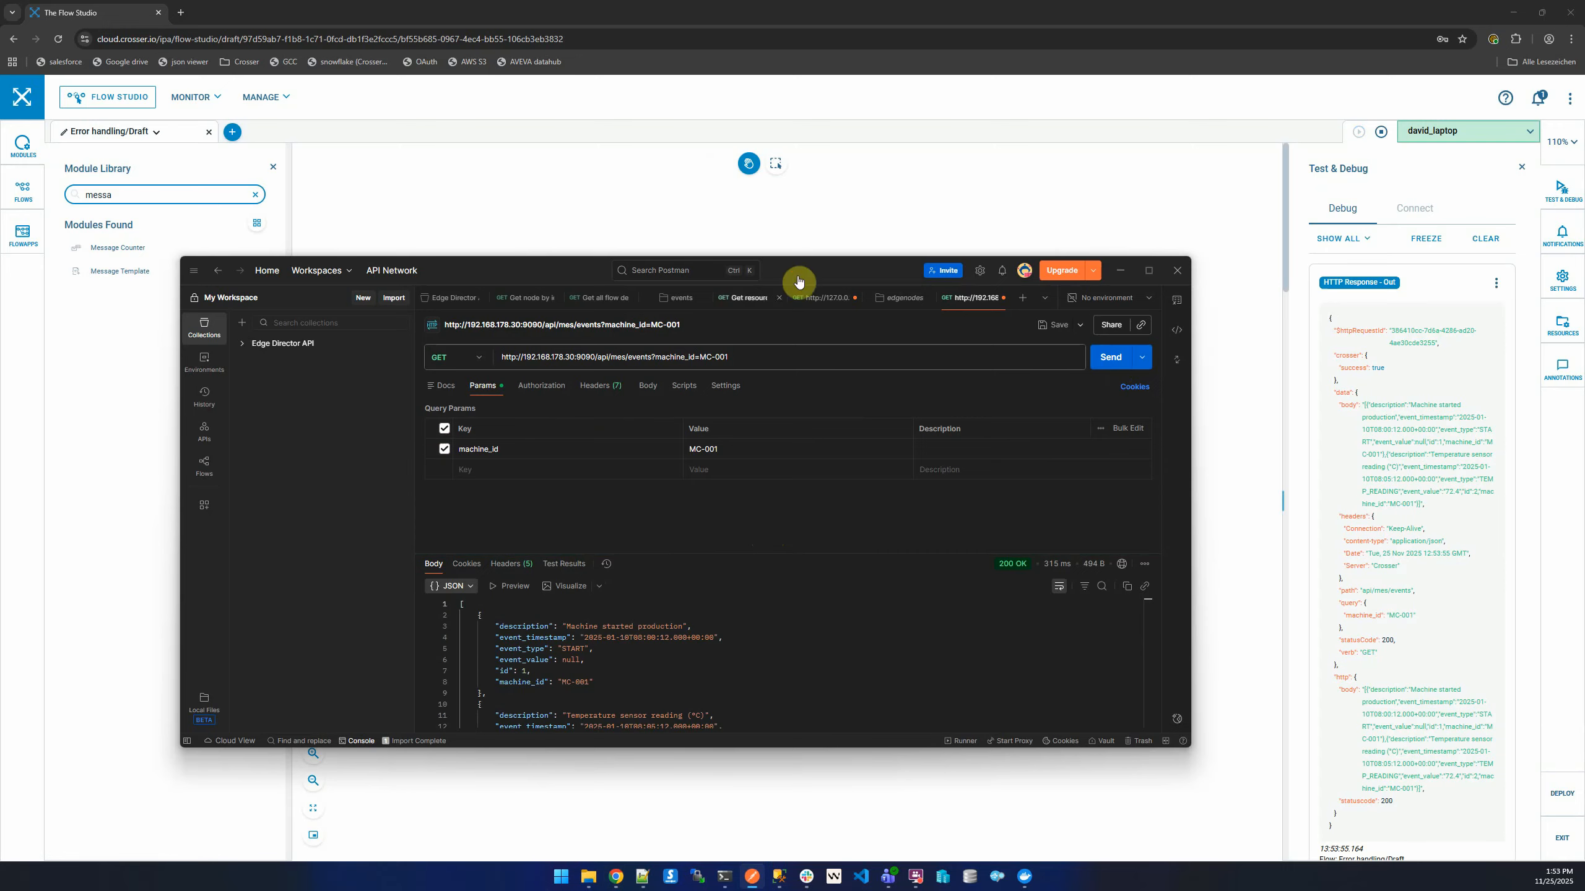
left_click_drag(801, 282, 825, 365)
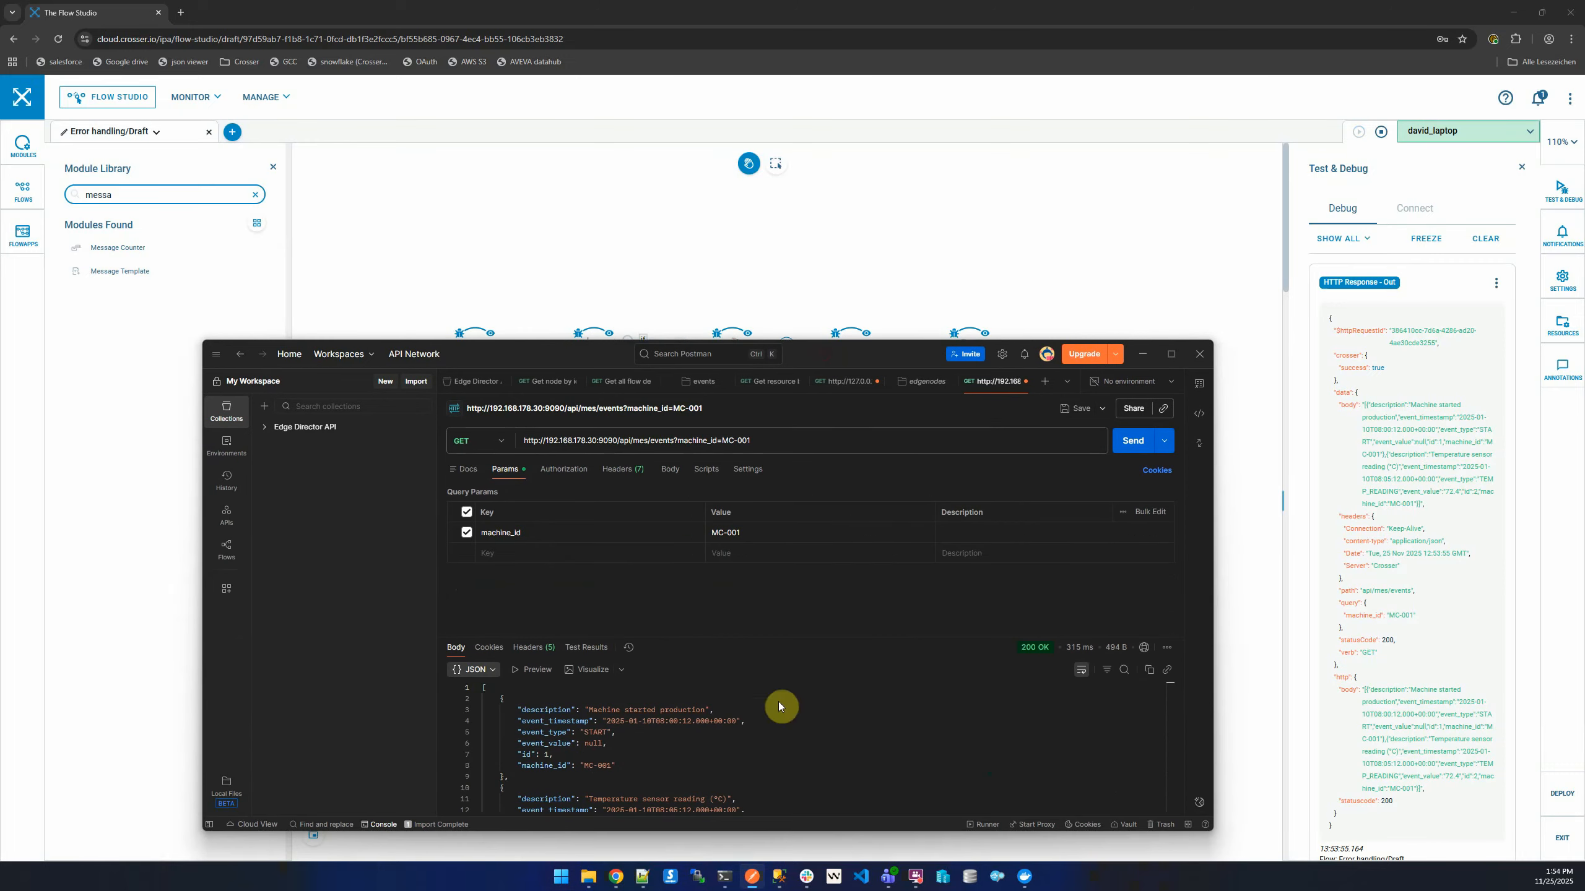
Step: Visit the terminal, clear the flow's debug messages, and resend the GET request for machine_id MC-001 from Postman
left_click(724, 877)
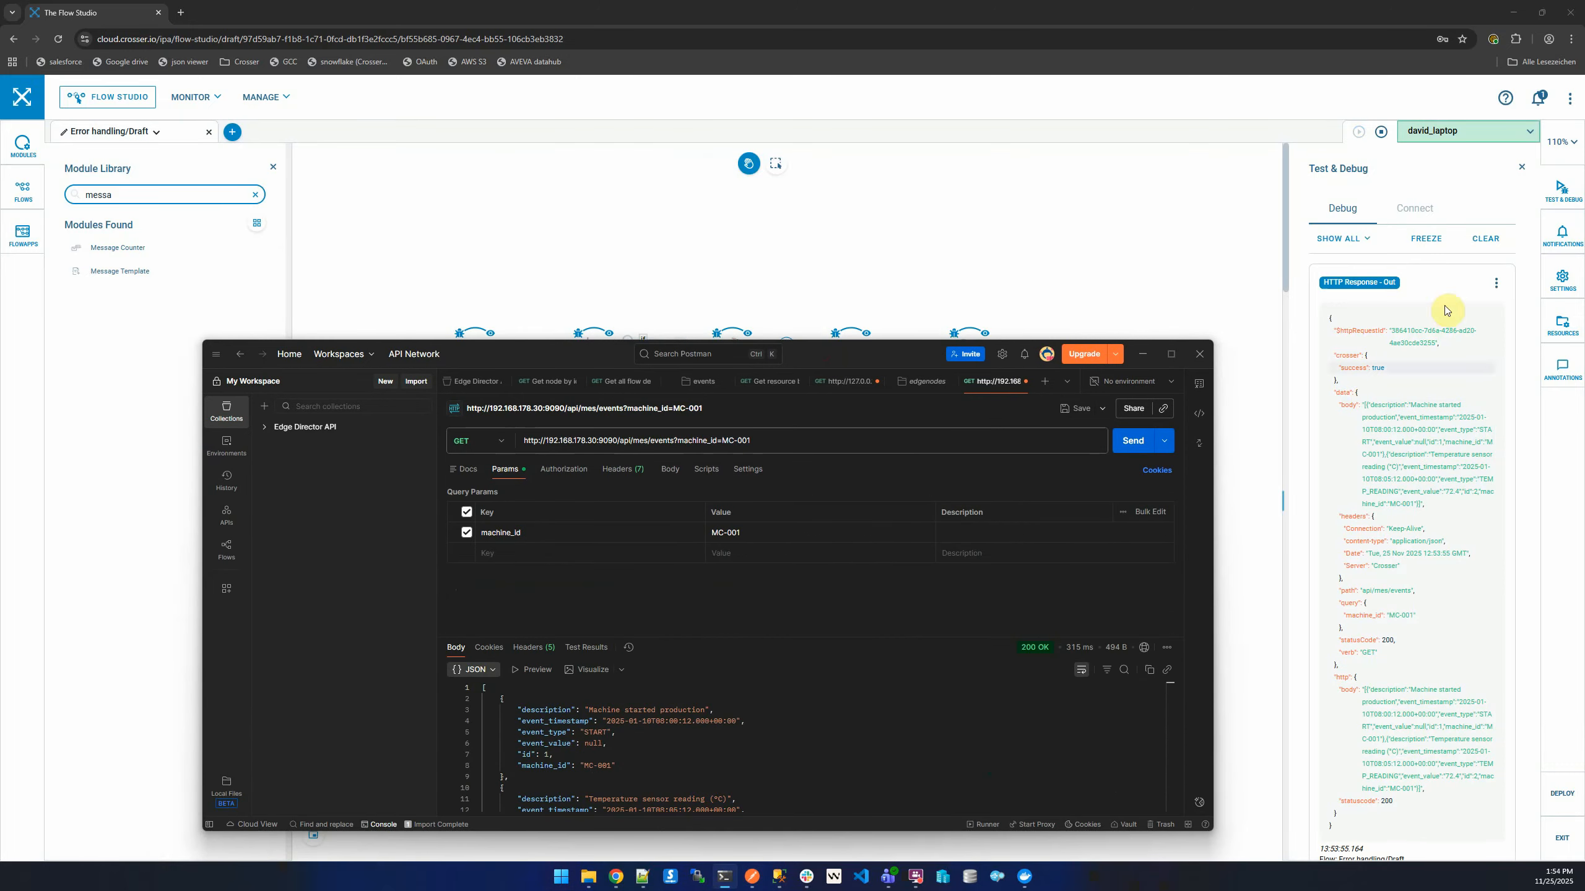
left_click(1485, 239)
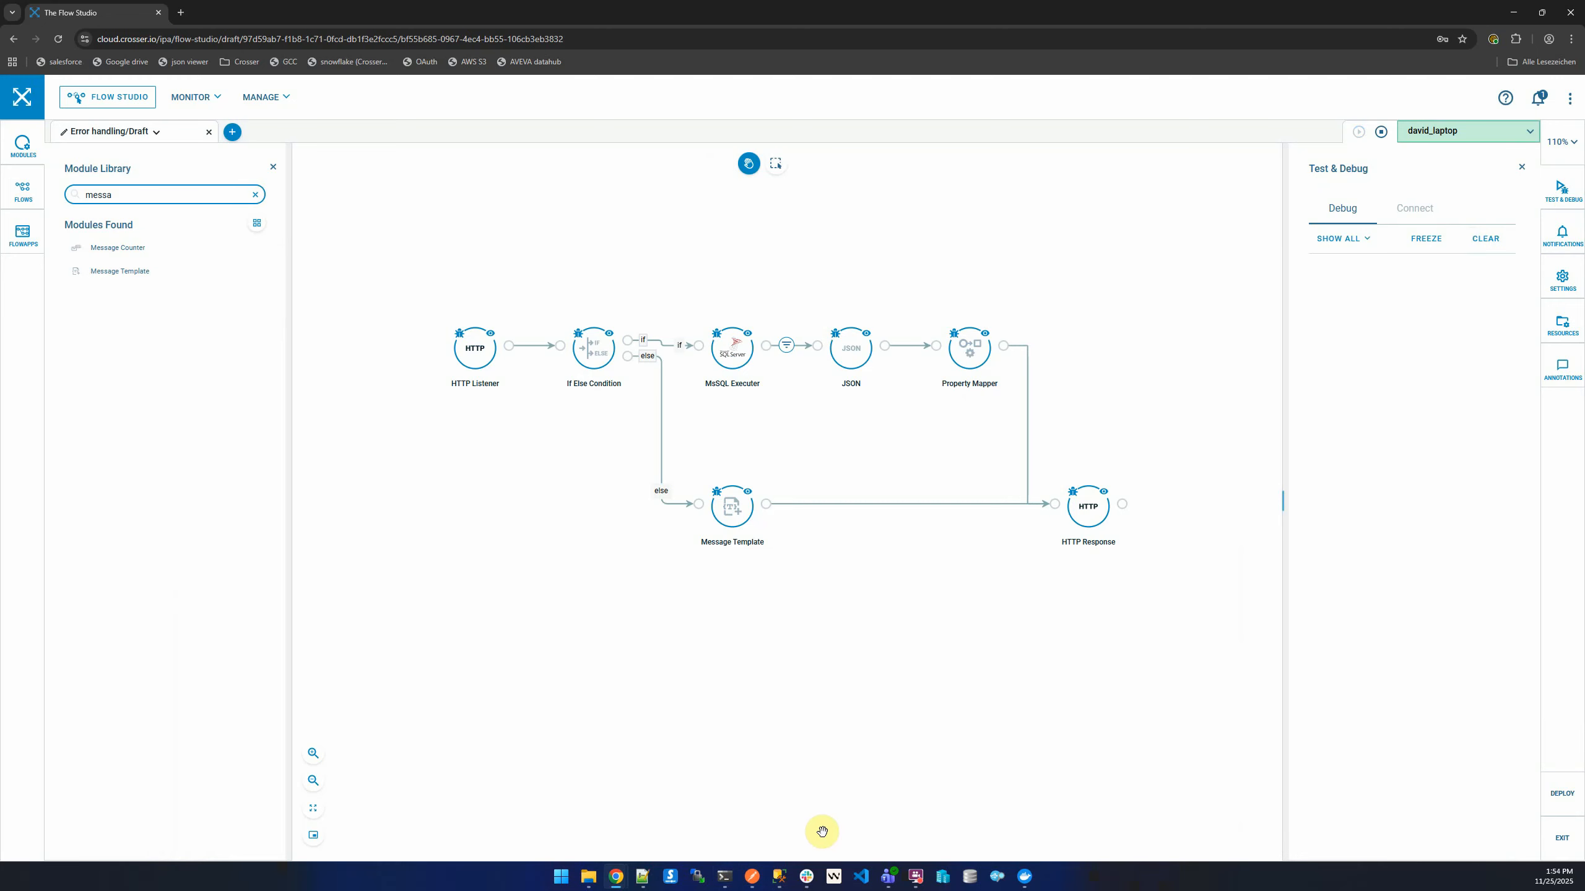
left_click(752, 876)
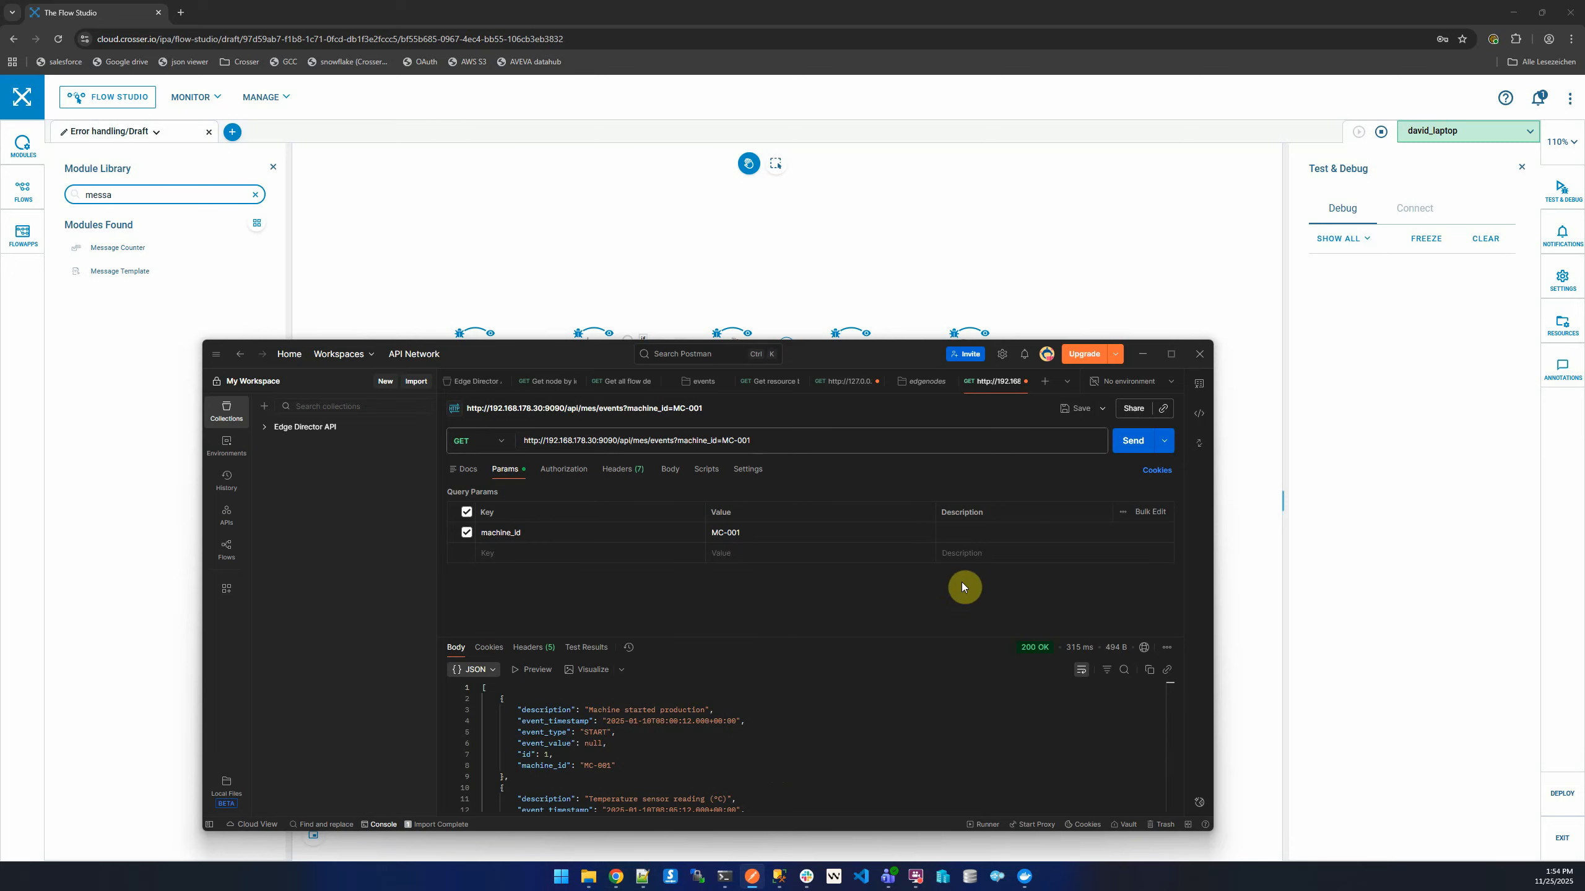
left_click_drag(882, 364, 840, 479)
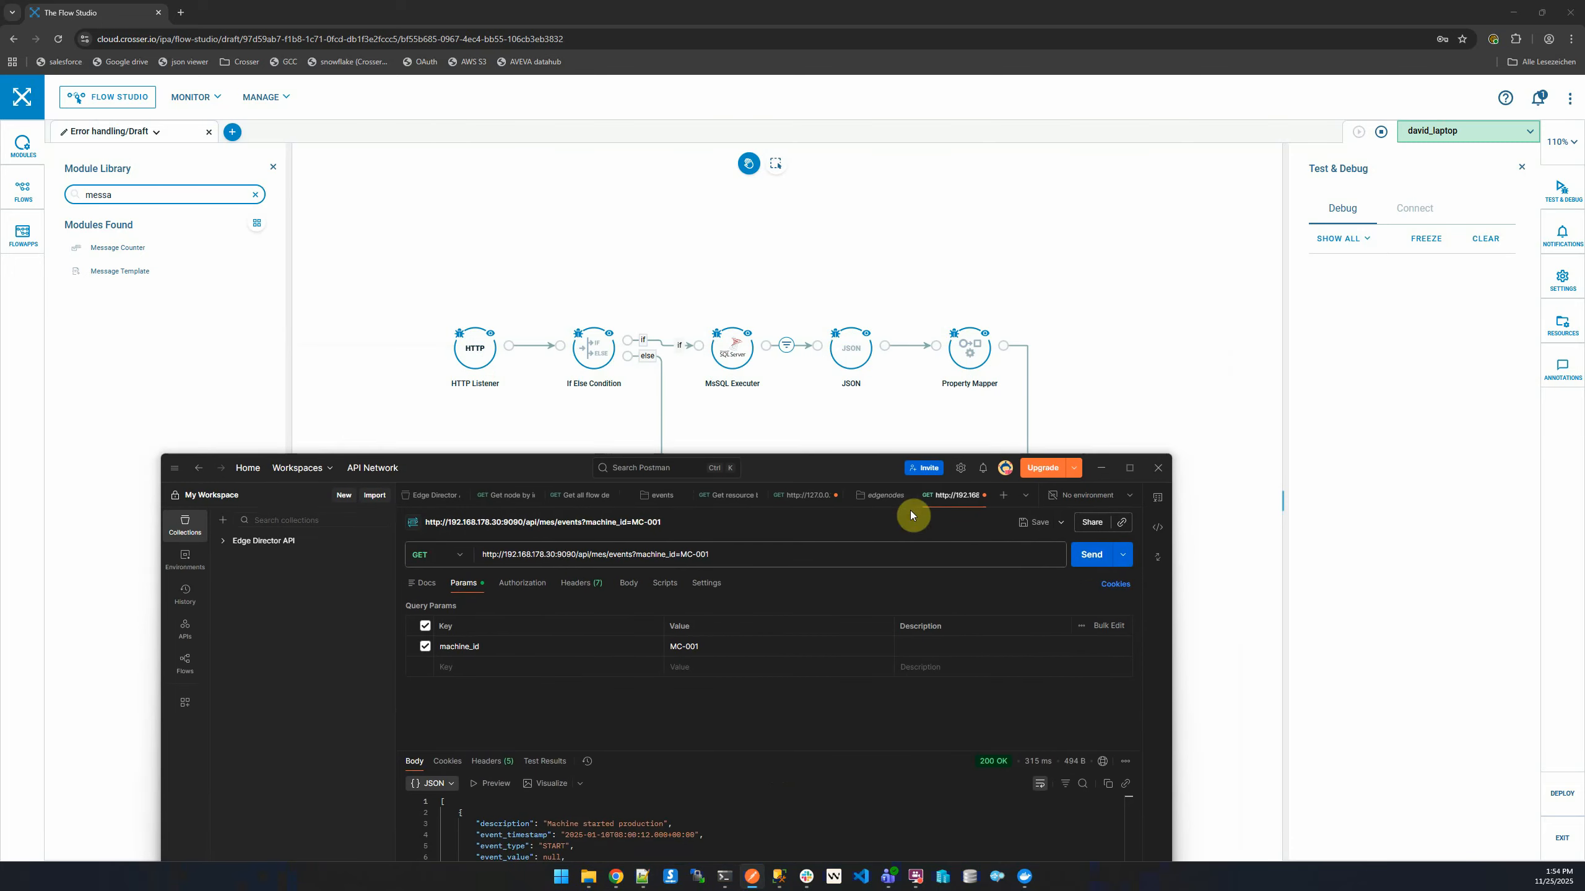
left_click(1100, 555)
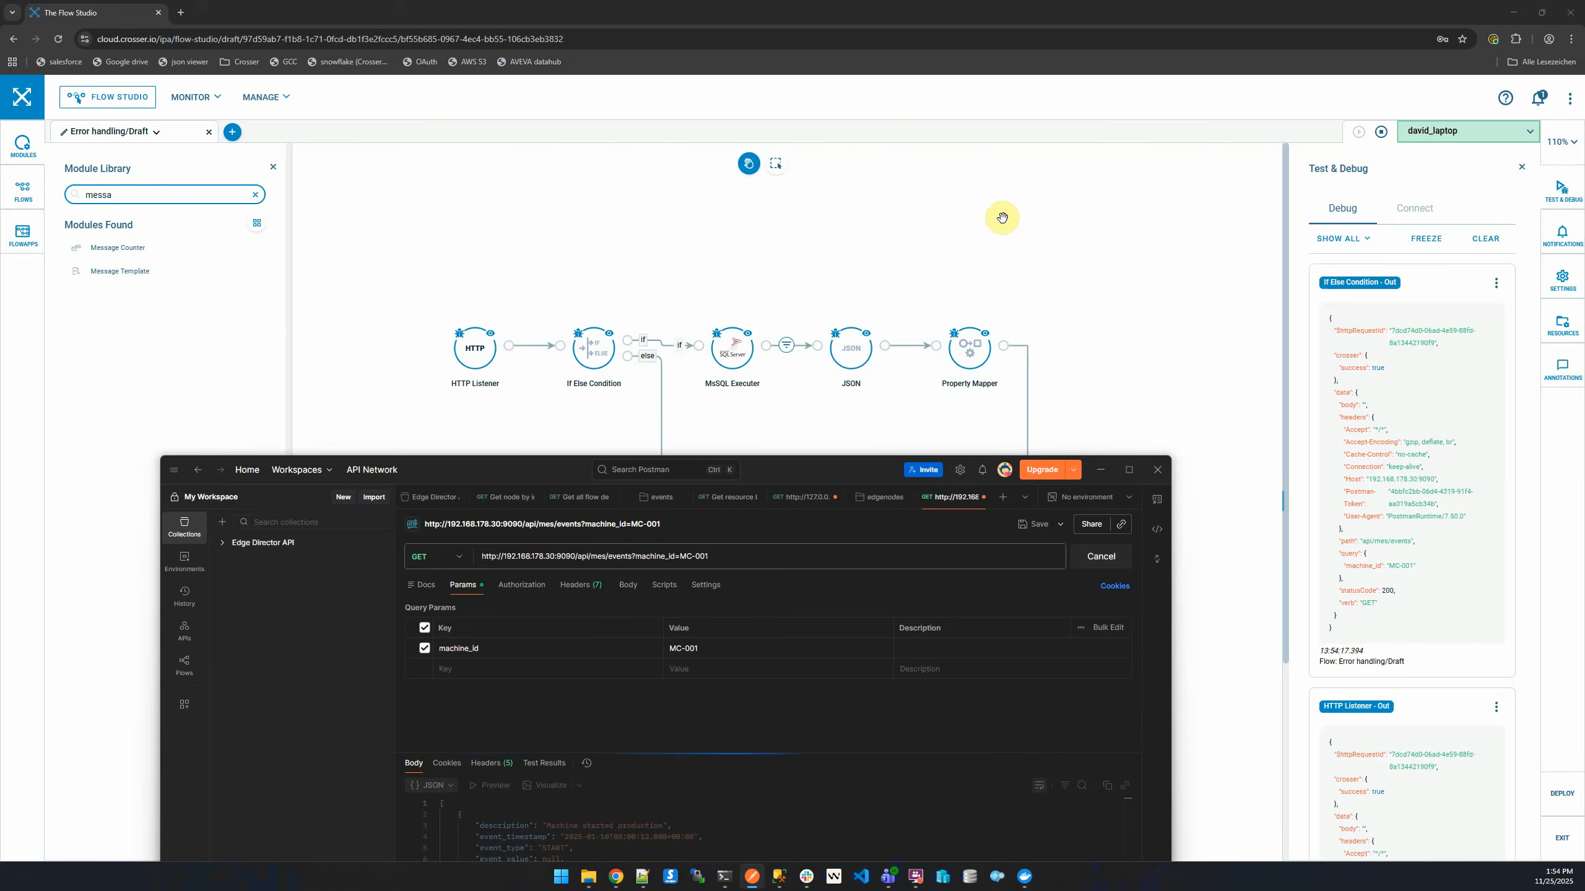
Step: Return to the flow, limit the debug messages to selected modules, and examine the MsSQL Executer output
left_click(1002, 217)
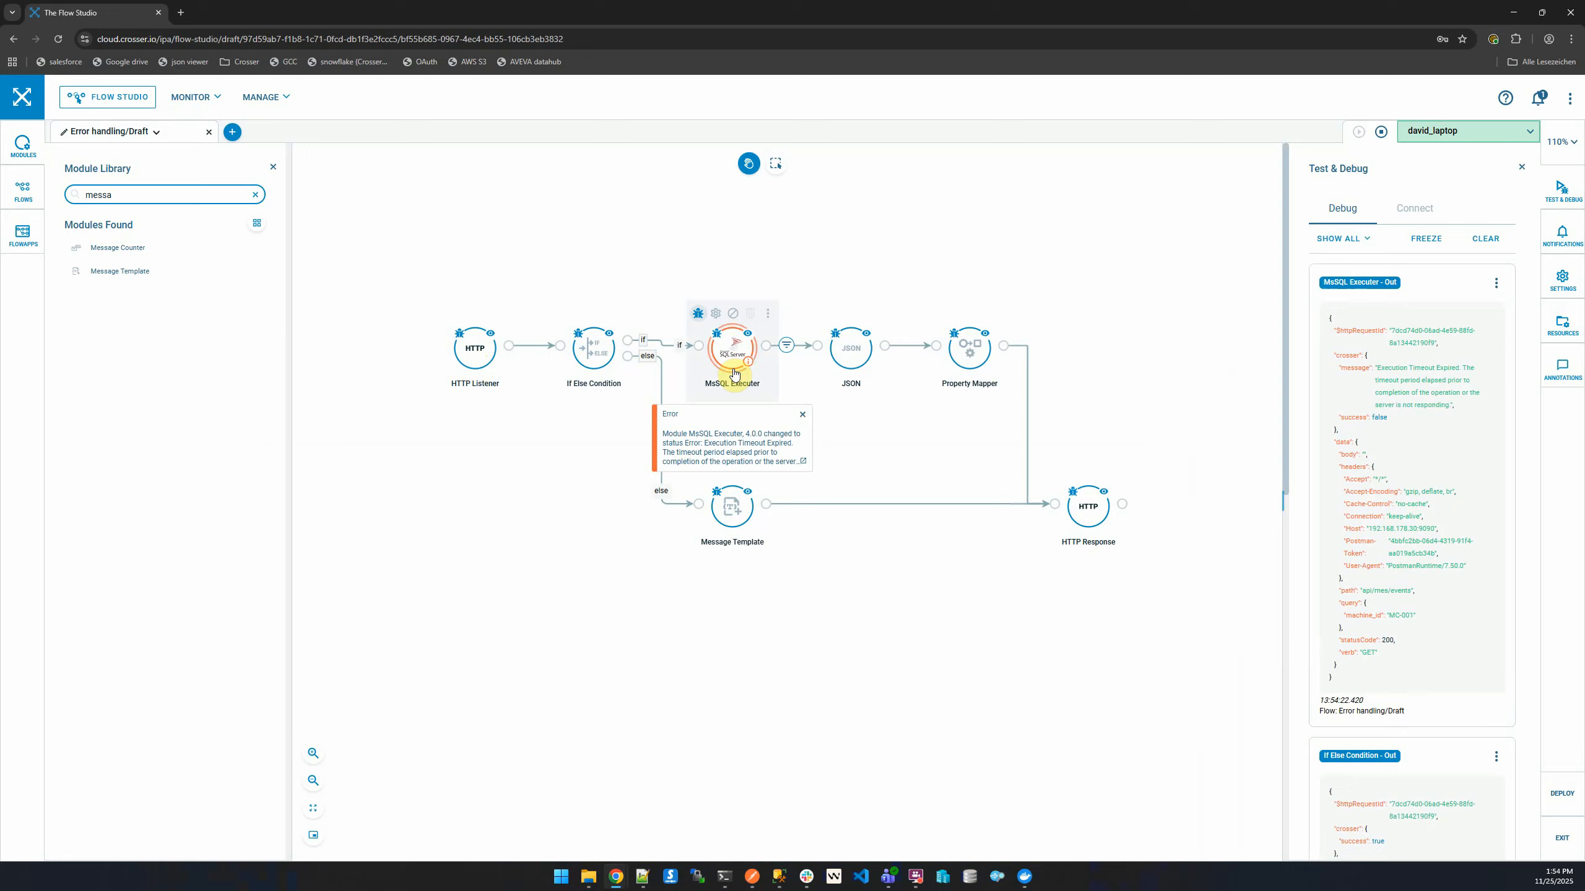
left_click(863, 370)
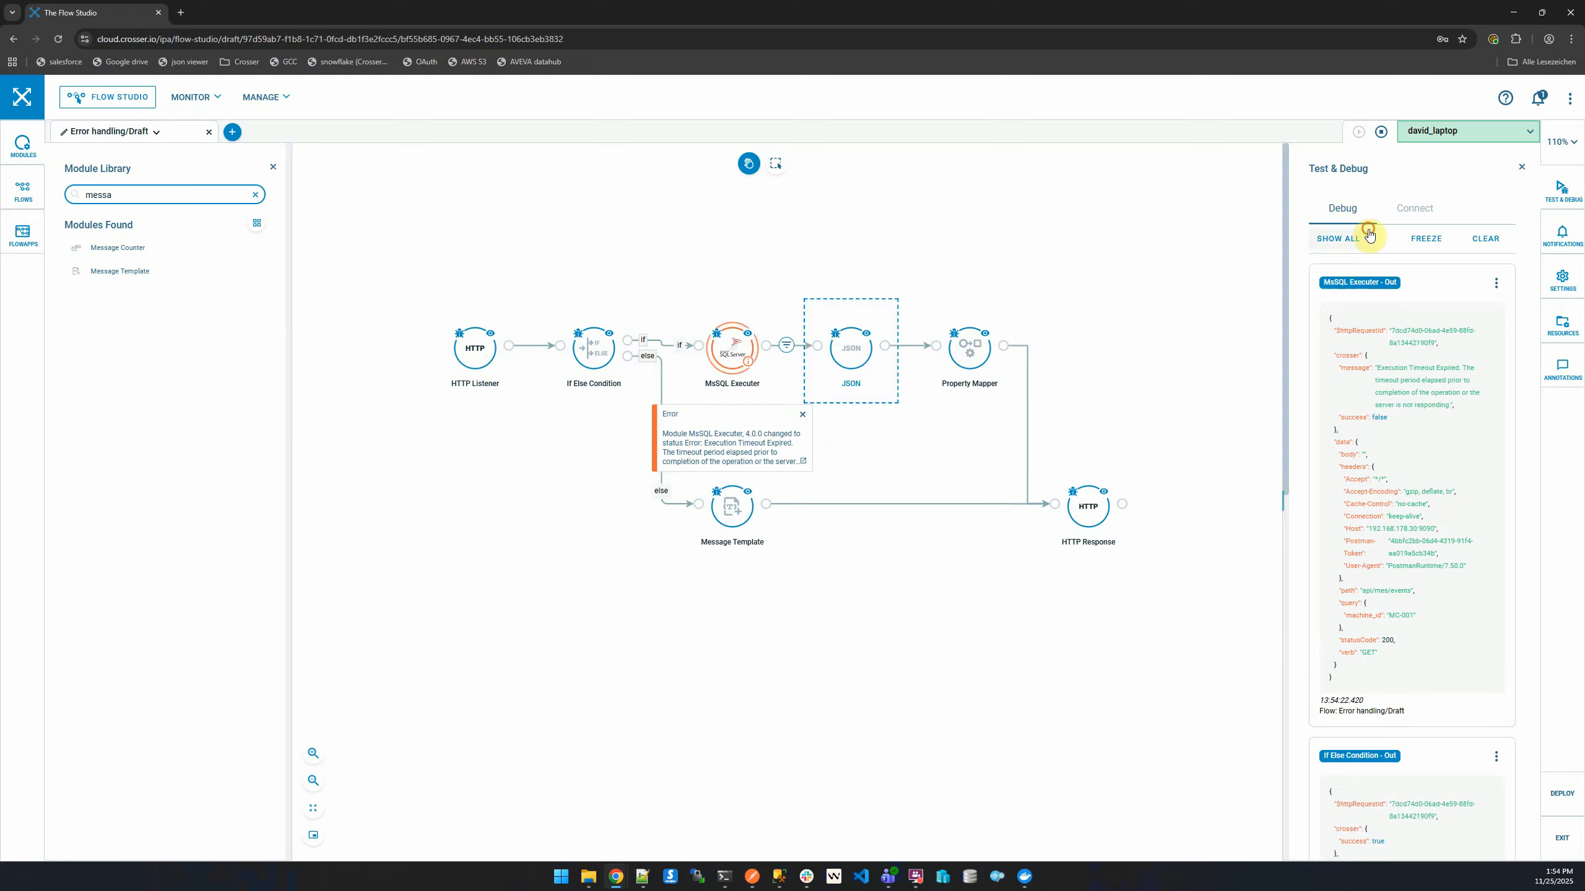
left_click(1350, 238)
left_click(1347, 293)
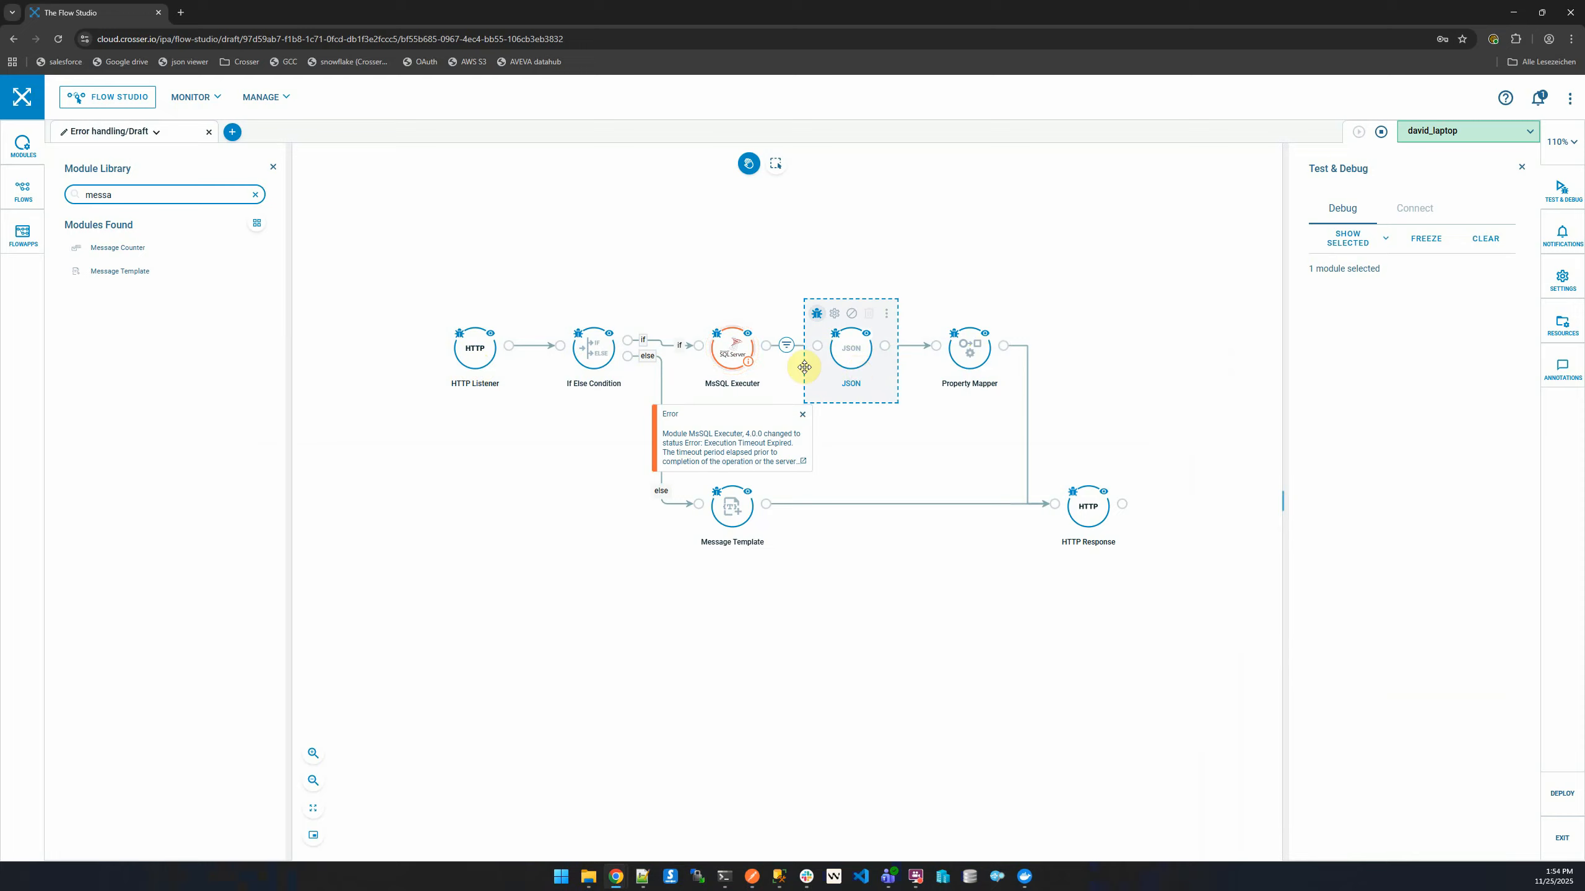
left_click(736, 359)
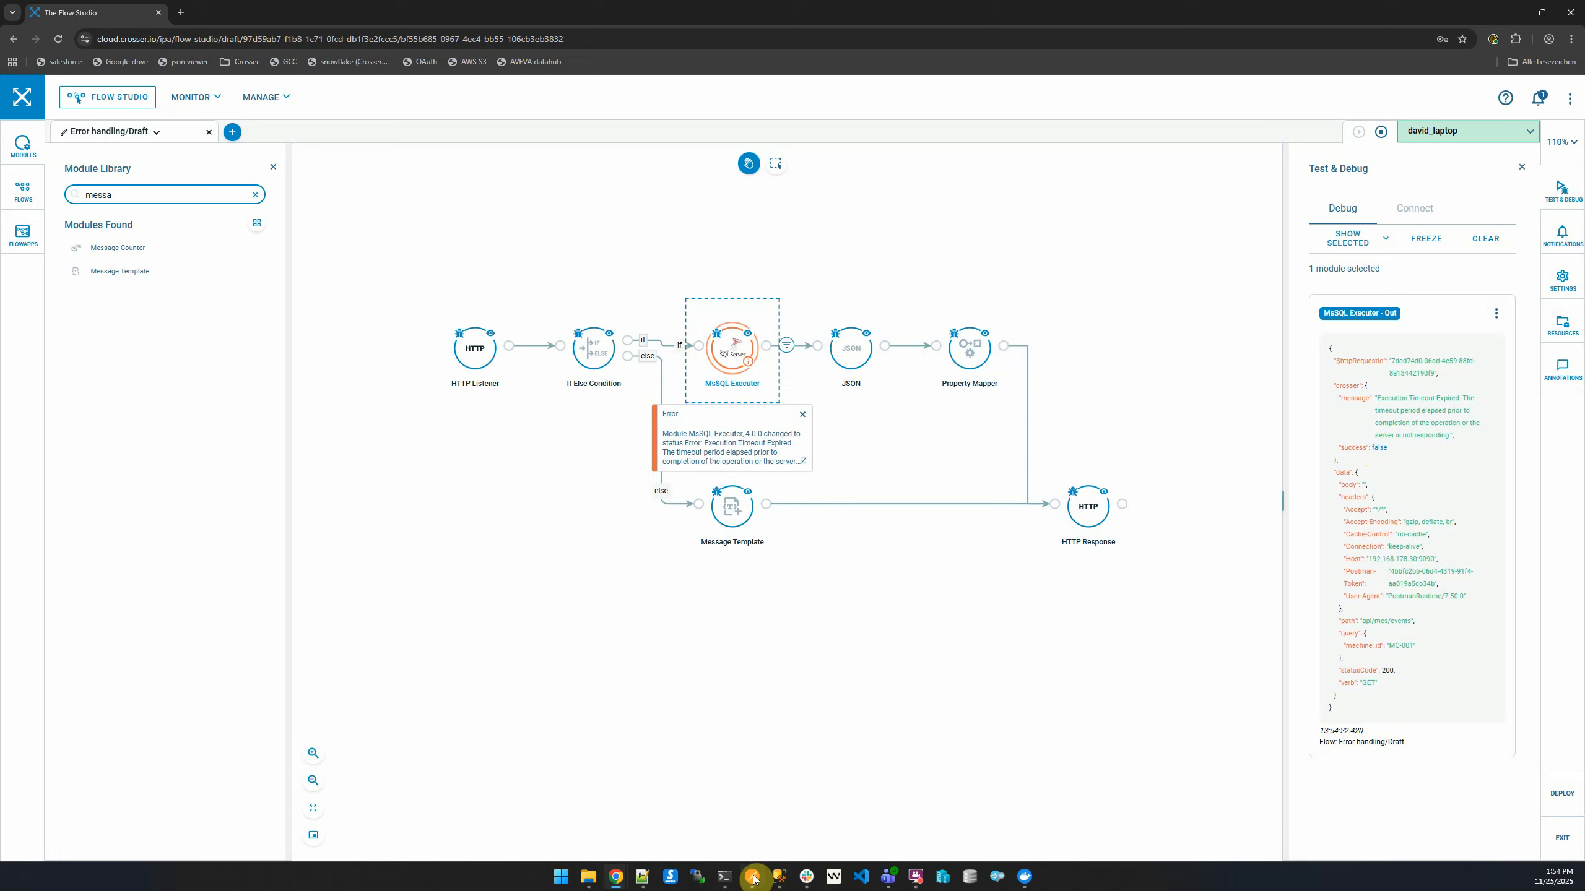
Step: Switch to Postman to check the state of the MC-001 request, and move its window off the flow
mouse_move(751, 880)
left_click(736, 815)
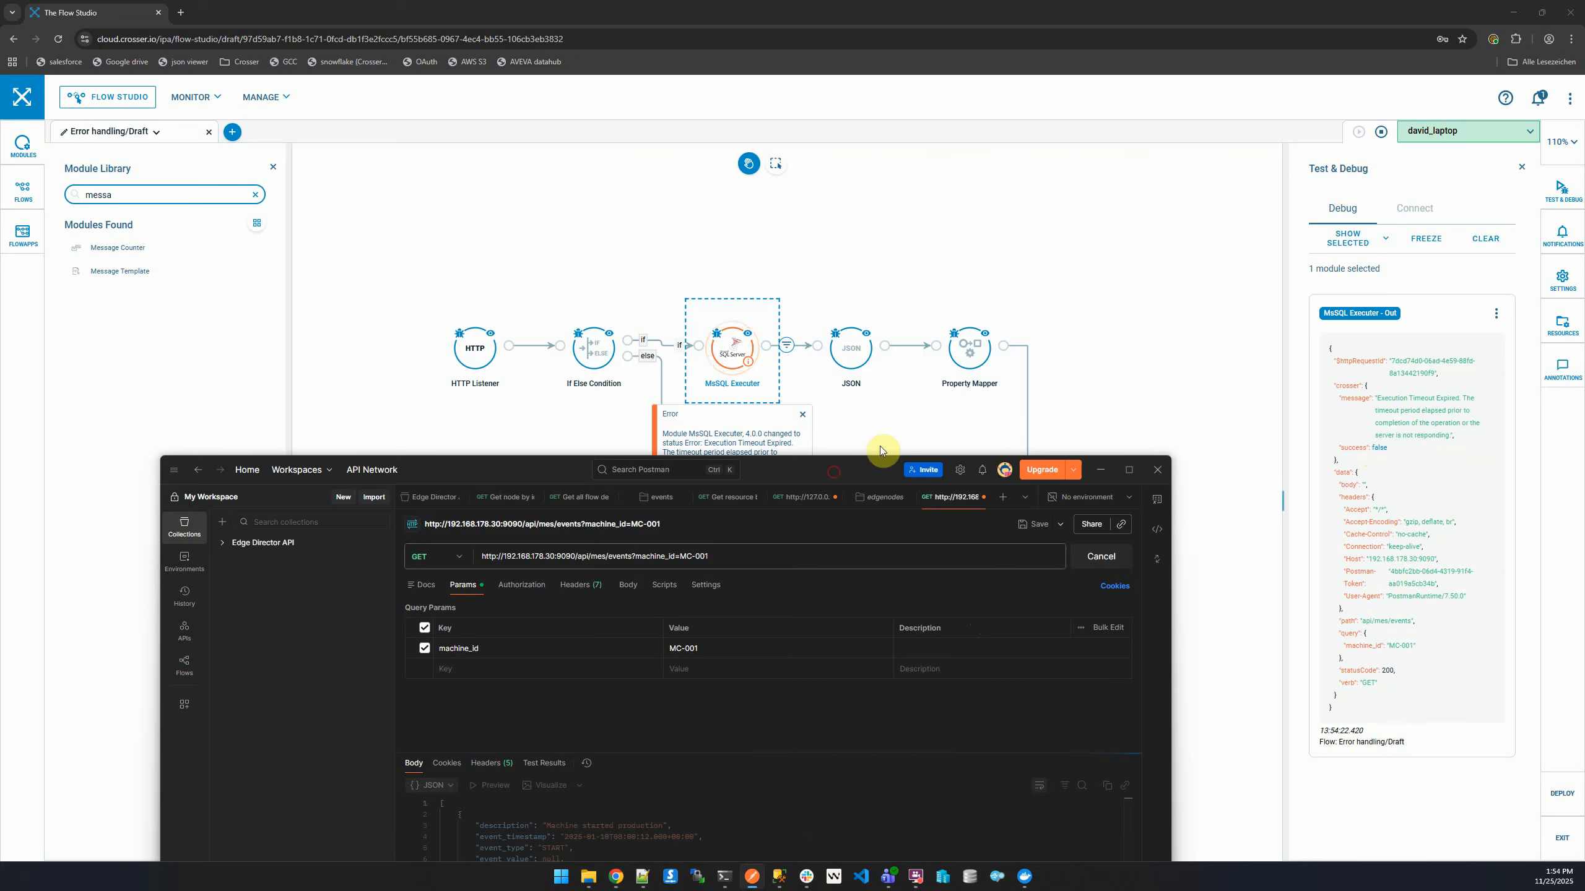
left_click_drag(880, 464, 890, 278)
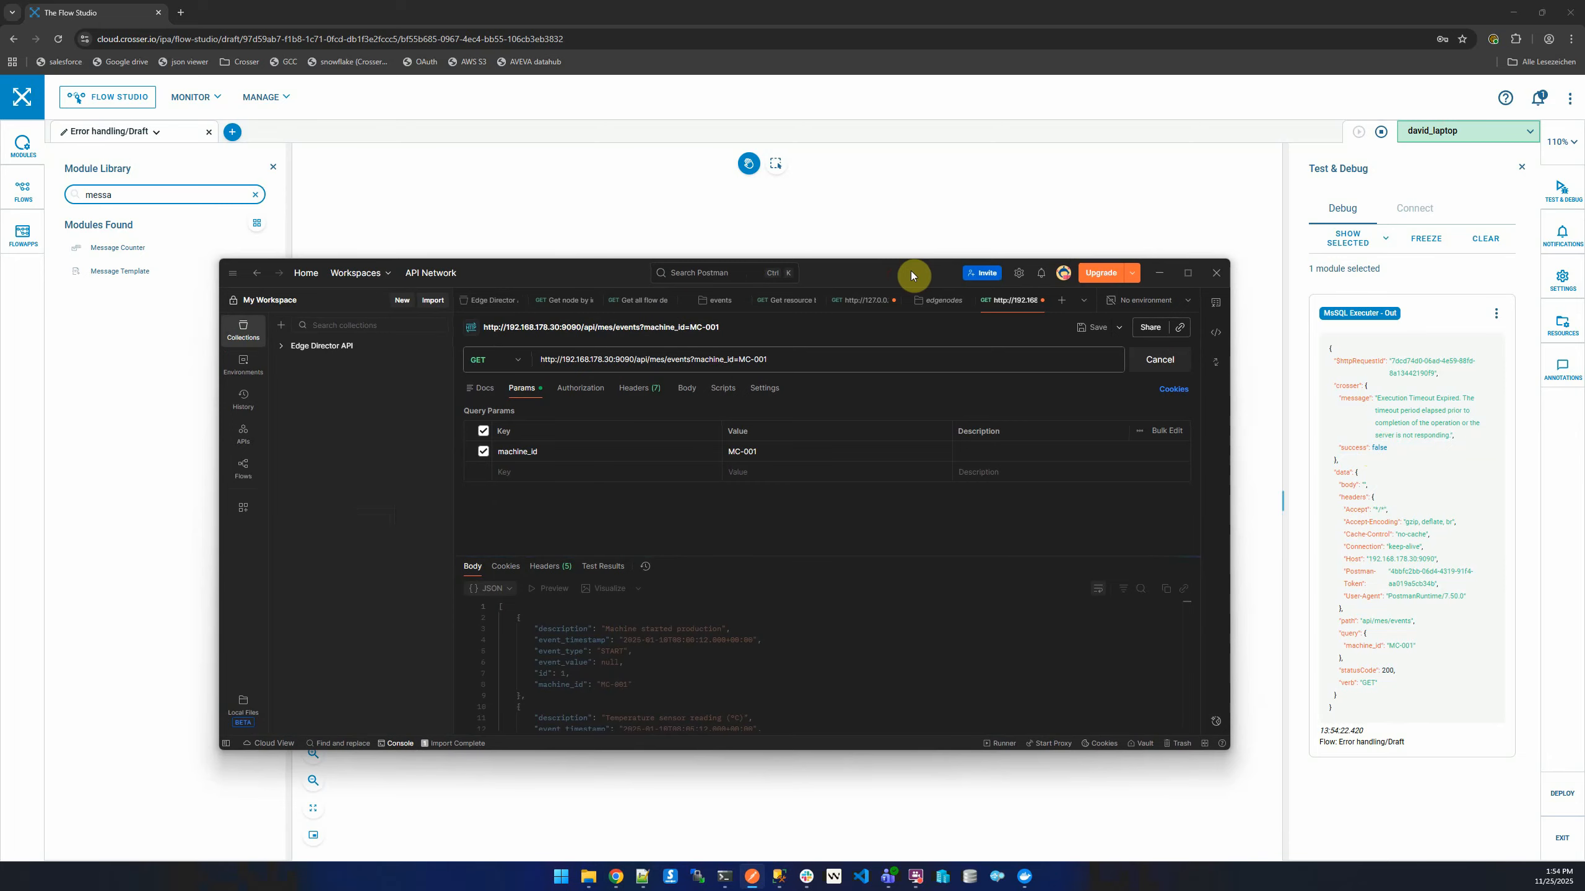
left_click_drag(911, 271, 912, 888)
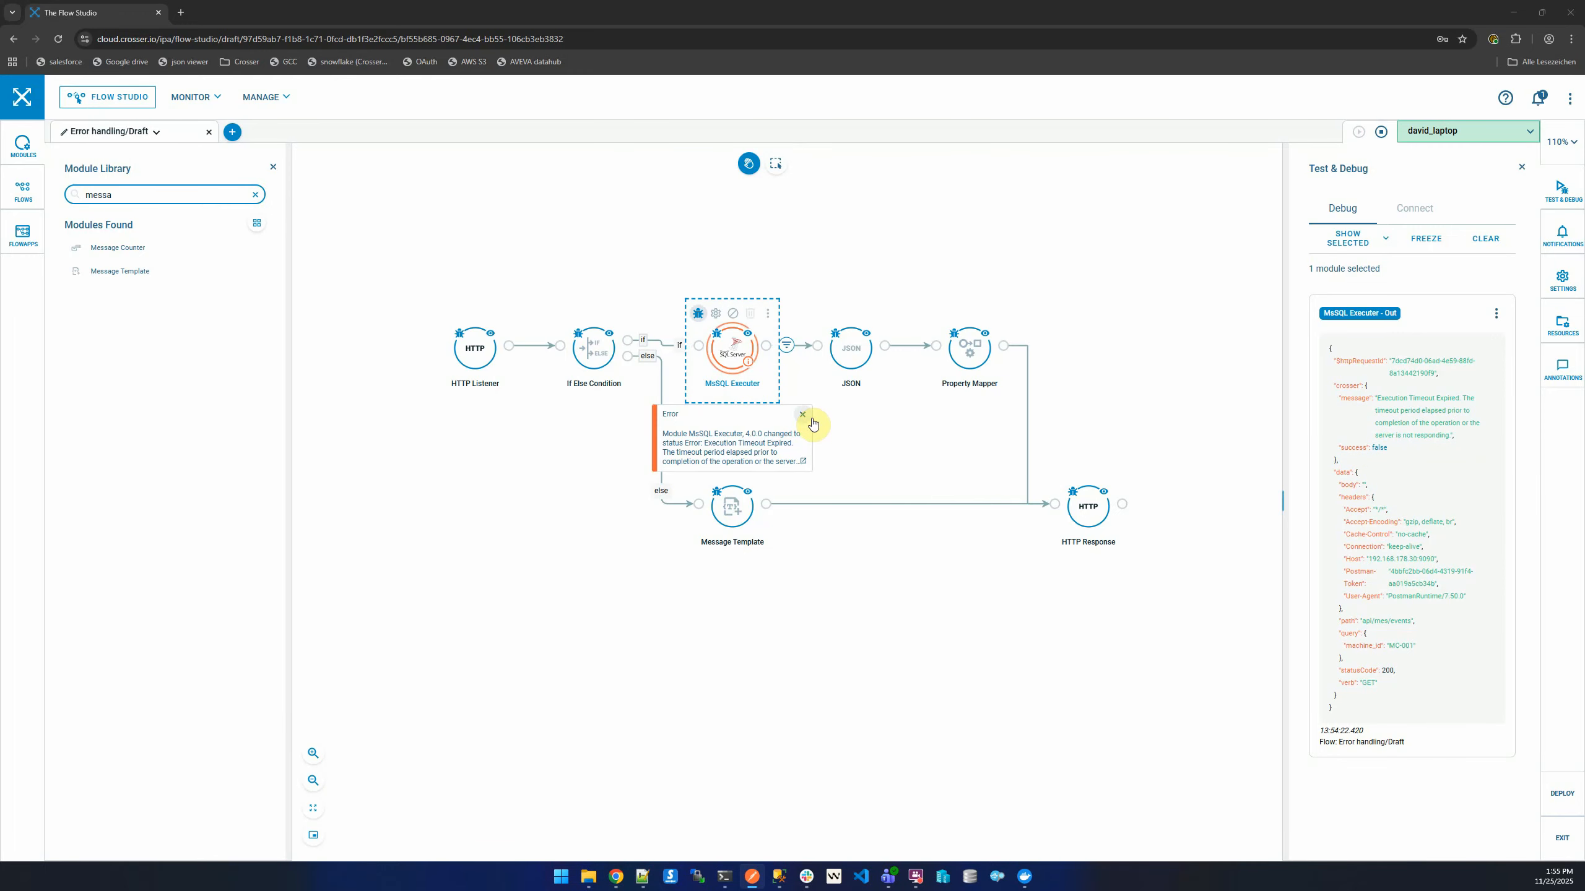
Step: Stop the flow, dismiss the MsSQL Executer error, and move the Message Template and HTTP Response modules lower on the canvas
left_click(1381, 133)
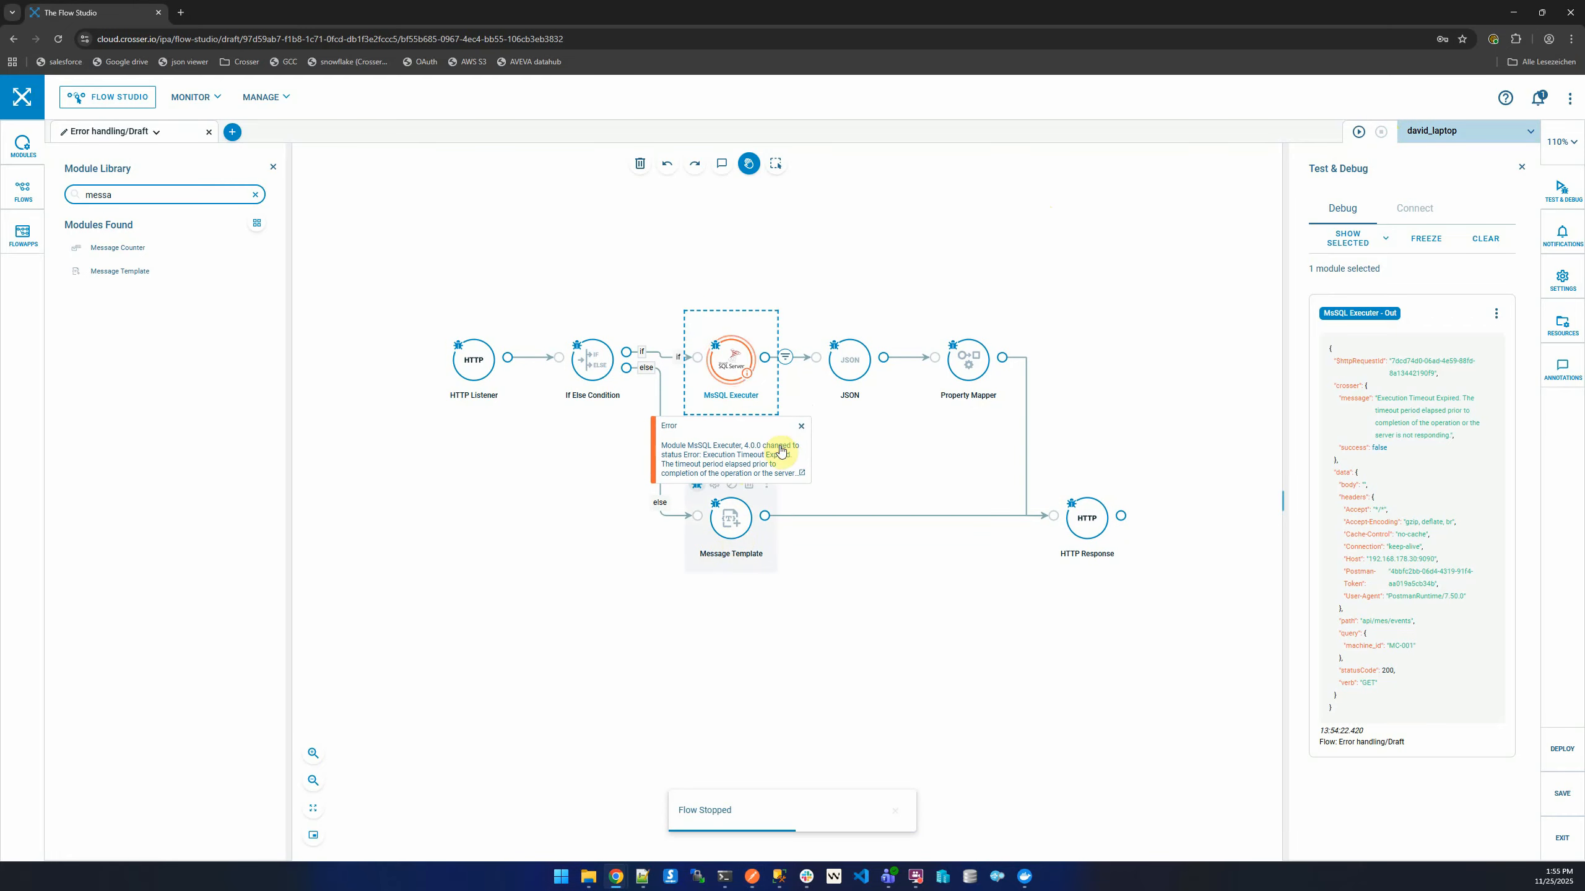
left_click(802, 428)
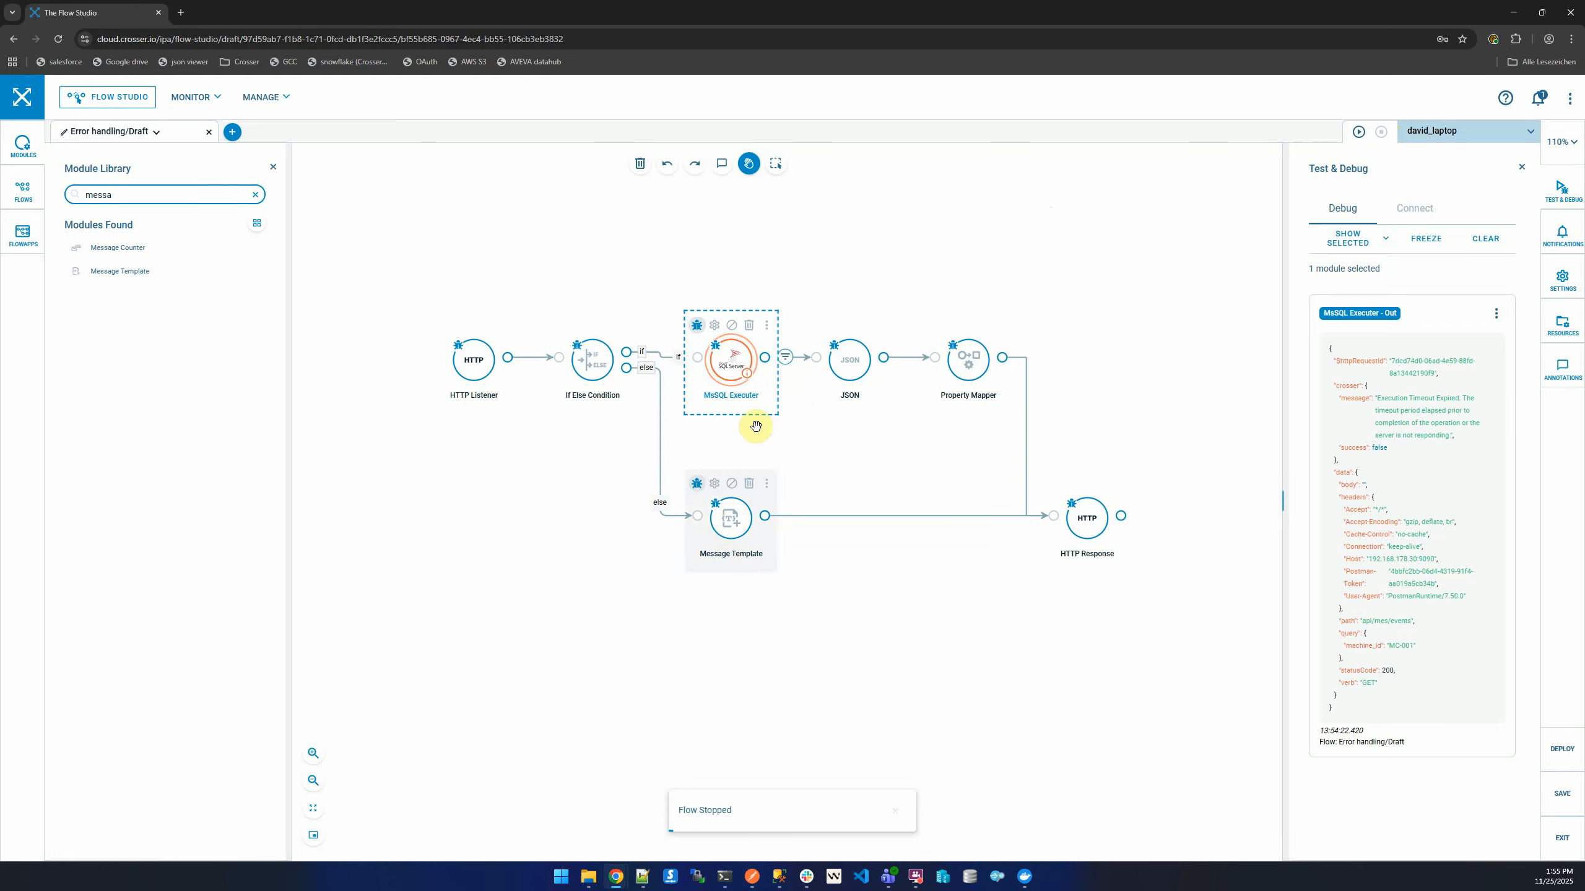
left_click_drag(736, 531, 719, 611)
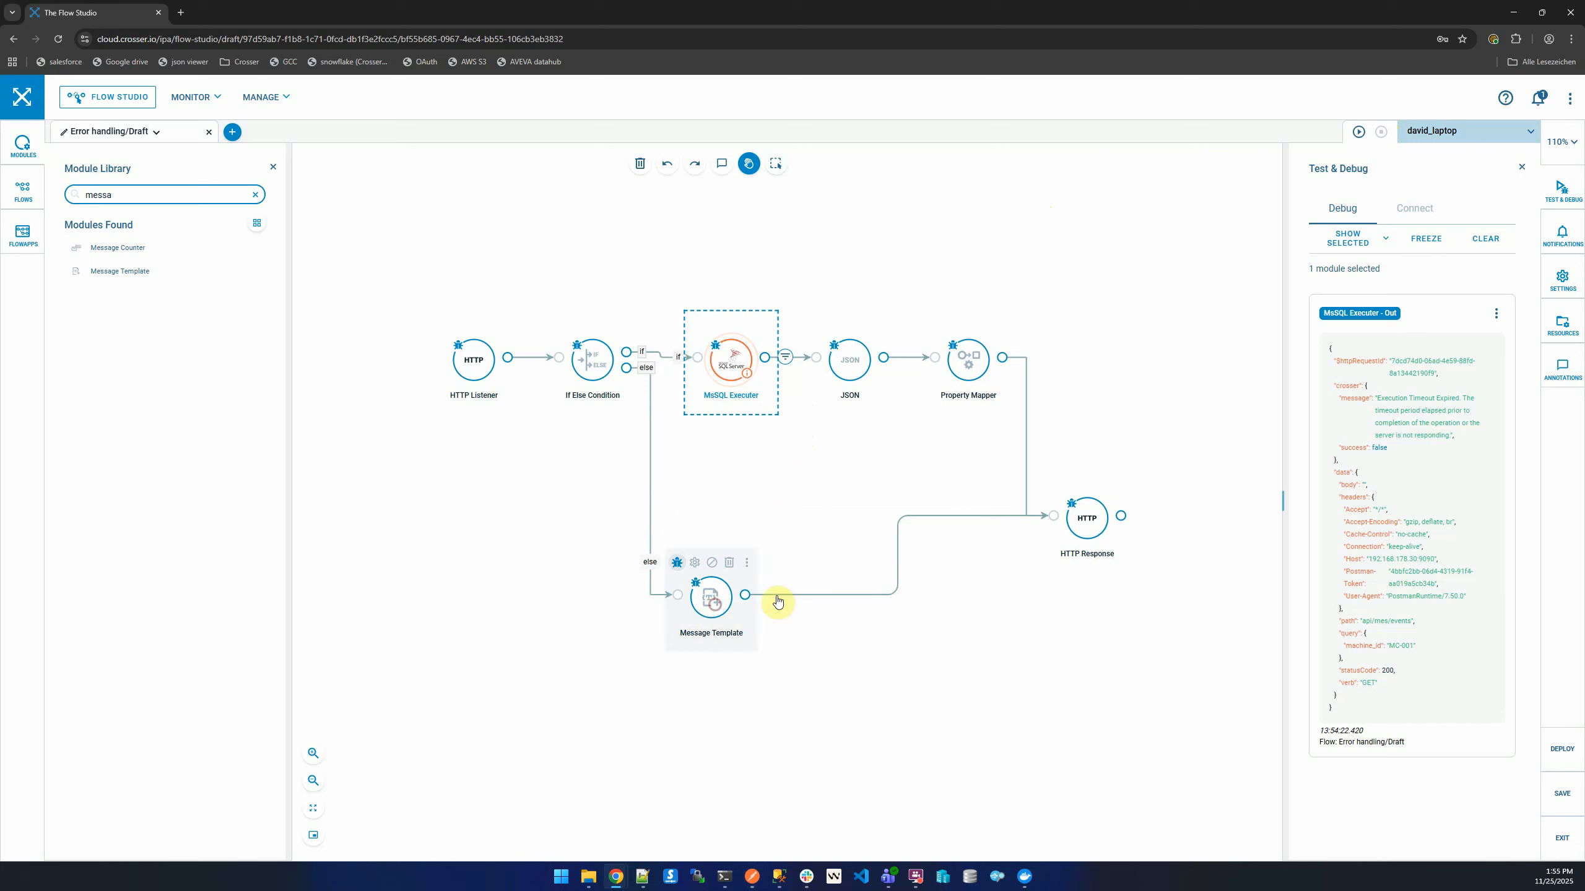
left_click_drag(1088, 523, 1088, 602)
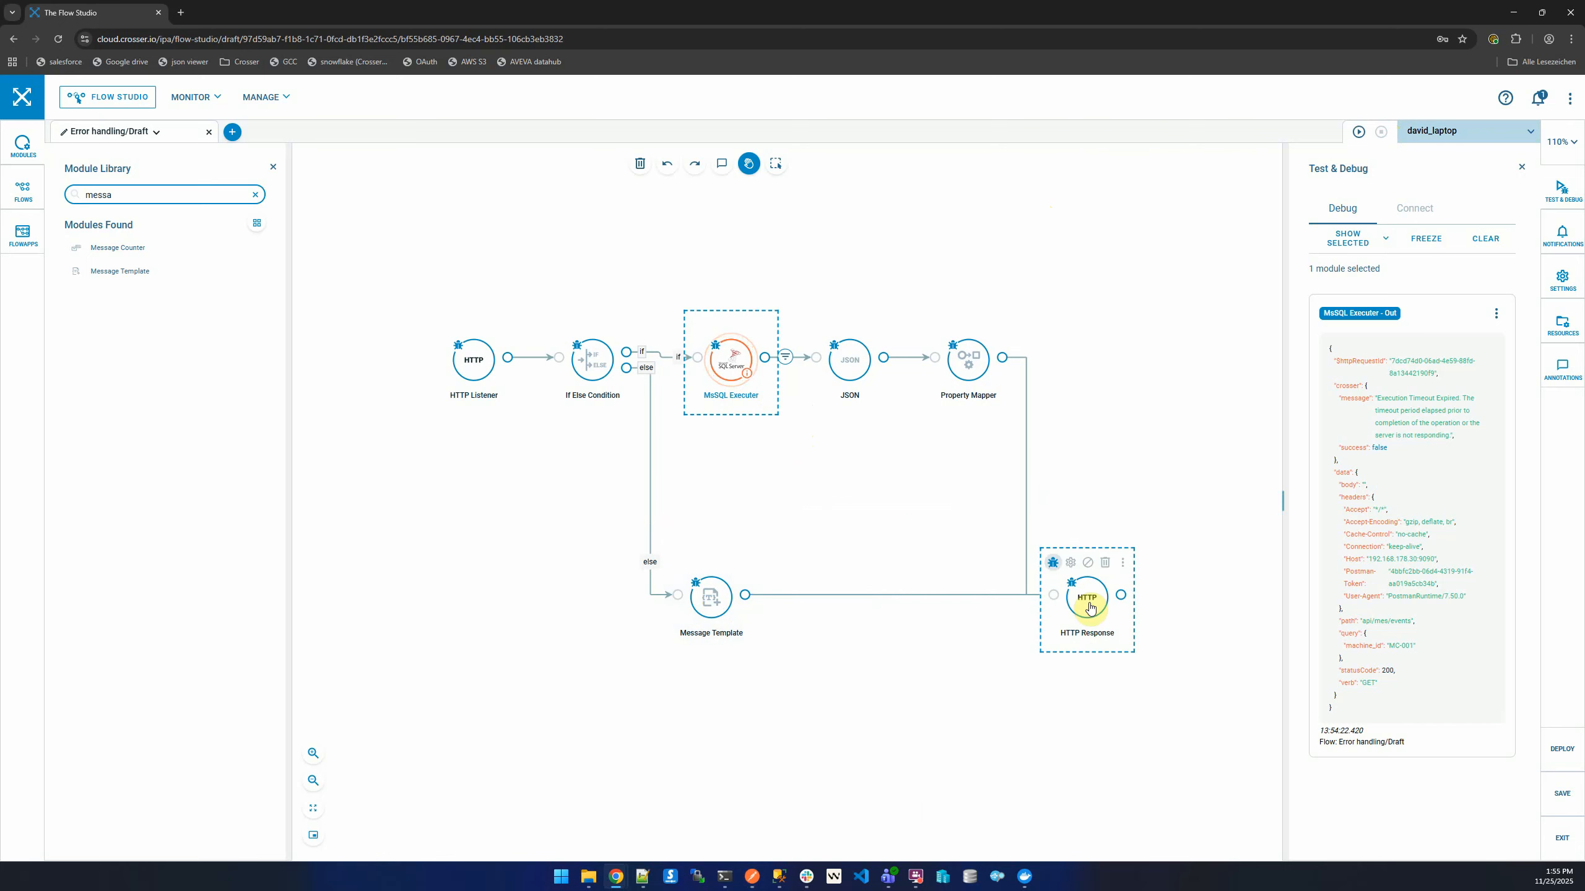
Step: Duplicate the Message Template module, place the copy below JSON, and connect the MsSQL Executer output to it
left_click(747, 570)
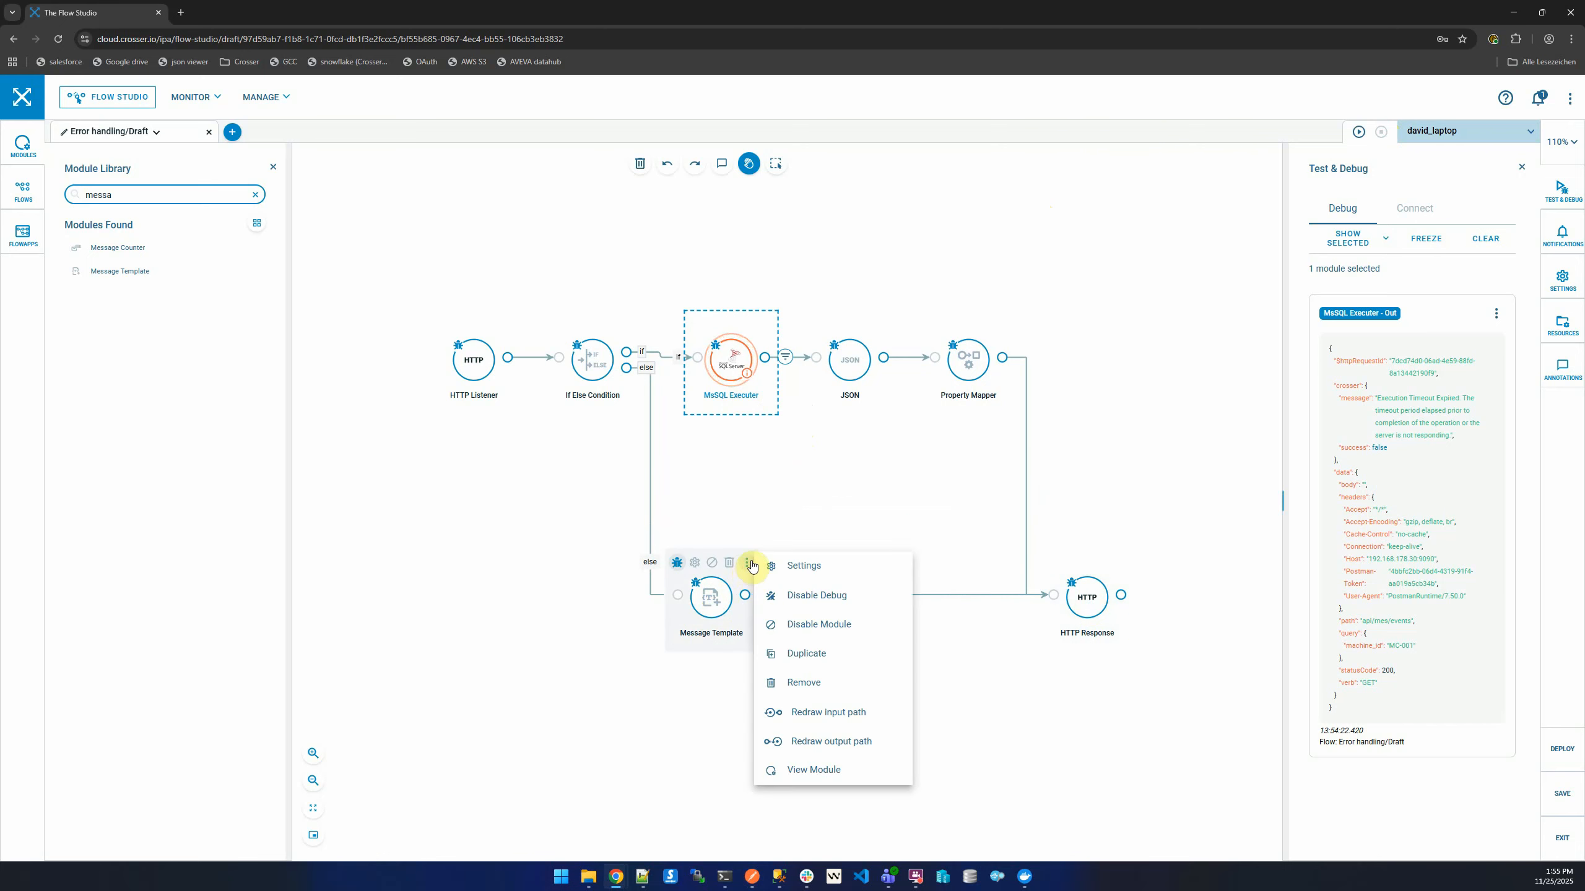
left_click(819, 651)
left_click_drag(708, 495, 850, 505)
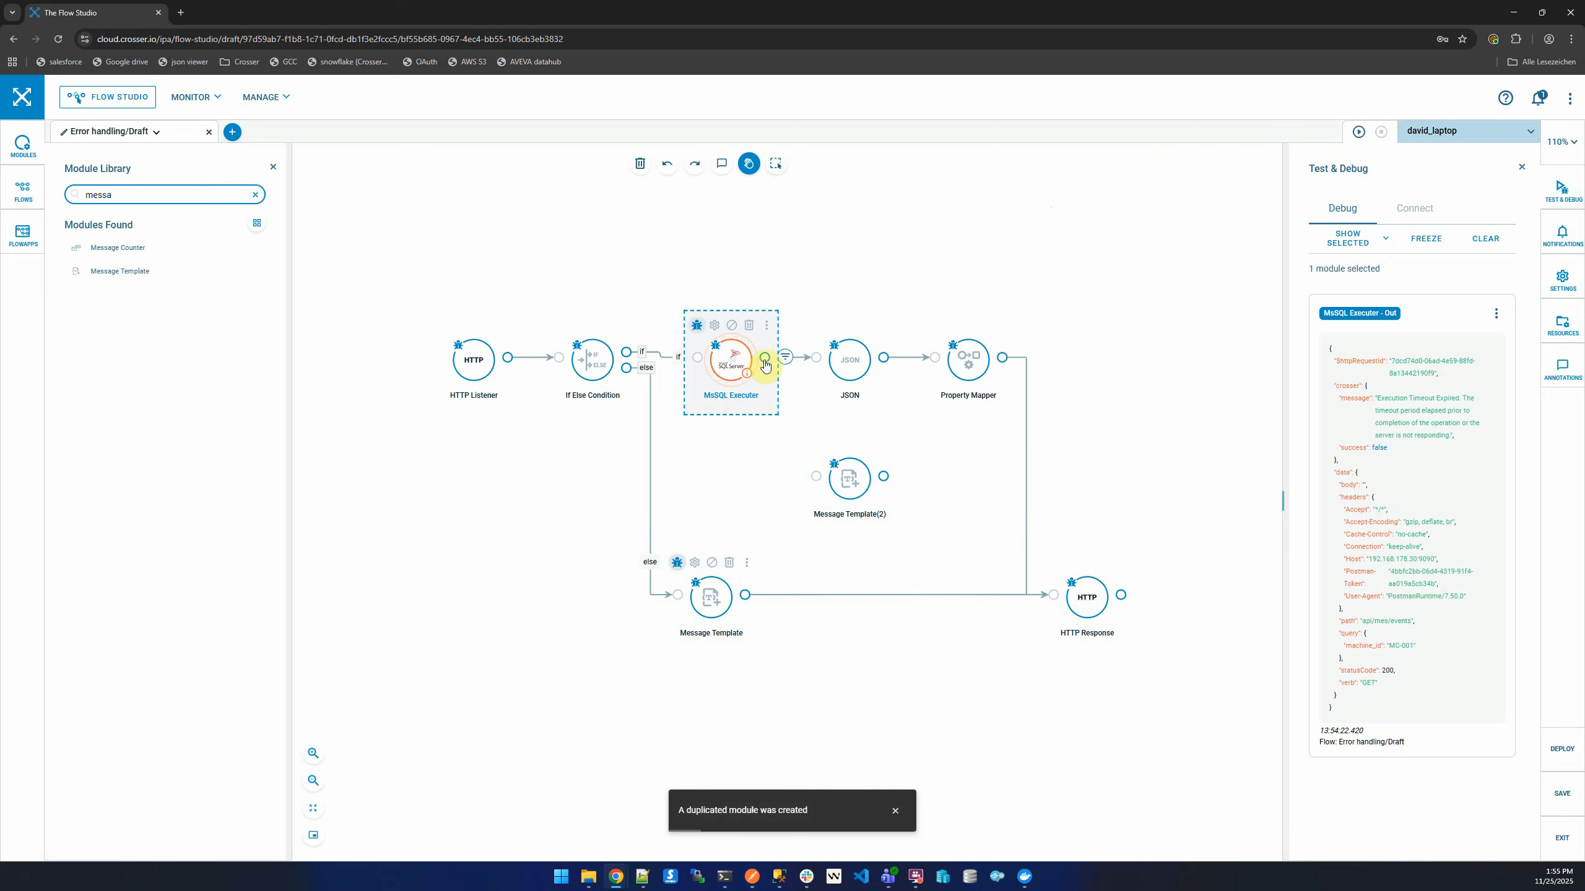
left_click_drag(765, 365, 819, 473)
Step: Add a message filter to the duplicated Message Template with source property crosser.success and operator Is False
left_click(833, 443)
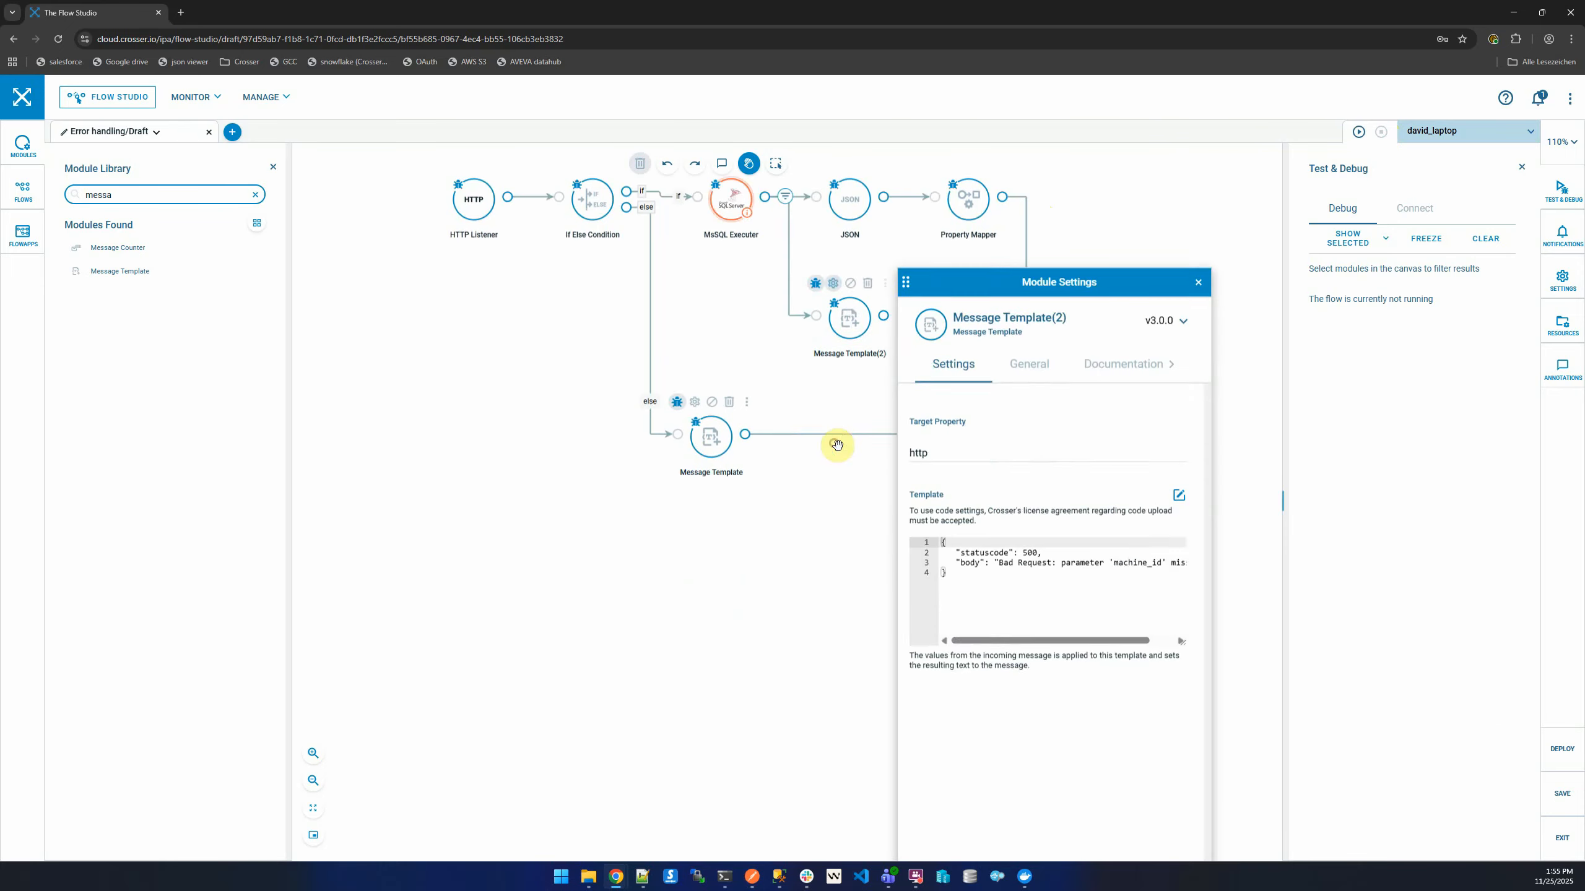
left_click(1009, 340)
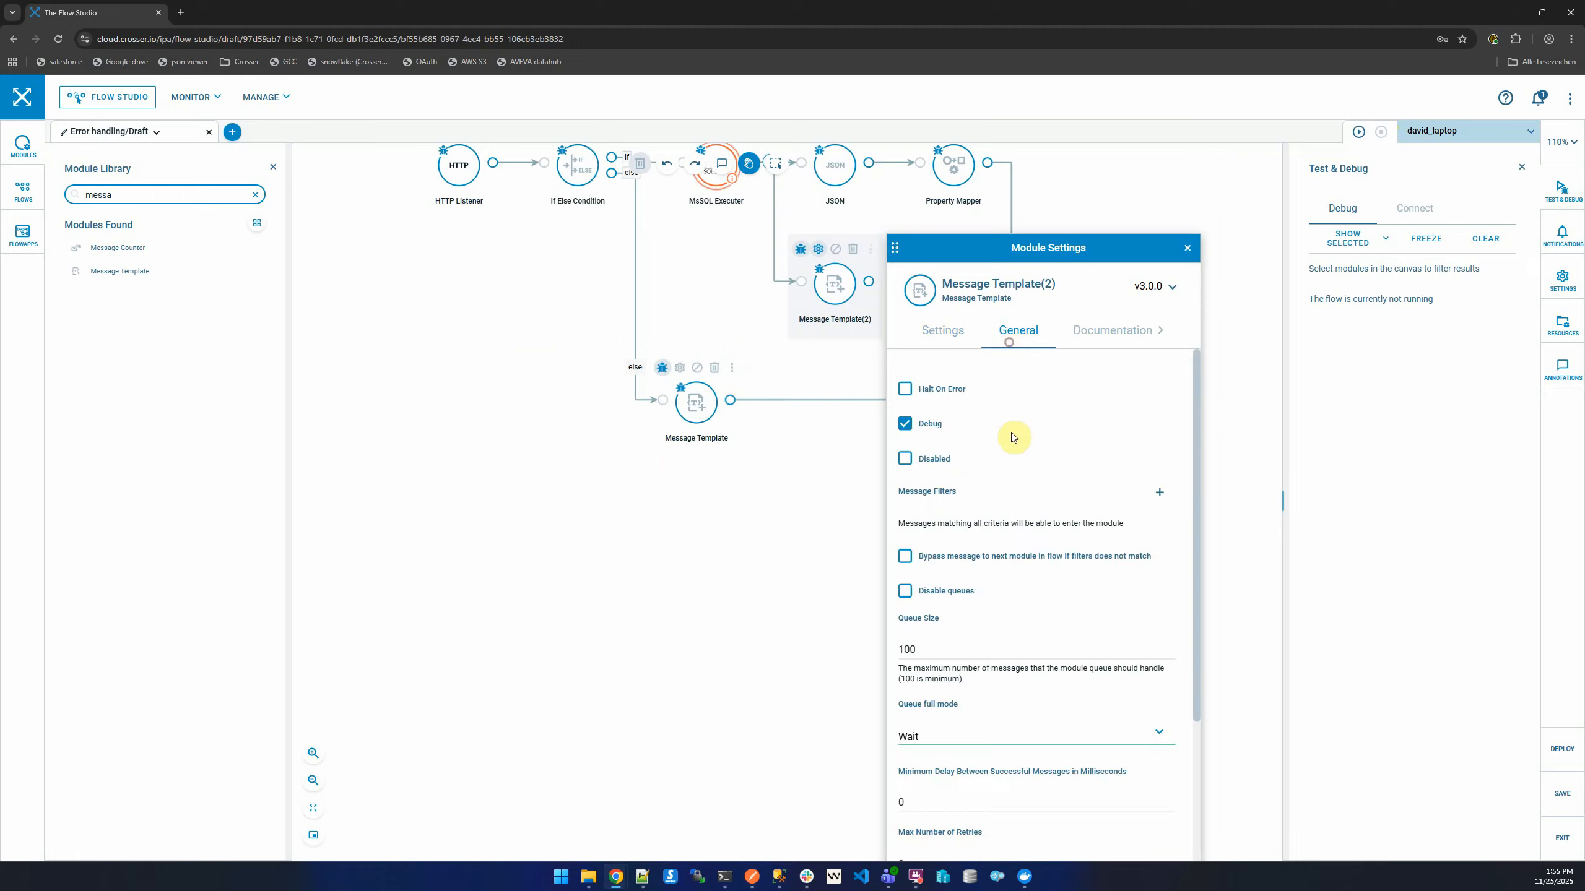
left_click(1160, 492)
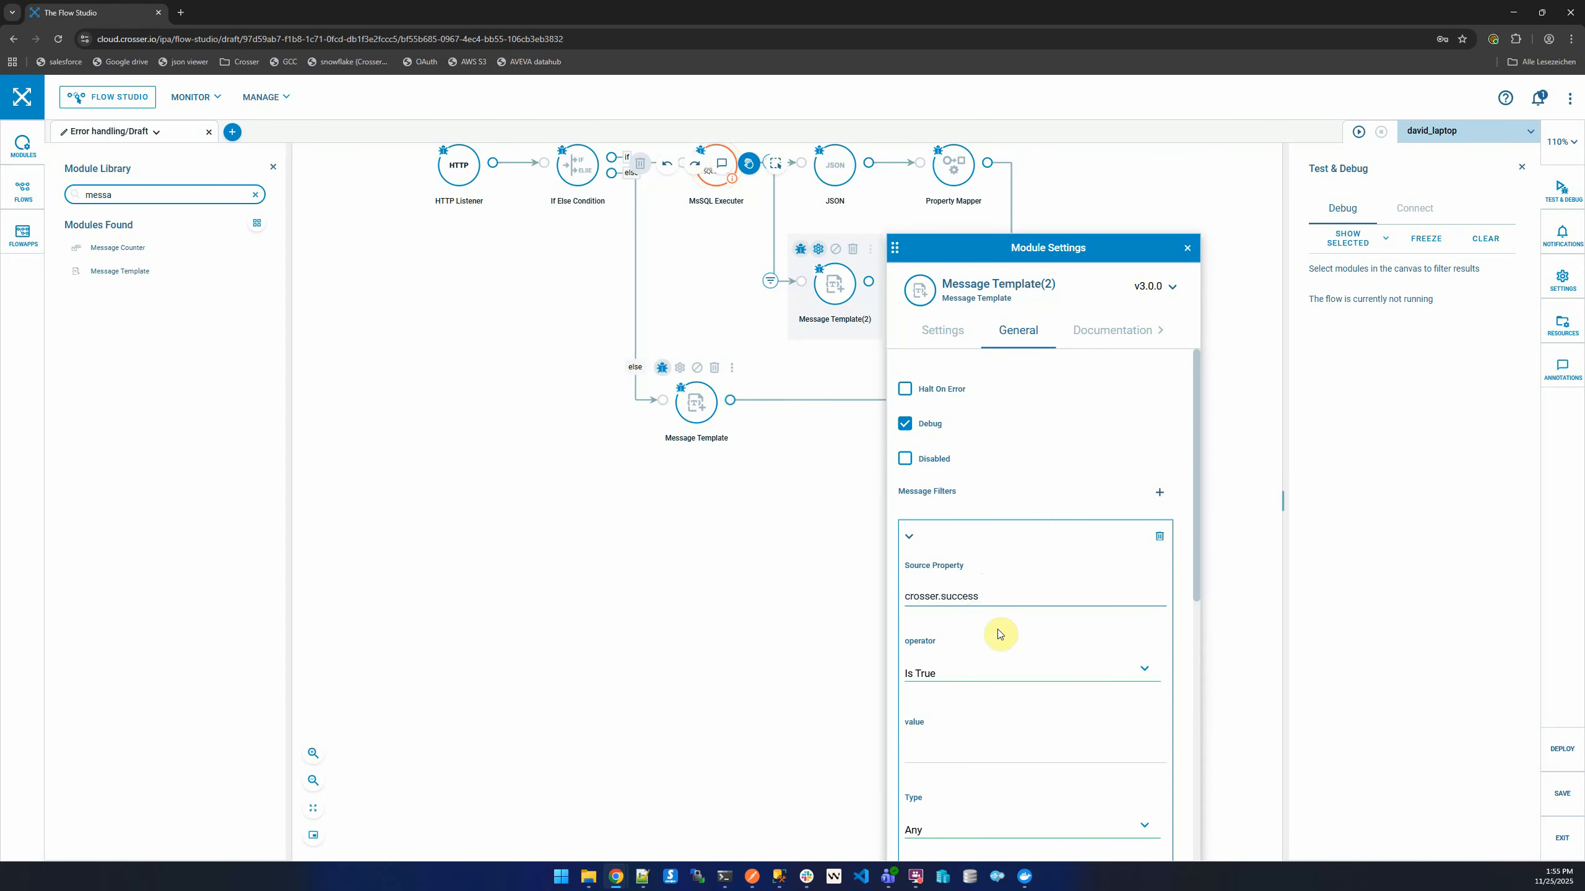
left_click(1086, 669)
left_click(963, 733)
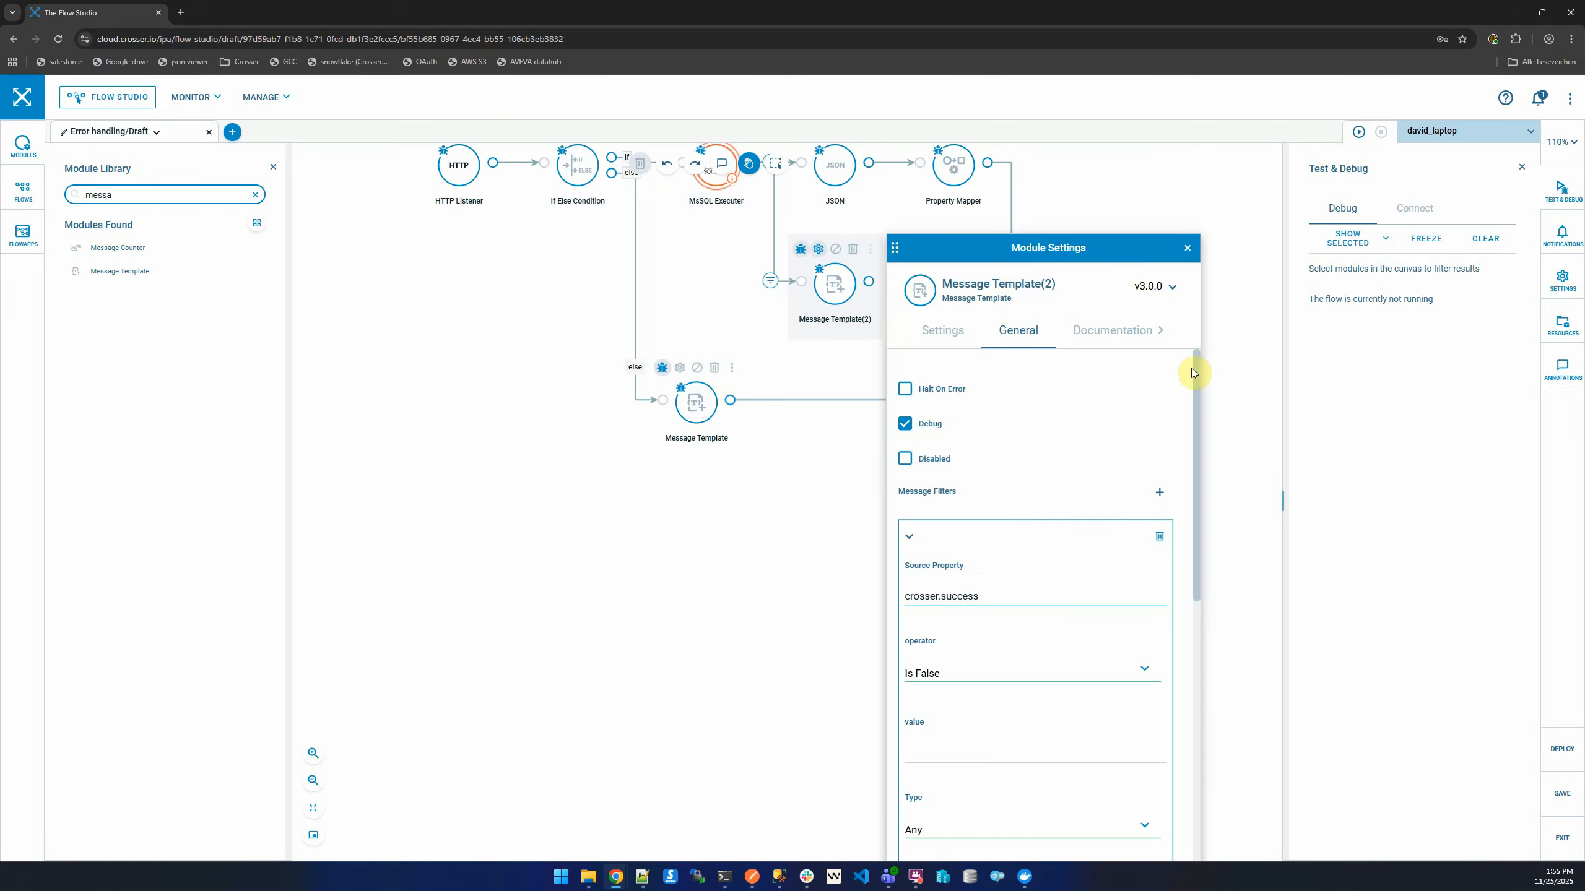
left_click(1187, 247)
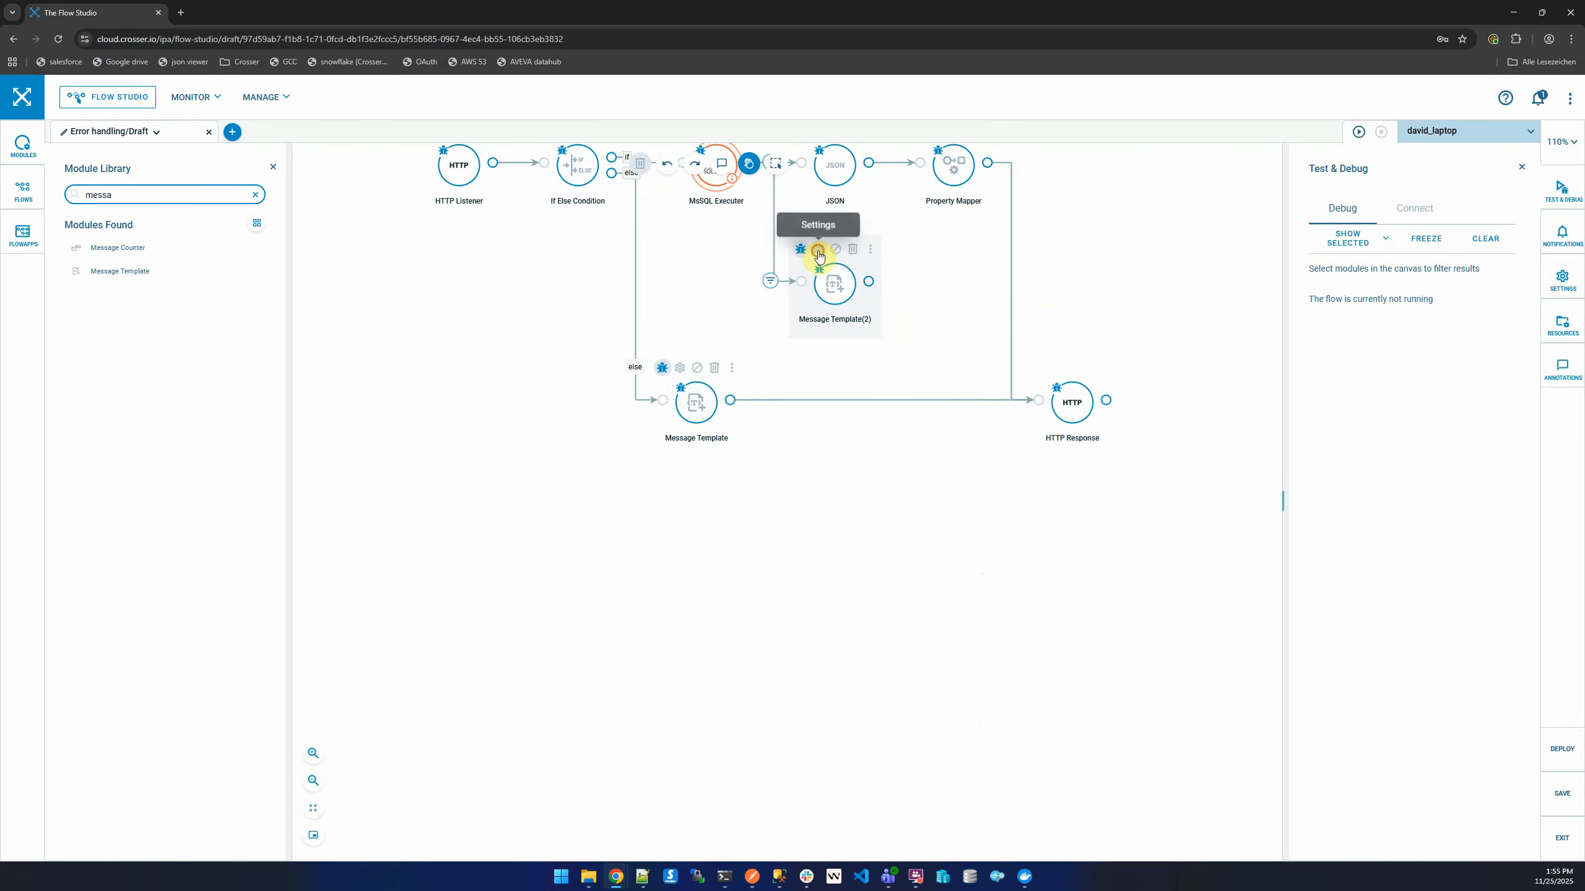
Step: Set the statuscode in the duplicated Message Template's code to 400 and update the template
left_click(819, 248)
left_click(1166, 388)
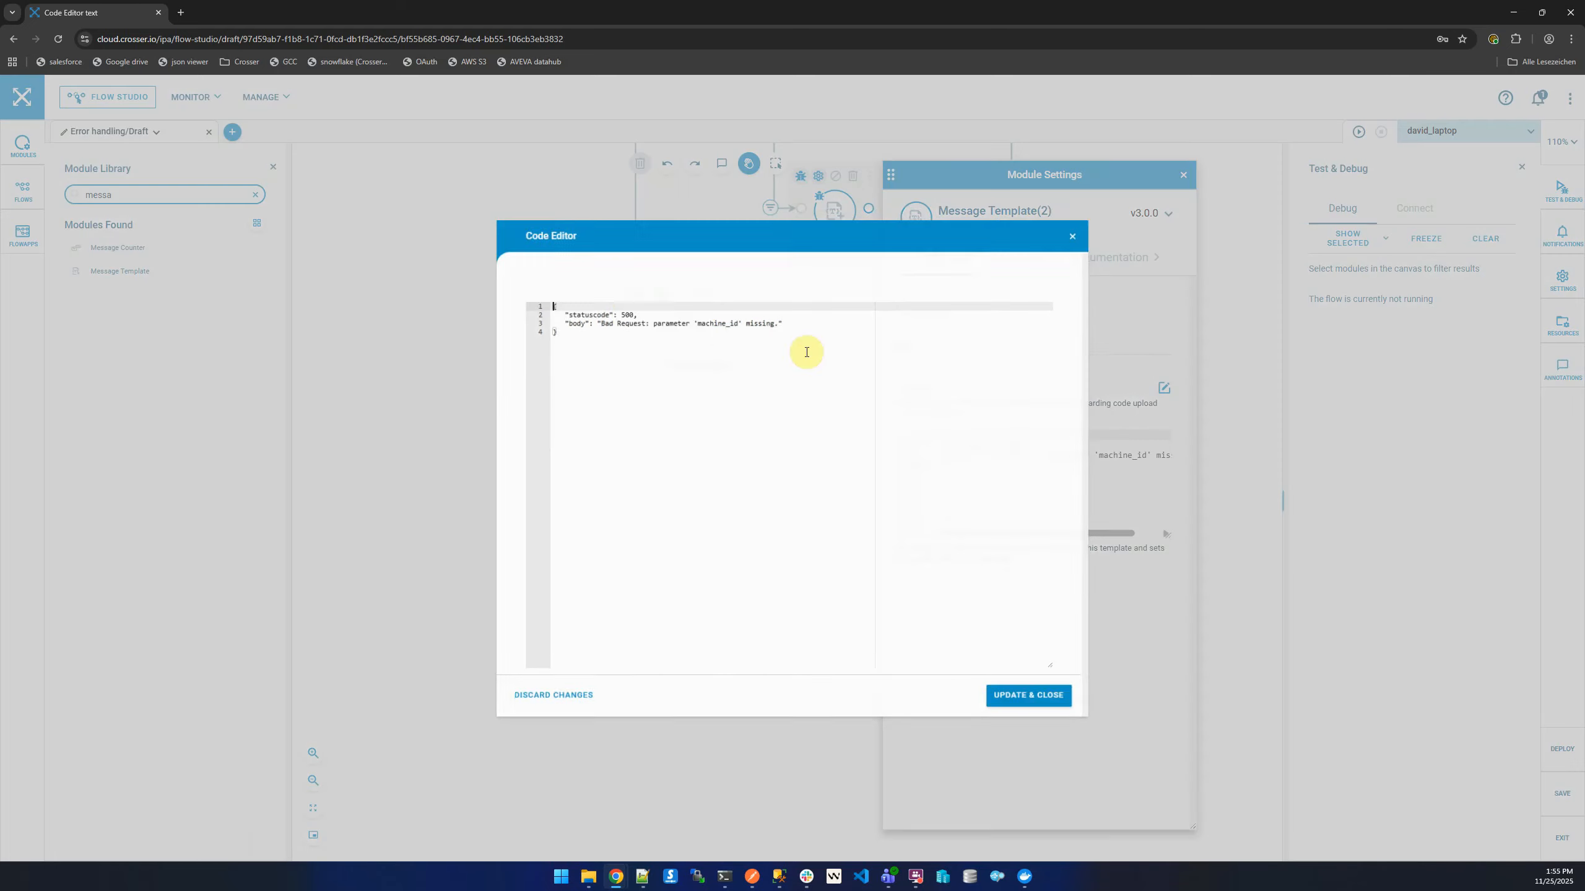
left_click(630, 311)
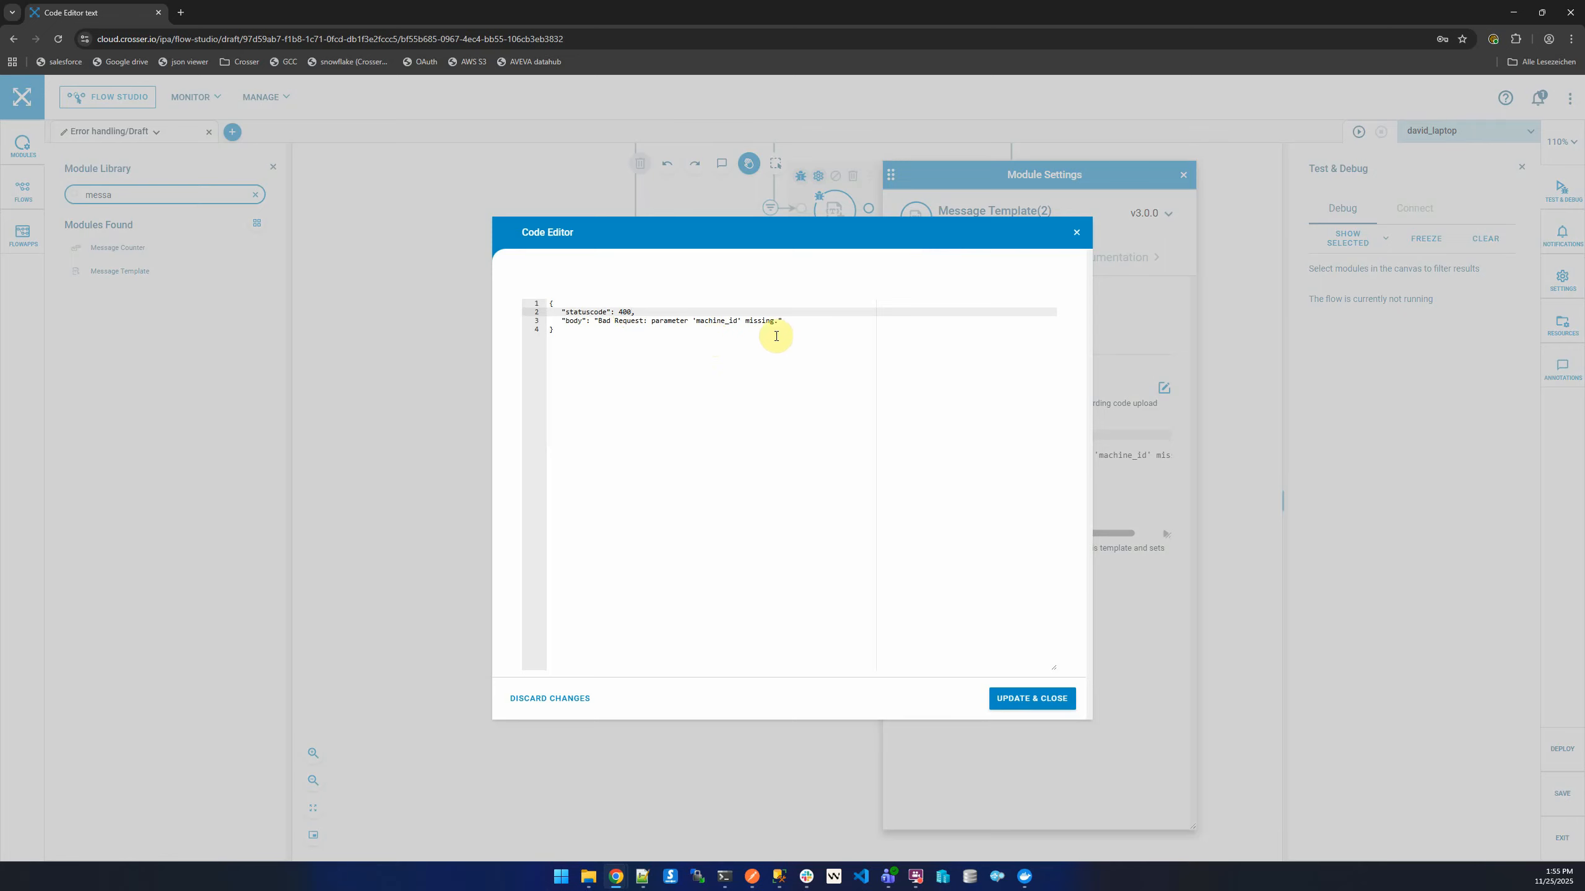
left_click(1033, 697)
Step: Copy the crosser.message path from the MsSQL Executer debug output and replace the duplicated template's body text with {crosser.message}
scroll(769, 356, "up", 4)
left_click(700, 332)
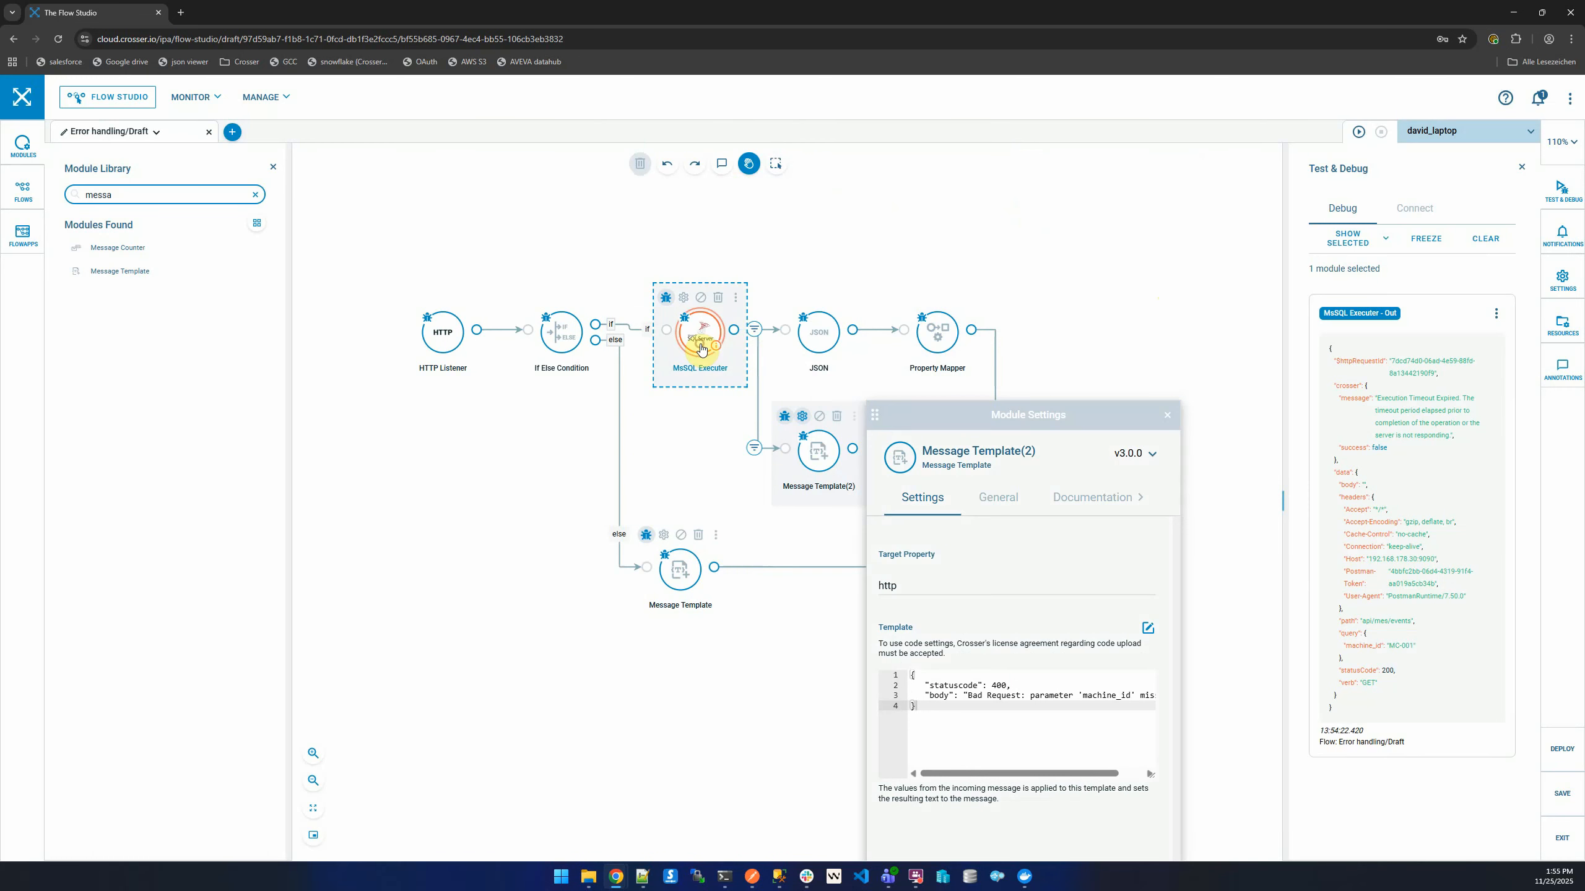
left_click(1362, 400)
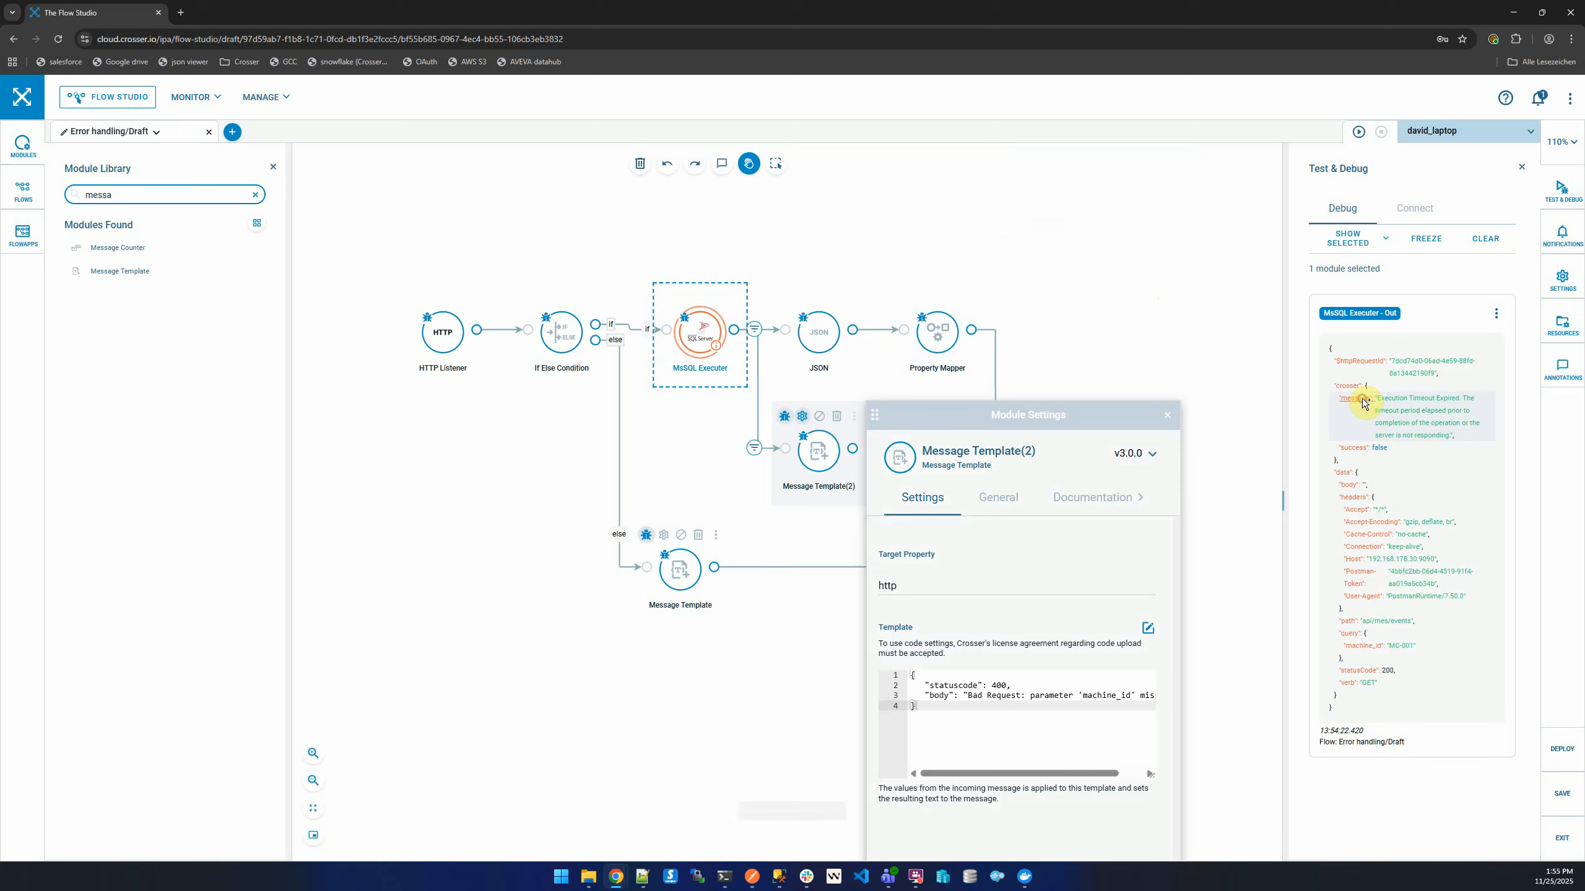
left_click(1147, 627)
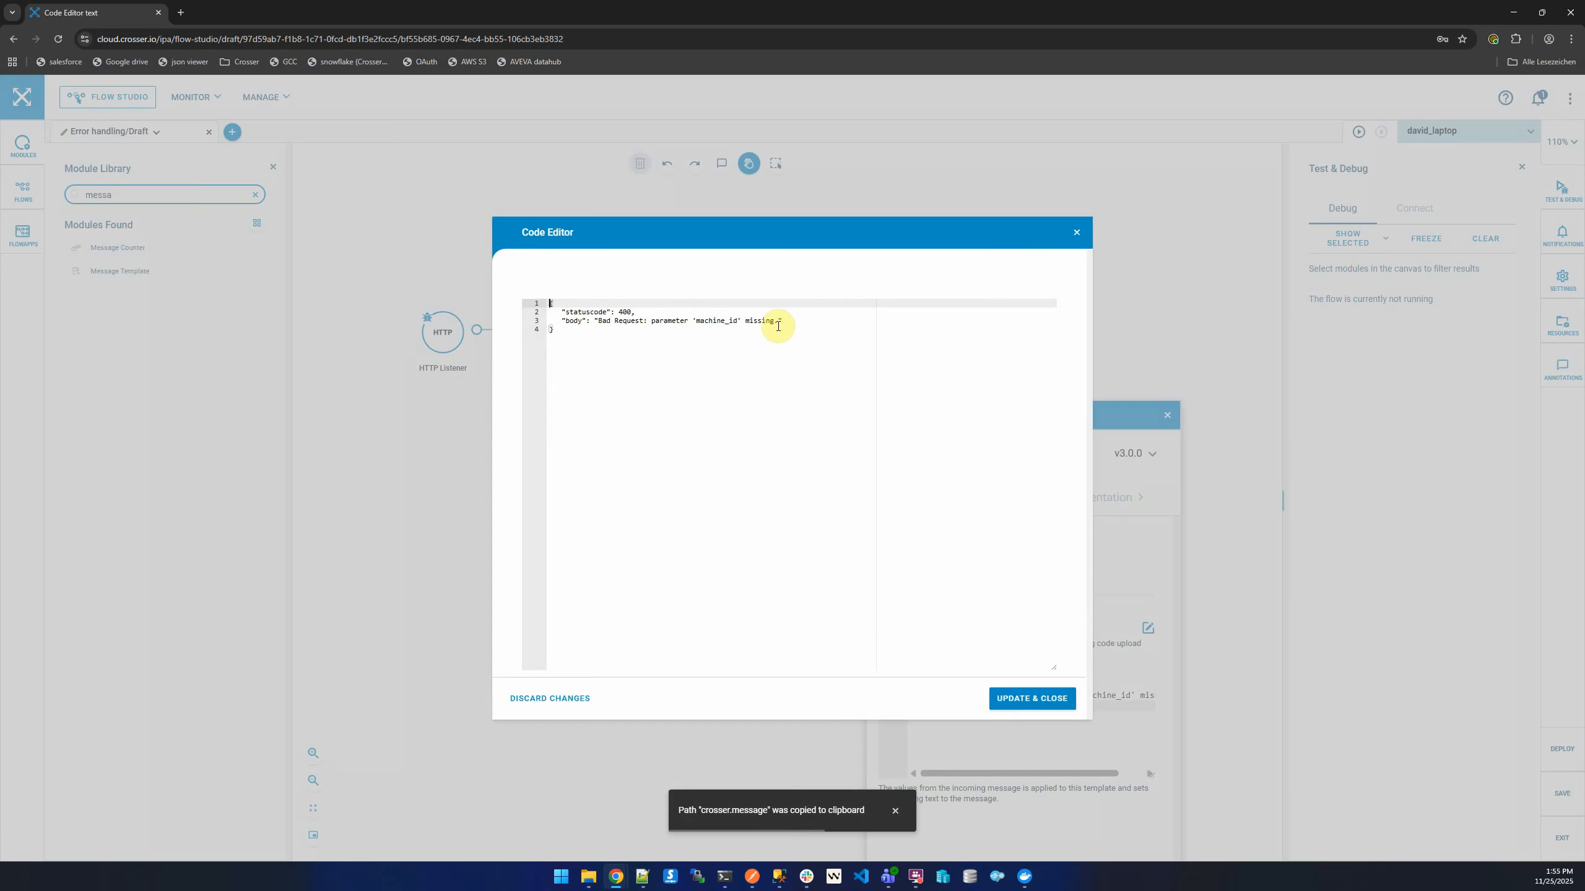
left_click_drag(777, 322, 598, 321)
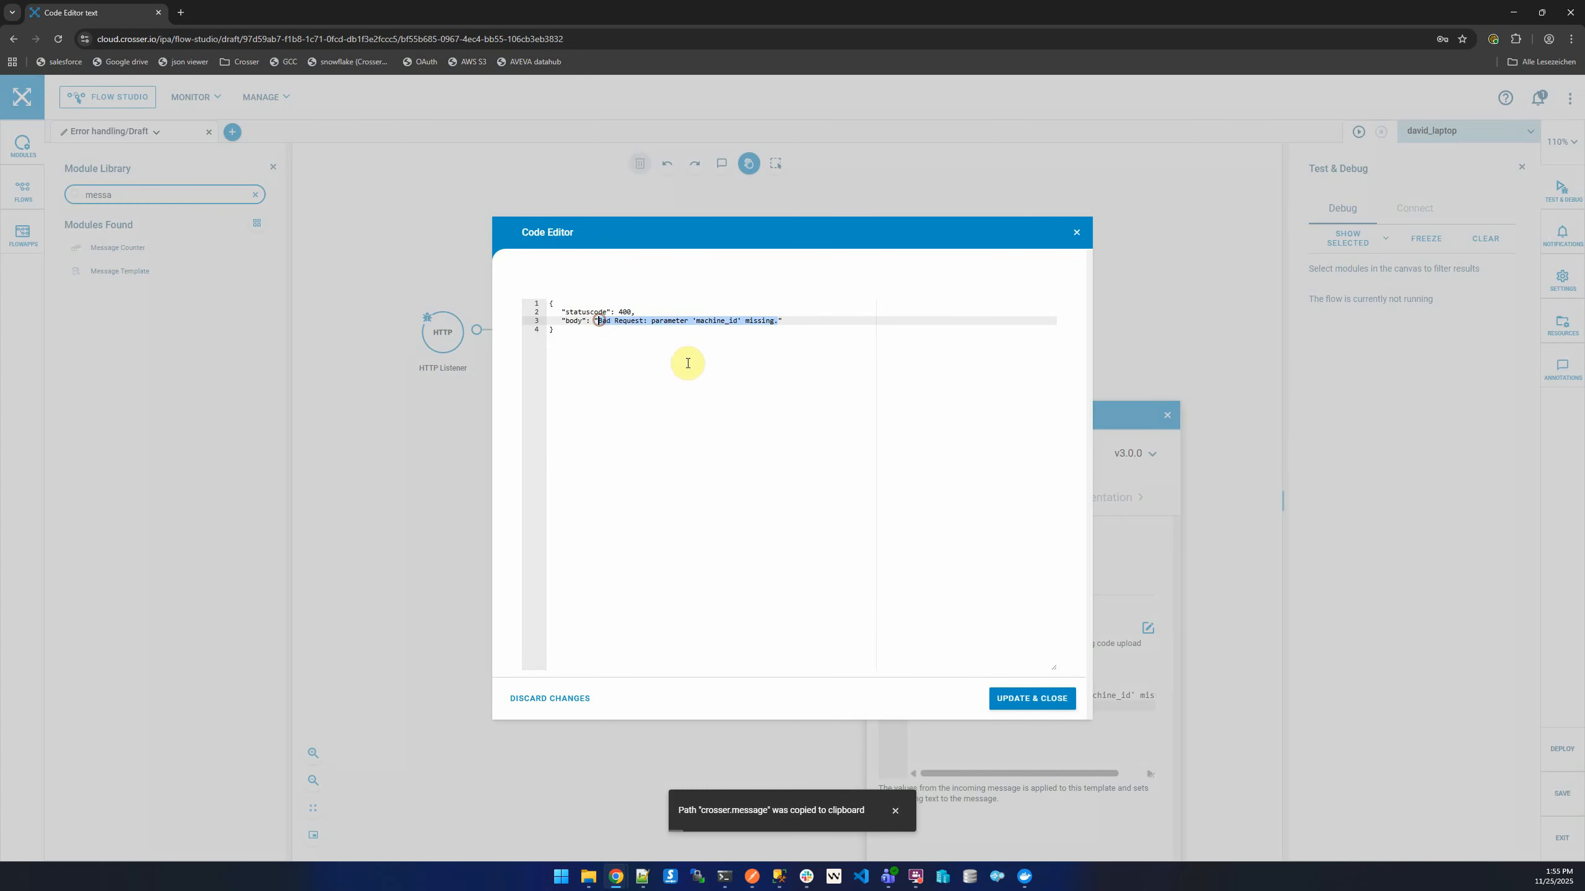
key("ctrl+v")
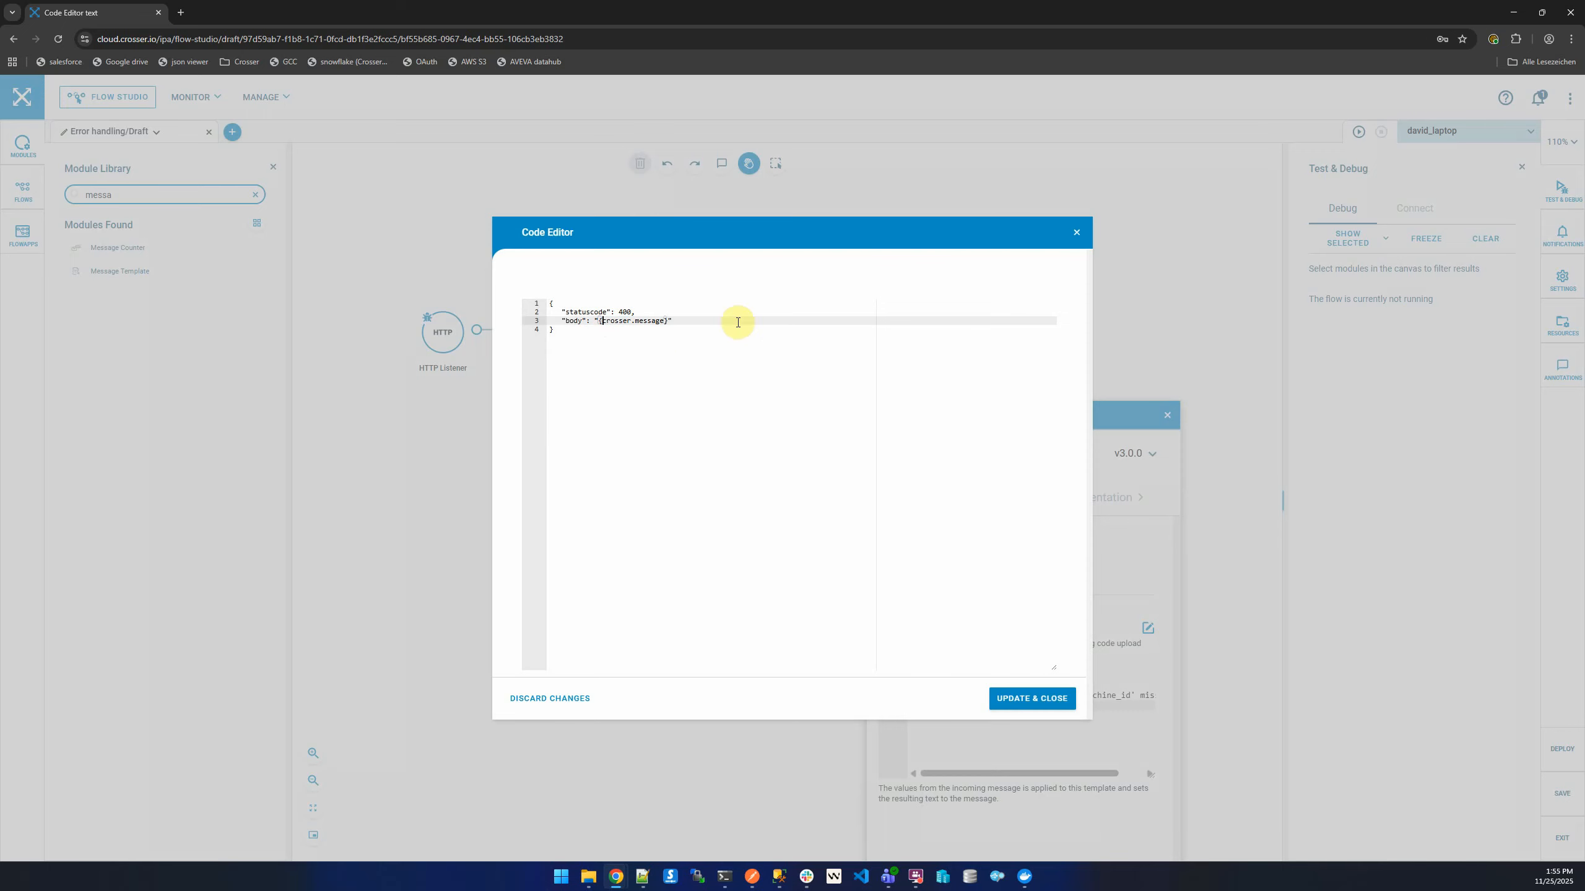
left_click(1015, 700)
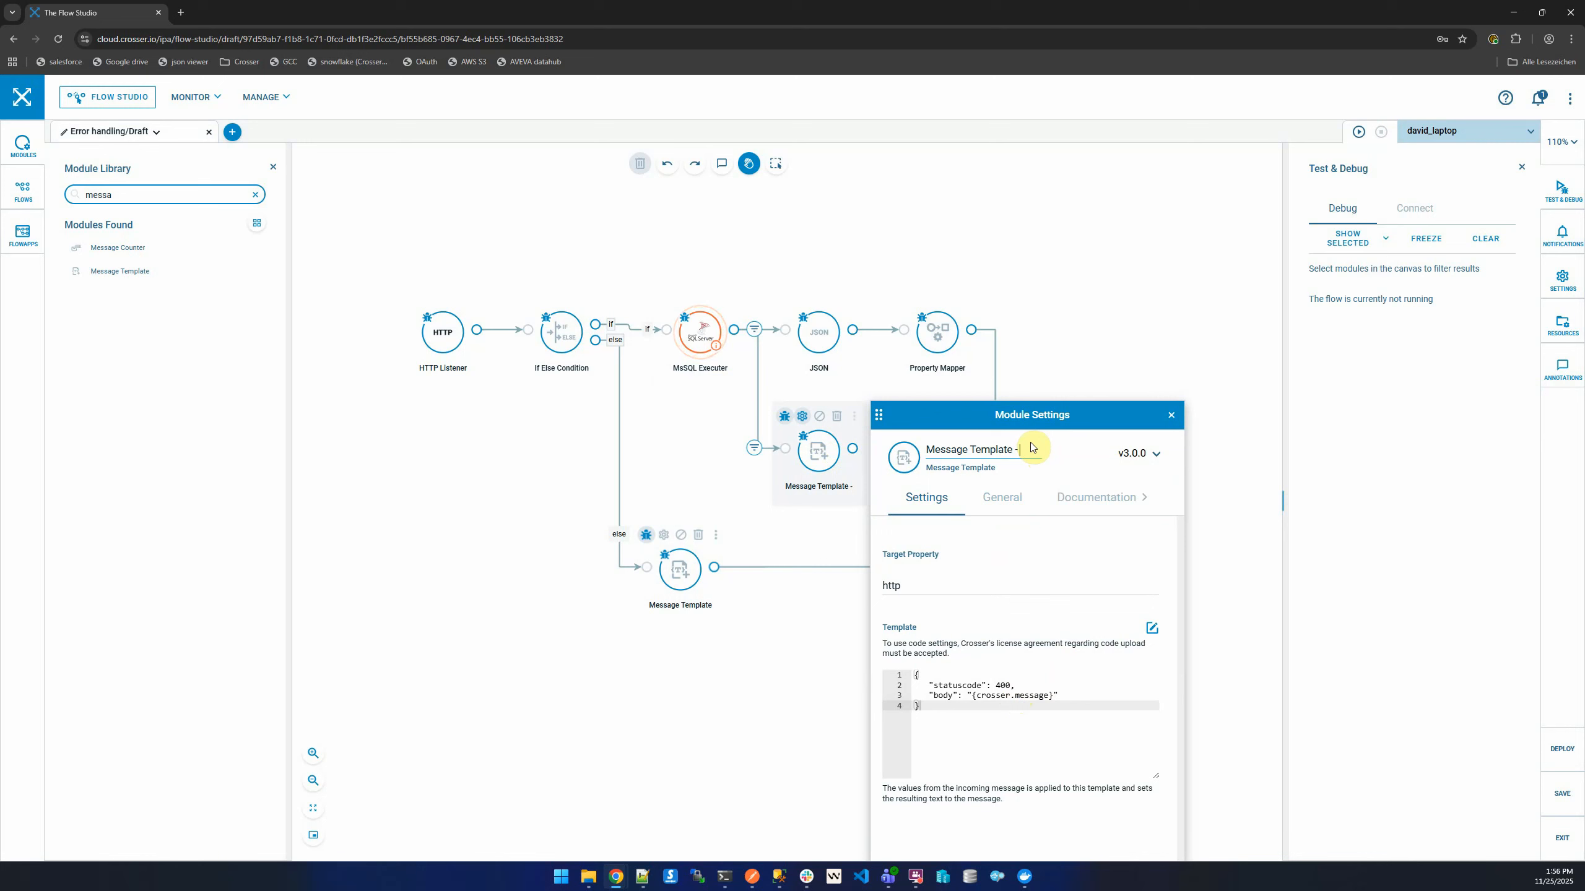
Step: Rename the duplicated module as "Message Template - DB timeout" and connect its output to HTTP Response
type("DB timeout")
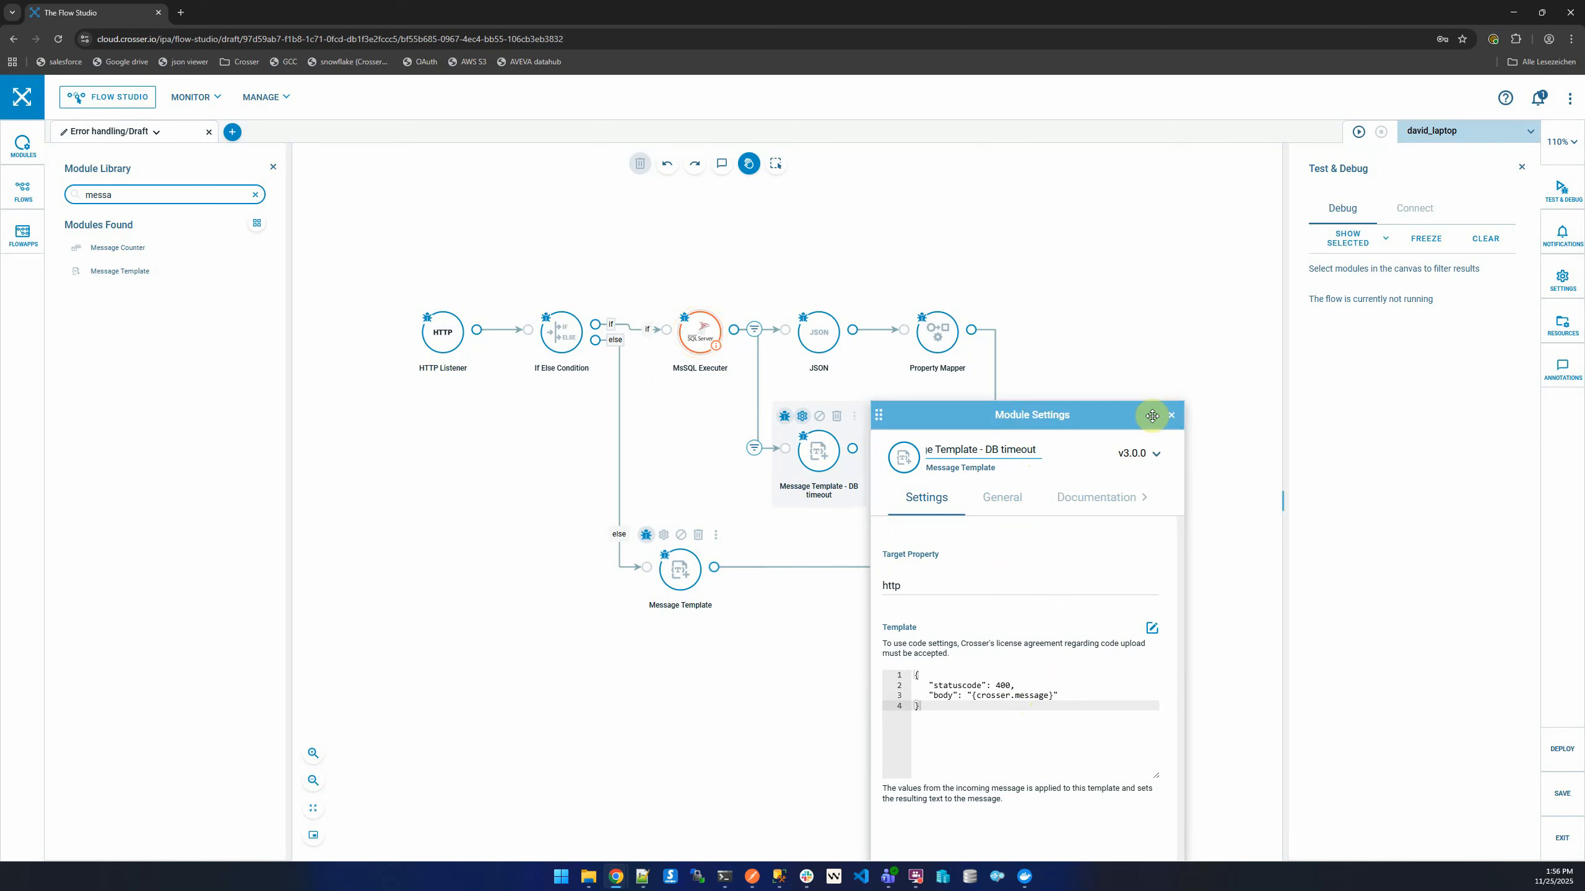
left_click(1171, 415)
left_click_drag(854, 448, 1028, 575)
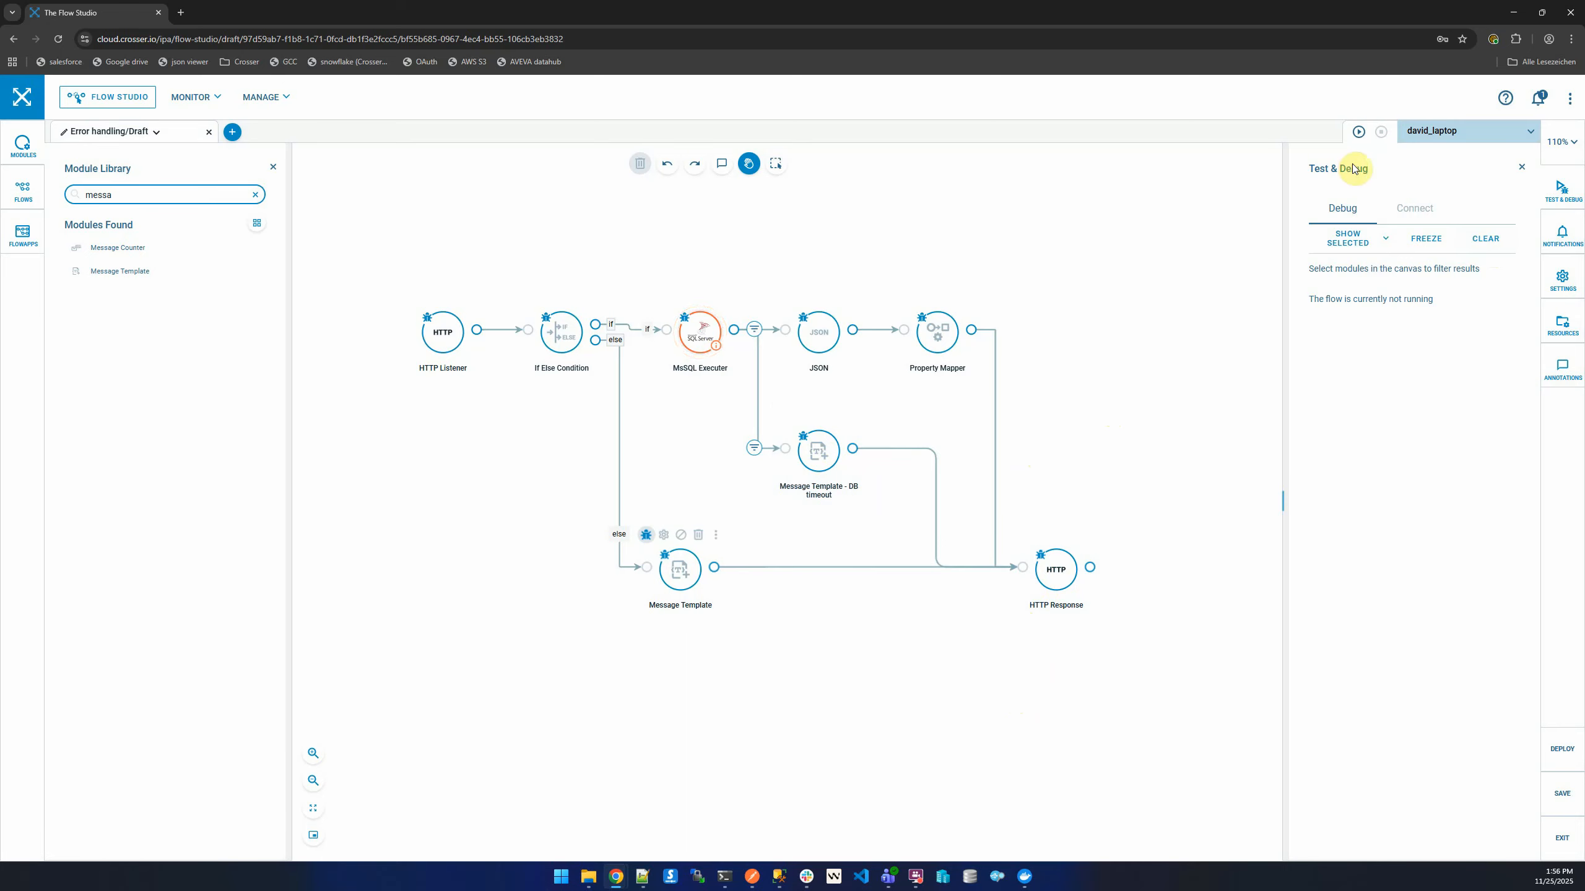
Step: Clear the flow's notifications and start the flow in Test & Debug, saving the unsaved changes
left_click(1562, 236)
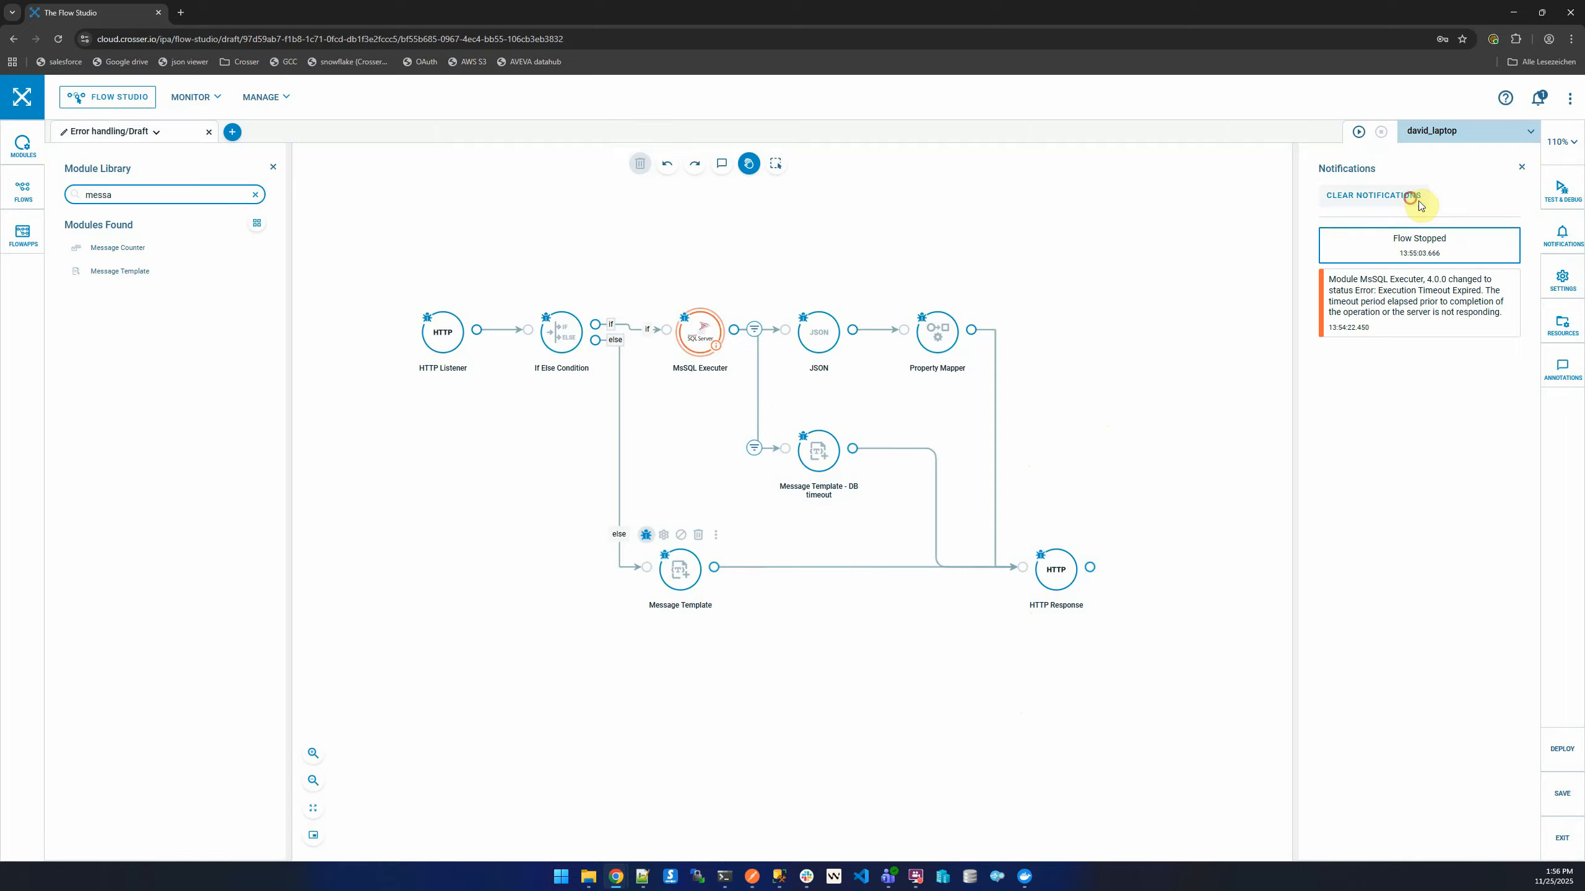
left_click(1411, 195)
left_click(1559, 191)
left_click(1359, 131)
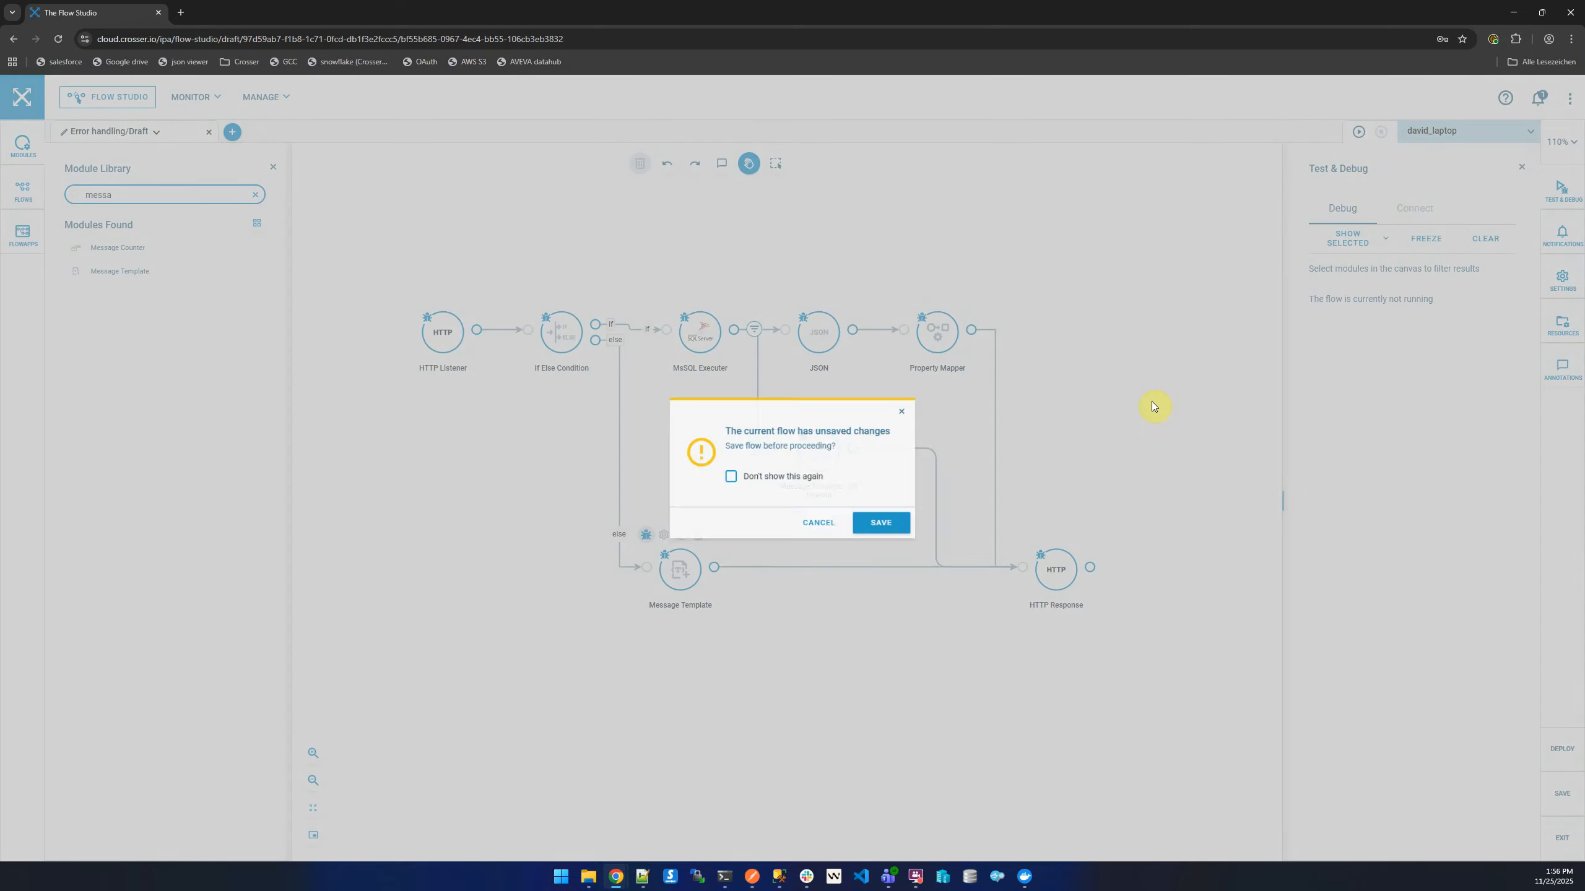
left_click(879, 528)
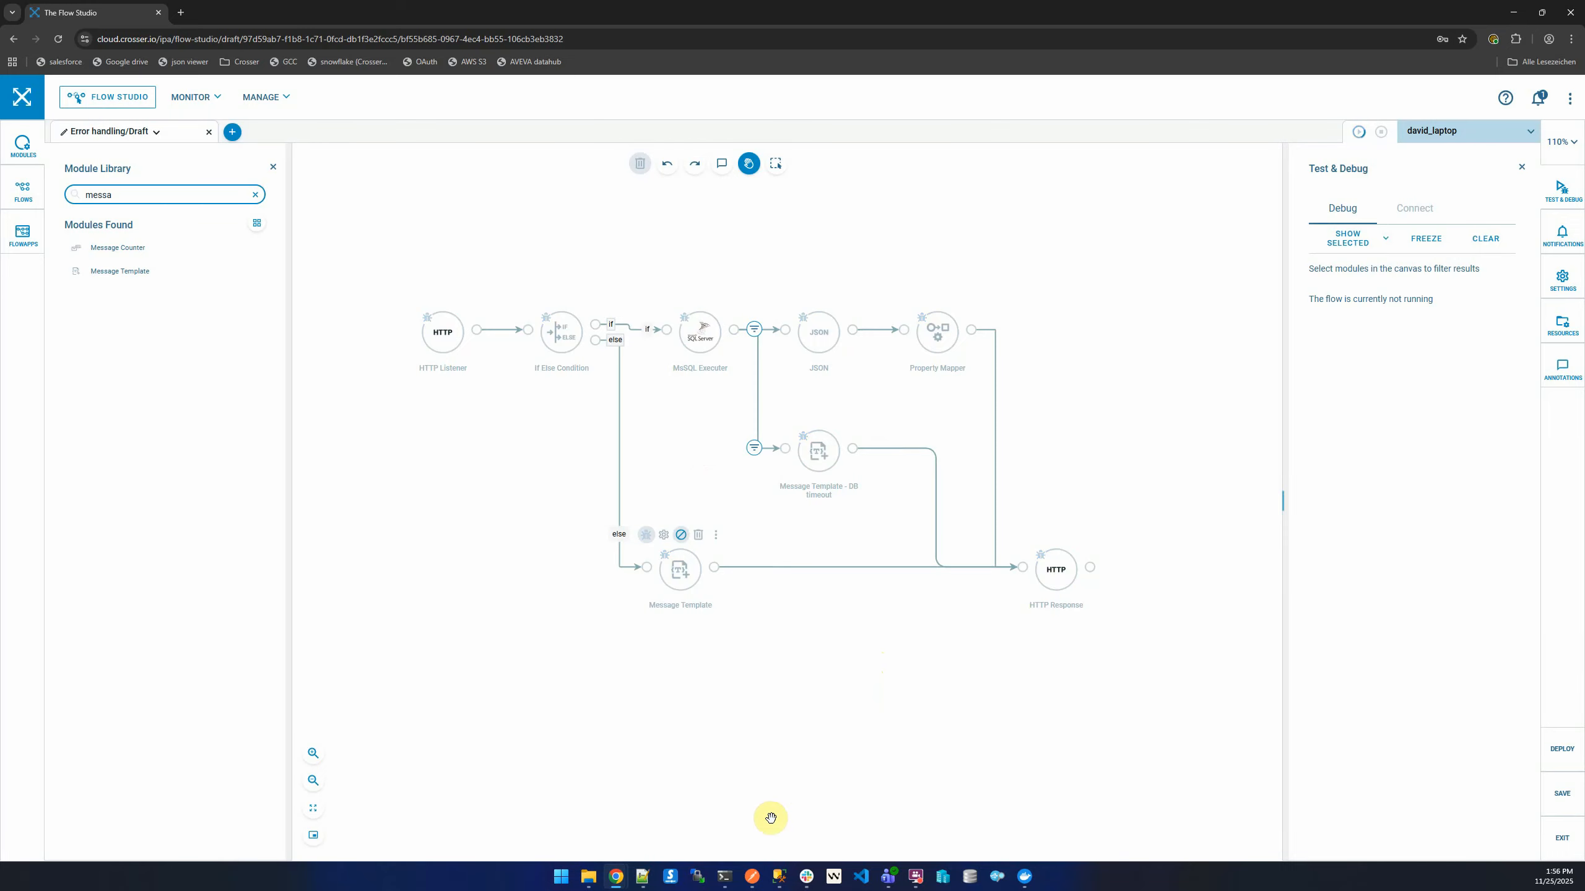
Step: Switch to Postman and resend the GET request to api/mes/events with machine_id MC-001, keeping the flow's modules in view
left_click(731, 878)
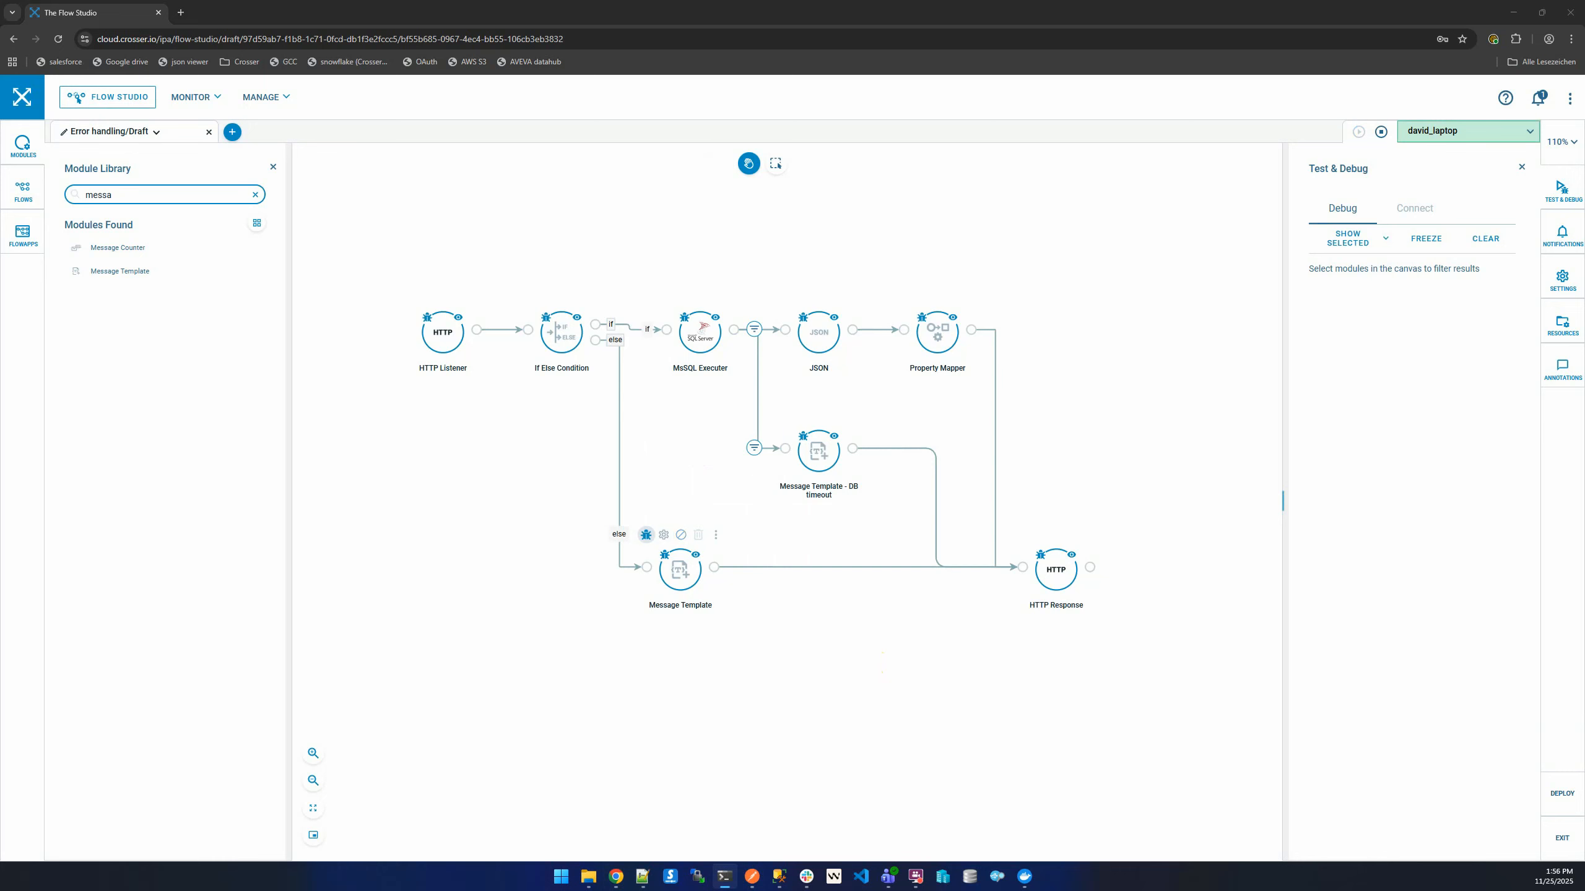
left_click(757, 880)
left_click_drag(755, 886, 453, 284)
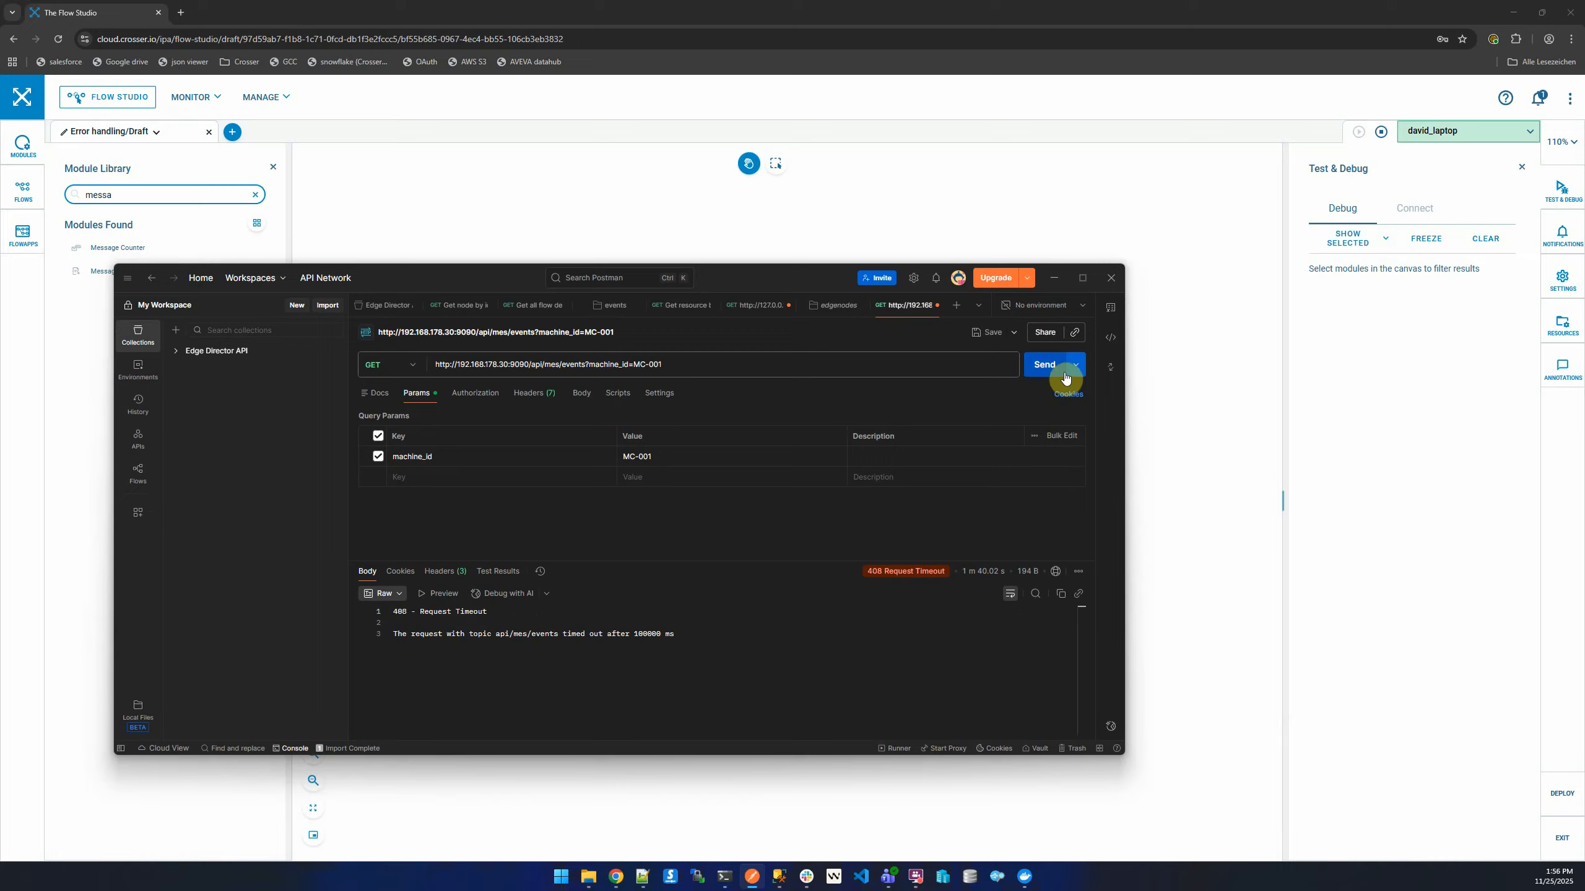
left_click(1041, 370)
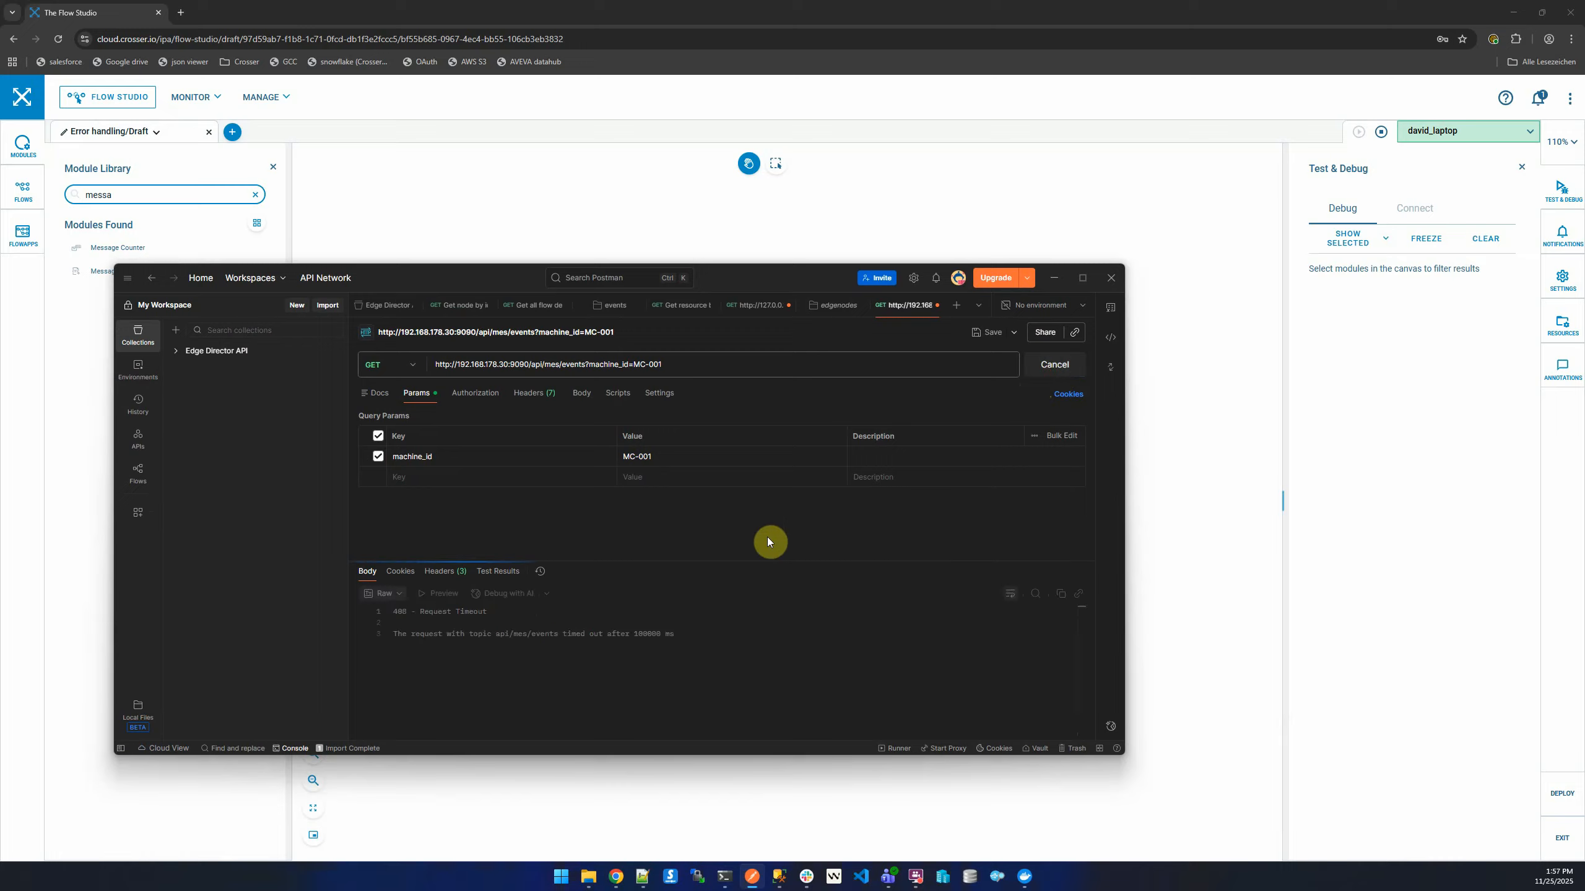
left_click_drag(807, 282, 892, 483)
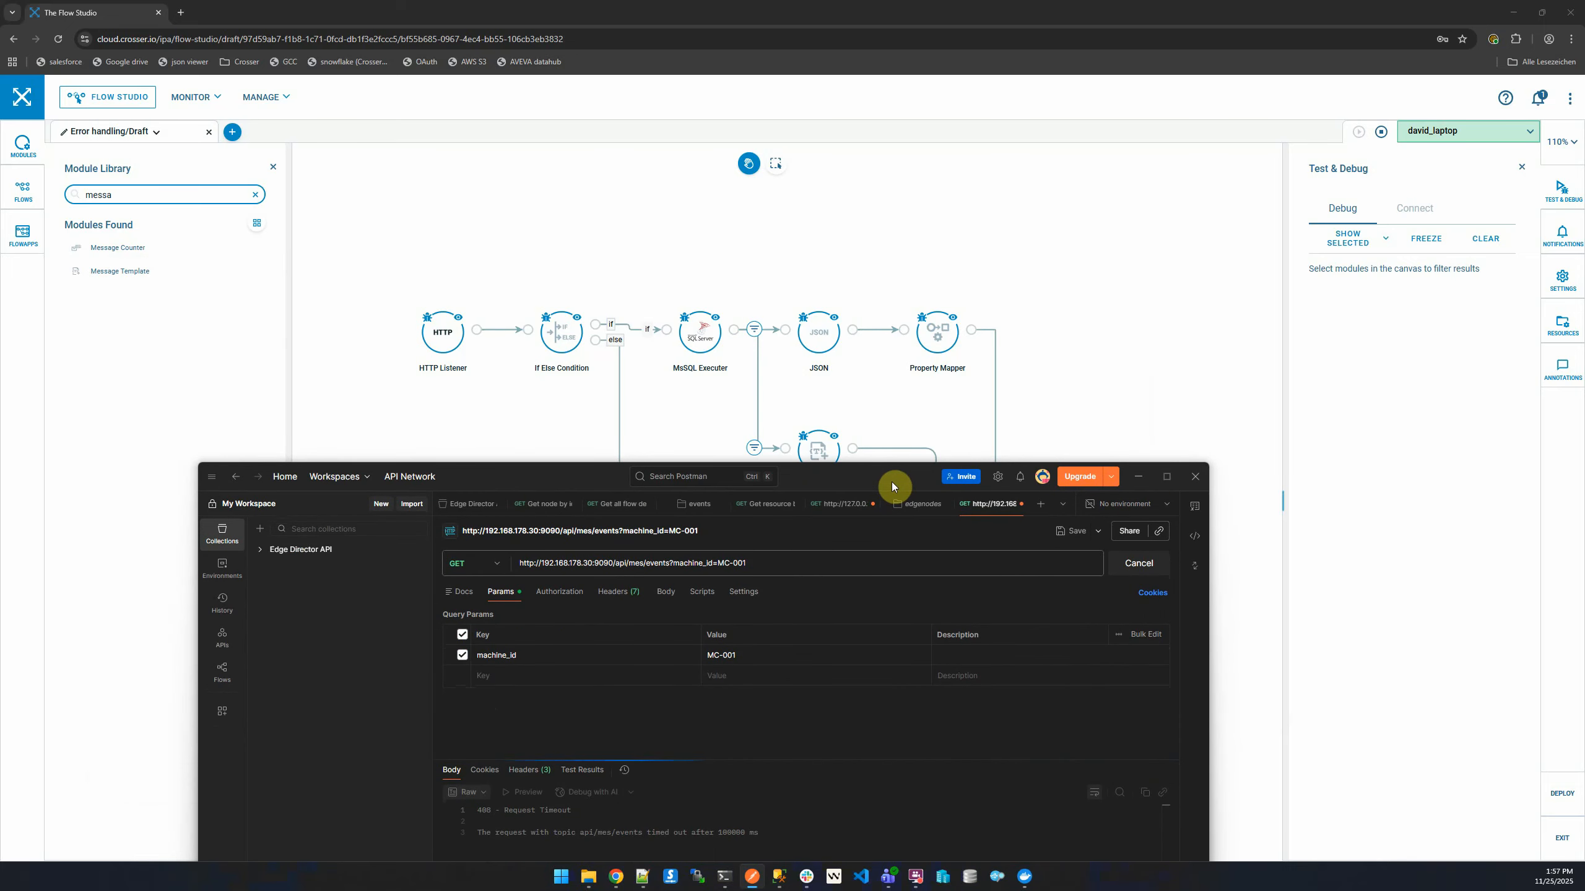
Step: Select the "Message Template - DB timeout" module in Crosser Flow Studio to examine its debug output
left_click(814, 447)
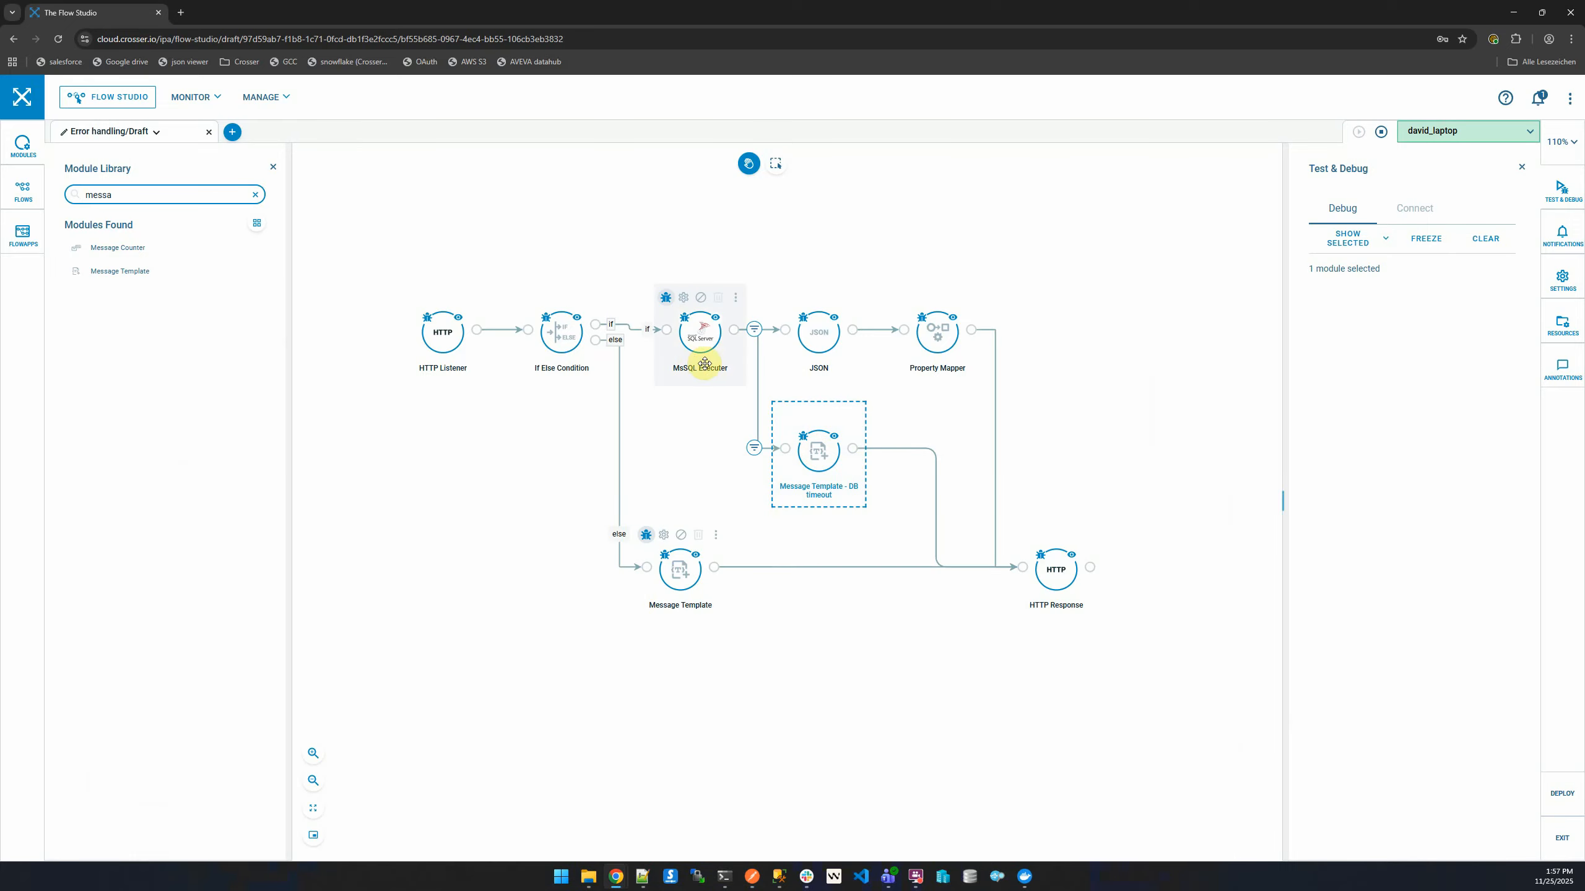
mouse_move(755, 880)
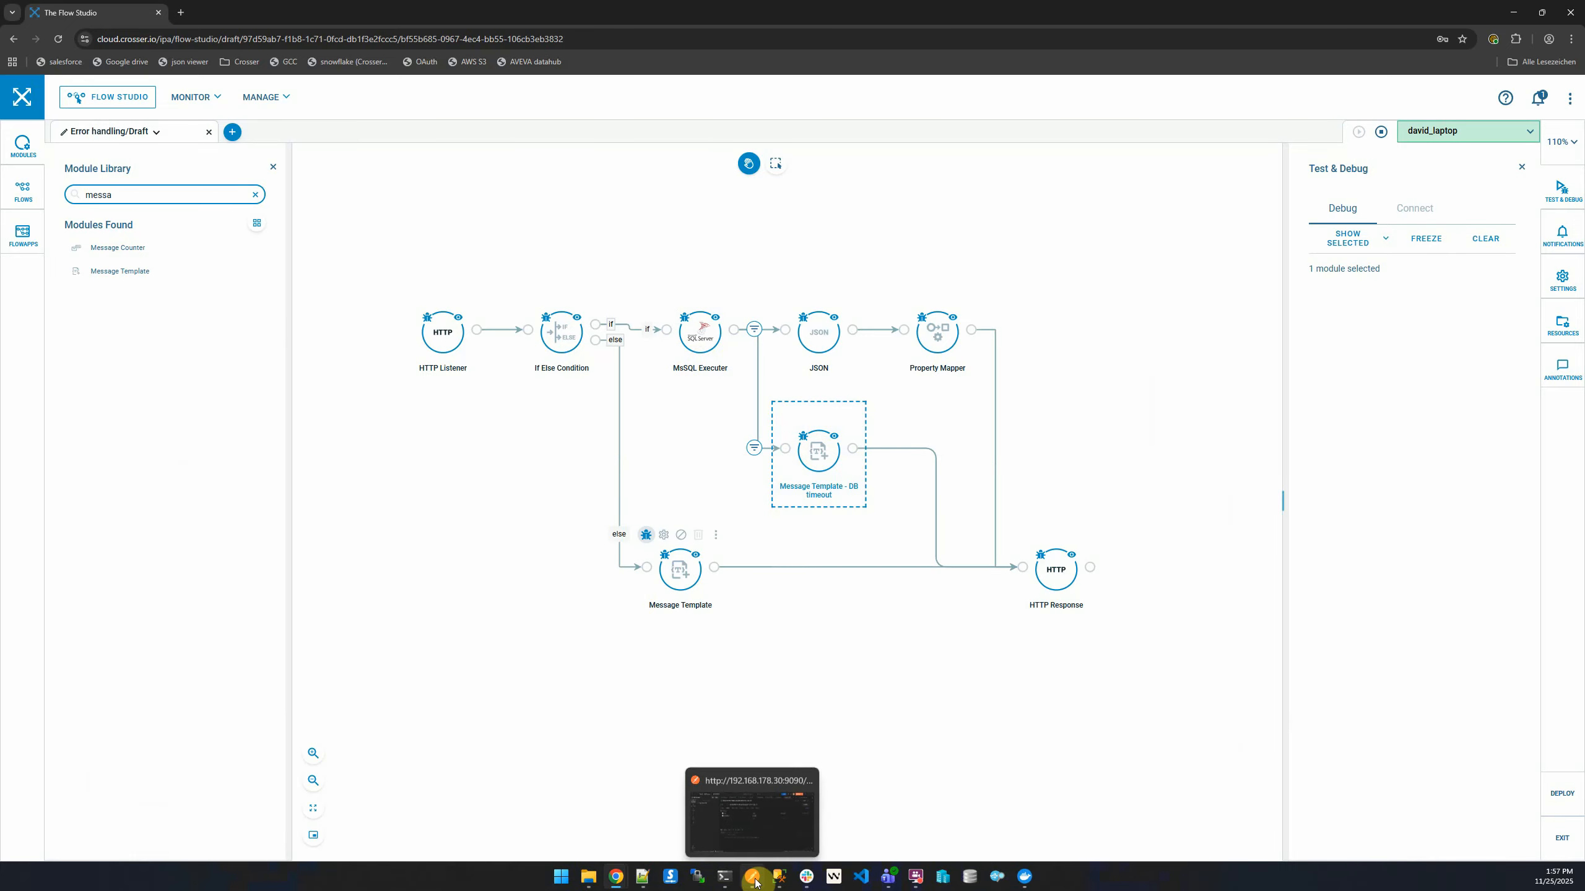
left_click(704, 341)
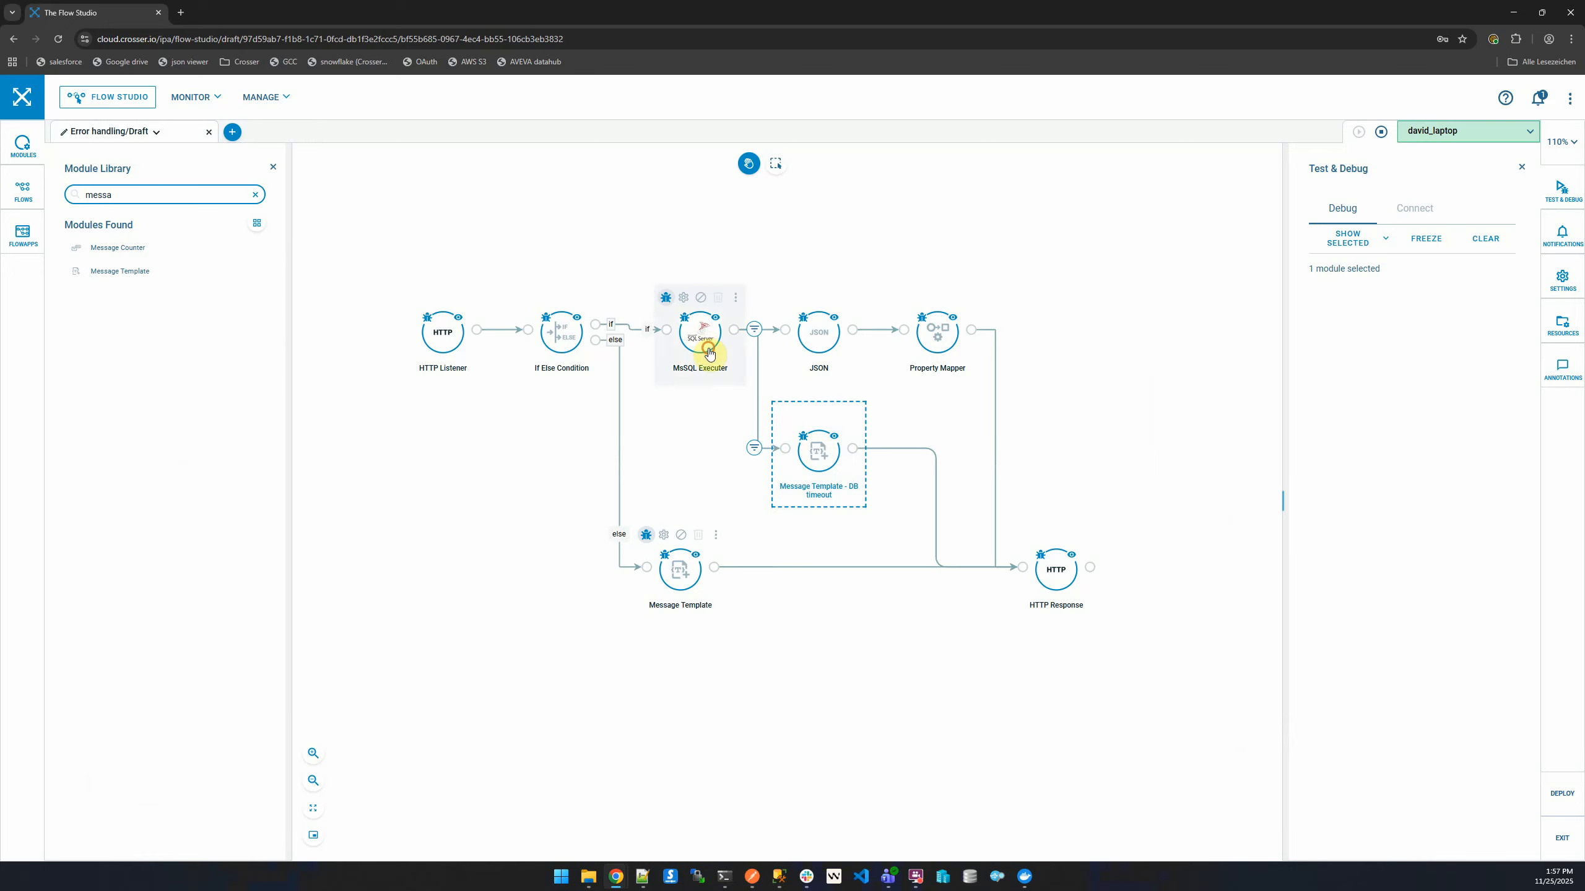
left_click(819, 465)
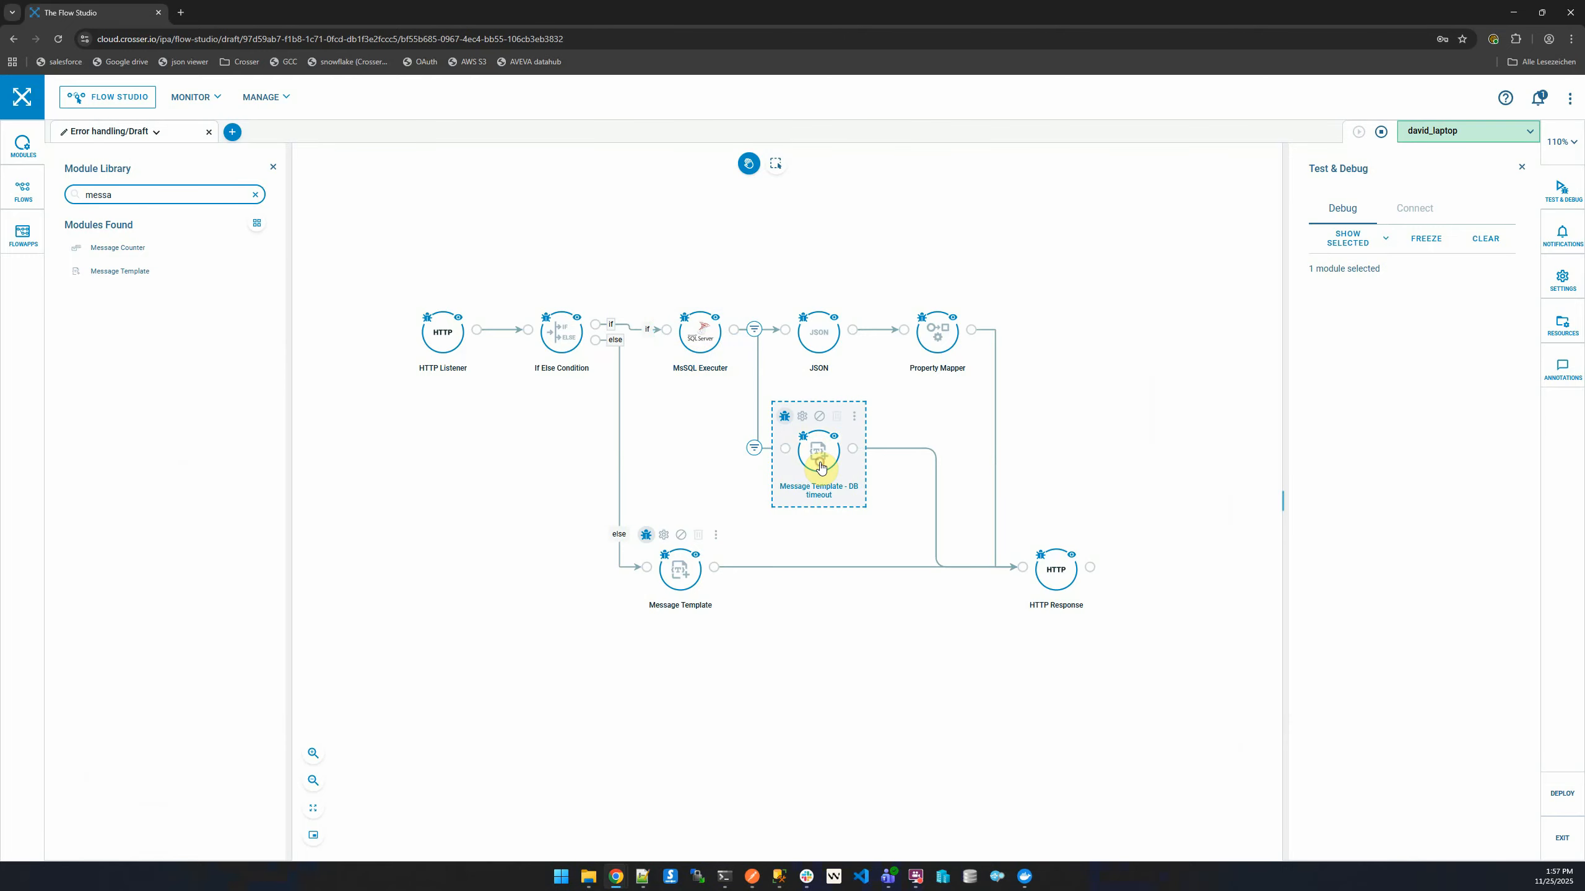
Step: Examine the response's status and body in Postman and the If Else Condition's debug output in the flow
left_click(754, 881)
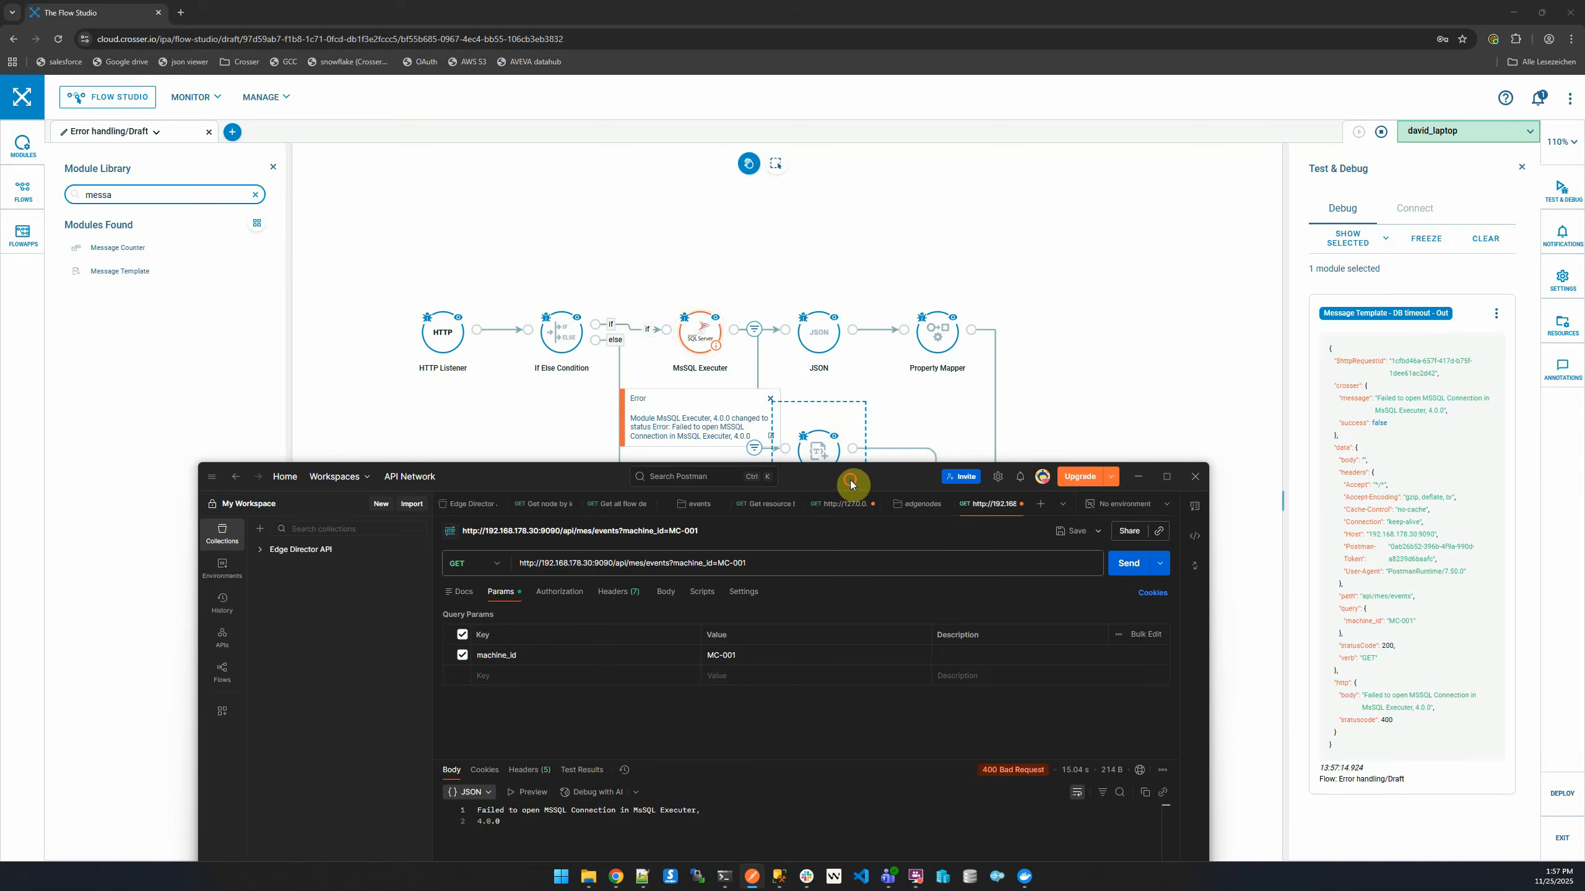
left_click_drag(852, 469, 886, 291)
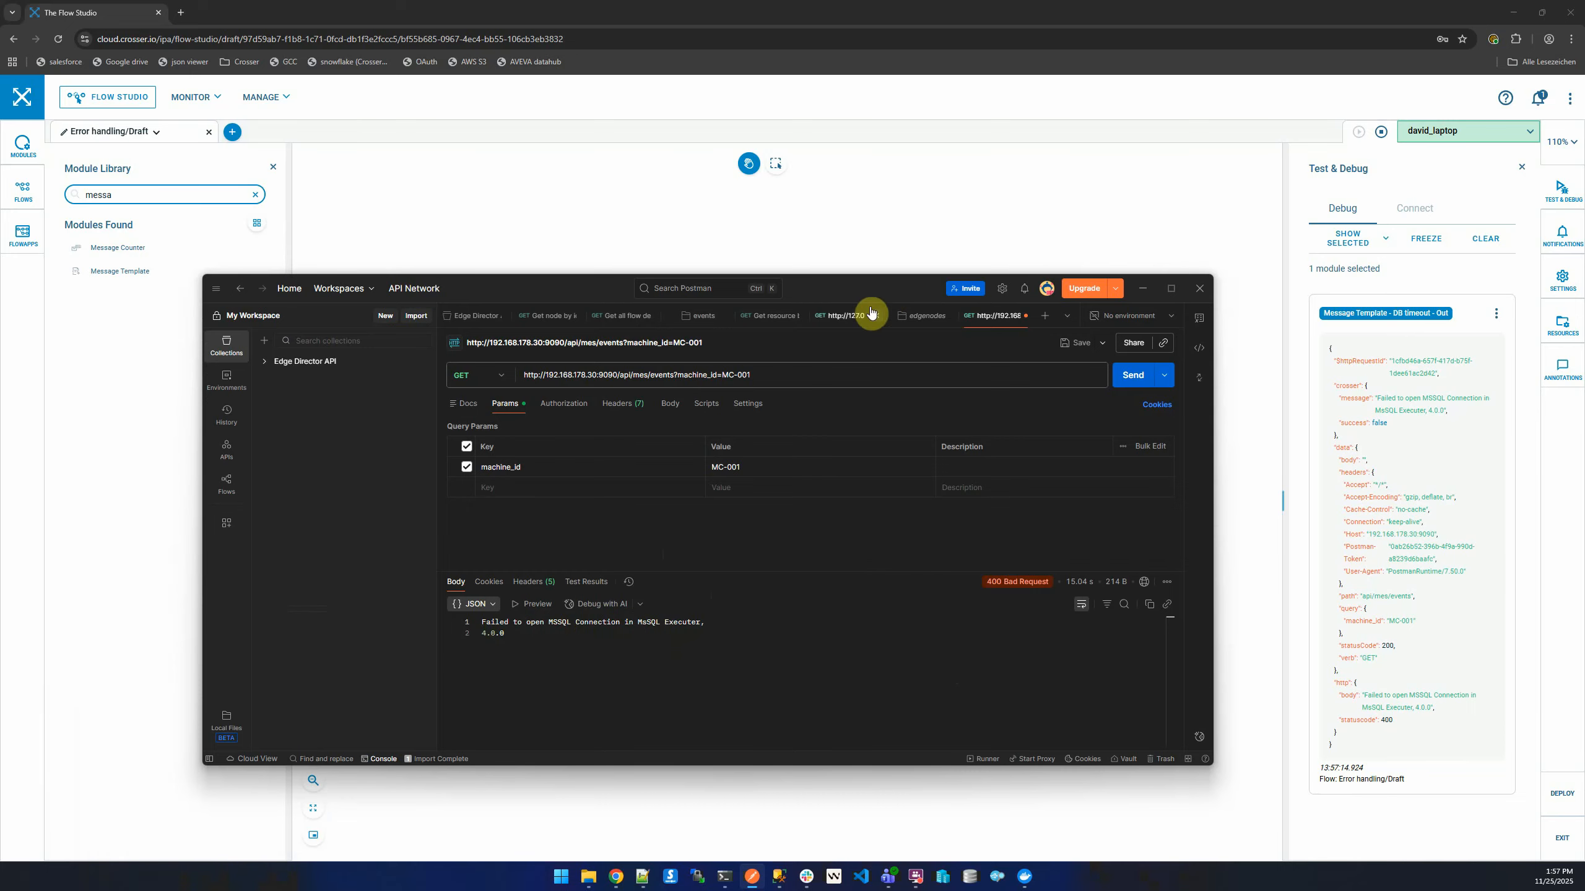
left_click_drag(879, 296, 882, 297)
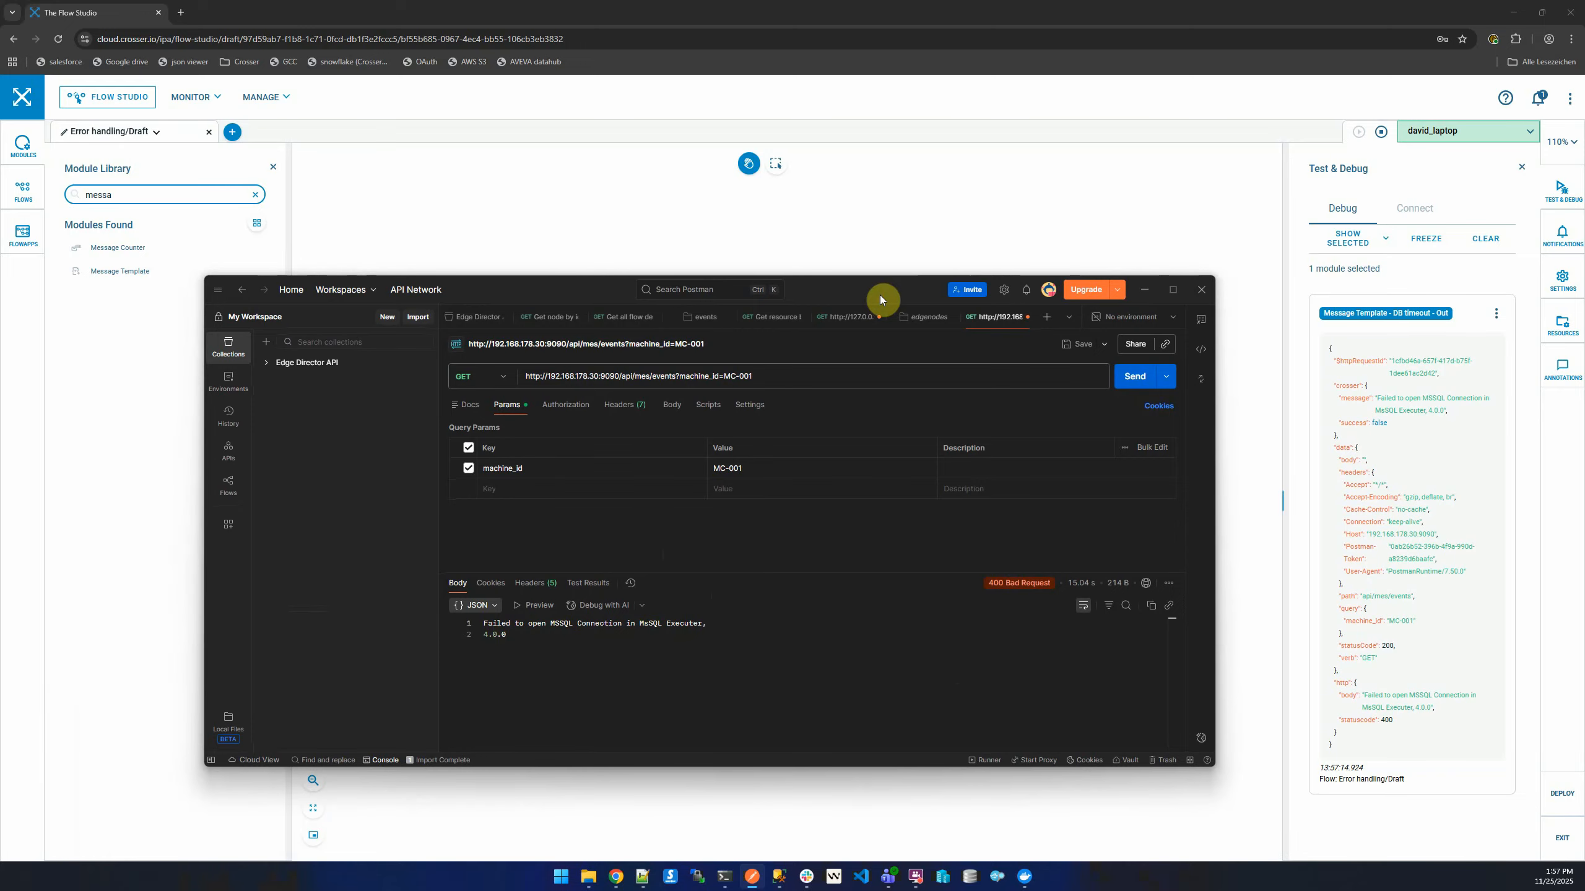
left_click_drag(880, 296, 882, 890)
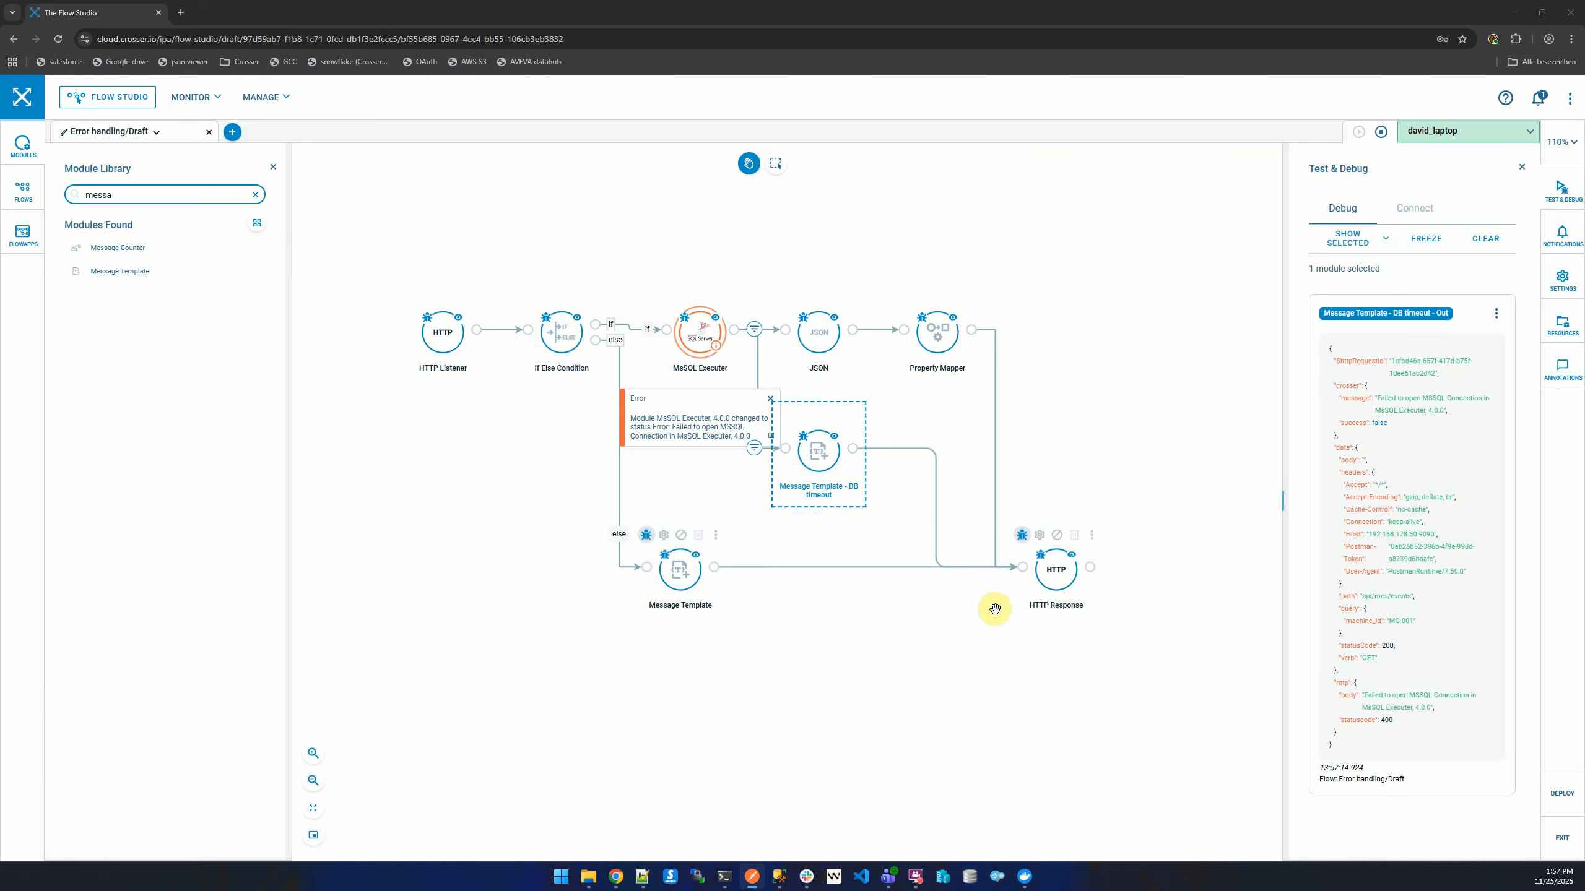
left_click(552, 312)
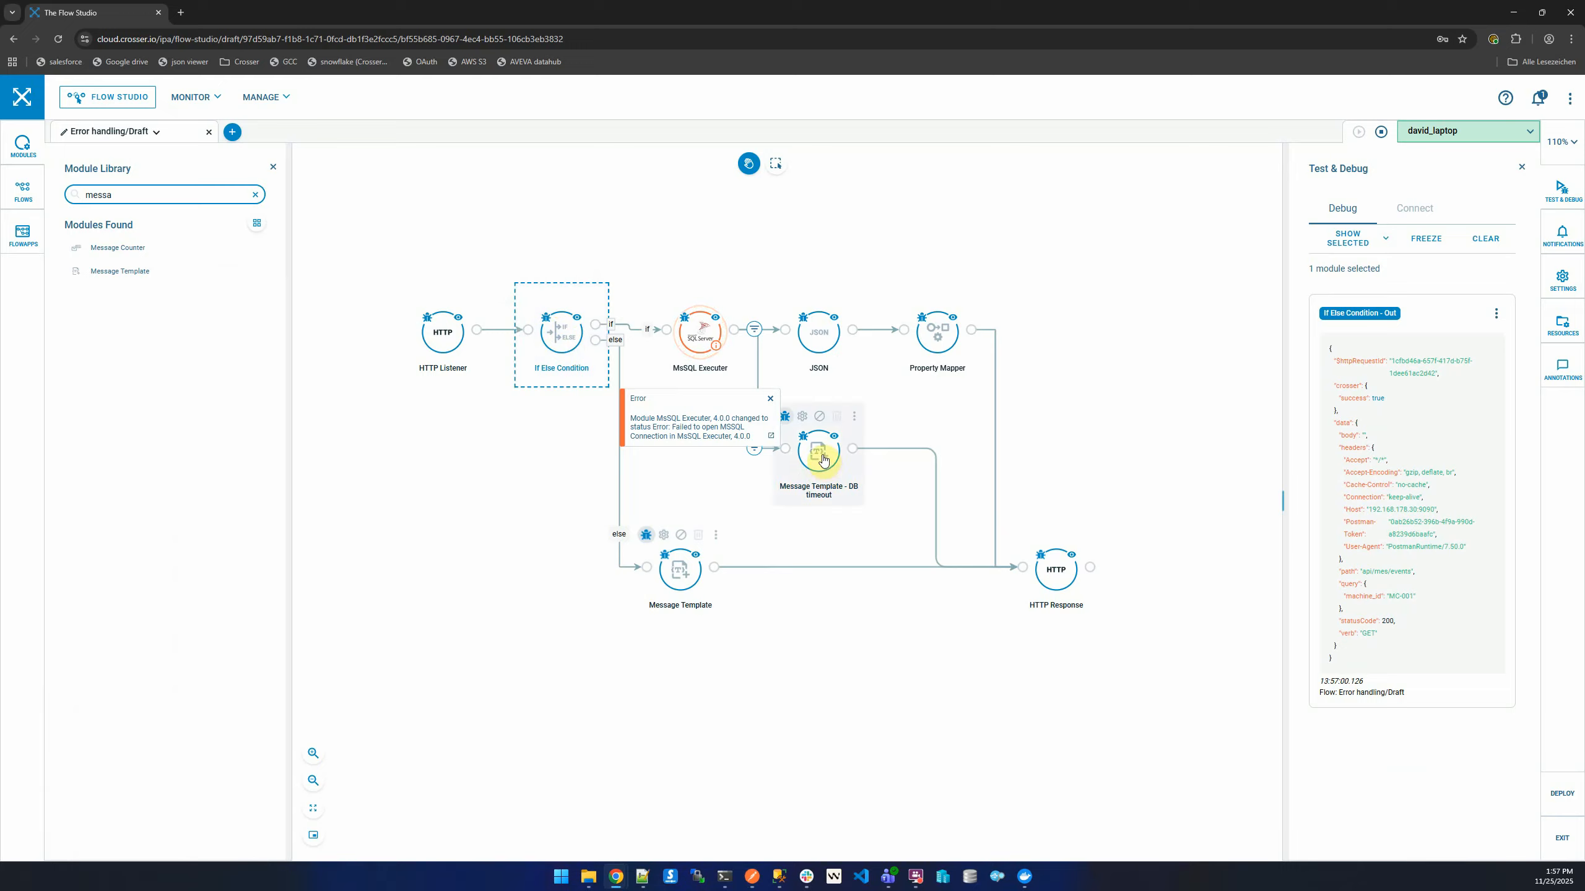
Step: Stop the running flow, dismiss the MsSQL Executer error popup and clear the module selection
left_click(1382, 133)
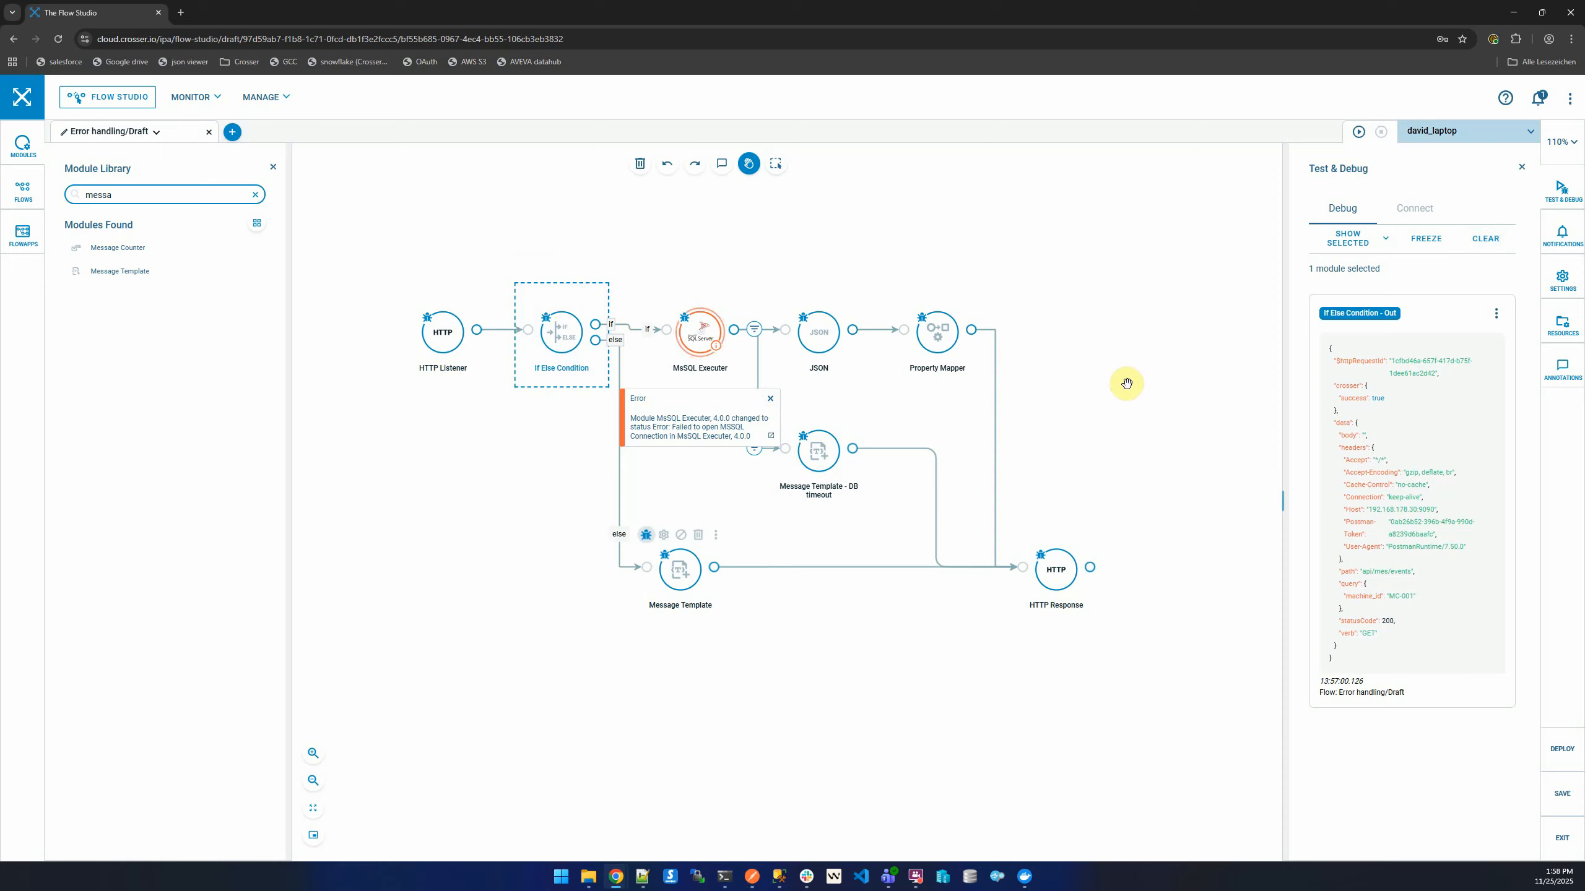
left_click(772, 401)
left_click(1139, 419)
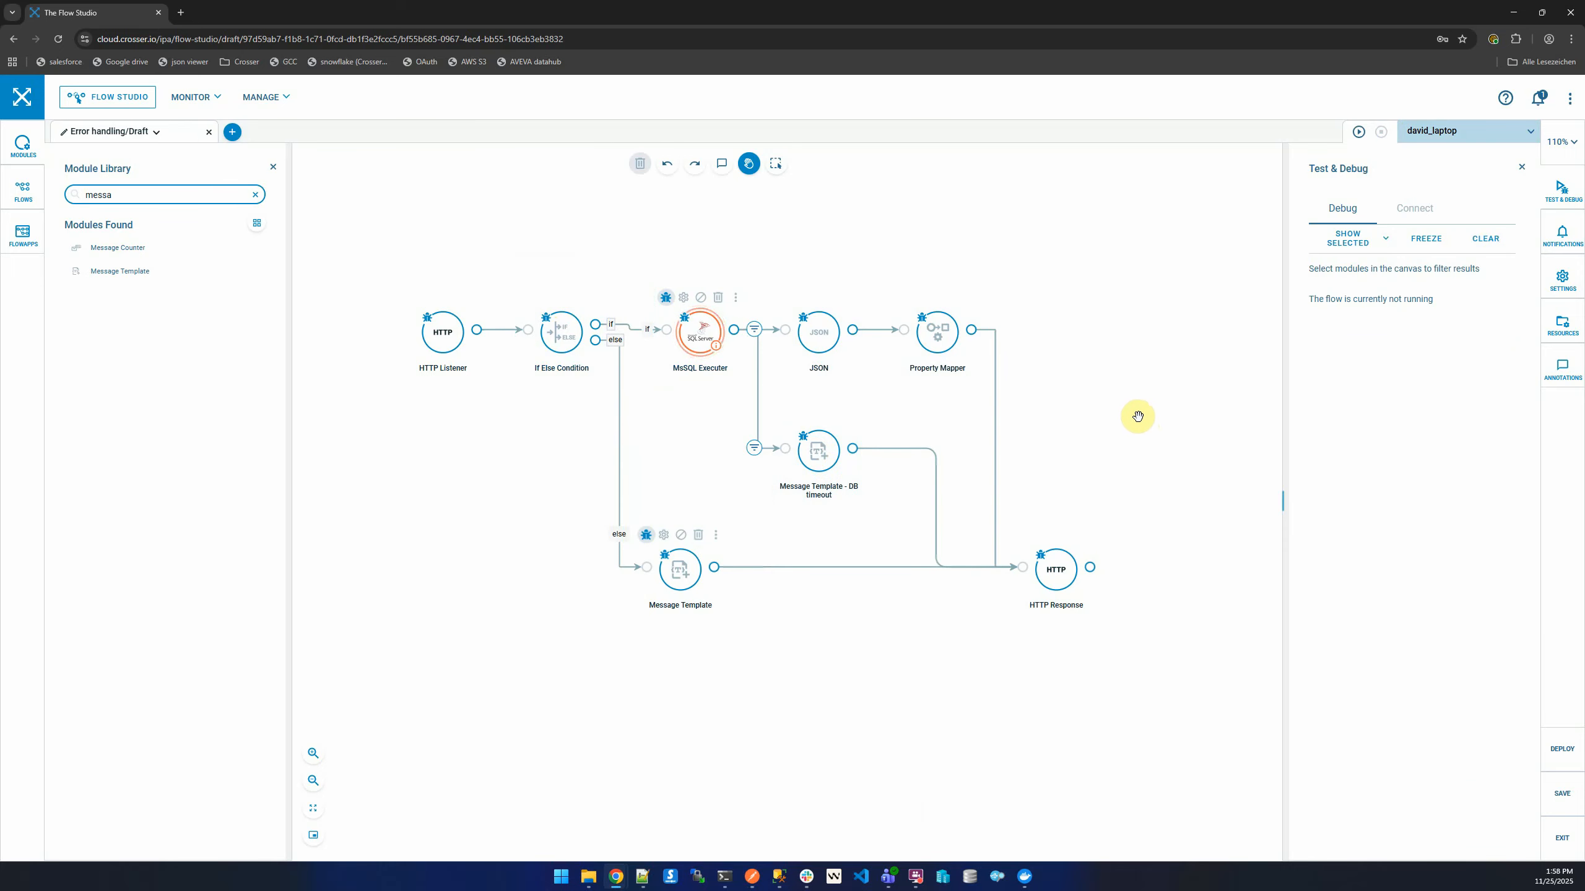
mouse_move(917, 885)
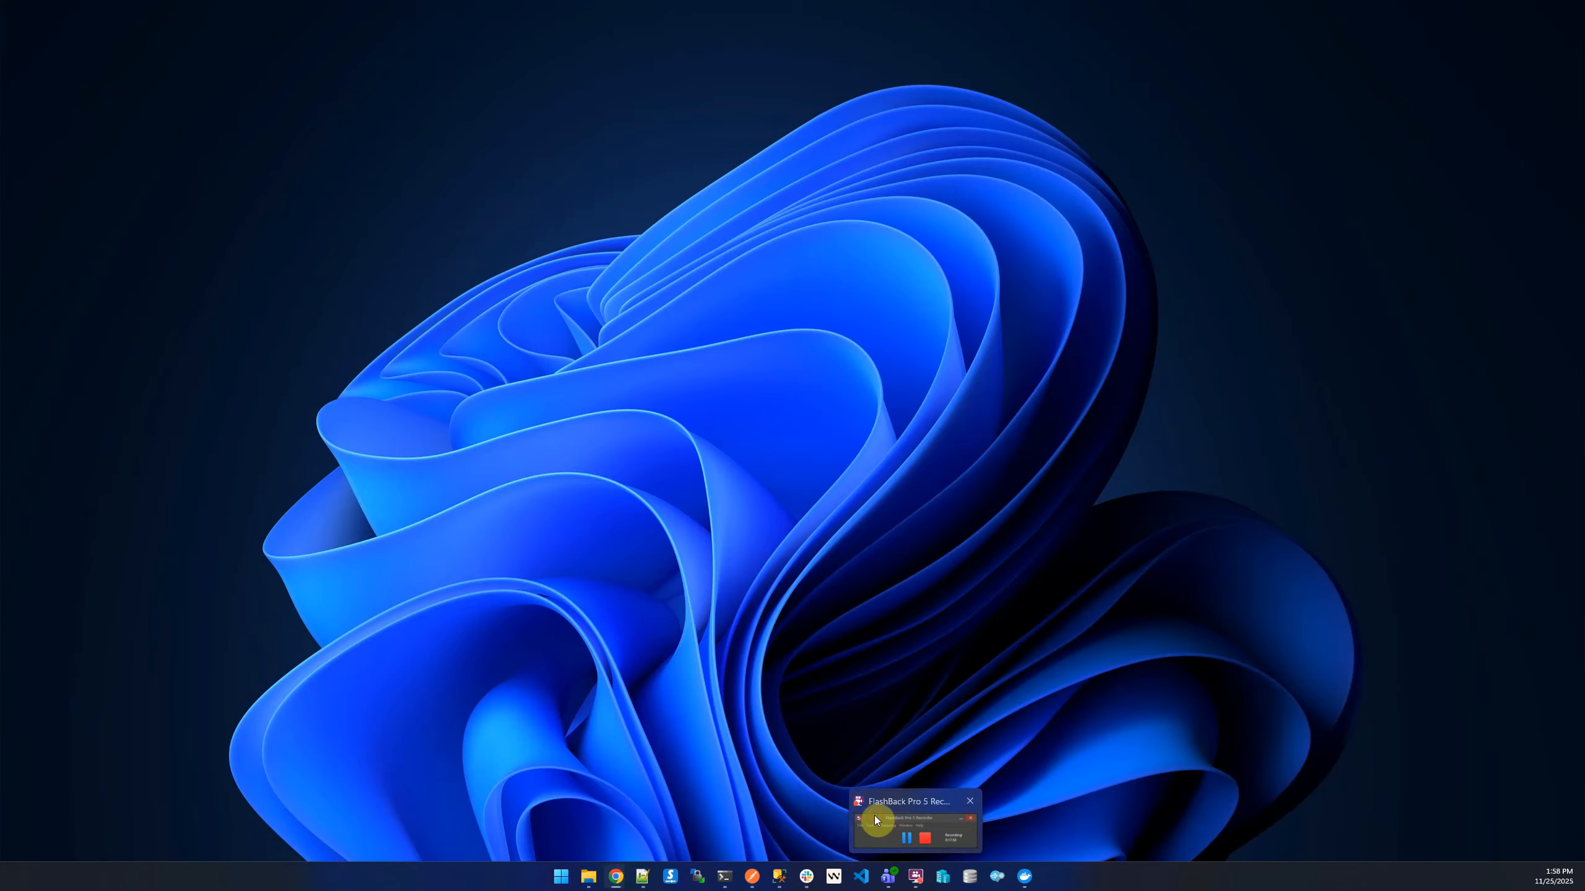
left_click(874, 817)
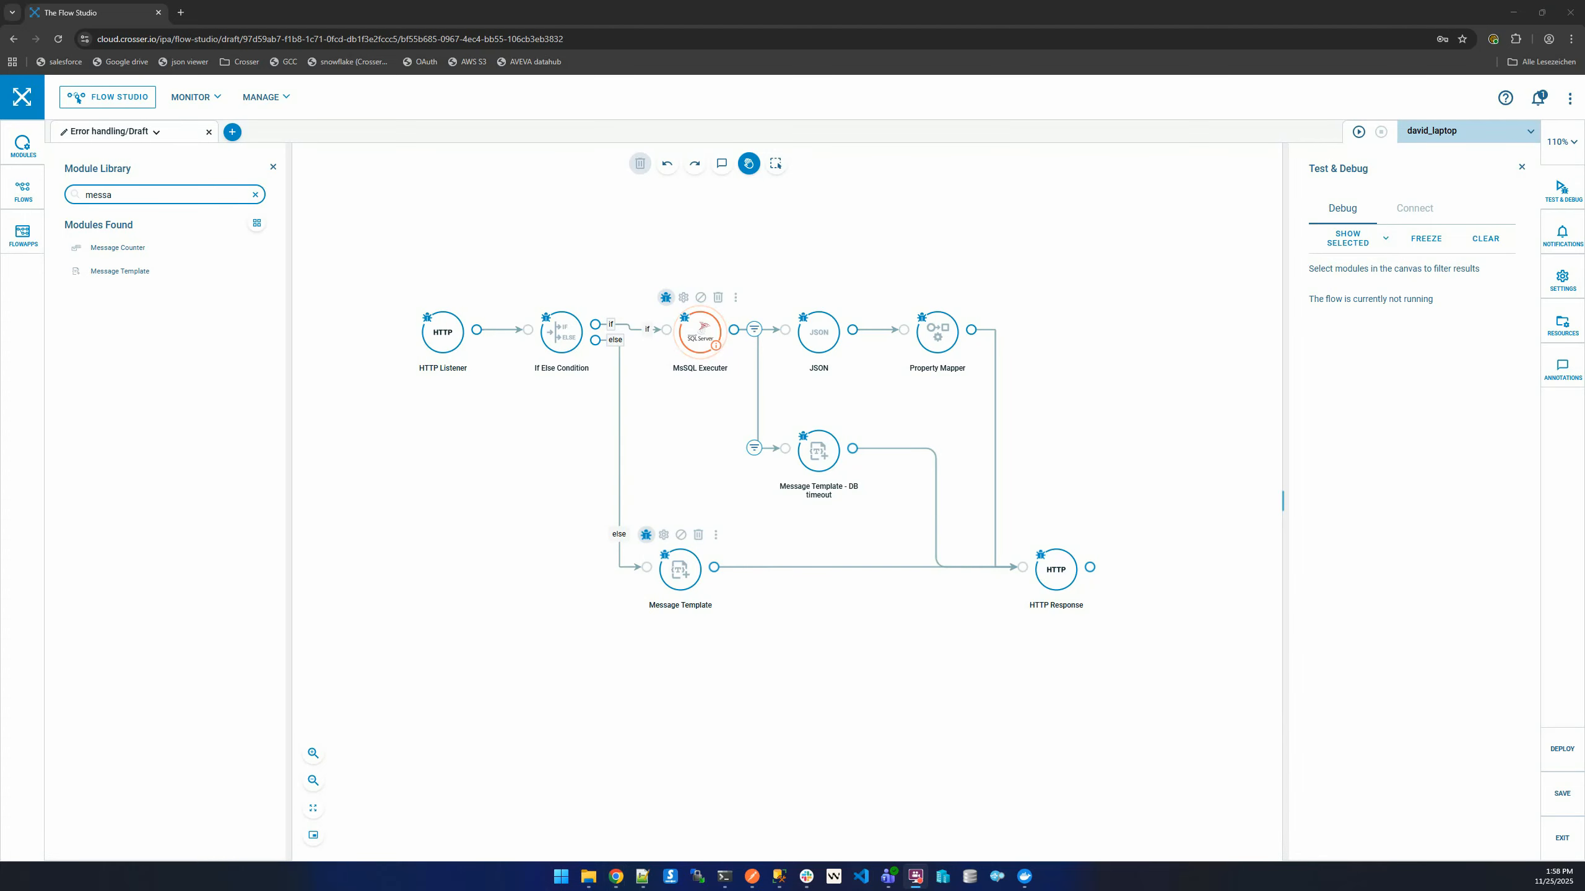